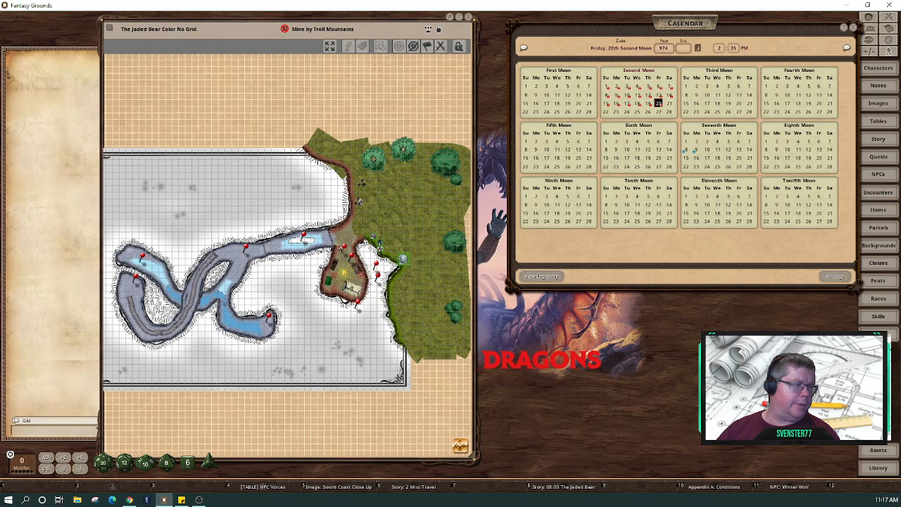
Show the mine map's editing tools and layer list, and widen the map window to fit them.
{"action": "key", "text": "alt+Tab"}
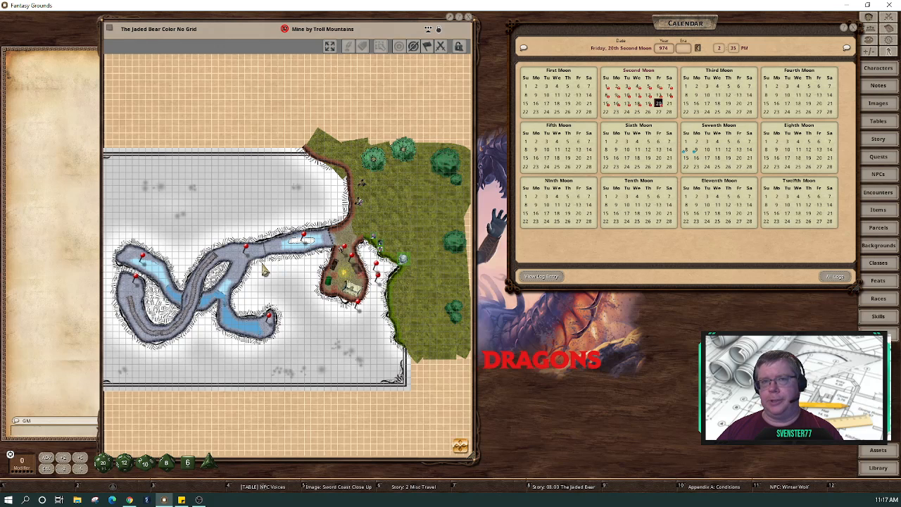
{"action": "left_click", "coordinate": [441, 45]}
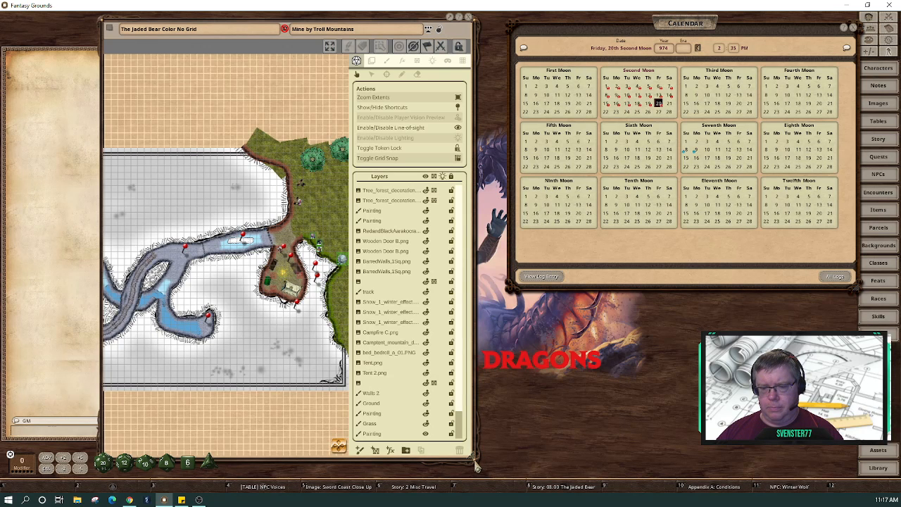
{"action": "left_click_drag", "start_coordinate": [475, 465], "coordinate": [595, 450]}
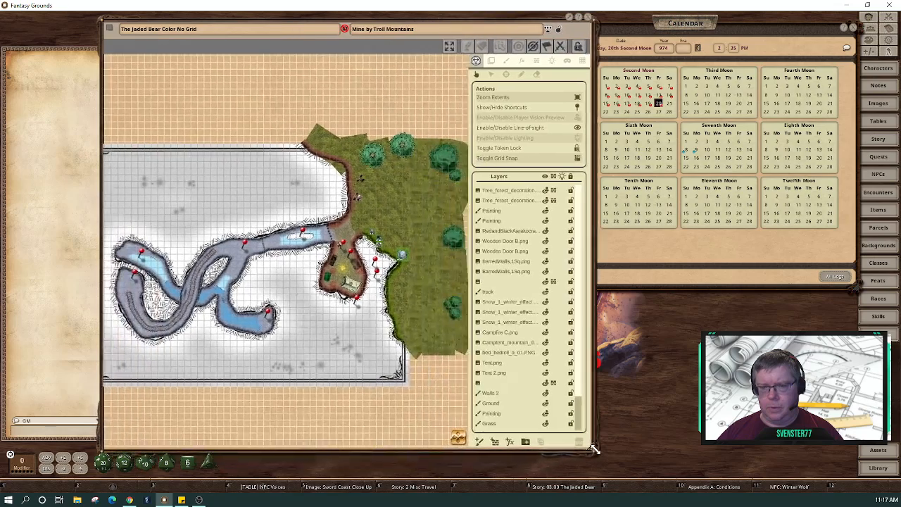
{"action": "left_click_drag", "start_coordinate": [463, 440], "coordinate": [476, 439]}
Enable line-of-sight and lighting on the mine map, and compare the player vision preview off and on.
{"action": "left_click", "coordinate": [586, 129]}
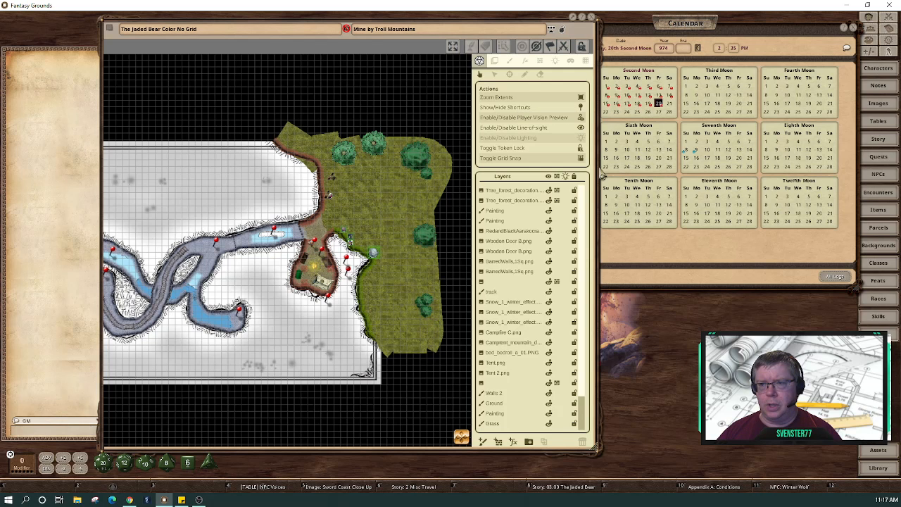
{"action": "left_click", "coordinate": [581, 144]}
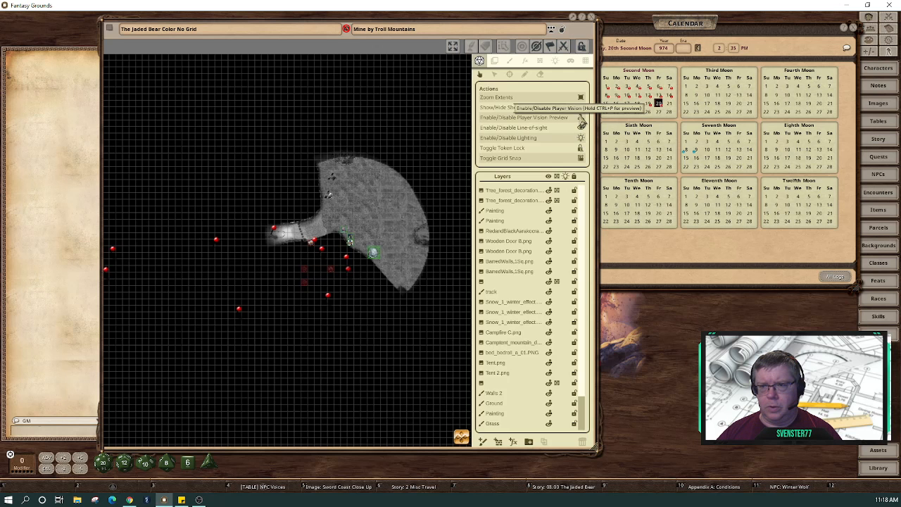
{"action": "left_click", "coordinate": [581, 120]}
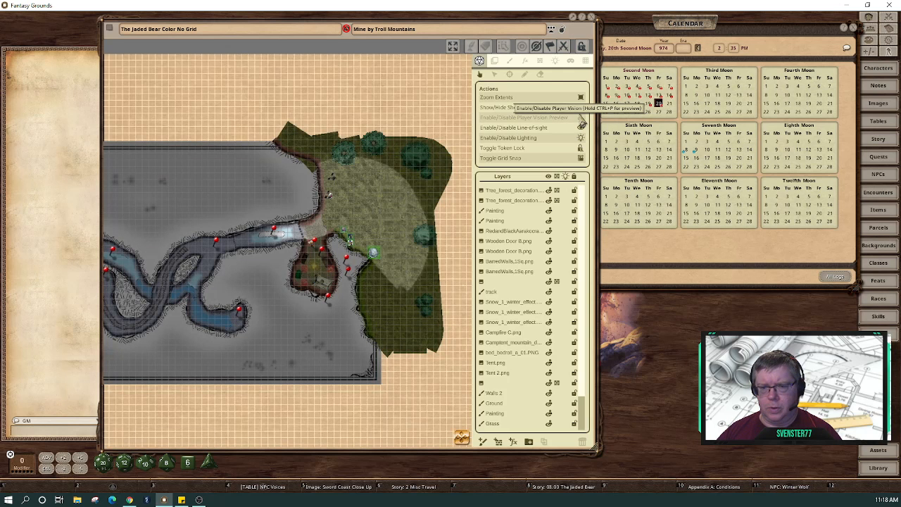
{"action": "left_click", "coordinate": [582, 119]}
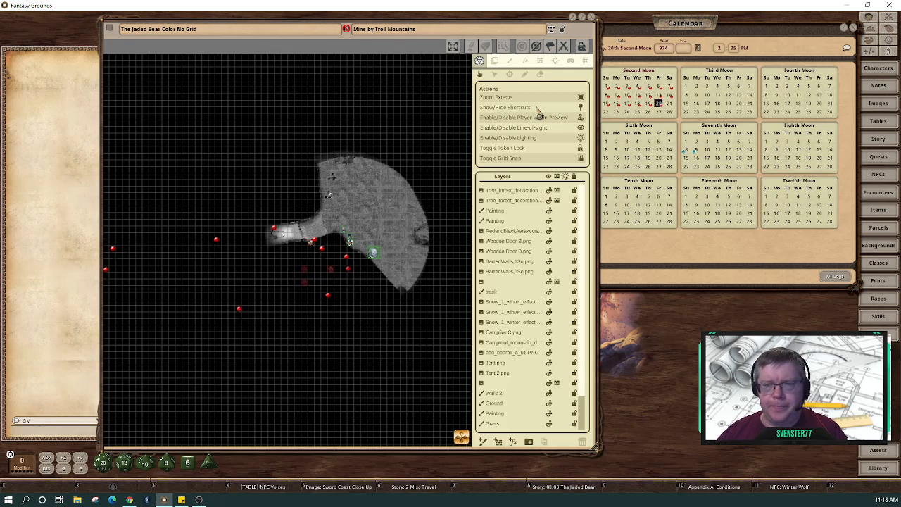
Make the map's grid fainter by setting the grid tint's alpha to 85.
{"action": "left_click_drag", "start_coordinate": [348, 33], "coordinate": [469, 38]}
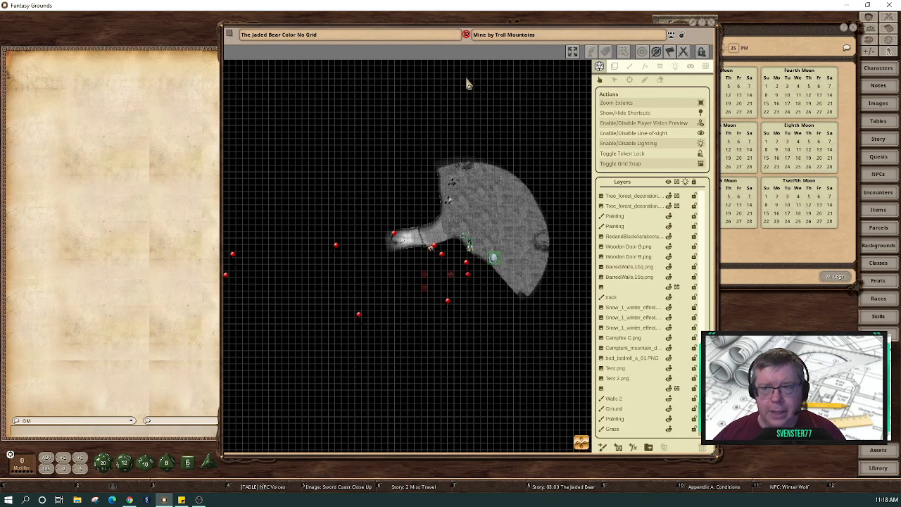
{"action": "scroll", "coordinate": [486, 226], "scroll_direction": "up", "scroll_amount": 3}
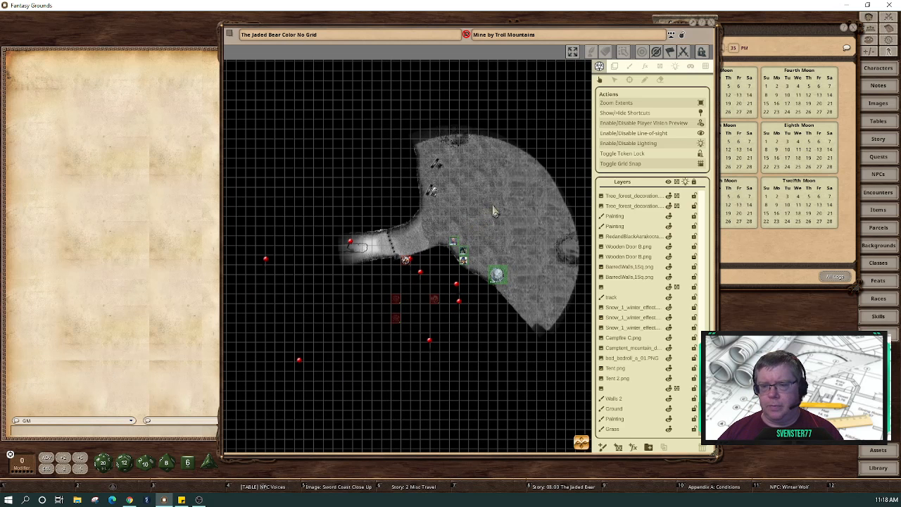
{"action": "left_click", "coordinate": [705, 67]}
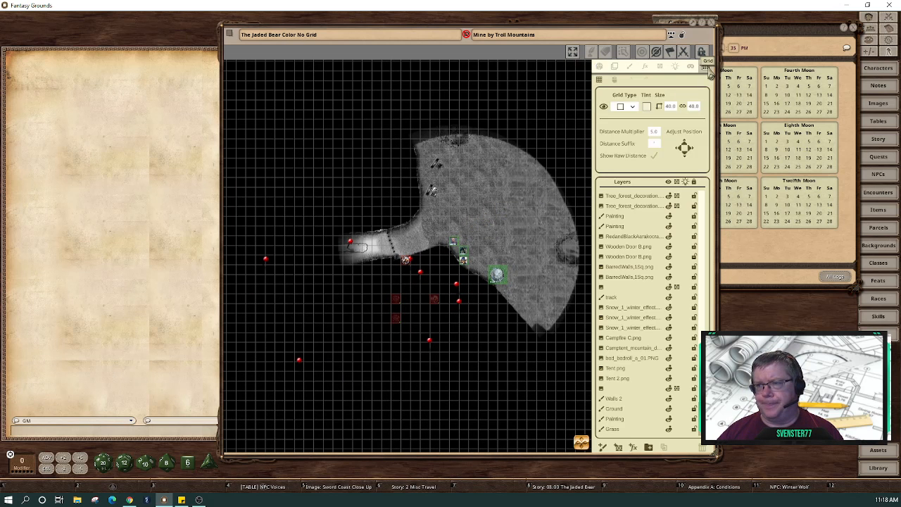
{"action": "left_click", "coordinate": [647, 107]}
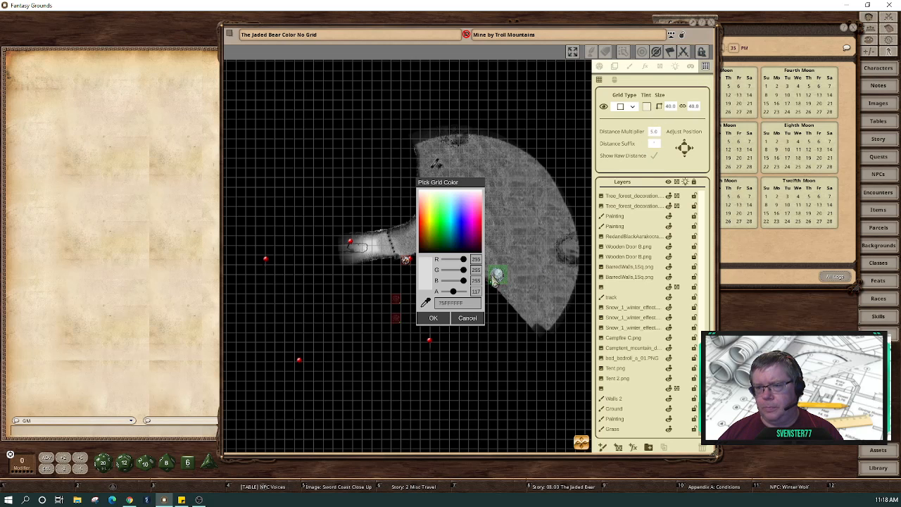
{"action": "left_click", "coordinate": [474, 294]}
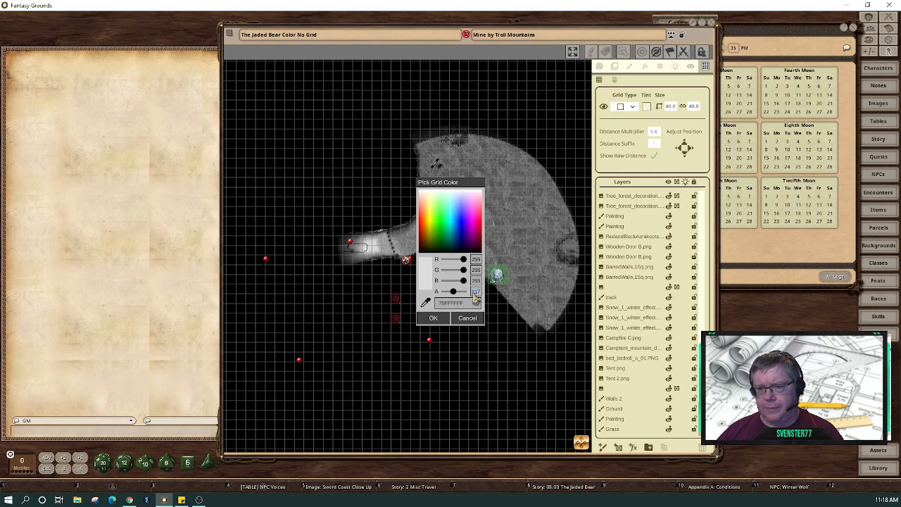
{"action": "type", "text": "50"}
{"action": "key", "text": "Return"}
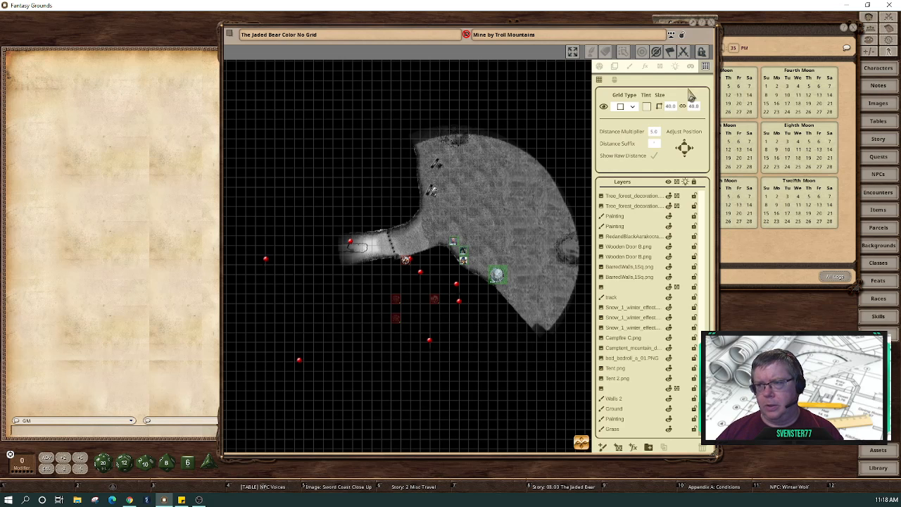
{"action": "left_click", "coordinate": [647, 112]}
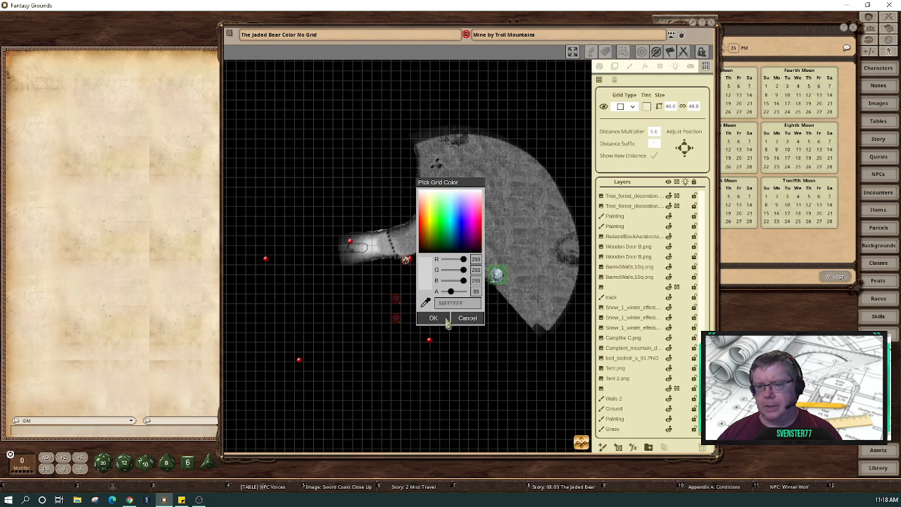
{"action": "left_click", "coordinate": [467, 321]}
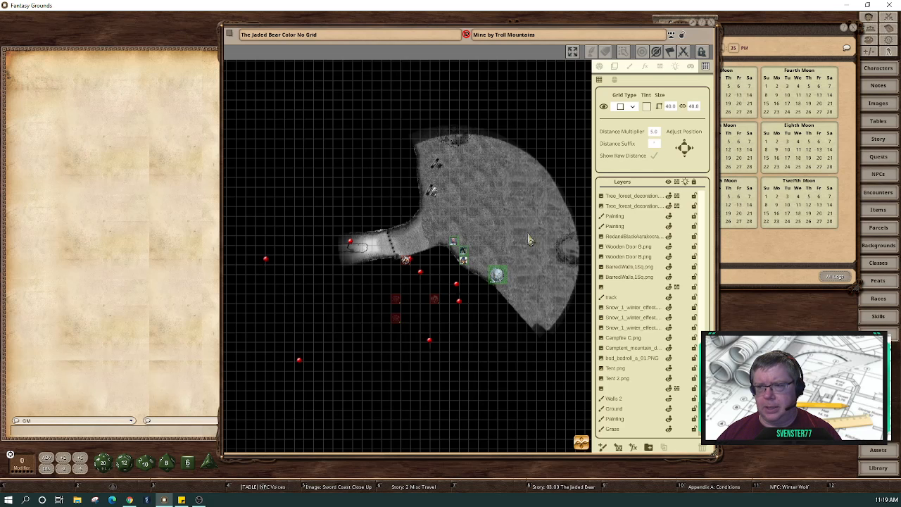
Examine what the party tokens near the mine entrance can see, and check the members' senses on the party sheet.
{"action": "left_click", "coordinate": [677, 69]}
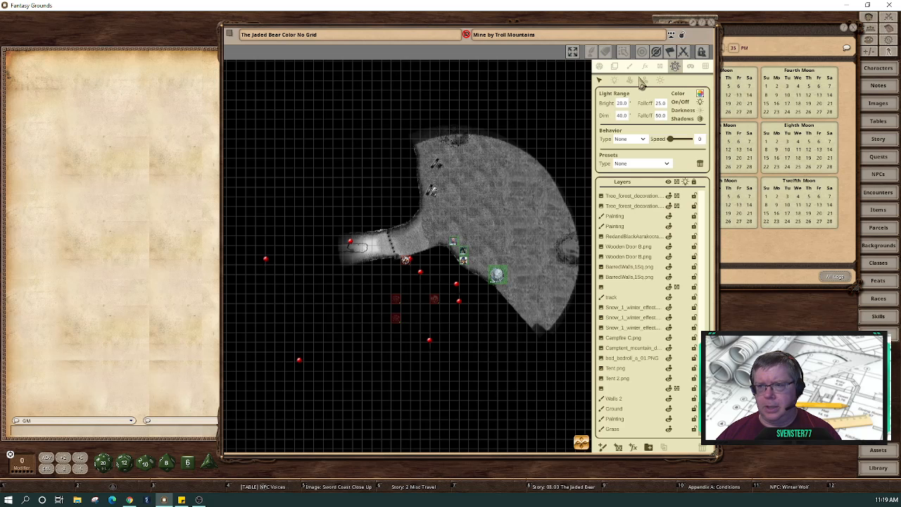
{"action": "left_click", "coordinate": [599, 66]}
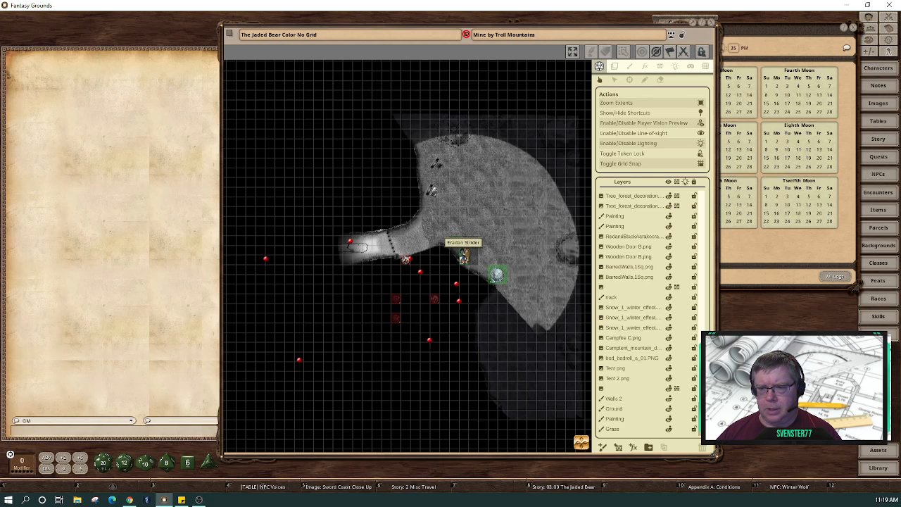
{"action": "left_click_drag", "start_coordinate": [450, 239], "coordinate": [431, 227]}
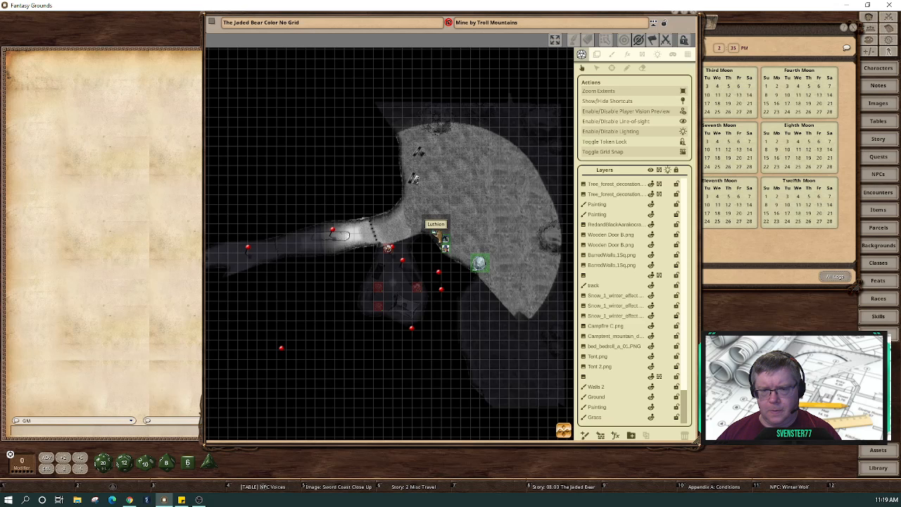
{"action": "left_click", "coordinate": [436, 231]}
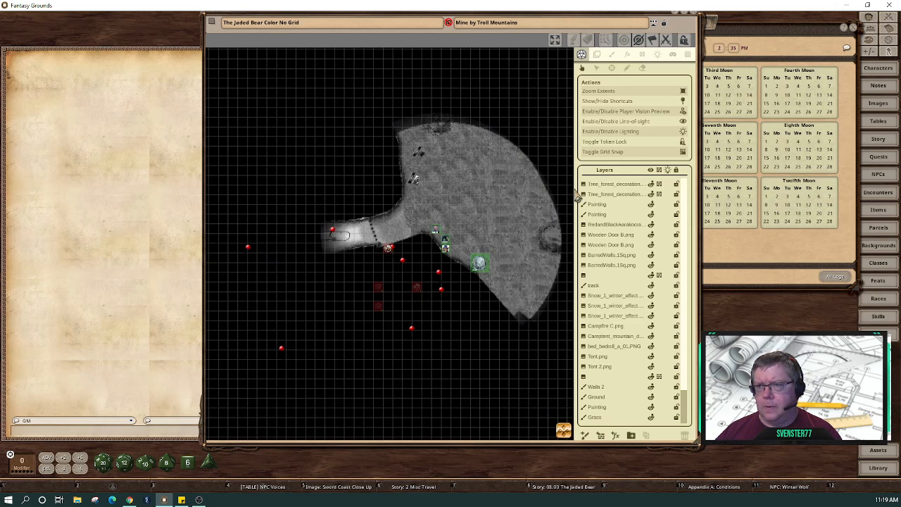
{"action": "left_click", "coordinate": [870, 29]}
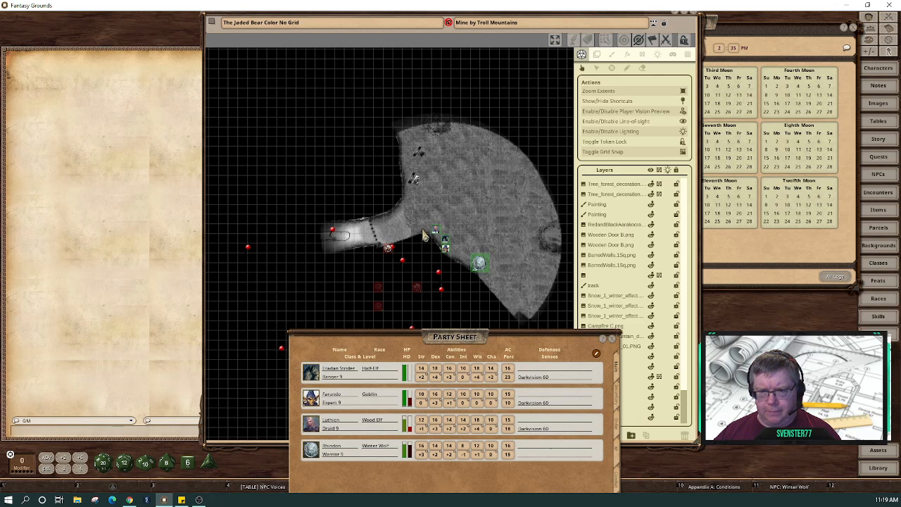
Measure the vision range from the party at the mine entrance into the tunnel with a pointer, and delete the pointer.
{"action": "left_click_drag", "start_coordinate": [428, 232], "coordinate": [290, 240]}
{"action": "left_click_drag", "start_coordinate": [289, 240], "coordinate": [319, 243]}
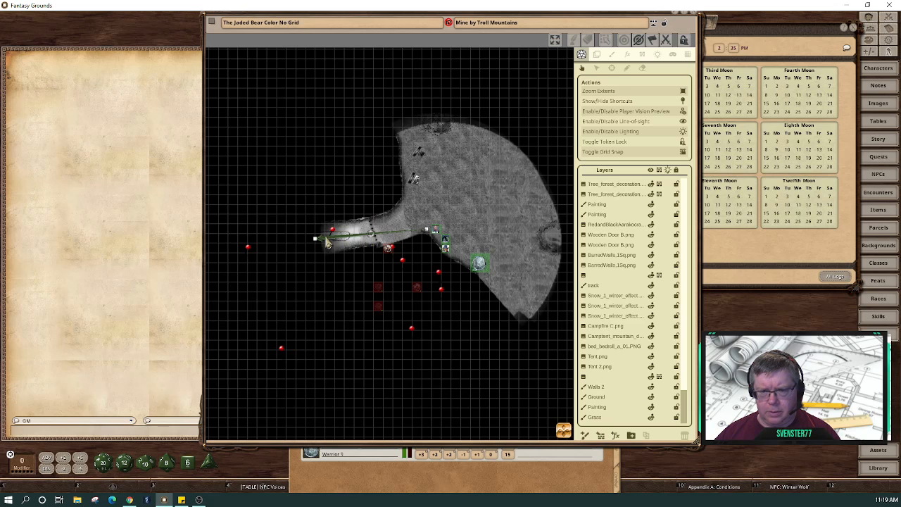
{"action": "right_click", "coordinate": [323, 240]}
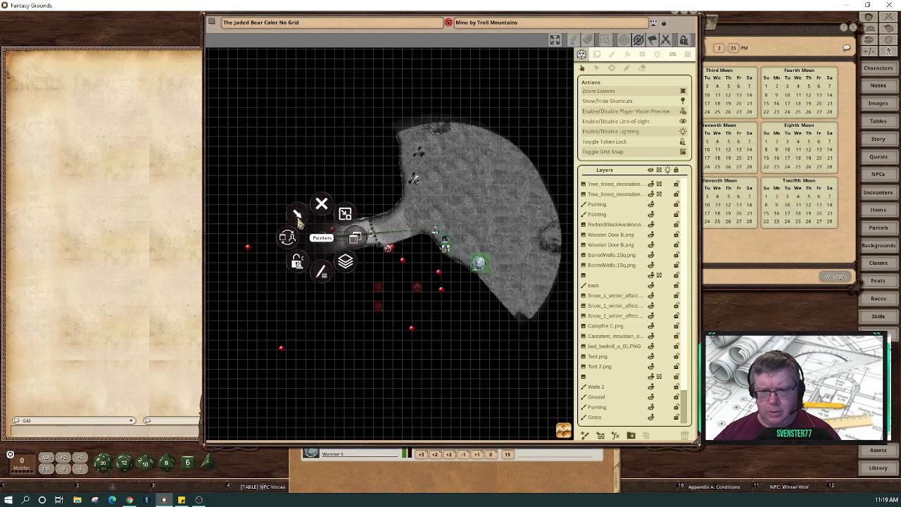
{"action": "left_click", "coordinate": [298, 221]}
{"action": "left_click", "coordinate": [327, 222]}
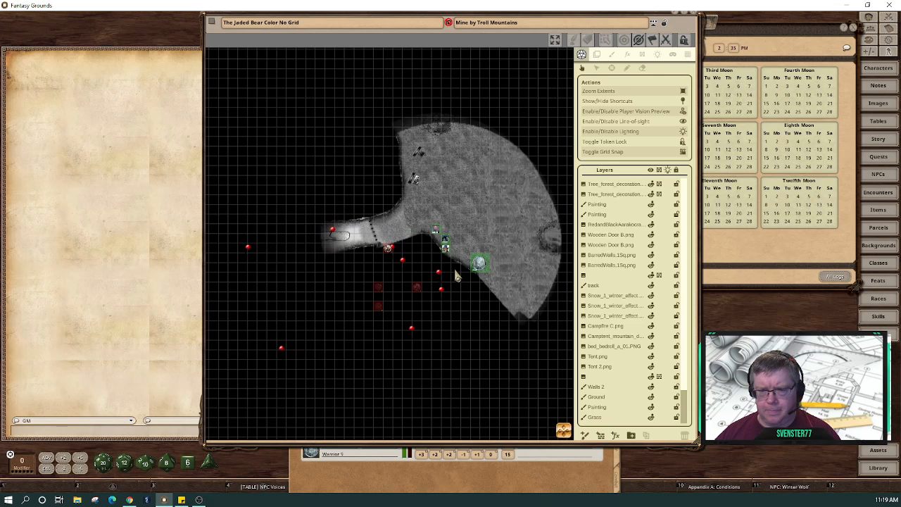
Turn line-of-sight off and on again to compare the full map with the players' view.
{"action": "left_click", "coordinate": [685, 124]}
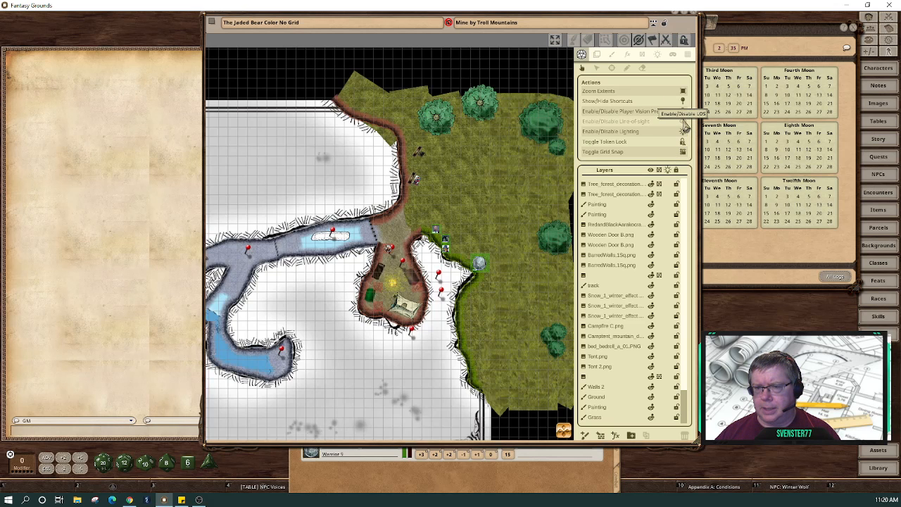
{"action": "left_click", "coordinate": [684, 125]}
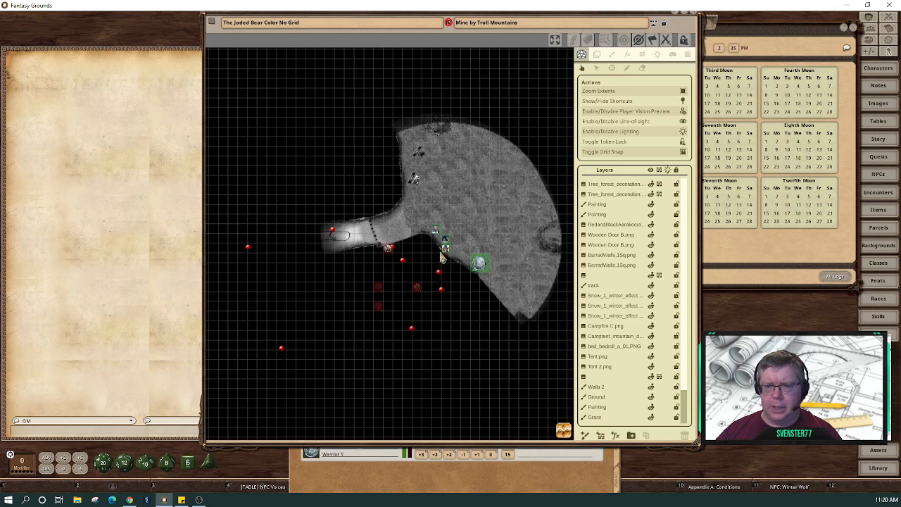
Inspect the winter wolf token's own vision on the map and the senses listed on its character sheet.
{"action": "double_click", "coordinate": [478, 264]}
{"action": "left_click", "coordinate": [479, 262]}
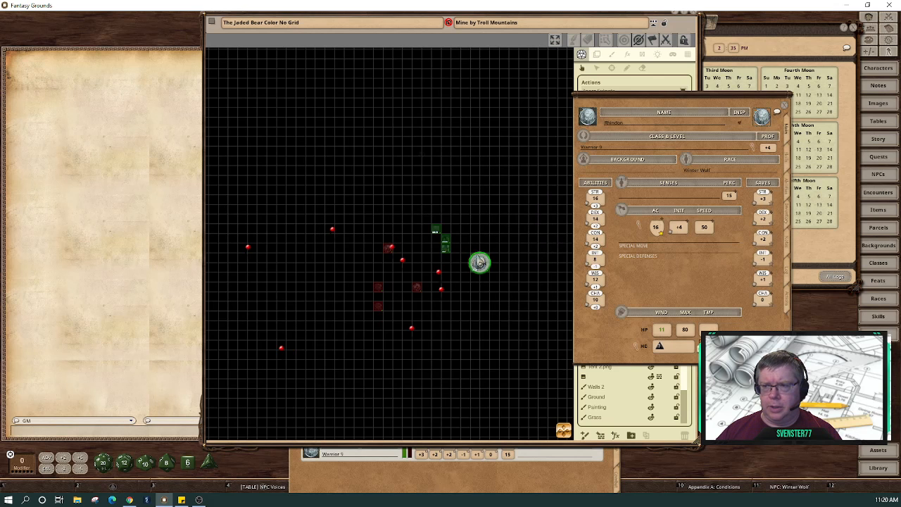
{"action": "left_click", "coordinate": [484, 264]}
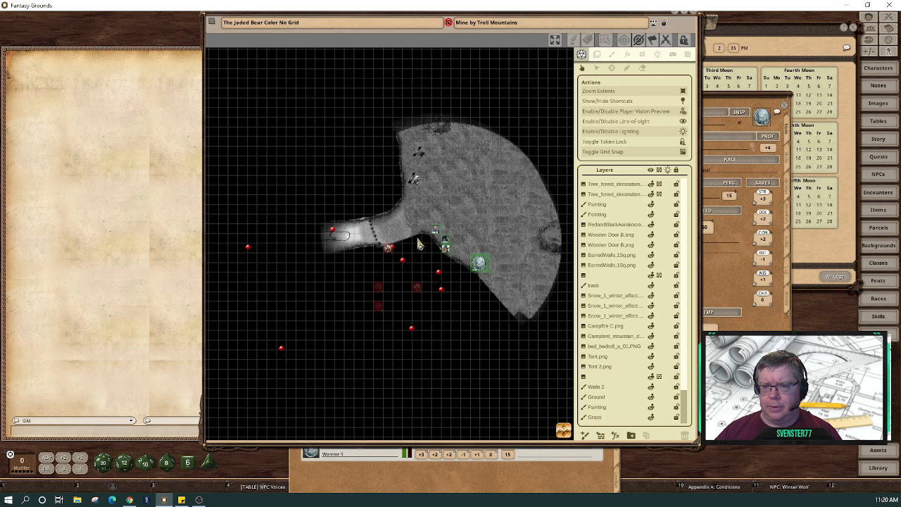
{"action": "mouse_move", "coordinate": [479, 262]}
{"action": "left_mouse_down"}
{"action": "mouse_move", "coordinate": [498, 262]}
{"action": "mouse_move", "coordinate": [480, 263]}
{"action": "left_mouse_up"}
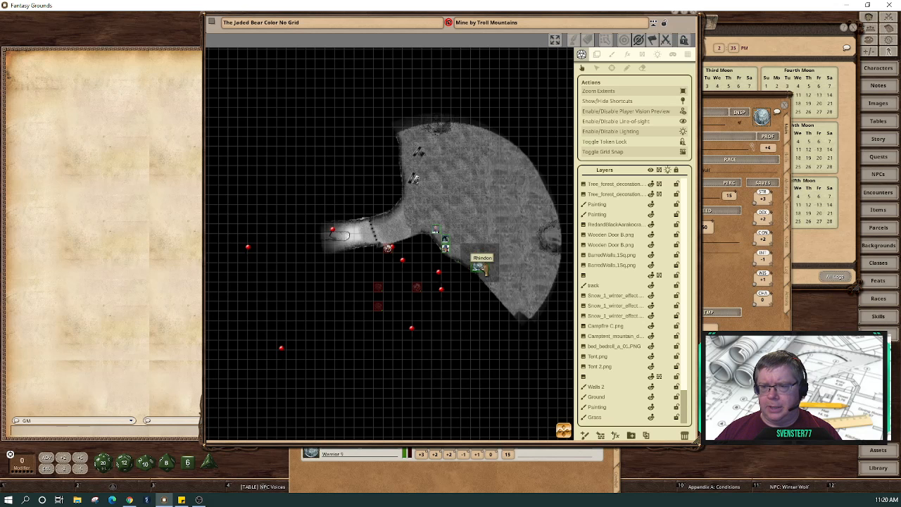
{"action": "left_click", "coordinate": [735, 289]}
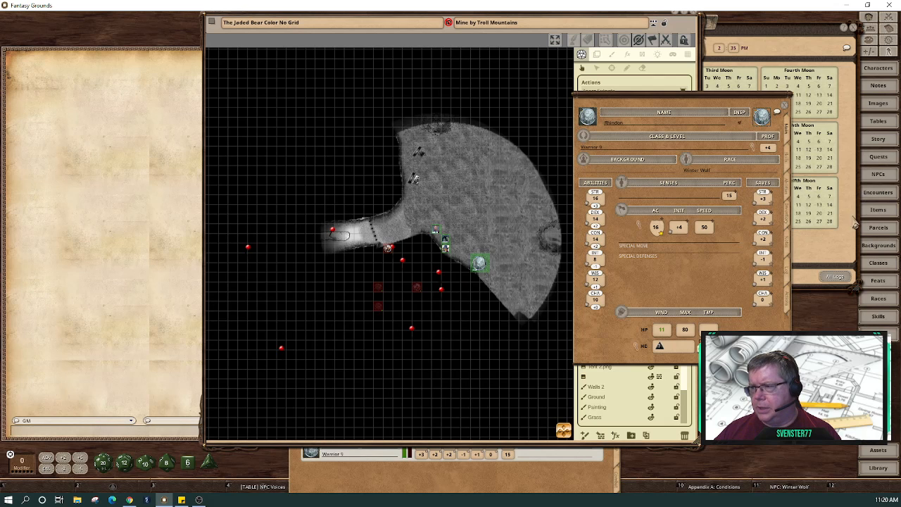
Search the NPCs for "wolf" and review the Wolf and Dire Wolf records for their senses.
{"action": "left_click", "coordinate": [886, 176]}
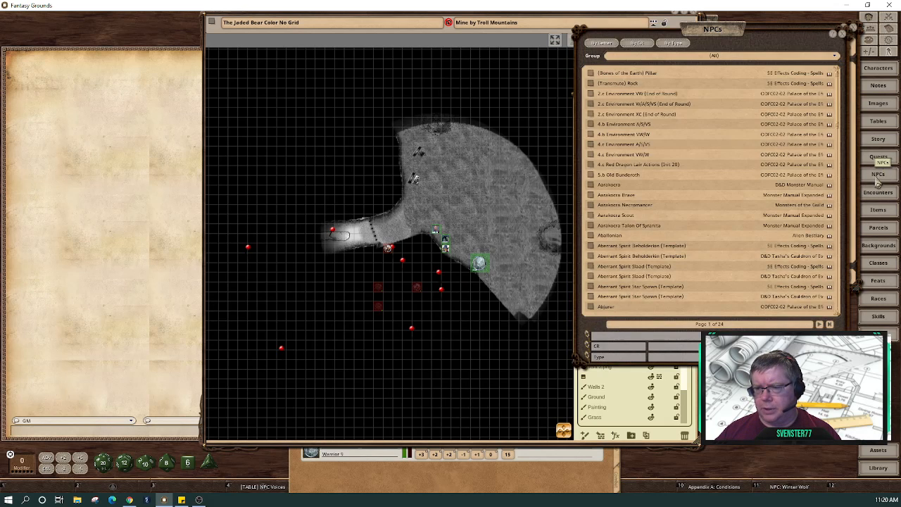
{"action": "left_click", "coordinate": [670, 337]}
{"action": "type", "text": "wolf"}
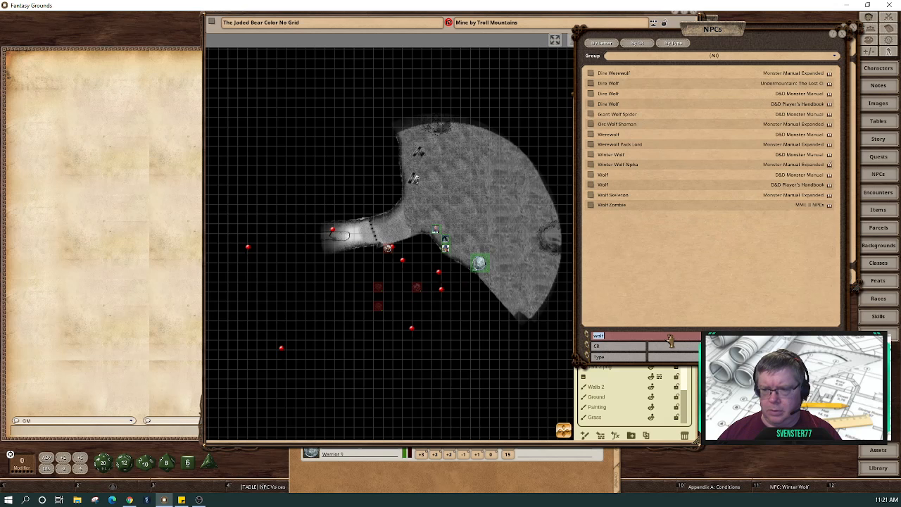
{"action": "left_click", "coordinate": [592, 176]}
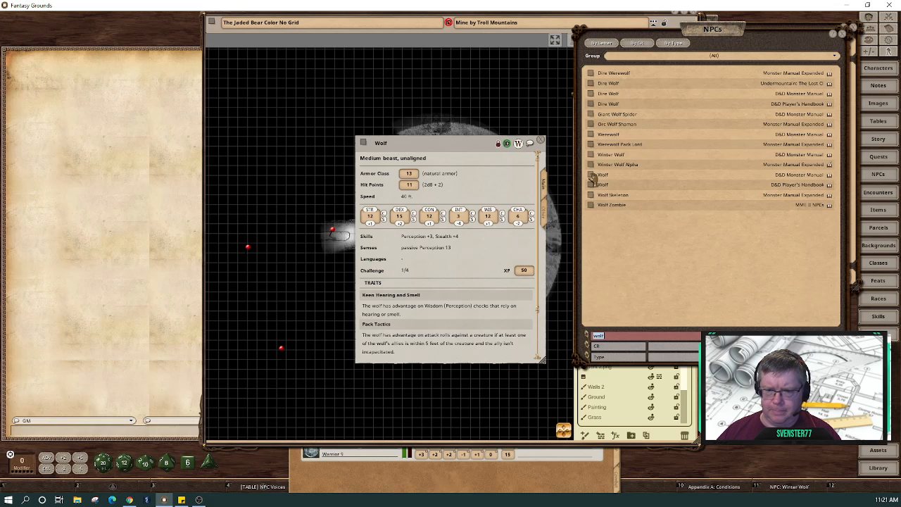
{"action": "left_click", "coordinate": [542, 139]}
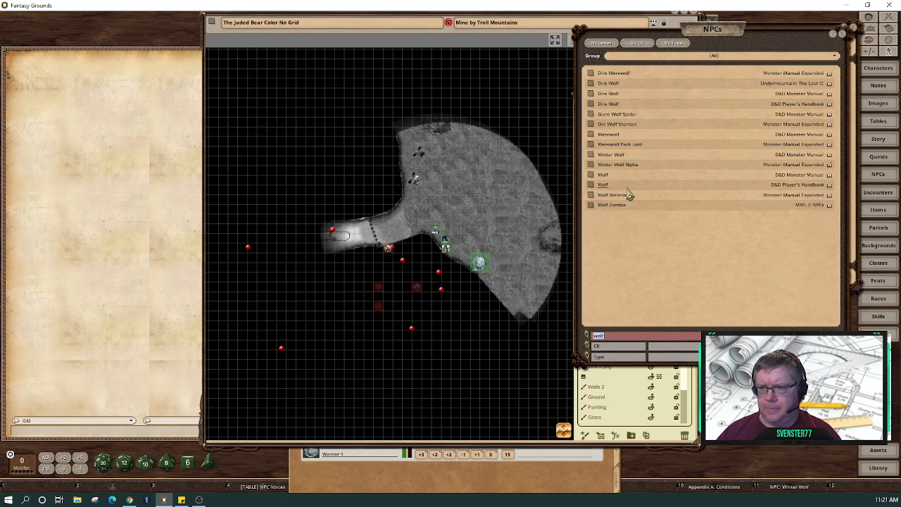
{"action": "left_click", "coordinate": [591, 105]}
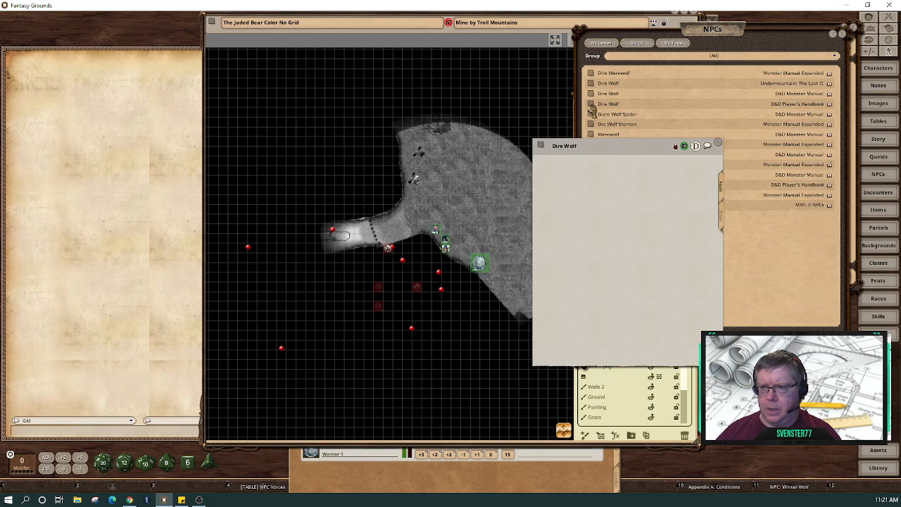
{"action": "left_click", "coordinate": [719, 144]}
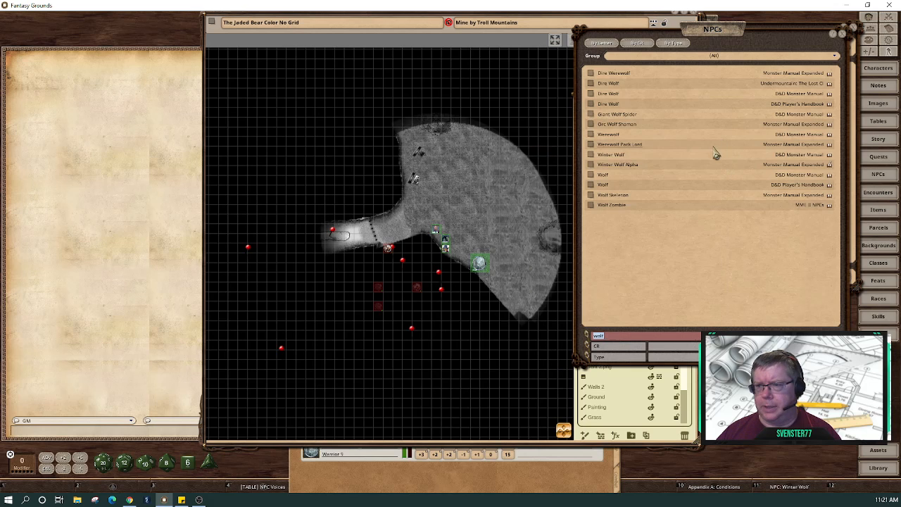
Check the senses on the Winter Wolf NPC record and the goblin token's character sheet, and close both along with the NPC list.
{"action": "left_click", "coordinate": [591, 154]}
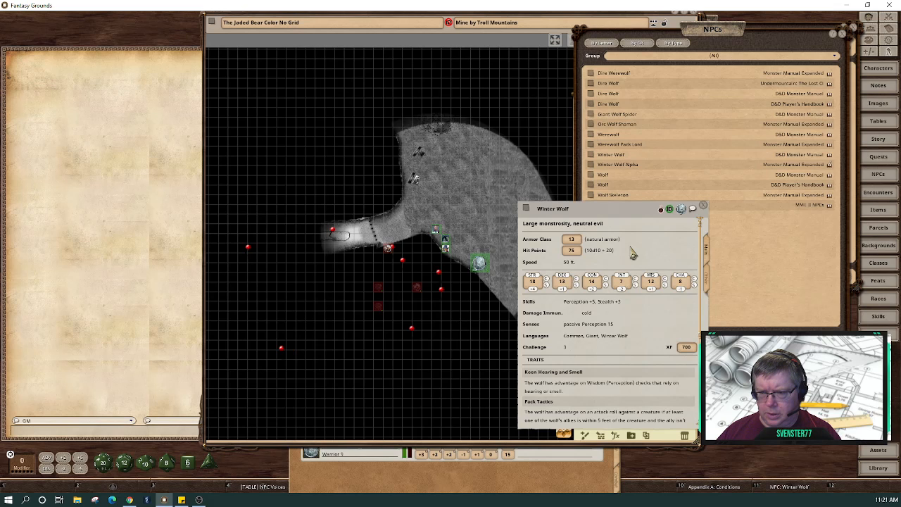
{"action": "left_click", "coordinate": [703, 206]}
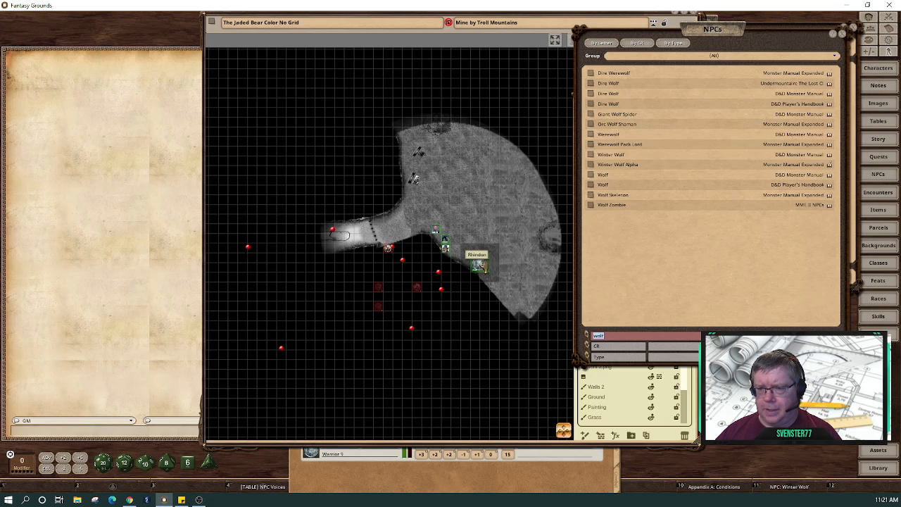
{"action": "left_click", "coordinate": [448, 250]}
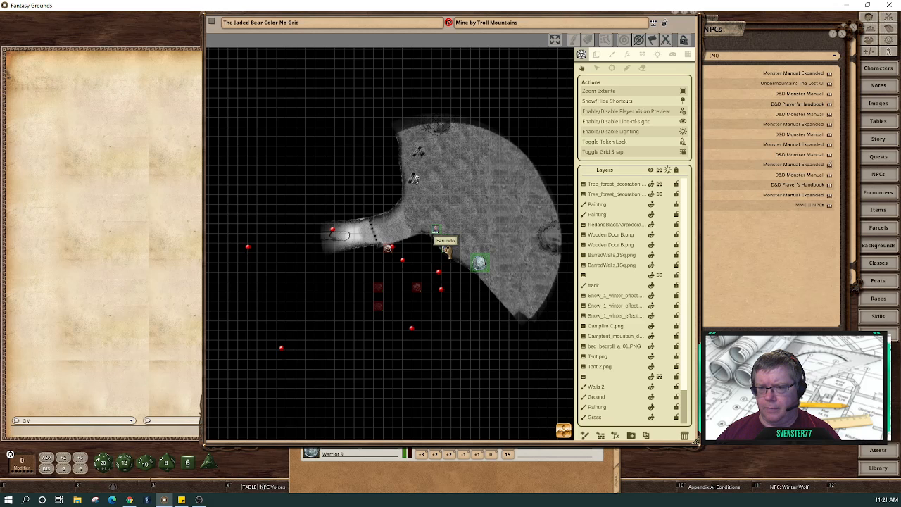
{"action": "double_click", "coordinate": [448, 250]}
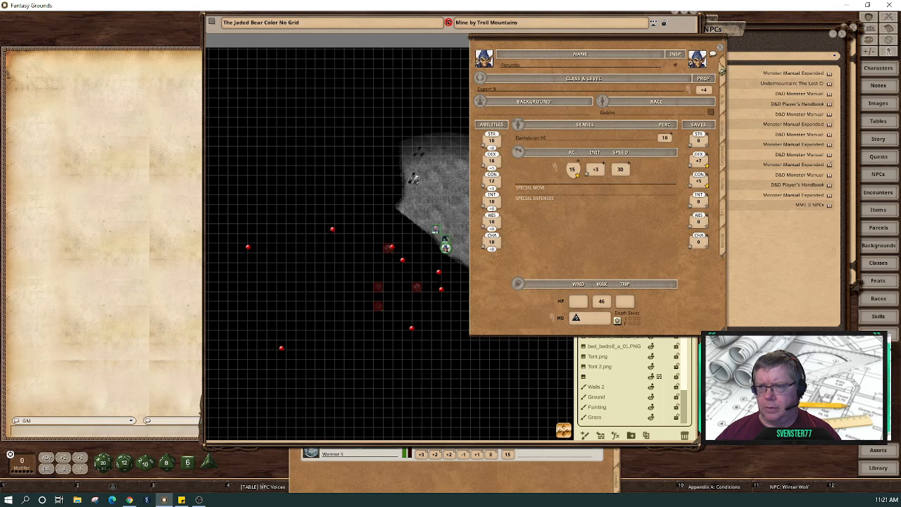
{"action": "left_click", "coordinate": [719, 48]}
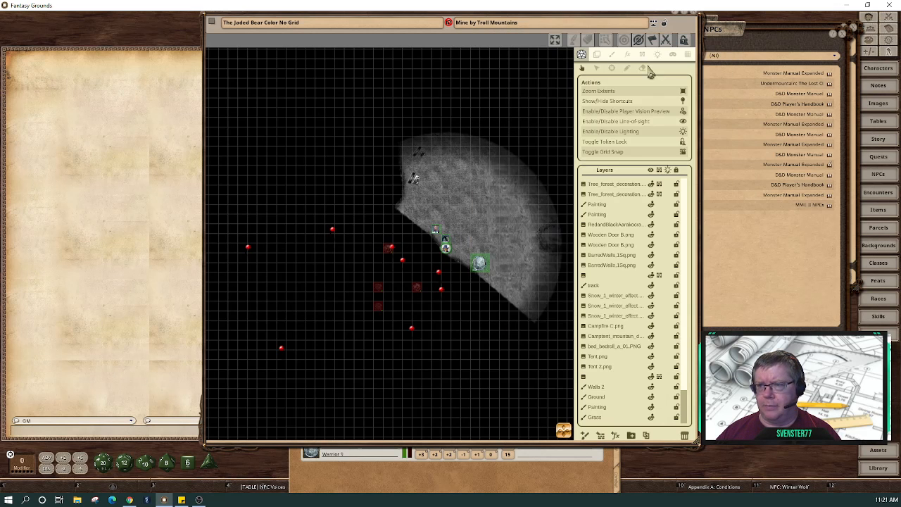
{"action": "left_click", "coordinate": [842, 34]}
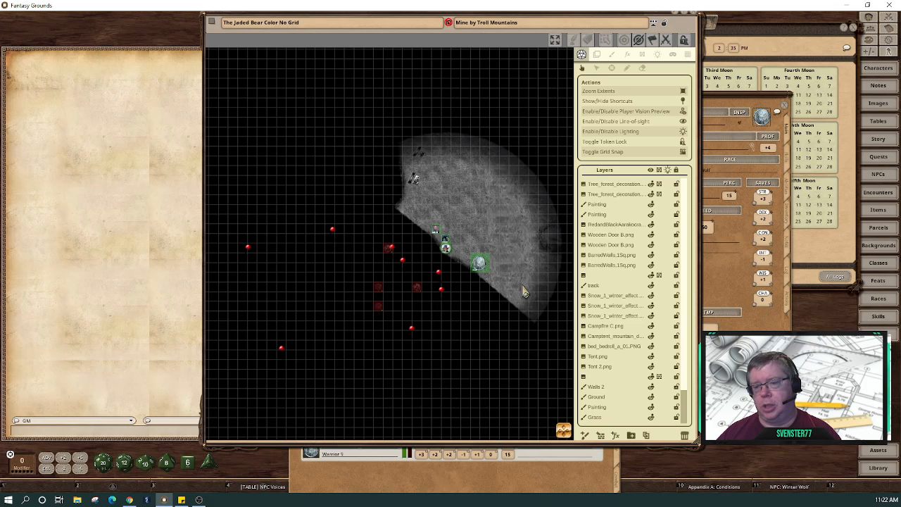
Apply the Sunlight ambient light preset to The Jaded Bear Color map layer.
{"action": "left_click", "coordinate": [658, 55]}
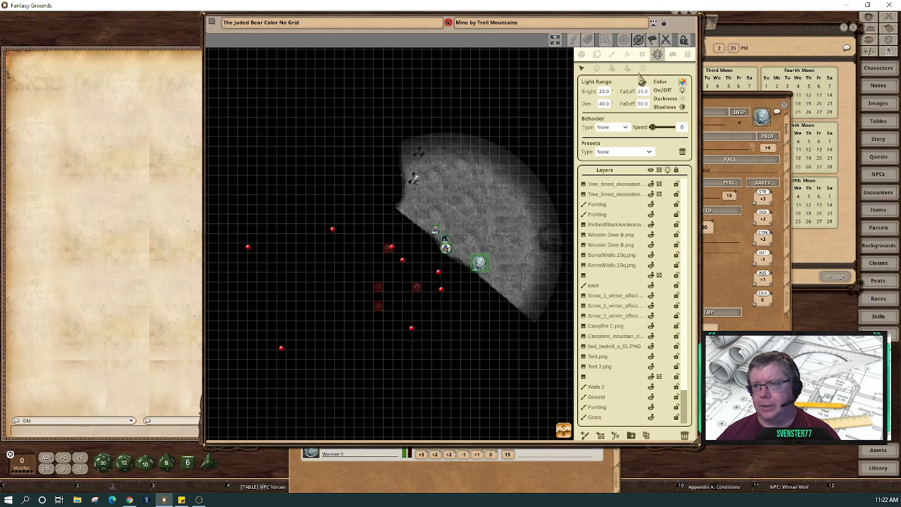
{"action": "left_click", "coordinate": [642, 69]}
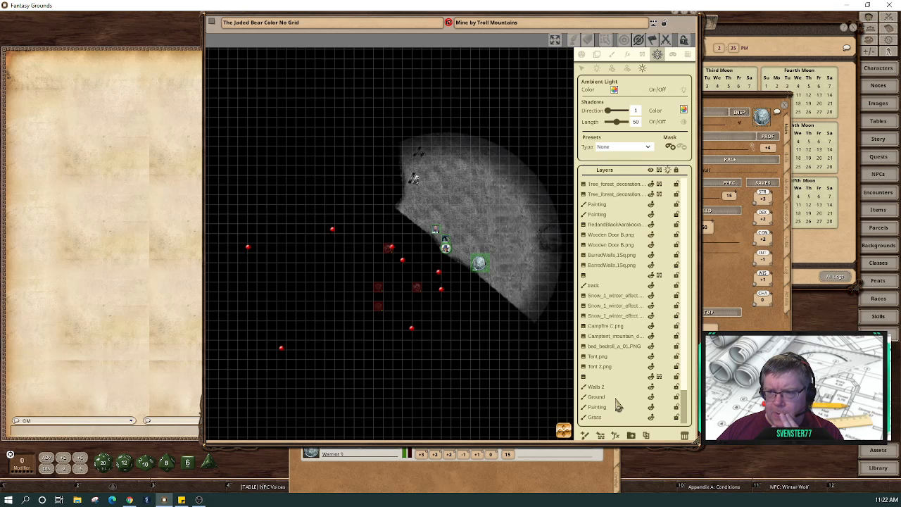
{"action": "scroll", "coordinate": [625, 384], "scroll_direction": "down", "scroll_amount": 2}
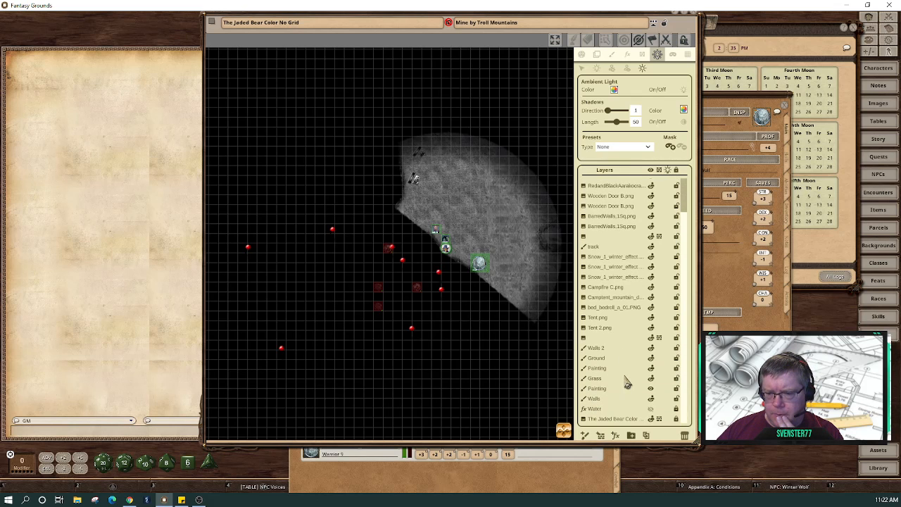
{"action": "left_click", "coordinate": [622, 420]}
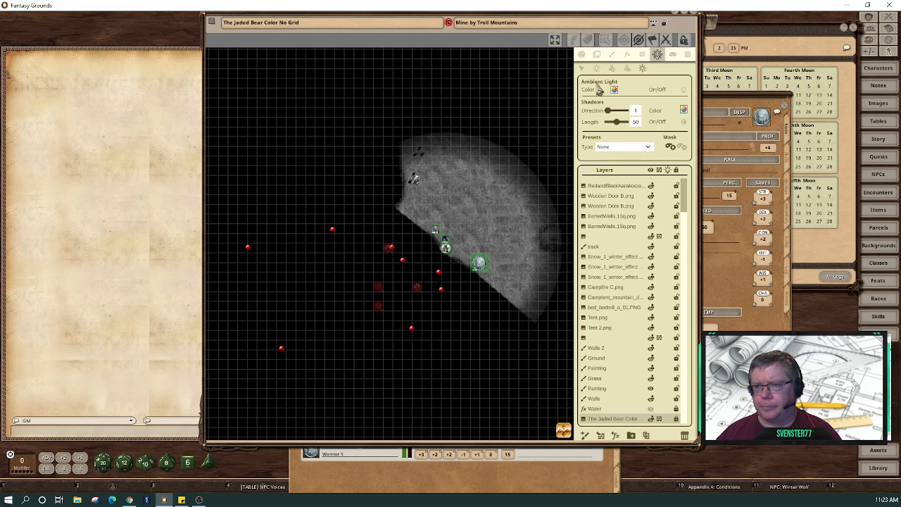
{"action": "left_click", "coordinate": [648, 147]}
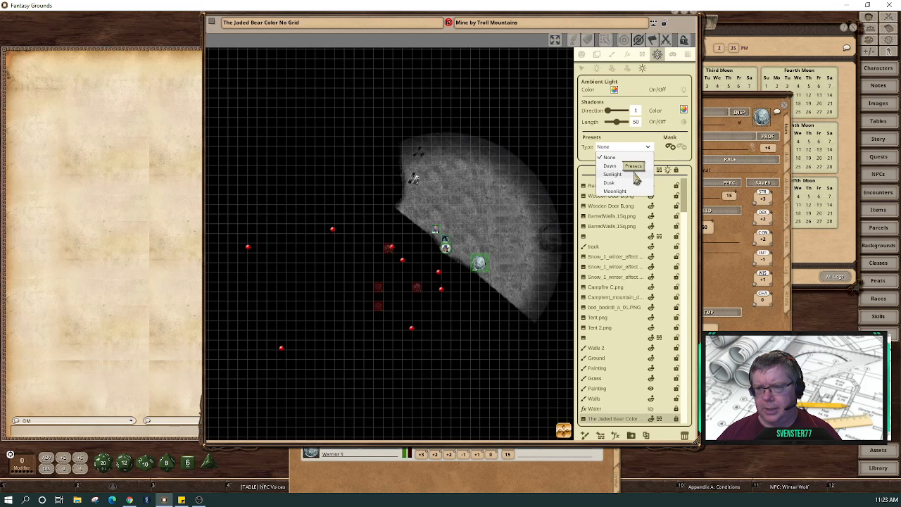
{"action": "left_click", "coordinate": [612, 174]}
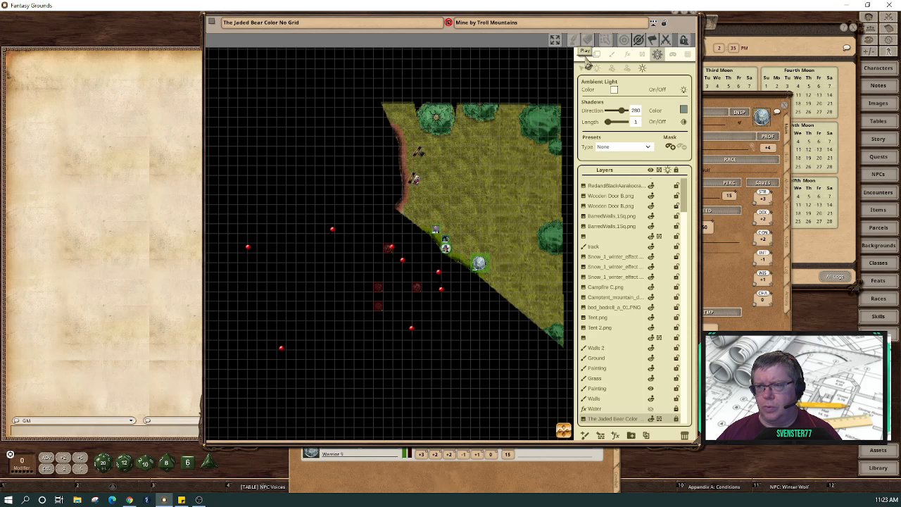
Turn the player vision preview and line-of-sight off and on again to compare the full sunlit map with the players' view.
{"action": "left_click", "coordinate": [587, 69]}
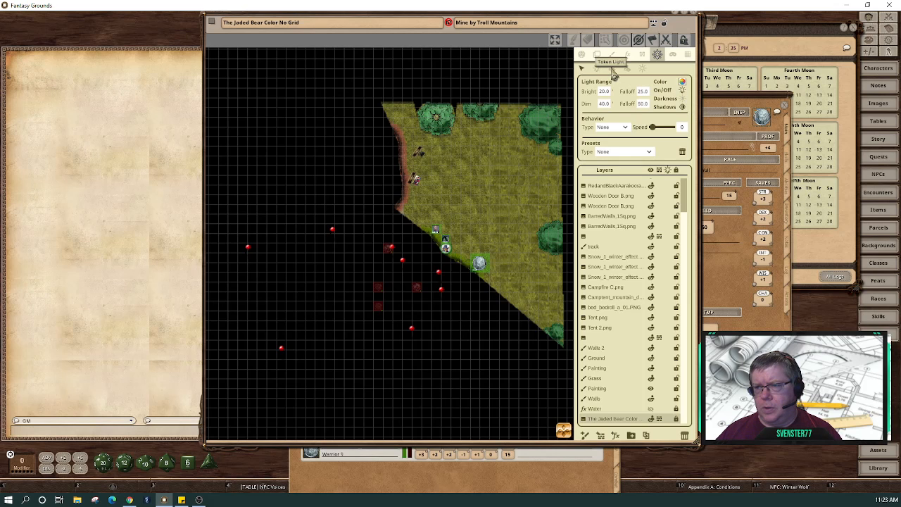
{"action": "left_click", "coordinate": [583, 57]}
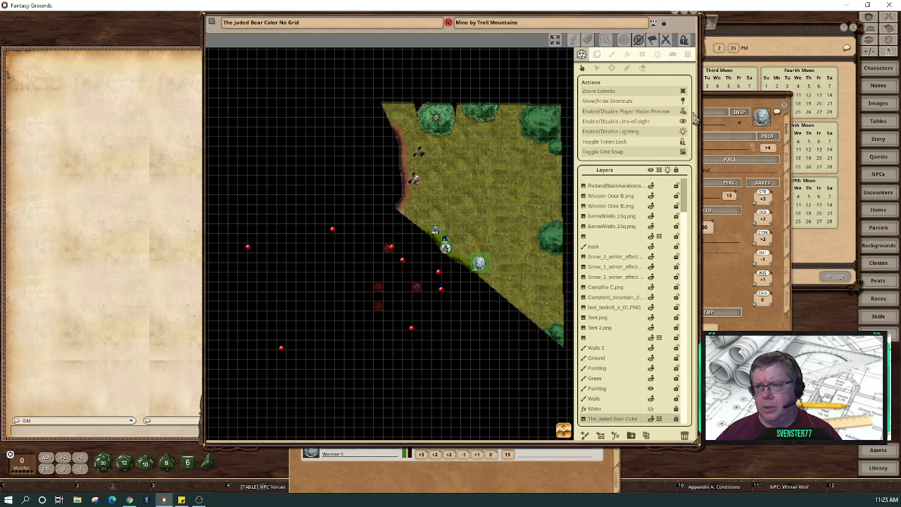
{"action": "left_click", "coordinate": [683, 113]}
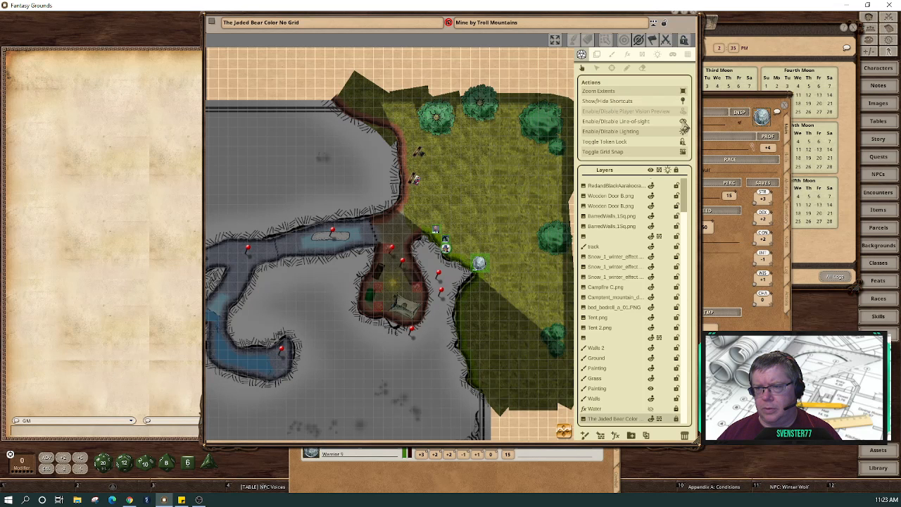
{"action": "left_click", "coordinate": [683, 121]}
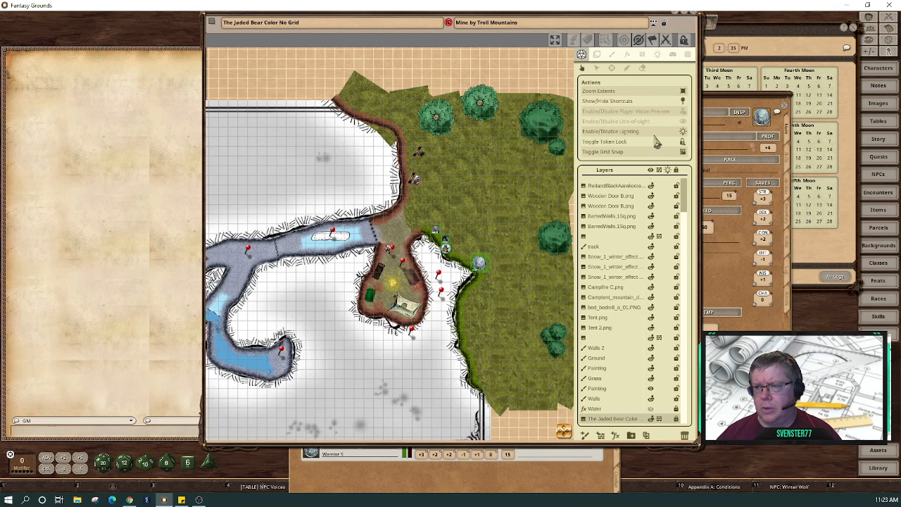
{"action": "left_click", "coordinate": [657, 56]}
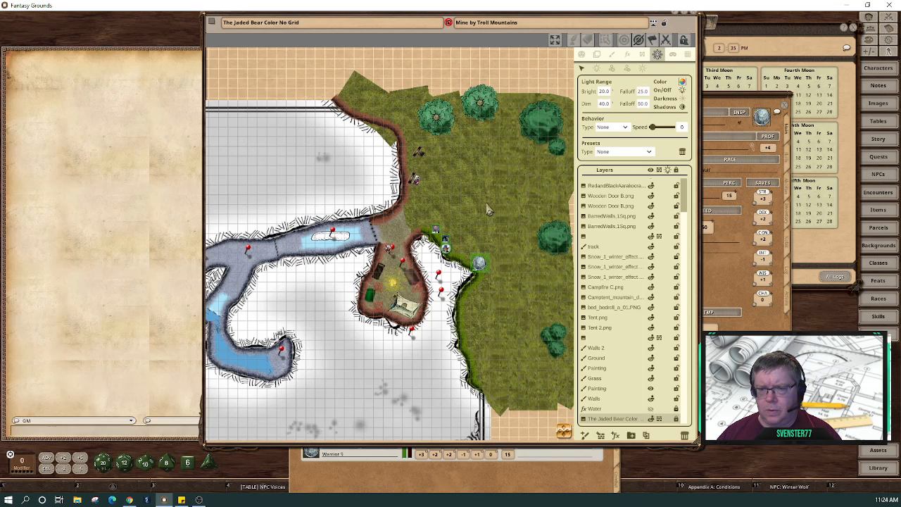
{"action": "left_click", "coordinate": [581, 55]}
{"action": "left_click", "coordinate": [684, 112]}
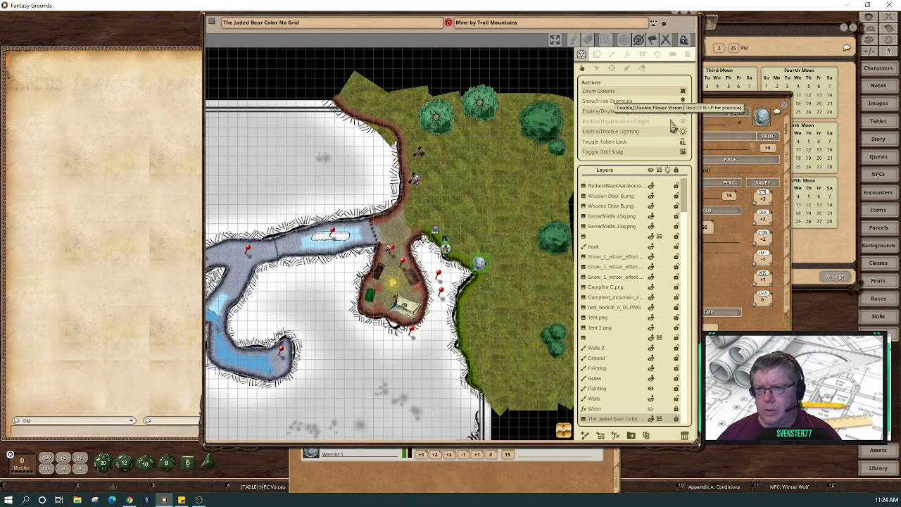
{"action": "left_click", "coordinate": [682, 122]}
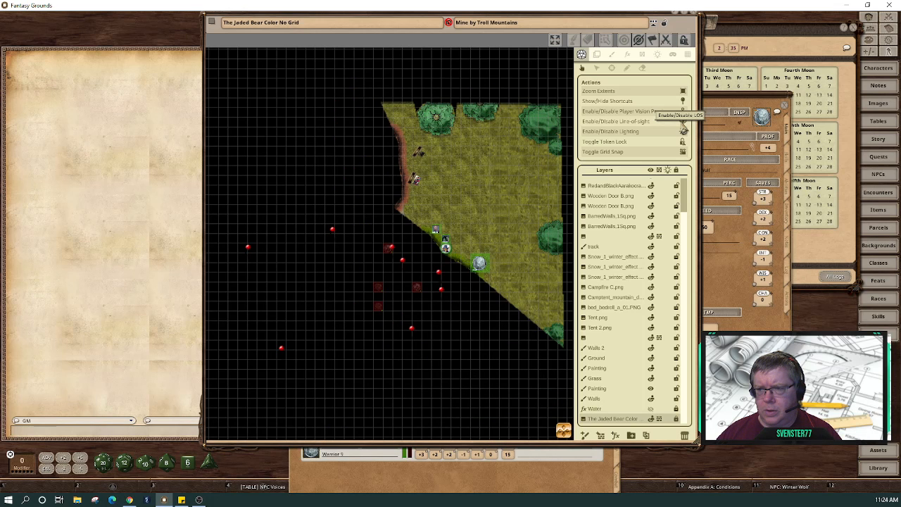
Move the goblin token away from the rock wall onto the grass facing the mine entrance so it can see down the tunnel.
{"action": "left_click_drag", "start_coordinate": [445, 248], "coordinate": [471, 209]}
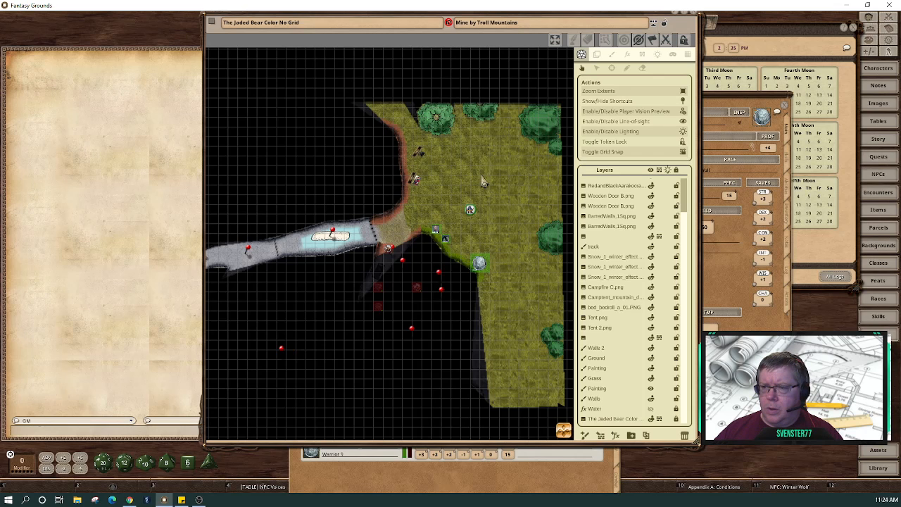
{"action": "left_click", "coordinate": [658, 57]}
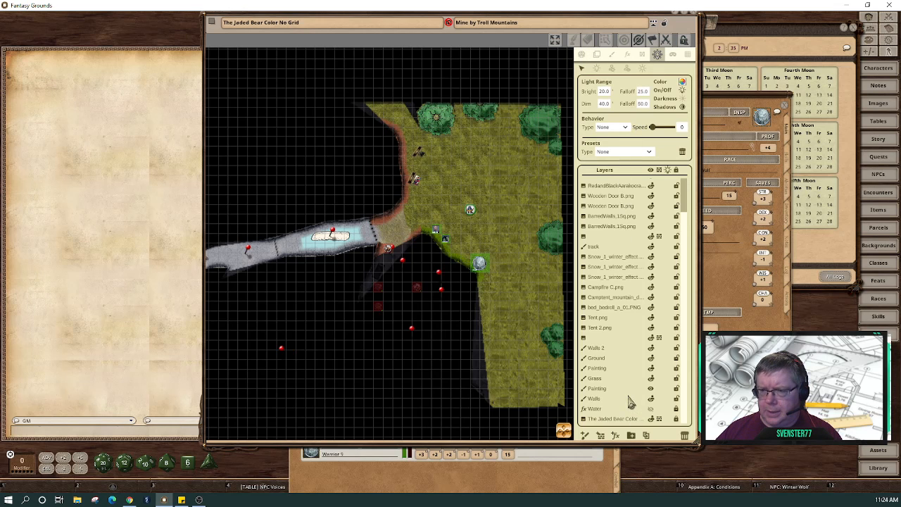
{"action": "scroll", "coordinate": [645, 321], "scroll_direction": "up", "scroll_amount": 2}
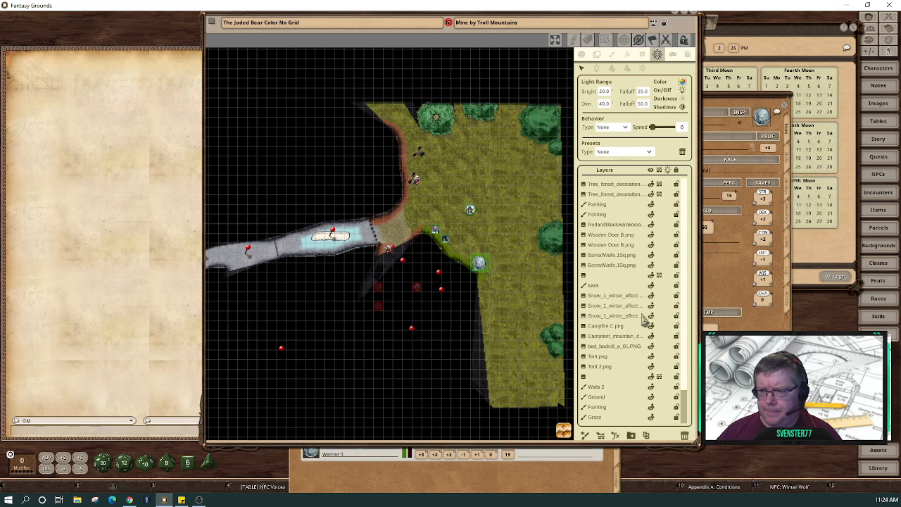
{"action": "scroll", "coordinate": [645, 321], "scroll_direction": "down", "scroll_amount": 2}
{"action": "scroll", "coordinate": [645, 321], "scroll_direction": "up", "scroll_amount": 2}
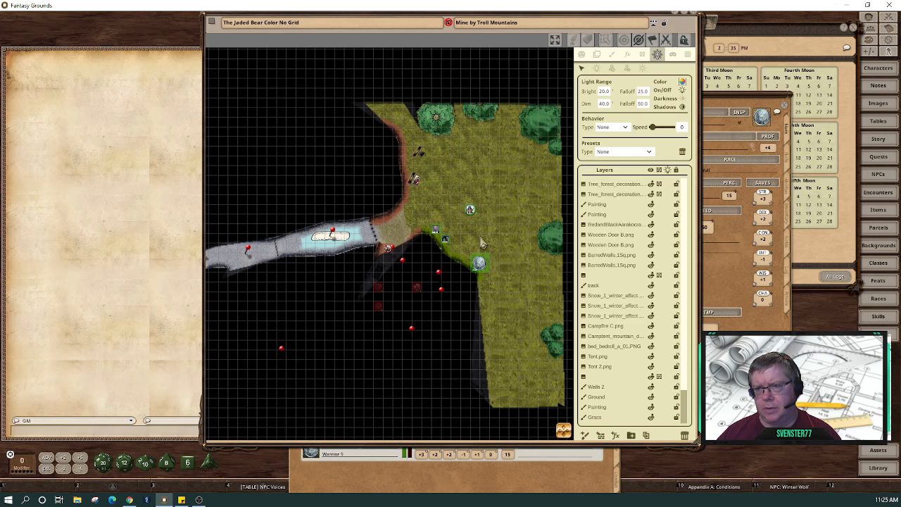
{"action": "left_click", "coordinate": [581, 55]}
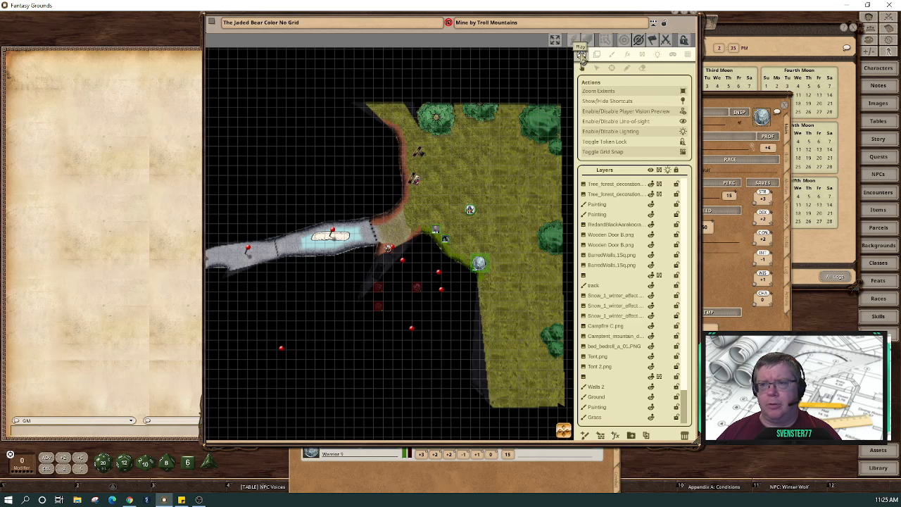
{"action": "left_click", "coordinate": [410, 222]}
{"action": "left_click", "coordinate": [471, 214]}
{"action": "mouse_move", "coordinate": [471, 214]}
{"action": "left_mouse_down"}
{"action": "mouse_move", "coordinate": [409, 211]}
{"action": "mouse_move", "coordinate": [388, 229]}
{"action": "mouse_move", "coordinate": [416, 207]}
{"action": "mouse_move", "coordinate": [474, 197]}
{"action": "mouse_move", "coordinate": [470, 218]}
{"action": "left_mouse_up"}
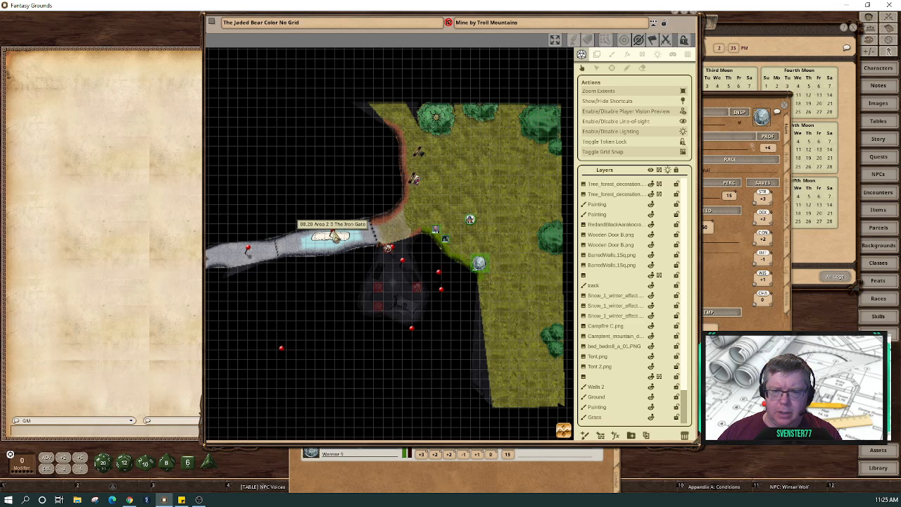
Open the Area 2 The Iron Gate story entry from its map pin and place the map window beside the text.
{"action": "double_click", "coordinate": [335, 235]}
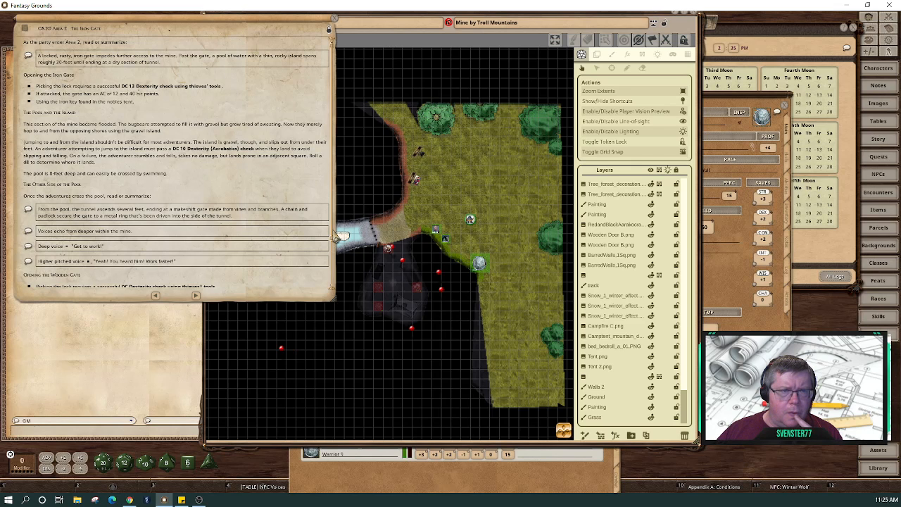
{"action": "left_click", "coordinate": [452, 35]}
{"action": "left_click_drag", "start_coordinate": [451, 35], "coordinate": [581, 44]}
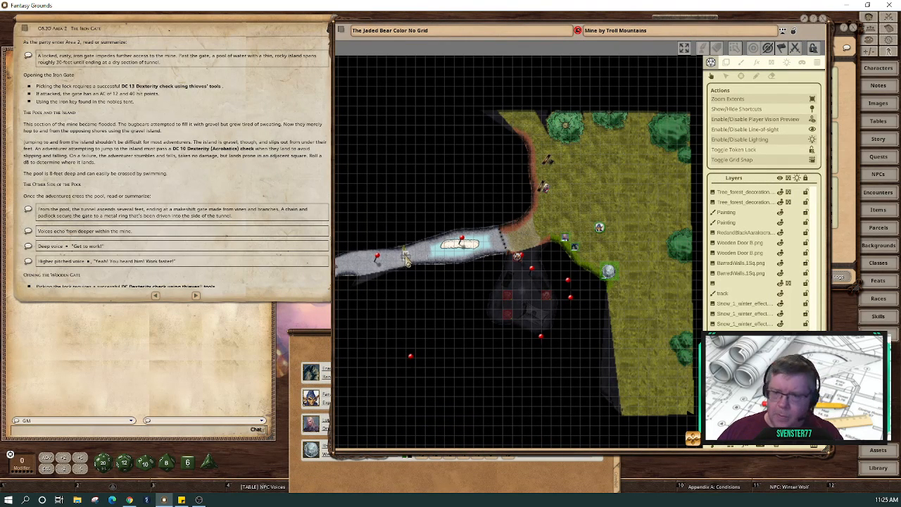
{"action": "scroll", "coordinate": [409, 264], "scroll_direction": "up", "scroll_amount": 5}
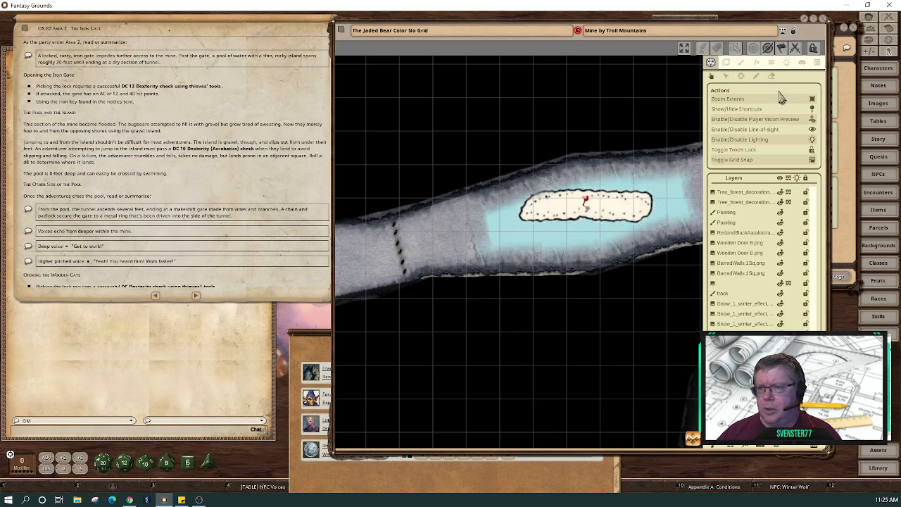
Show the map's line-of-sight shapes and remove the corner points of the existing shape around the inner tunnel gate.
{"action": "left_click", "coordinate": [772, 62]}
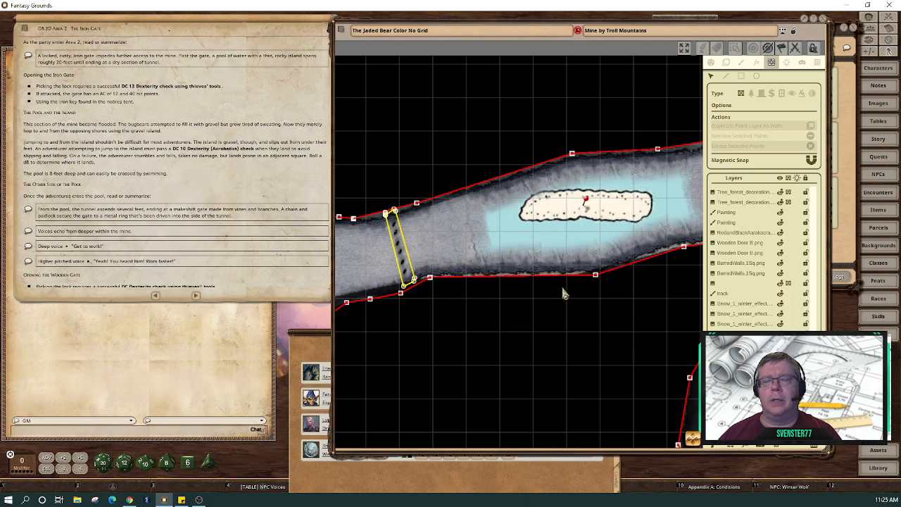
{"action": "scroll", "coordinate": [548, 283], "scroll_direction": "down", "scroll_amount": 5}
{"action": "scroll", "coordinate": [551, 292], "scroll_direction": "down", "scroll_amount": 1}
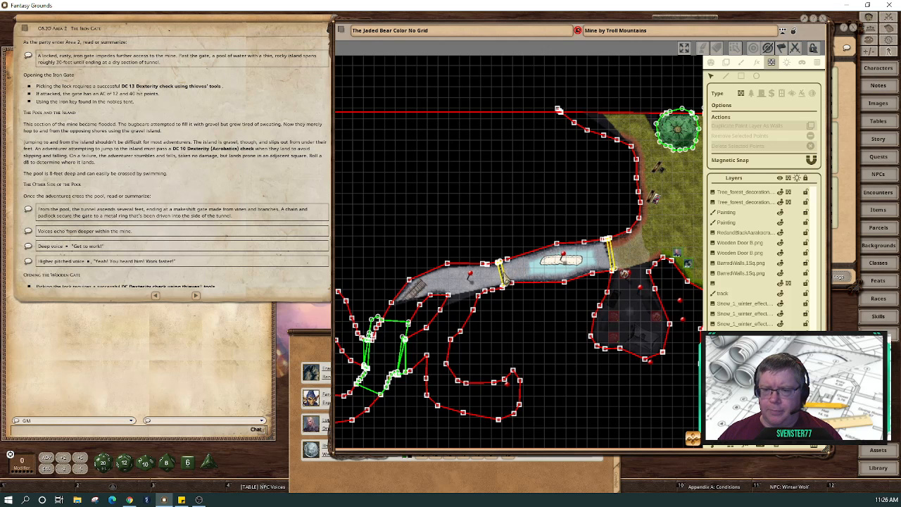
{"action": "scroll", "coordinate": [505, 282], "scroll_direction": "up", "scroll_amount": 1}
{"action": "scroll", "coordinate": [506, 282], "scroll_direction": "up", "scroll_amount": 3}
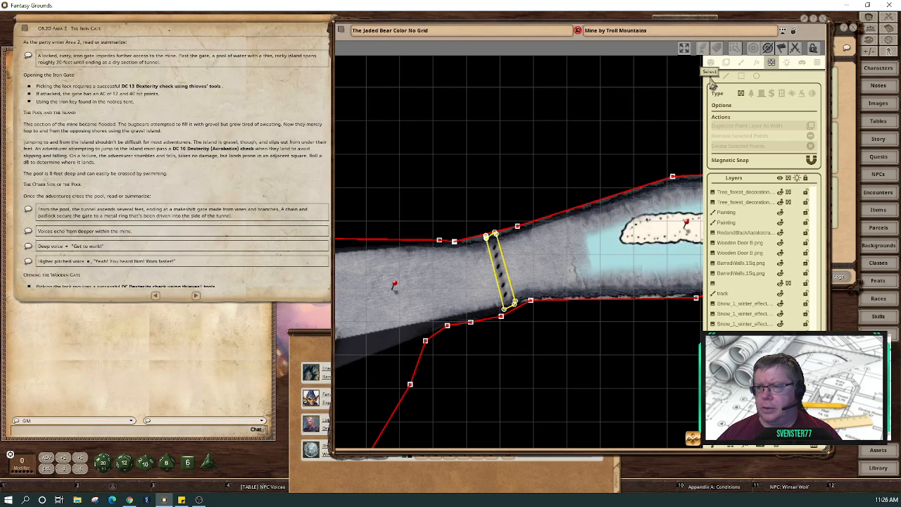
{"action": "left_click", "coordinate": [497, 238]}
{"action": "left_click", "coordinate": [812, 137]}
{"action": "left_click", "coordinate": [515, 304]}
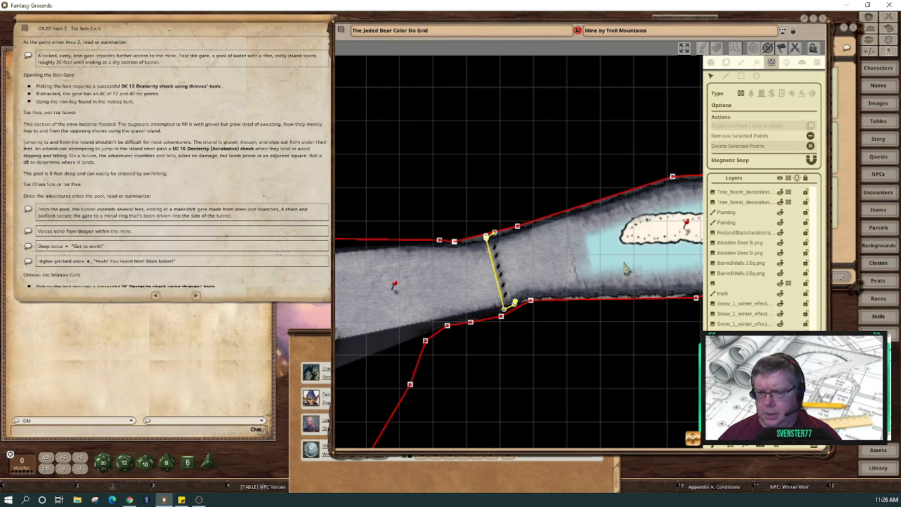
{"action": "left_click", "coordinate": [812, 137]}
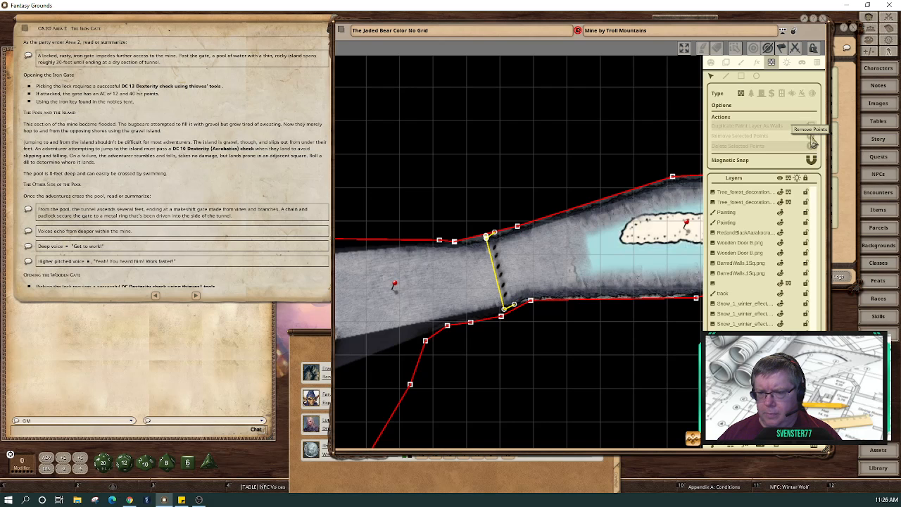
{"action": "left_click", "coordinate": [515, 307]}
{"action": "left_click", "coordinate": [812, 137]}
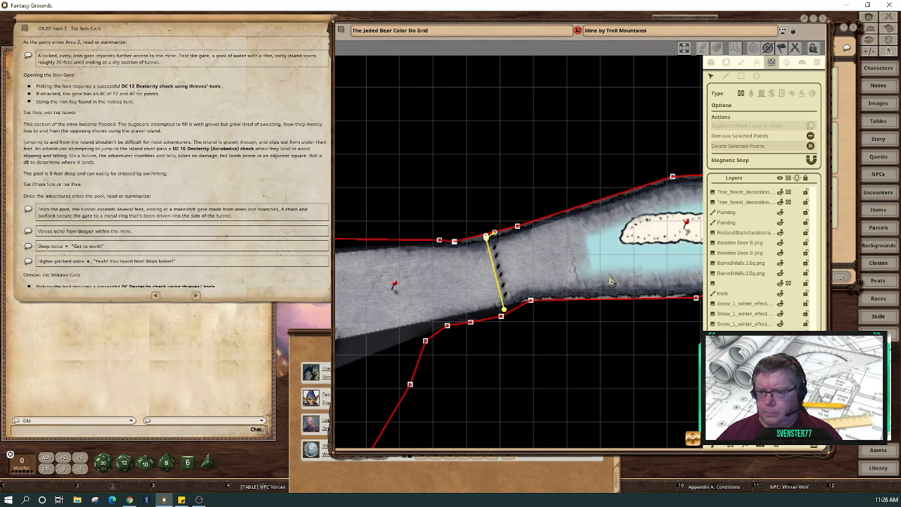
{"action": "left_click", "coordinate": [813, 138]}
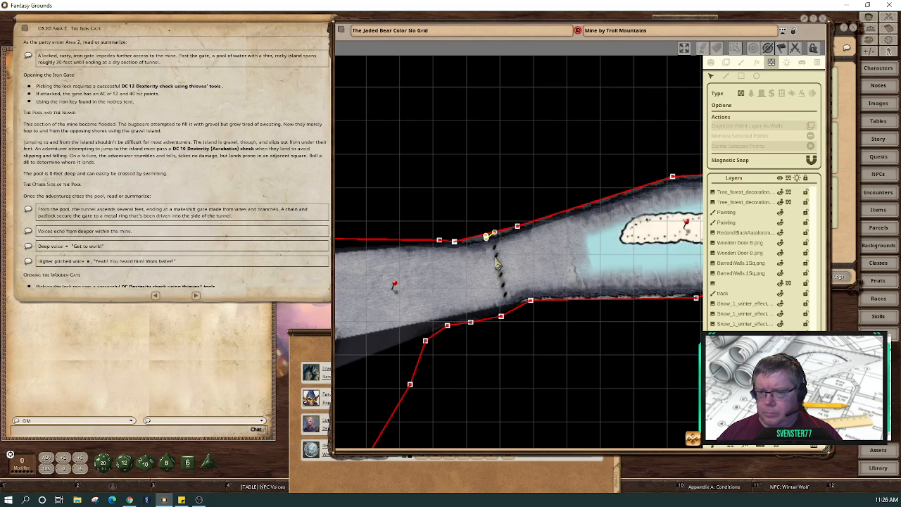
Remove the leftover points of the old gate shape beside the upper tunnel wall, keeping the red wall line.
{"action": "scroll", "coordinate": [479, 247], "scroll_direction": "up", "scroll_amount": 5}
{"action": "scroll", "coordinate": [522, 246], "scroll_direction": "up", "scroll_amount": 1}
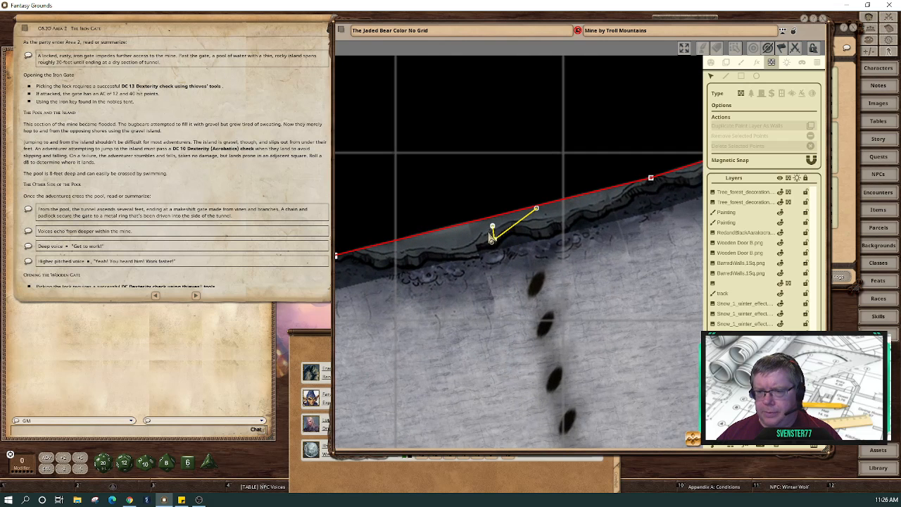
{"action": "left_click", "coordinate": [492, 228]}
{"action": "left_click", "coordinate": [506, 260]}
{"action": "key", "text": "shift"}
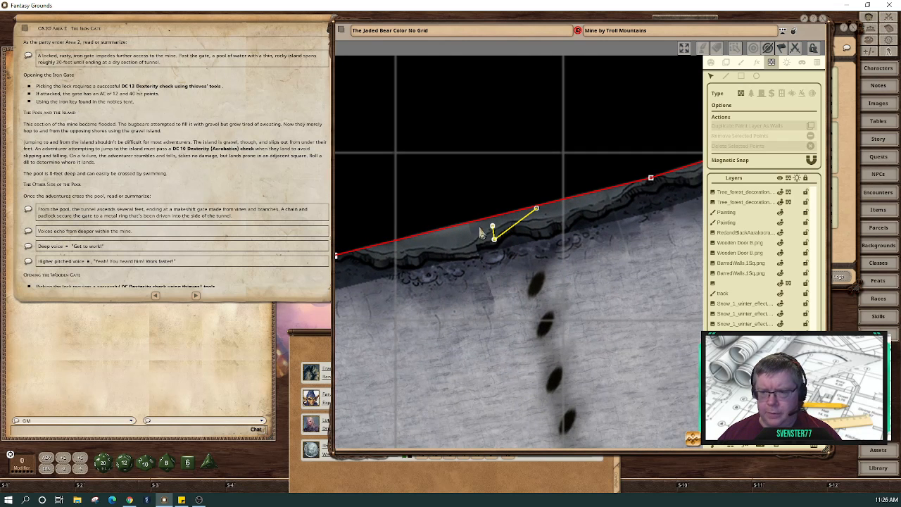
{"action": "left_click_drag", "start_coordinate": [477, 207], "coordinate": [584, 262]}
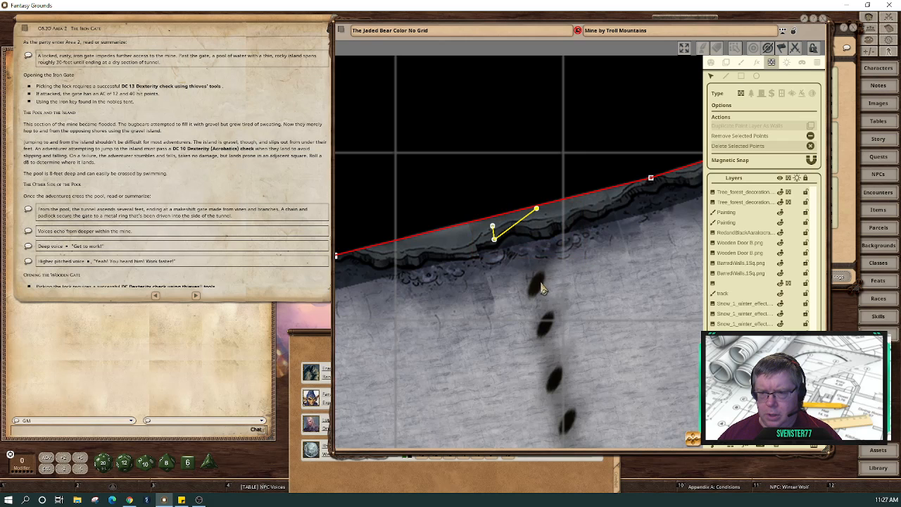
{"action": "left_click", "coordinate": [810, 137]}
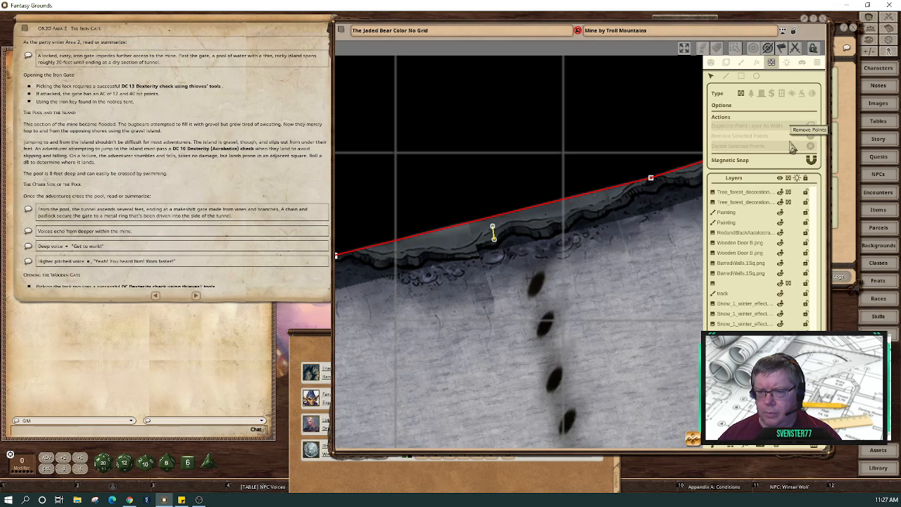
{"action": "left_click_drag", "start_coordinate": [459, 220], "coordinate": [530, 272]}
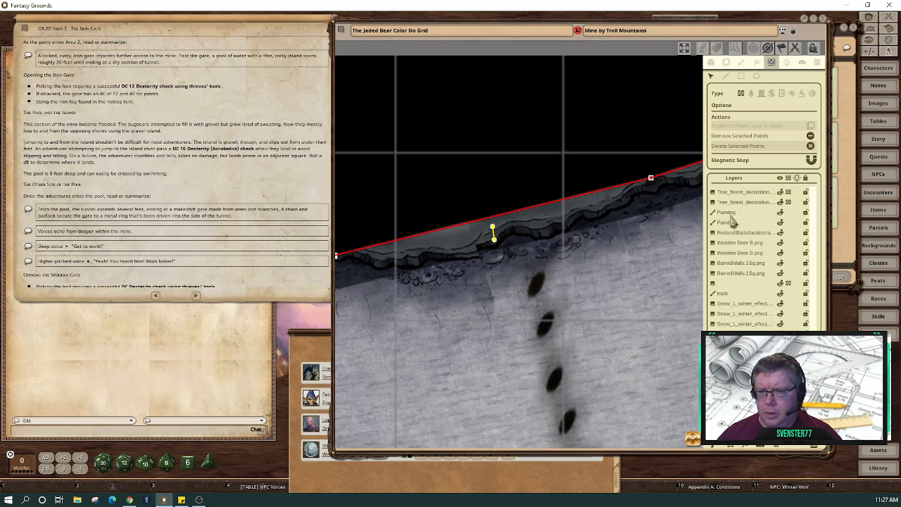
{"action": "left_click", "coordinate": [810, 136]}
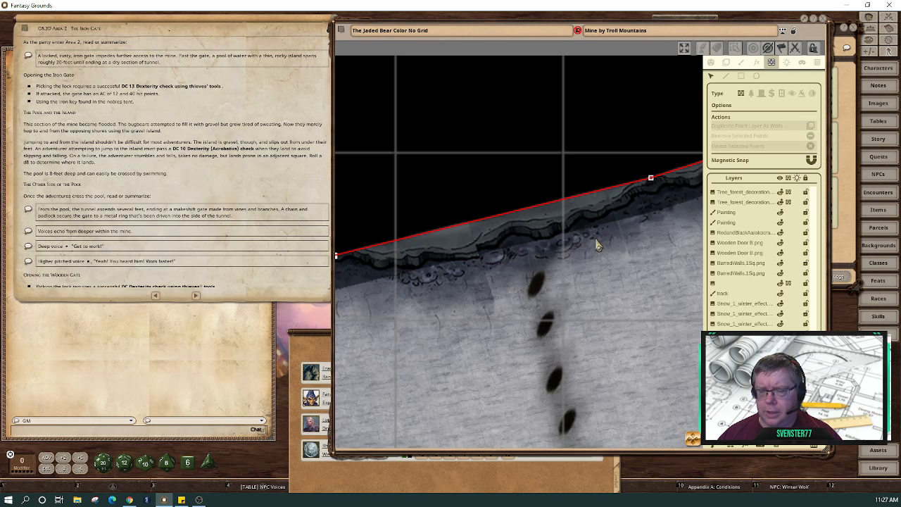
Draw a closed door-type line-of-sight shape around the inner gate's bars, spanning from the upper to the lower tunnel wall.
{"action": "scroll", "coordinate": [597, 245], "scroll_direction": "down", "scroll_amount": 5}
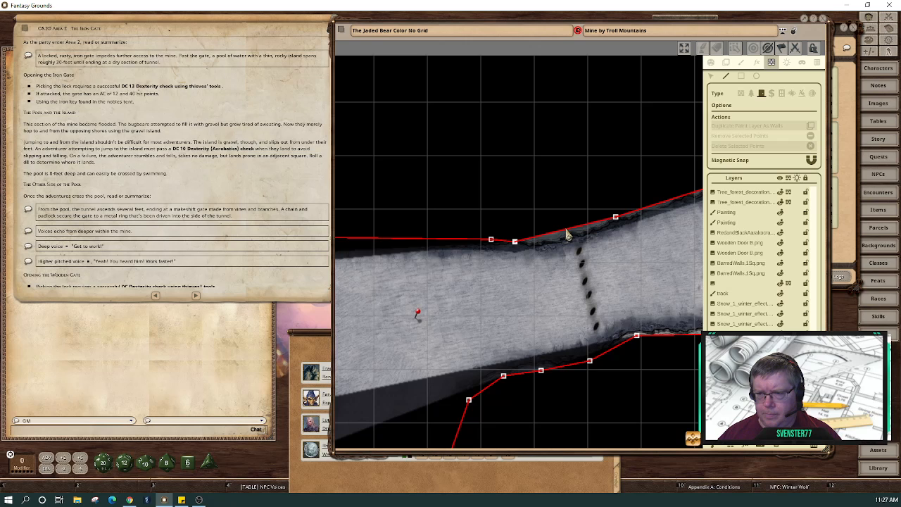
{"action": "left_click_drag", "start_coordinate": [566, 231], "coordinate": [600, 361]}
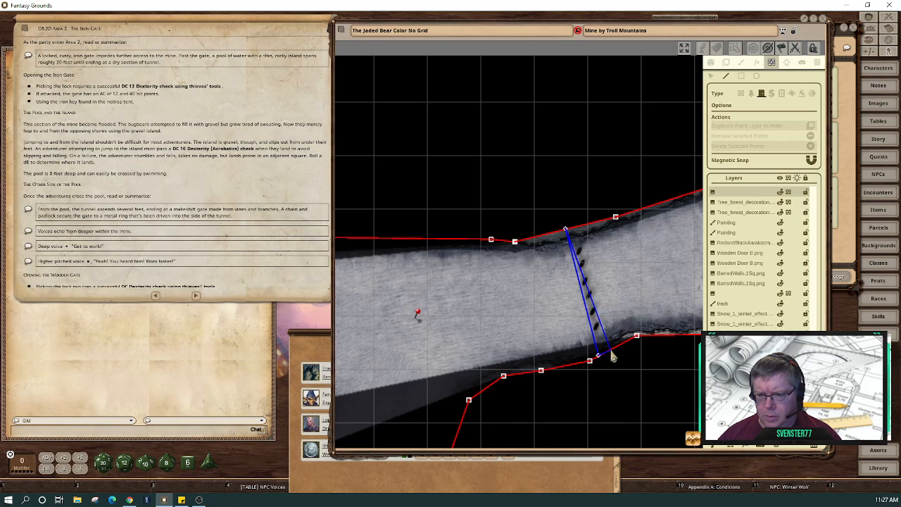
{"action": "left_click", "coordinate": [611, 350]}
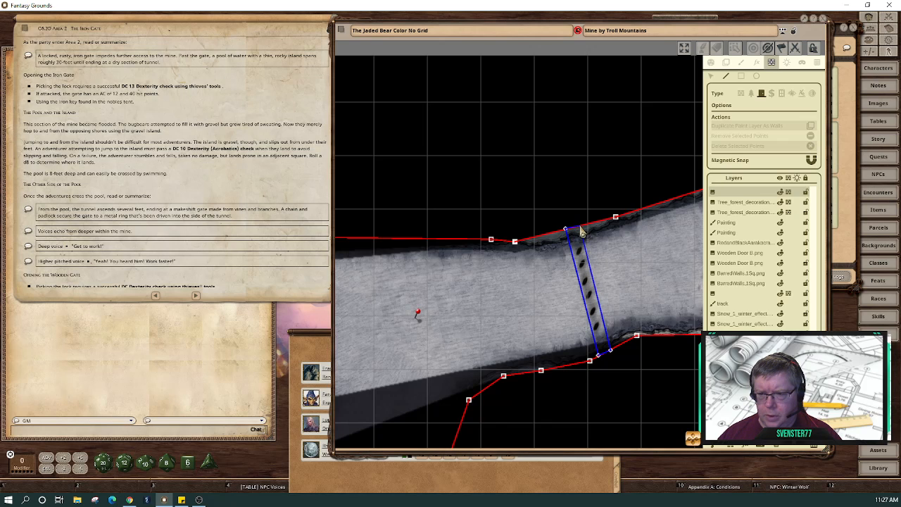
{"action": "double_click", "coordinate": [580, 226]}
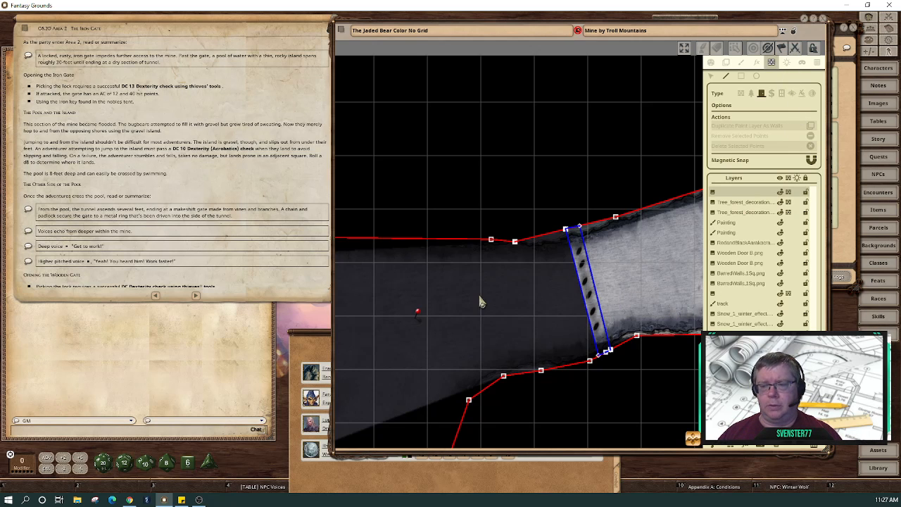
Return to play mode at the mine entrance and move the goblin token to the grass edge beside the party, facing away from the tunnel.
{"action": "scroll", "coordinate": [623, 303], "scroll_direction": "down", "scroll_amount": 3}
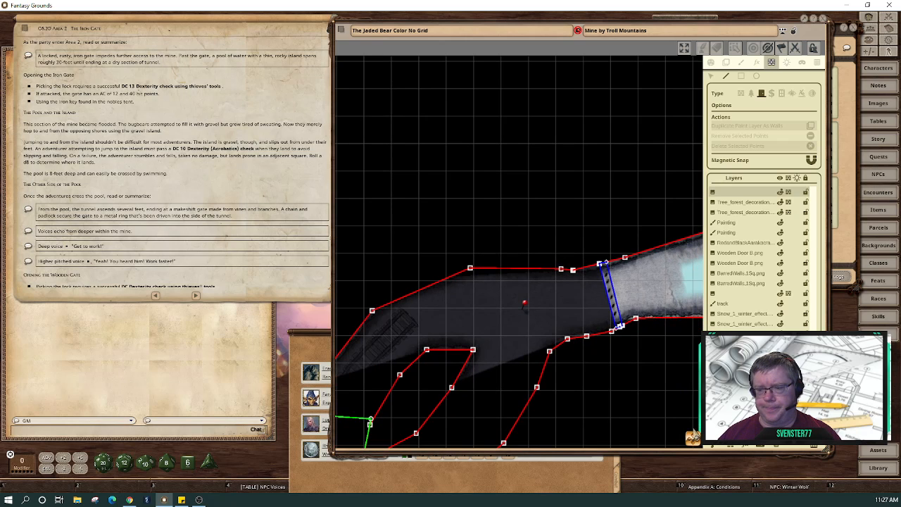
{"action": "left_click_drag", "start_coordinate": [642, 290], "coordinate": [193, 356]}
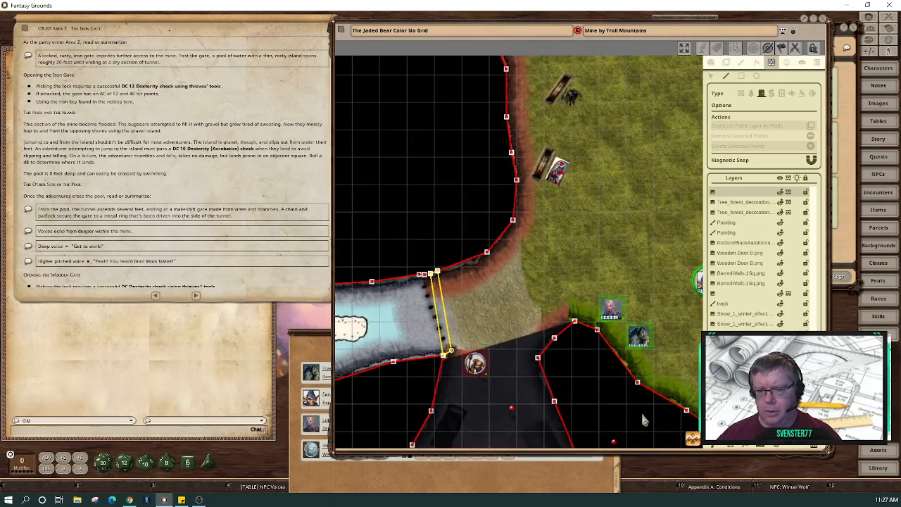
{"action": "scroll", "coordinate": [546, 391], "scroll_direction": "down", "scroll_amount": 3}
{"action": "left_click_drag", "start_coordinate": [690, 441], "coordinate": [687, 485]}
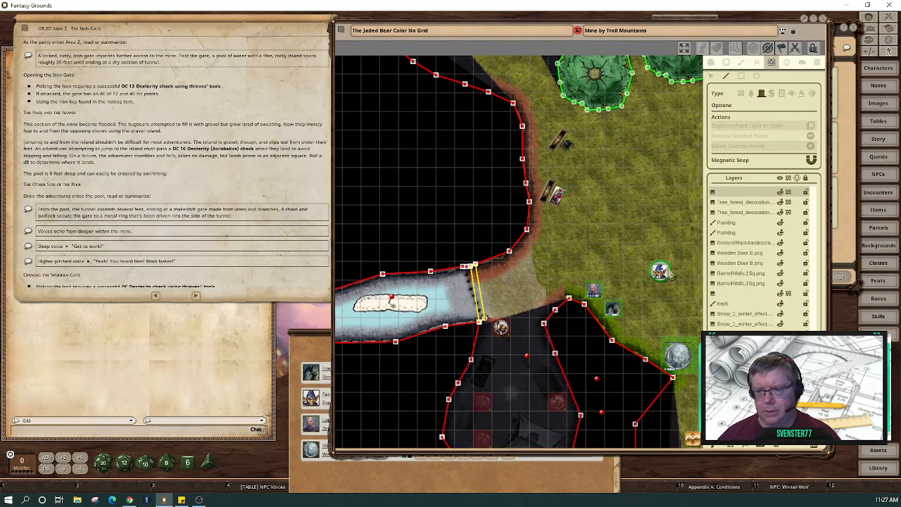
{"action": "left_click", "coordinate": [711, 62]}
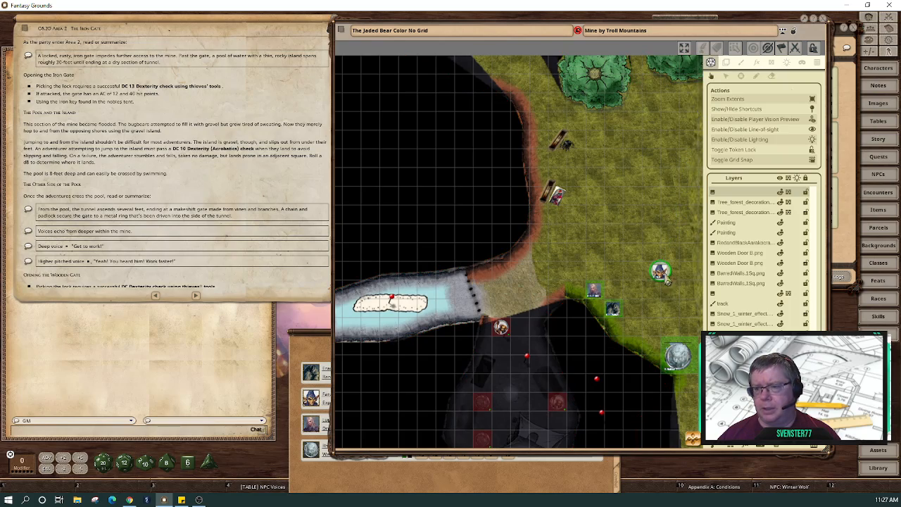
{"action": "mouse_move", "coordinate": [660, 271]}
{"action": "left_mouse_down"}
{"action": "mouse_move", "coordinate": [649, 336]}
{"action": "mouse_move", "coordinate": [659, 264]}
{"action": "left_mouse_up"}
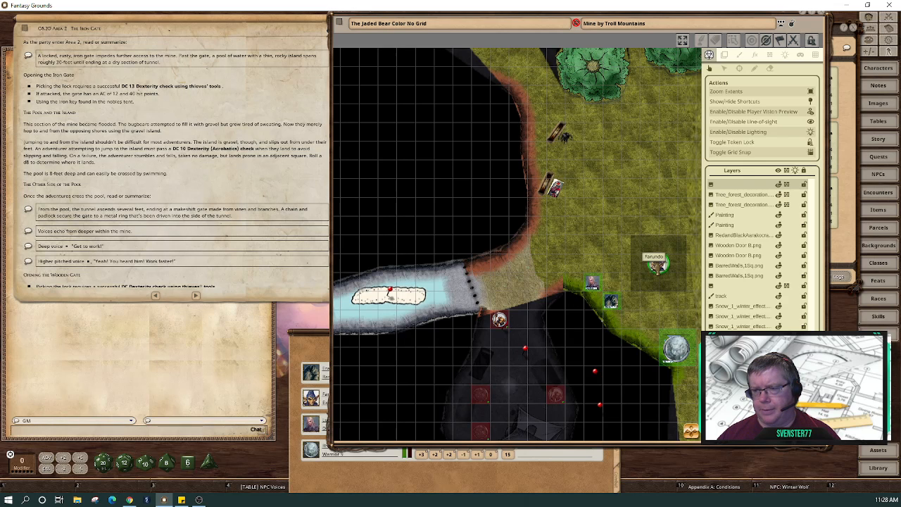
{"action": "mouse_move", "coordinate": [659, 264]}
{"action": "left_mouse_down"}
{"action": "mouse_move", "coordinate": [635, 301]}
{"action": "mouse_move", "coordinate": [631, 340]}
{"action": "left_mouse_up"}
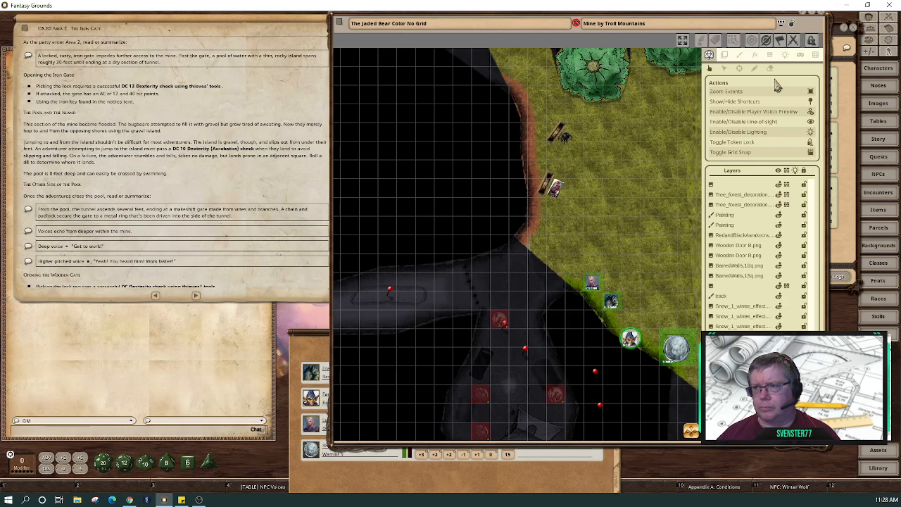
Delete the stray line-of-sight point on the grass outside the mine entrance.
{"action": "left_click", "coordinate": [770, 56]}
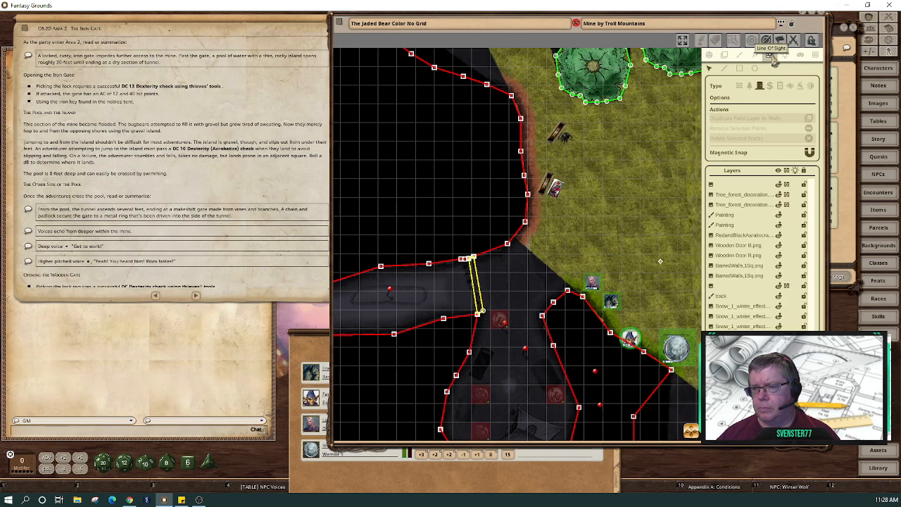
{"action": "scroll", "coordinate": [665, 271], "scroll_direction": "up", "scroll_amount": 5}
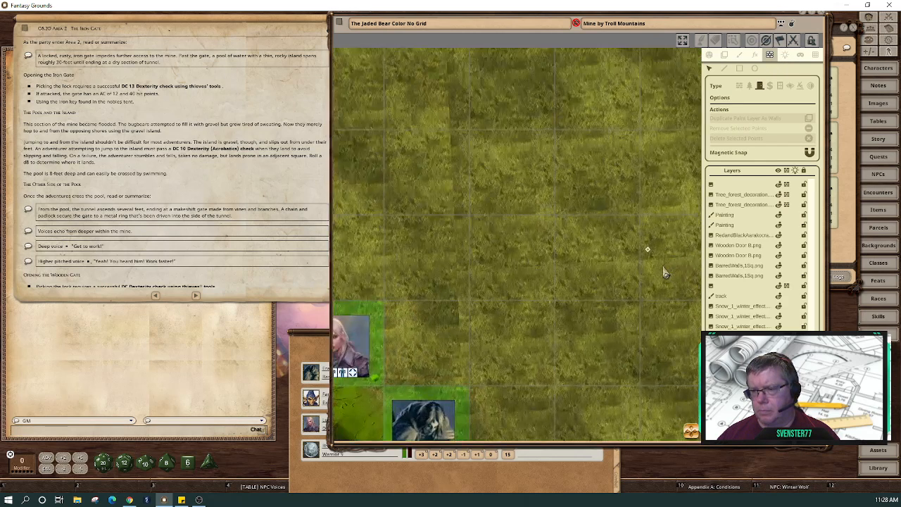
{"action": "left_click", "coordinate": [648, 250]}
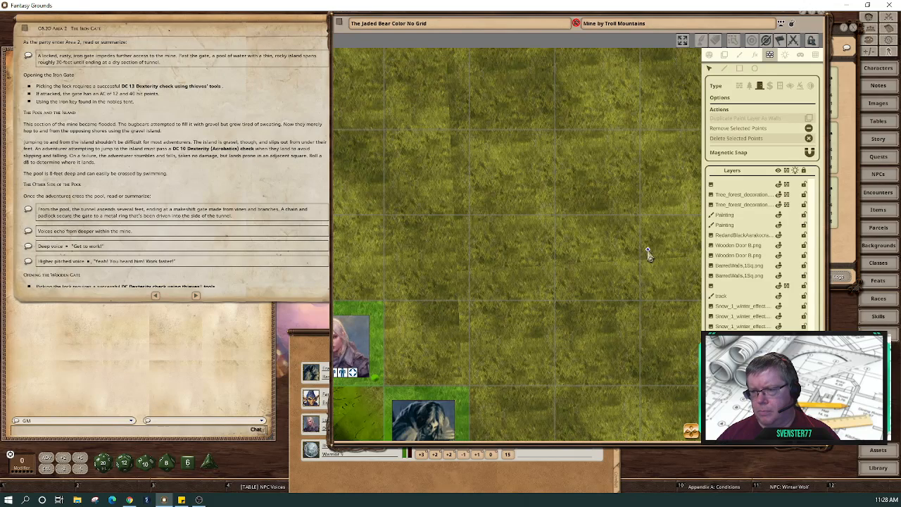
{"action": "left_click", "coordinate": [809, 139]}
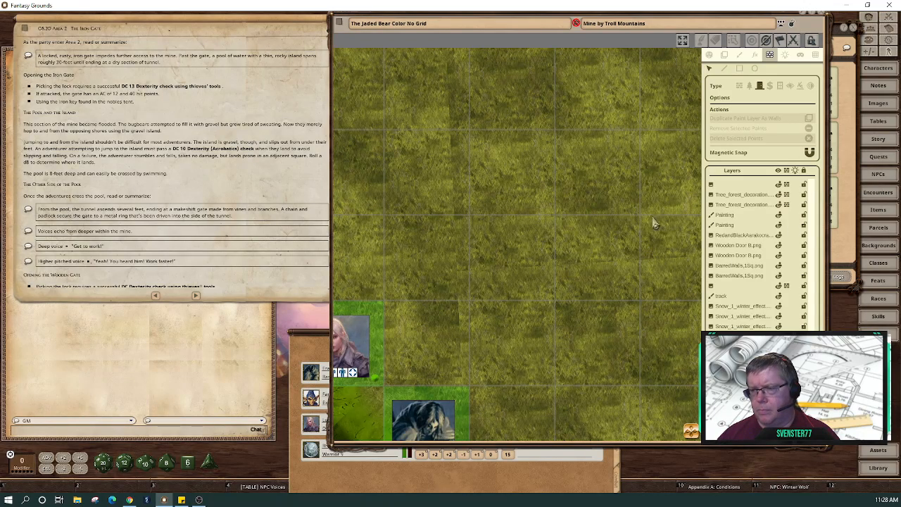
{"action": "scroll", "coordinate": [653, 224], "scroll_direction": "down", "scroll_amount": 5}
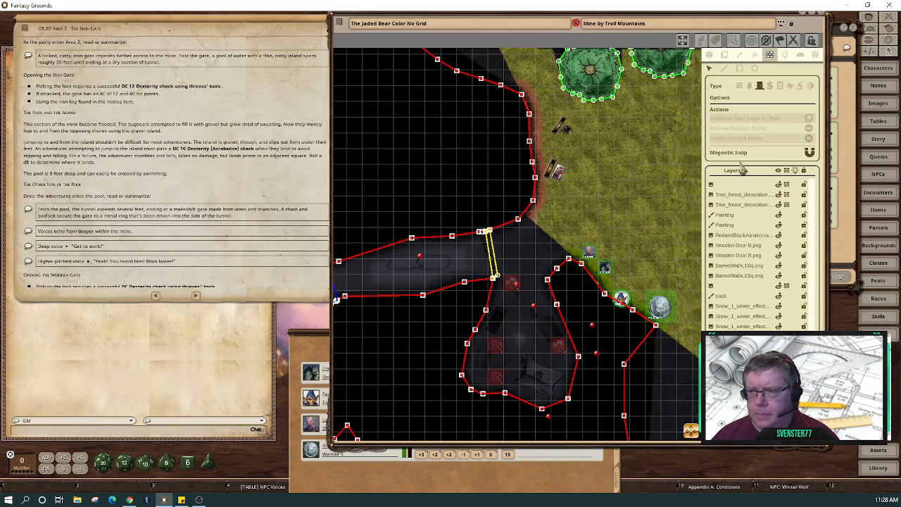
Return to play mode and turn line-of-sight off and on again to clear the previously explored areas from the map.
{"action": "left_click", "coordinate": [709, 54]}
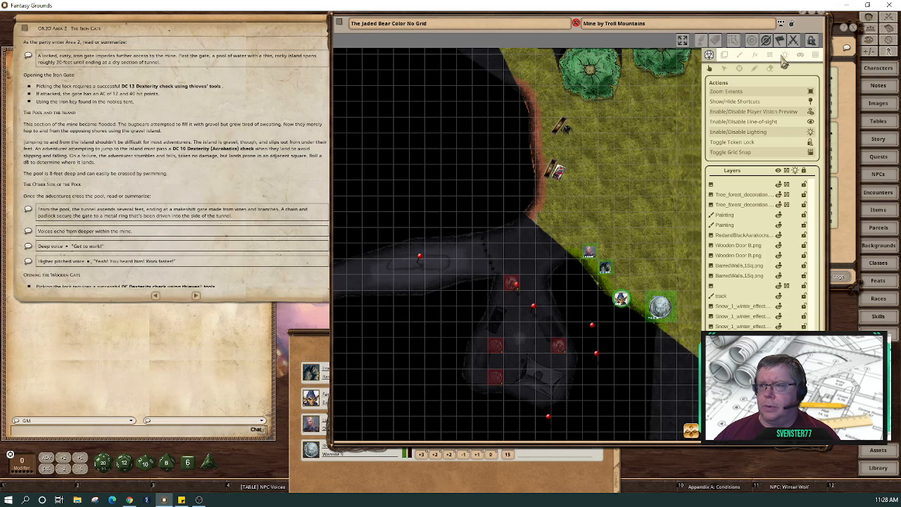
{"action": "left_click", "coordinate": [810, 122]}
{"action": "left_click", "coordinate": [810, 122]}
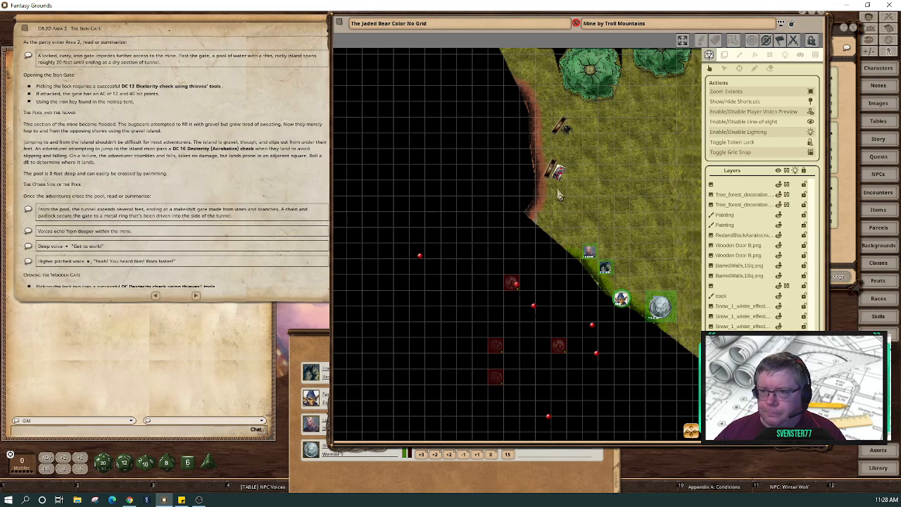
{"action": "scroll", "coordinate": [557, 191], "scroll_direction": "up", "scroll_amount": 4}
{"action": "scroll", "coordinate": [556, 193], "scroll_direction": "down", "scroll_amount": 4}
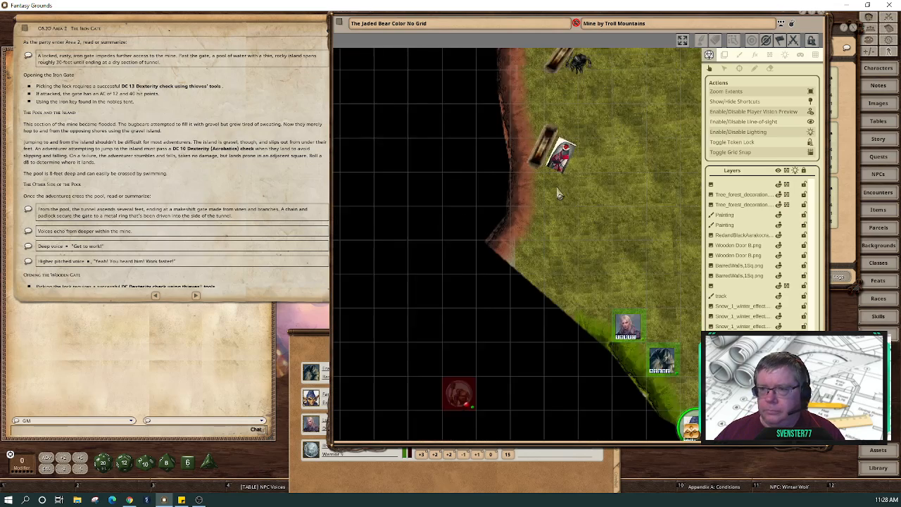
{"action": "scroll", "coordinate": [558, 195], "scroll_direction": "down", "scroll_amount": 2}
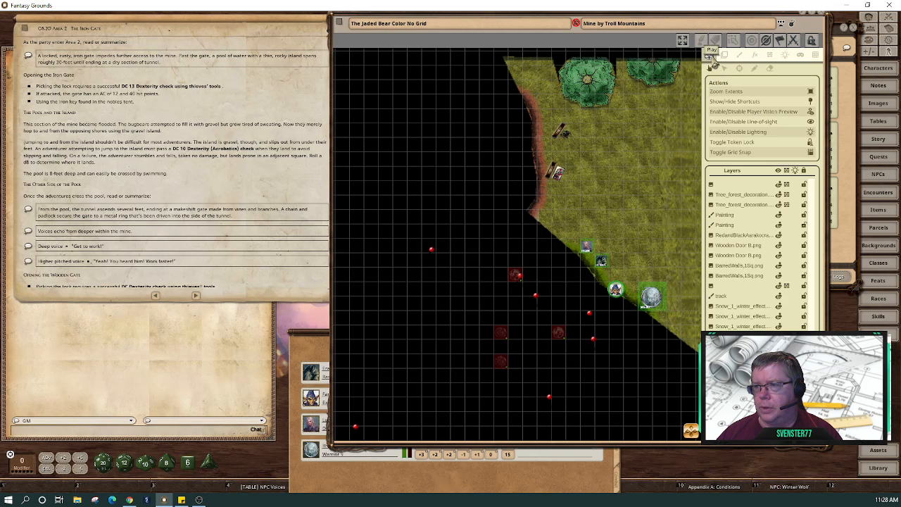
Turn off the player vision preview and look over the mine's tunnels and entrance next to the Area 2 story text.
{"action": "left_click", "coordinate": [810, 112]}
{"action": "left_click_drag", "start_coordinate": [692, 433], "coordinate": [712, 428]}
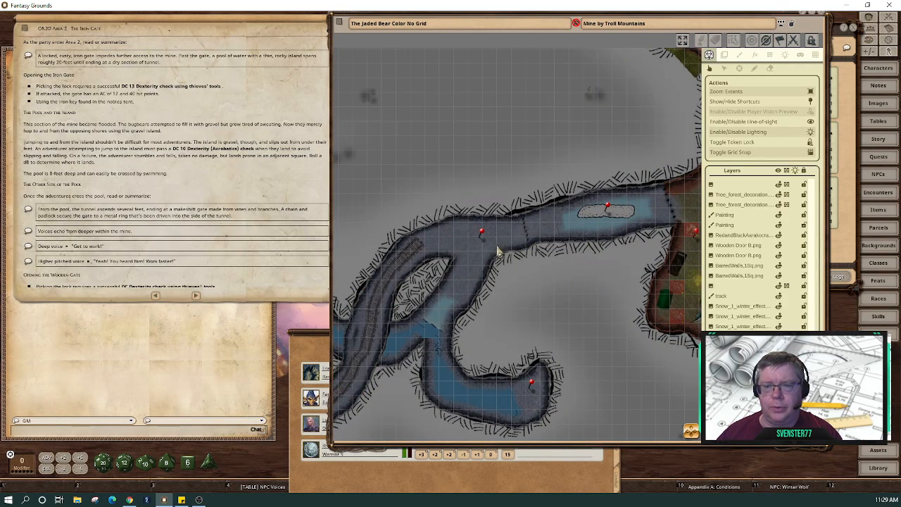
{"action": "left_click", "coordinate": [270, 188]}
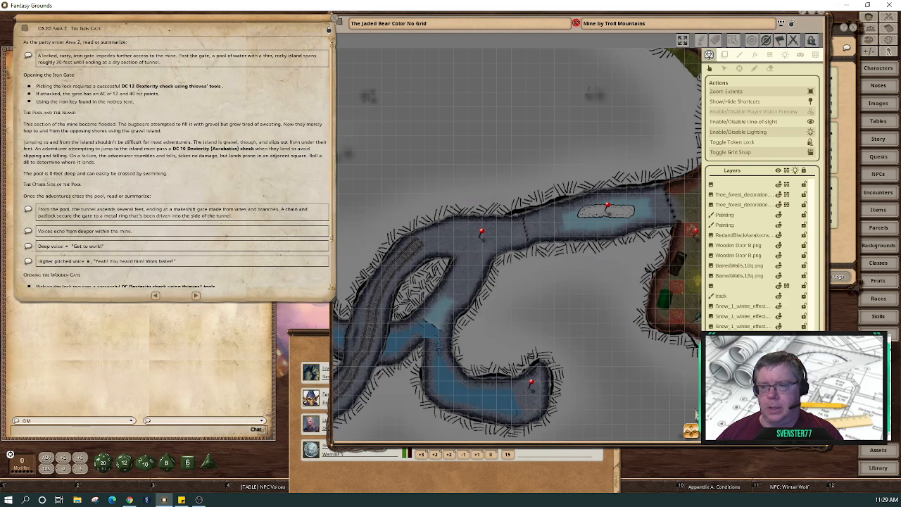
{"action": "left_click_drag", "start_coordinate": [673, 243], "coordinate": [550, 262]}
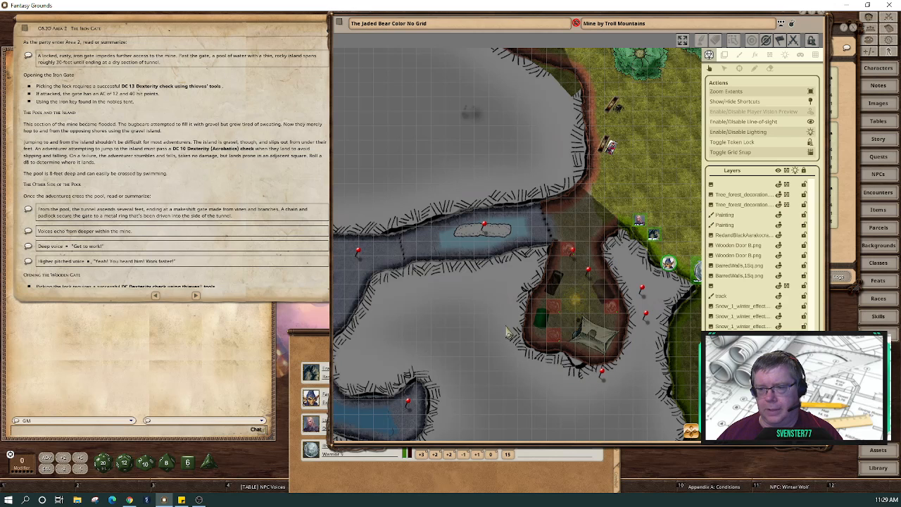
Add a light source with the Torch preset on the campfire in the camp area of the mine map.
{"action": "scroll", "coordinate": [593, 322], "scroll_direction": "up", "scroll_amount": 4}
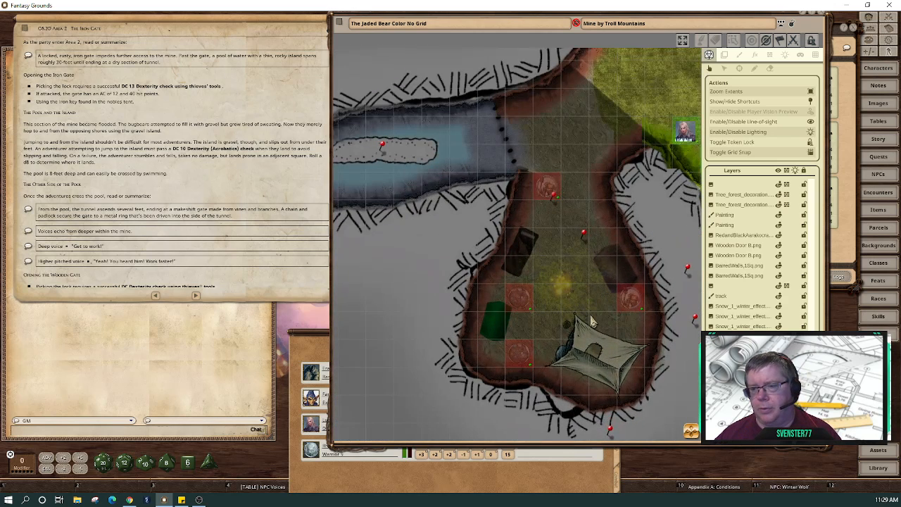
{"action": "scroll", "coordinate": [591, 322], "scroll_direction": "up", "scroll_amount": 1}
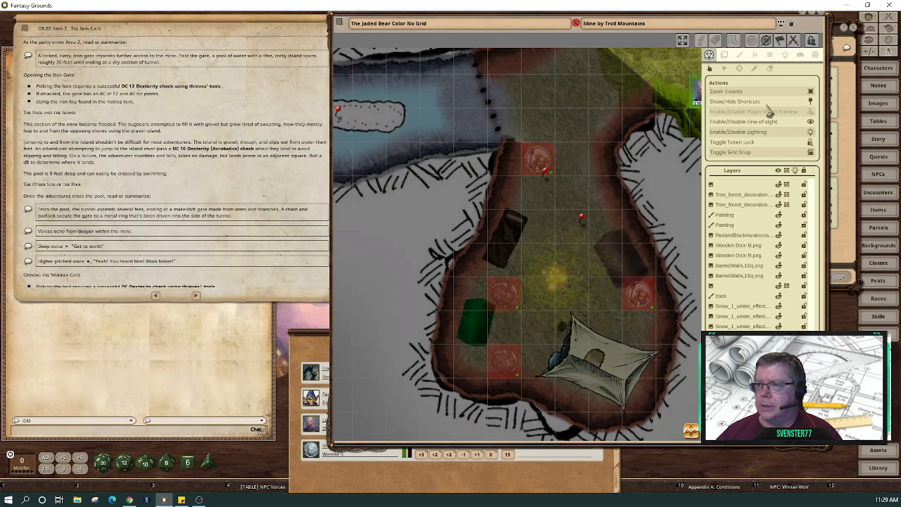
{"action": "left_click", "coordinate": [786, 56]}
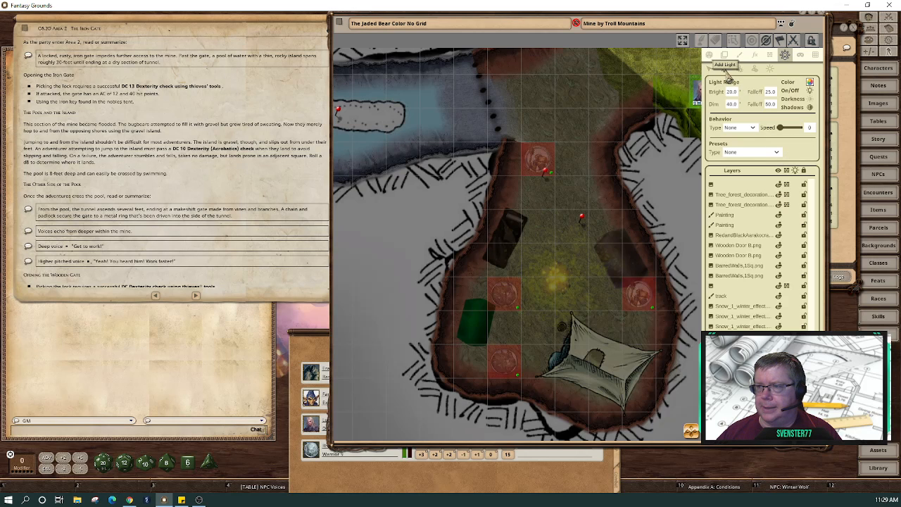
{"action": "left_click", "coordinate": [778, 154]}
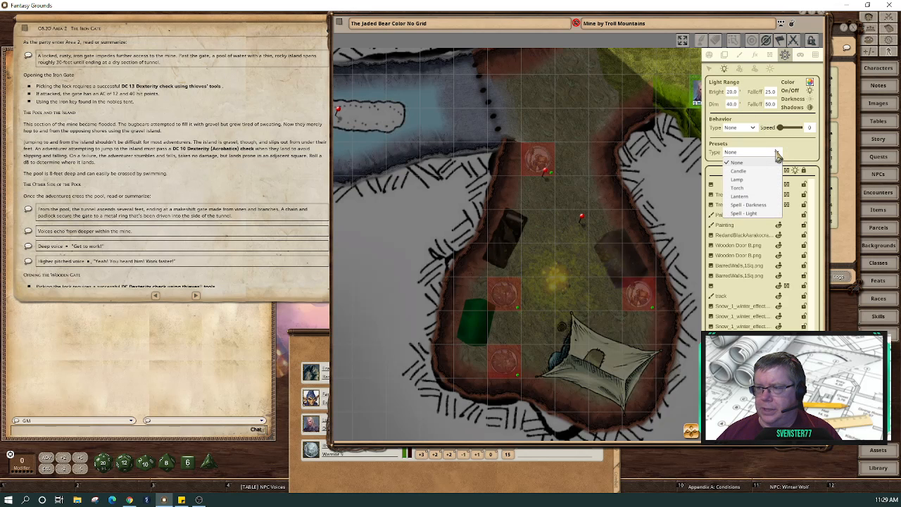
{"action": "left_click", "coordinate": [763, 189]}
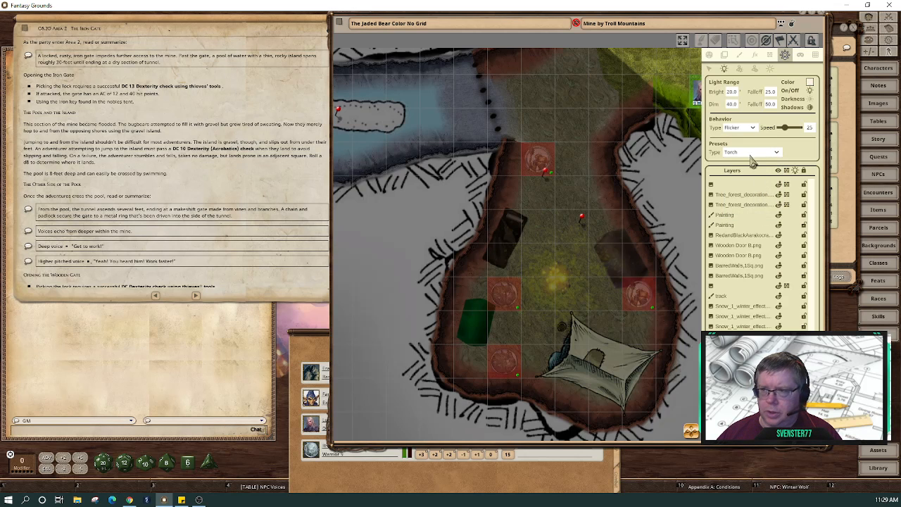
{"action": "left_click", "coordinate": [556, 283]}
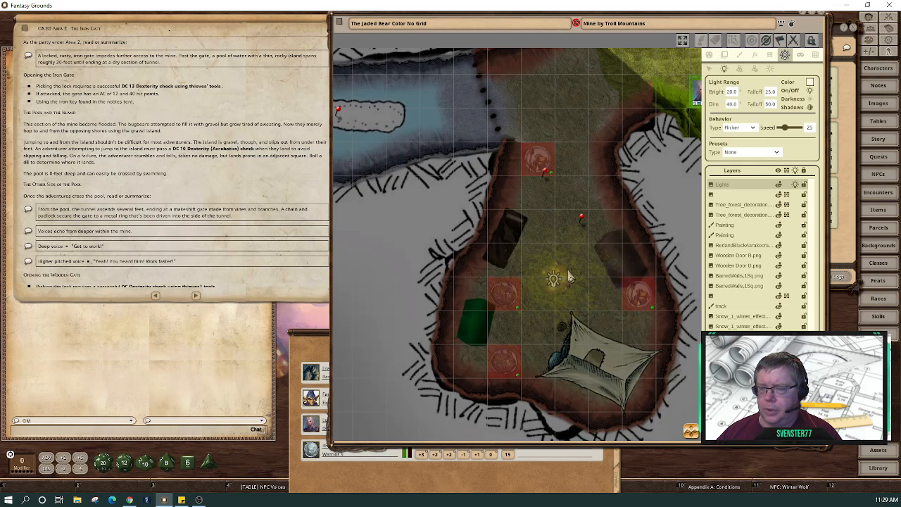
Select the campfire light and set its bright range to 30 and its dim range to 50.
{"action": "left_click", "coordinate": [709, 69]}
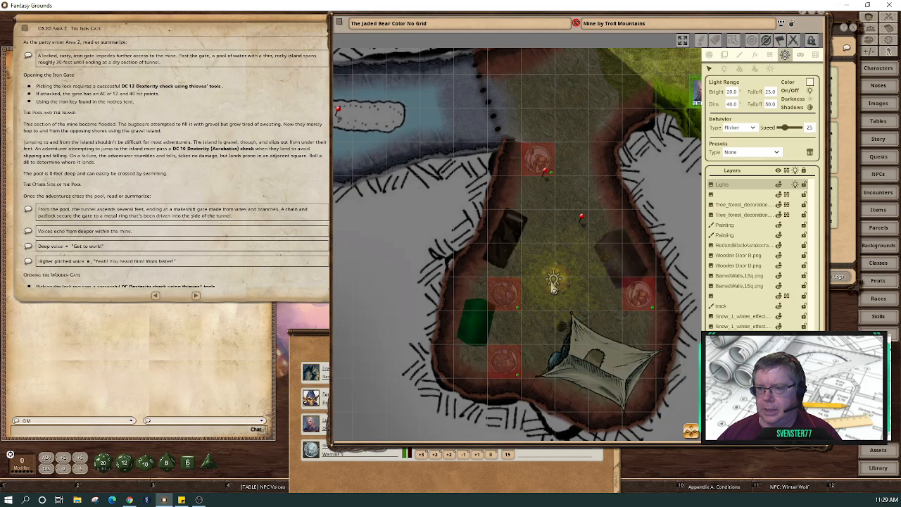
{"action": "left_click", "coordinate": [553, 280]}
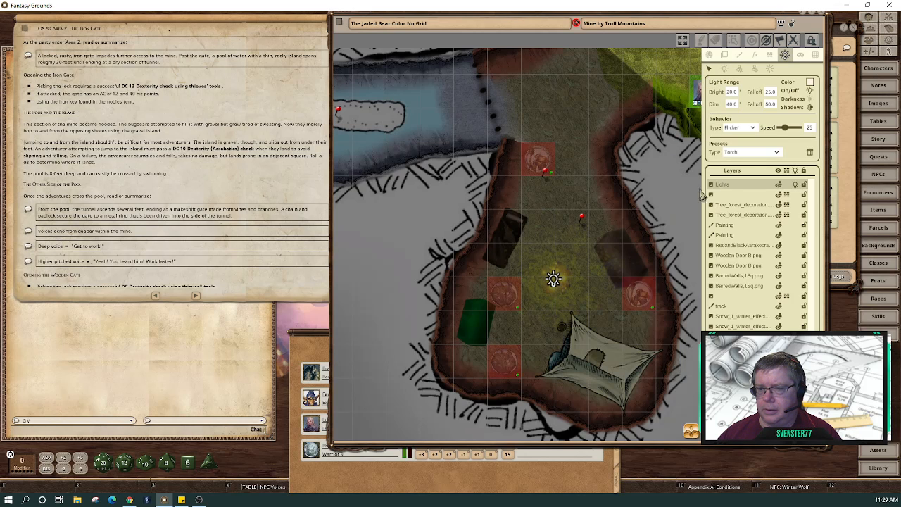
{"action": "left_click", "coordinate": [732, 93]}
{"action": "type", "text": "30"}
{"action": "left_click", "coordinate": [732, 105]}
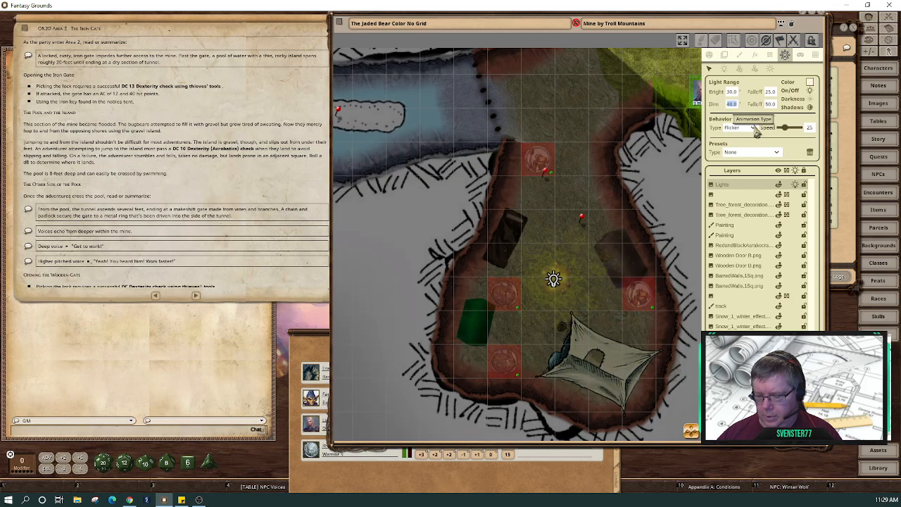
{"action": "type", "text": "50"}
{"action": "key", "text": "Return"}
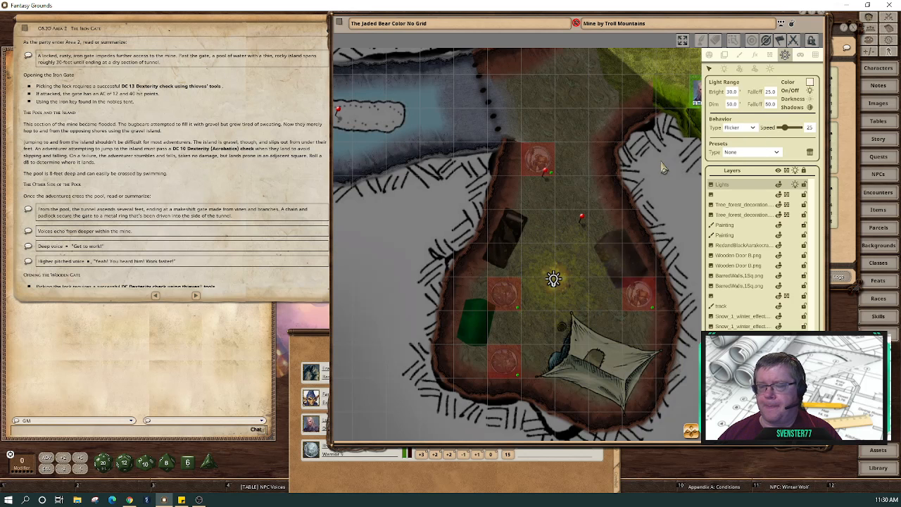
Deselect the campfire light and bring the Area 2 story text in front of the map for reading.
{"action": "scroll", "coordinate": [623, 204], "scroll_direction": "down", "scroll_amount": 2}
{"action": "scroll", "coordinate": [623, 204], "scroll_direction": "down", "scroll_amount": 2}
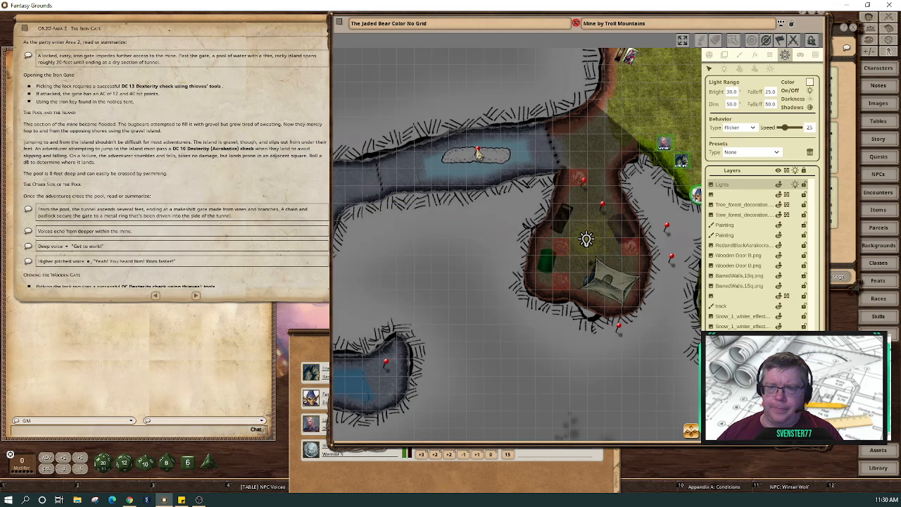
{"action": "left_click", "coordinate": [477, 153]}
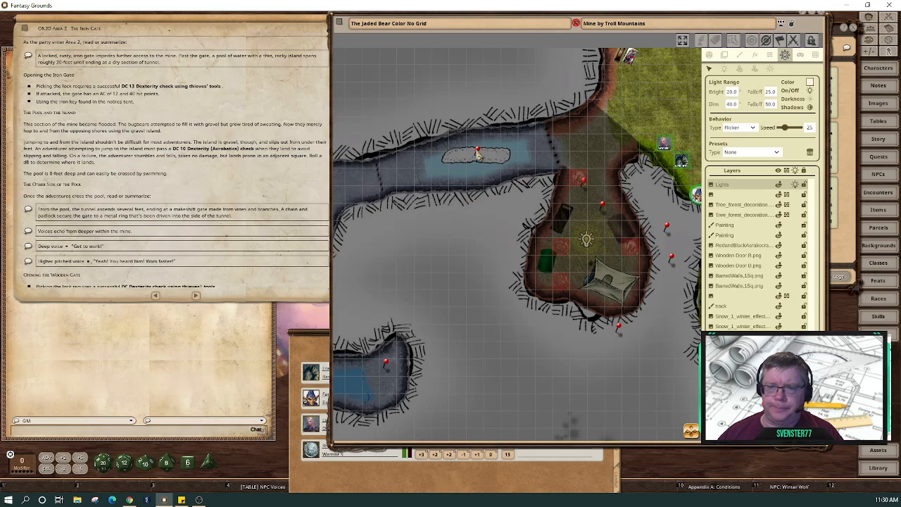
{"action": "left_click", "coordinate": [212, 103]}
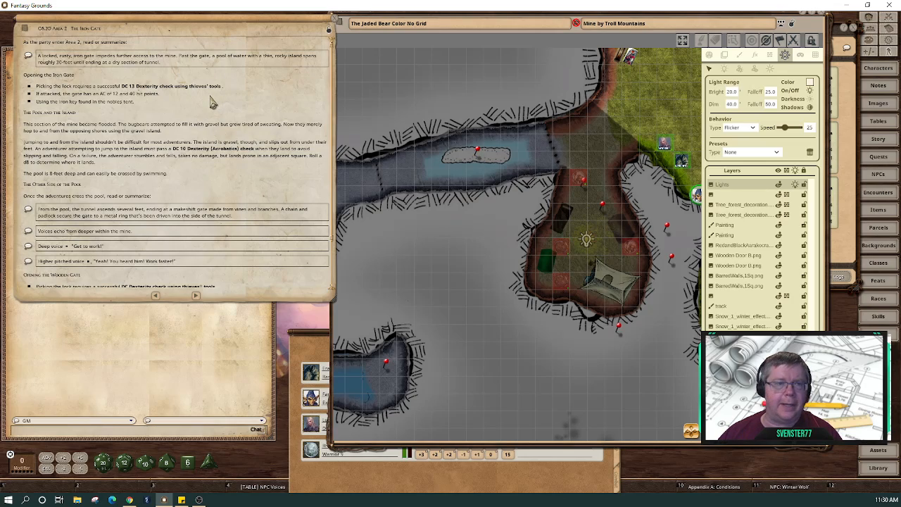
{"action": "left_click_drag", "start_coordinate": [213, 103], "coordinate": [239, 116]}
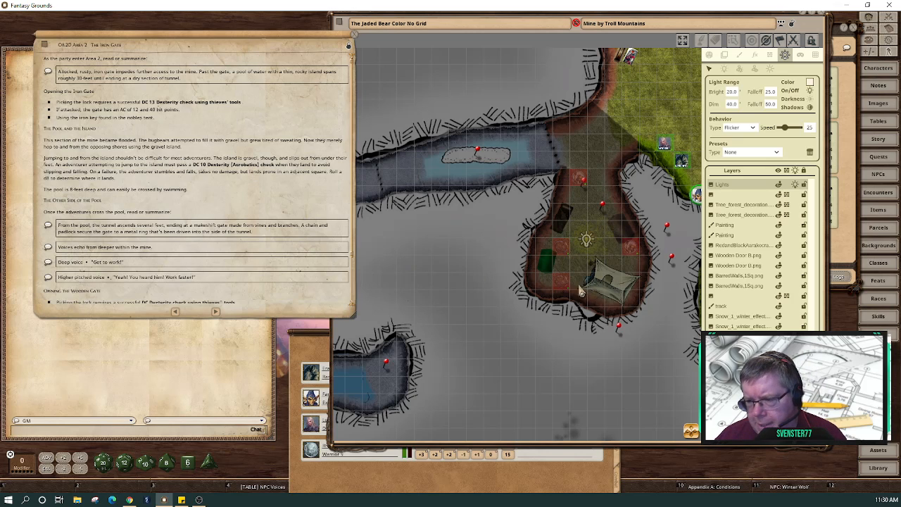
Look through the map's layer list, return to play mode and turn off line-of-sight on the mine map.
{"action": "scroll", "coordinate": [757, 254], "scroll_direction": "down", "scroll_amount": 2}
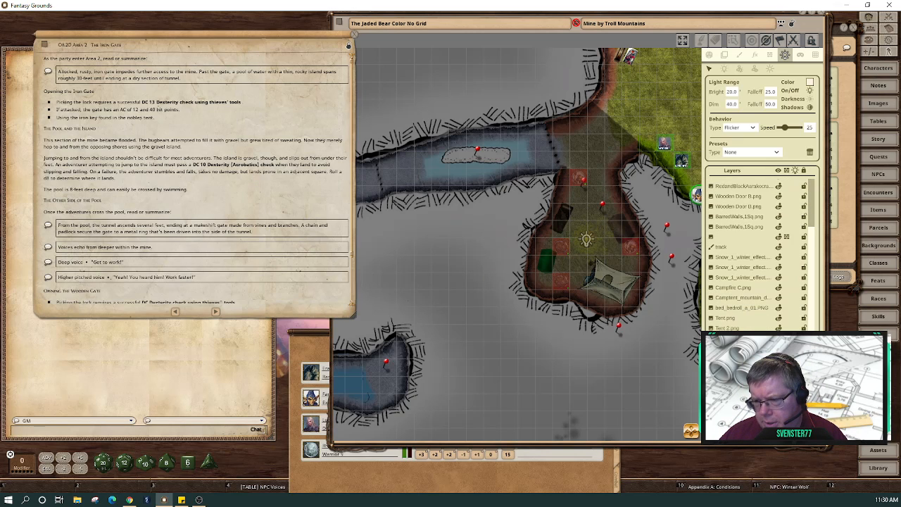
{"action": "left_click", "coordinate": [586, 240]}
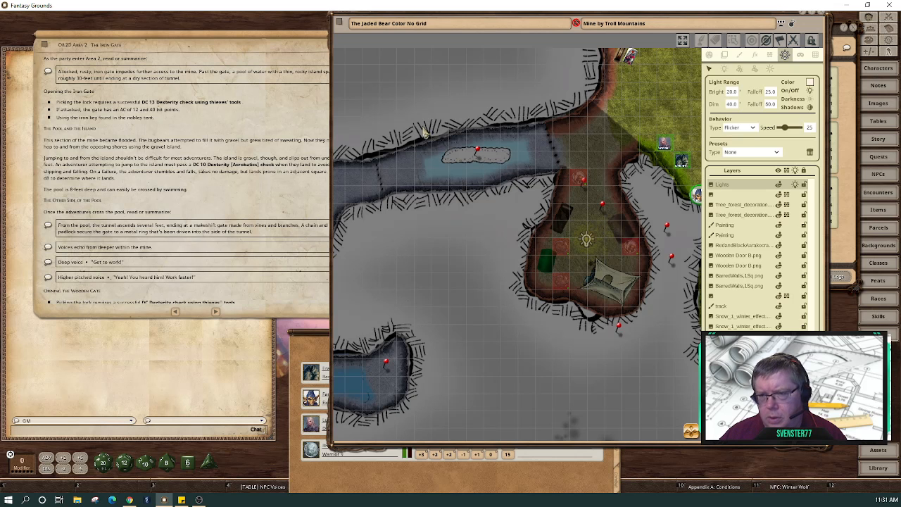
{"action": "scroll", "coordinate": [466, 180], "scroll_direction": "up", "scroll_amount": 3}
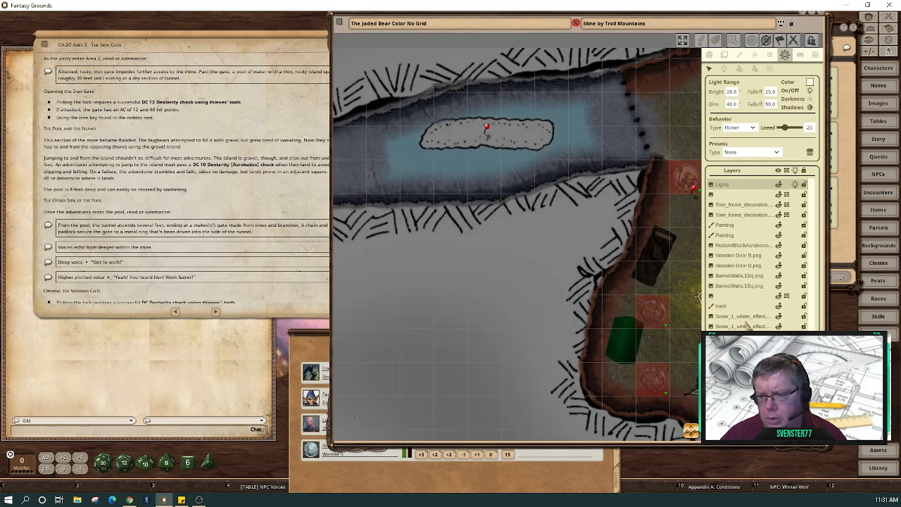
{"action": "scroll", "coordinate": [760, 254], "scroll_direction": "down", "scroll_amount": 3}
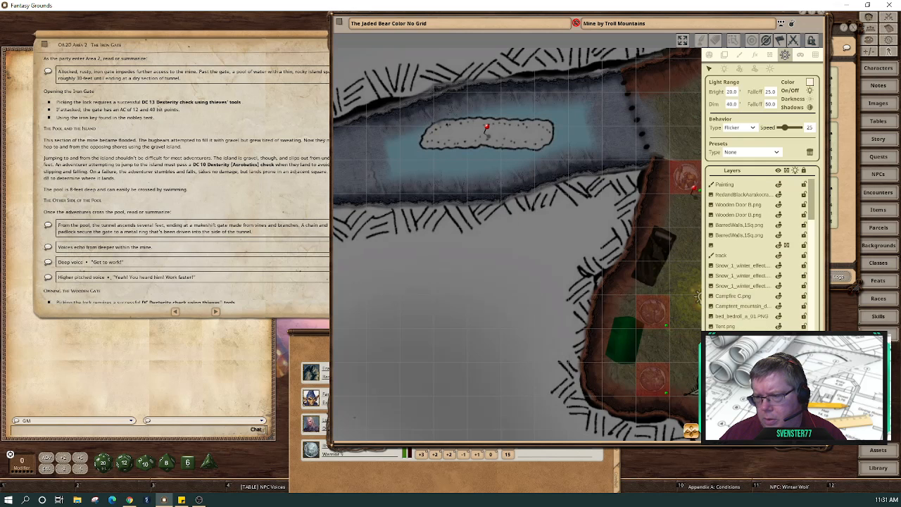
{"action": "scroll", "coordinate": [760, 253], "scroll_direction": "up", "scroll_amount": 3}
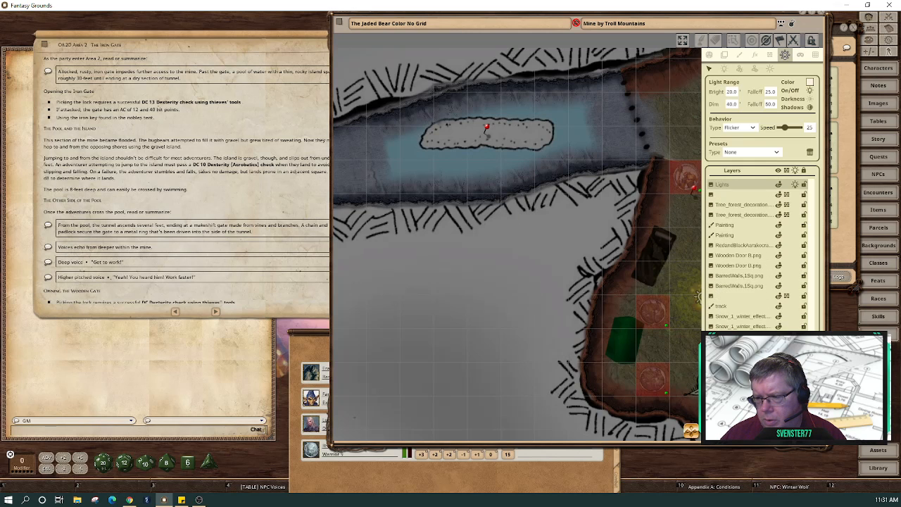
{"action": "scroll", "coordinate": [760, 253], "scroll_direction": "down", "scroll_amount": 3}
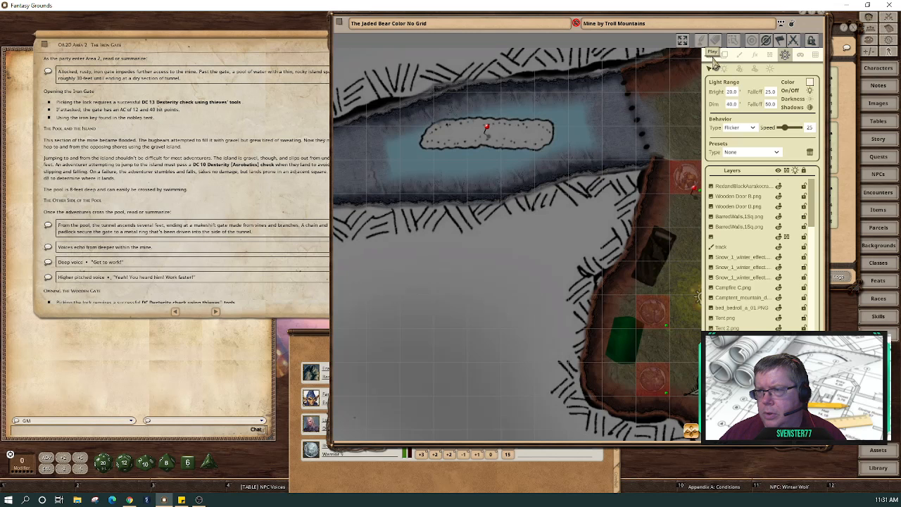
{"action": "left_click", "coordinate": [711, 55]}
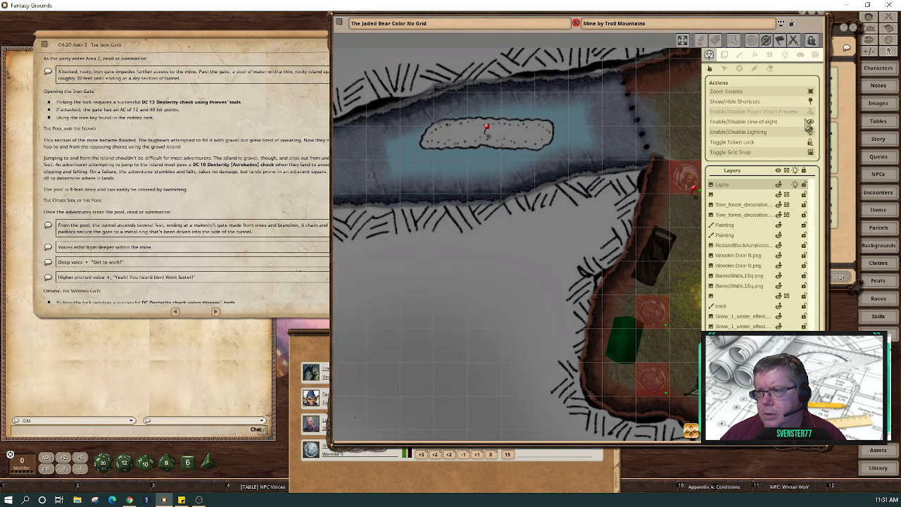
{"action": "left_click", "coordinate": [810, 122]}
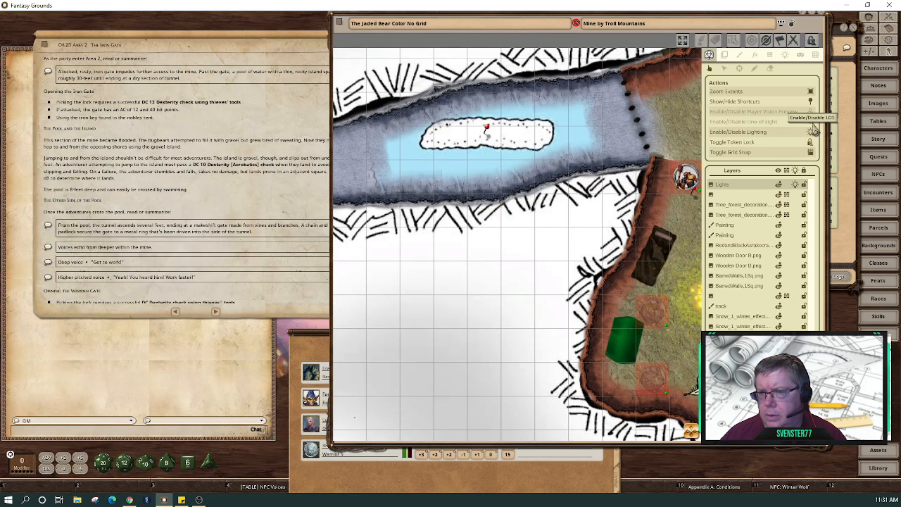
Examine the unmasked mine map from the pool island through the rail and flooded tunnels and back to the entrance.
{"action": "scroll", "coordinate": [473, 158], "scroll_direction": "up", "scroll_amount": 2}
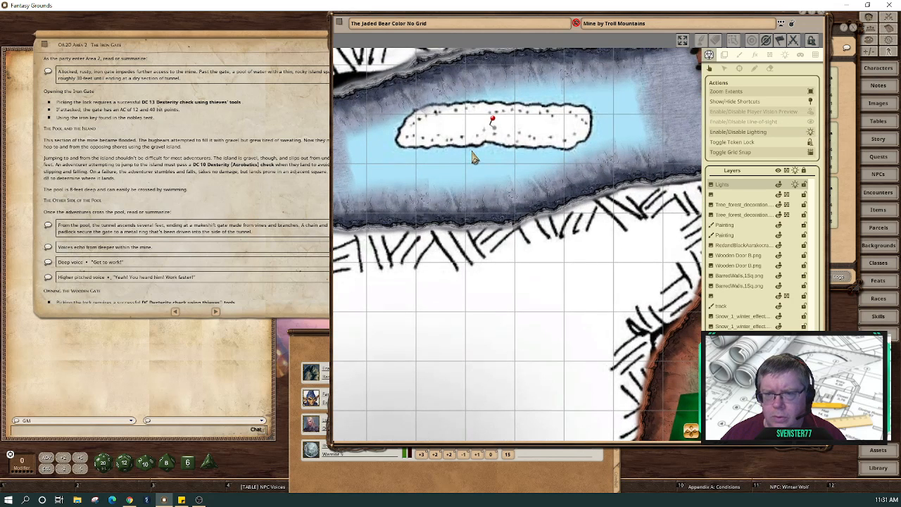
{"action": "scroll", "coordinate": [761, 253], "scroll_direction": "down", "scroll_amount": 3}
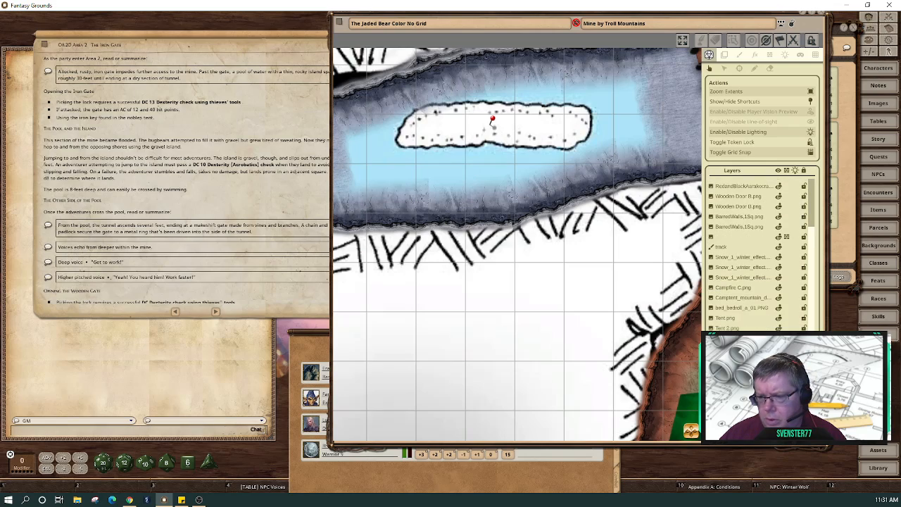
{"action": "scroll", "coordinate": [491, 335], "scroll_direction": "down", "scroll_amount": 5}
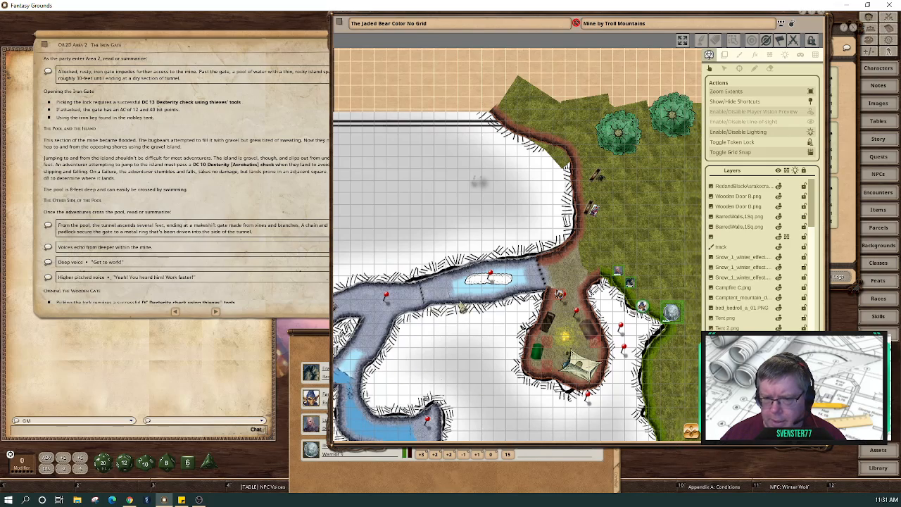
{"action": "left_click_drag", "start_coordinate": [691, 431], "coordinate": [655, 440]}
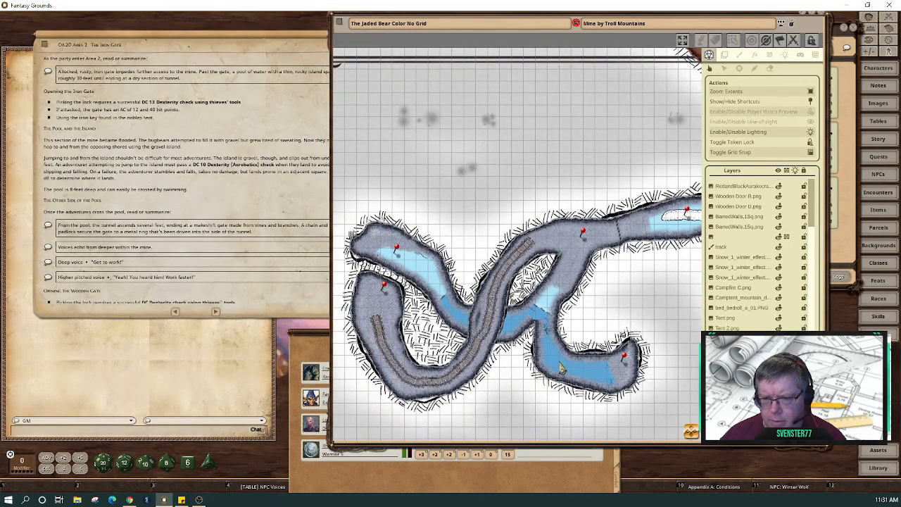
{"action": "scroll", "coordinate": [560, 363], "scroll_direction": "up", "scroll_amount": 1}
{"action": "scroll", "coordinate": [560, 363], "scroll_direction": "up", "scroll_amount": 1}
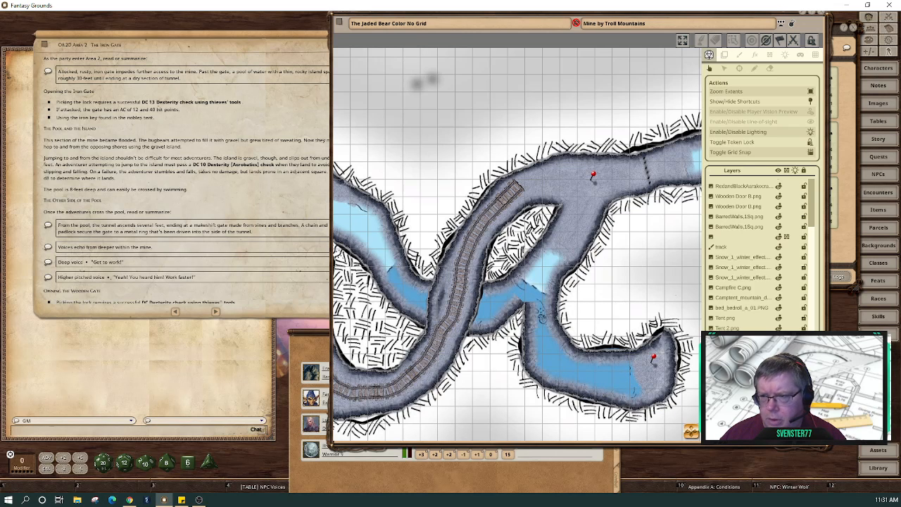
{"action": "left_click_drag", "start_coordinate": [620, 190], "coordinate": [388, 341]}
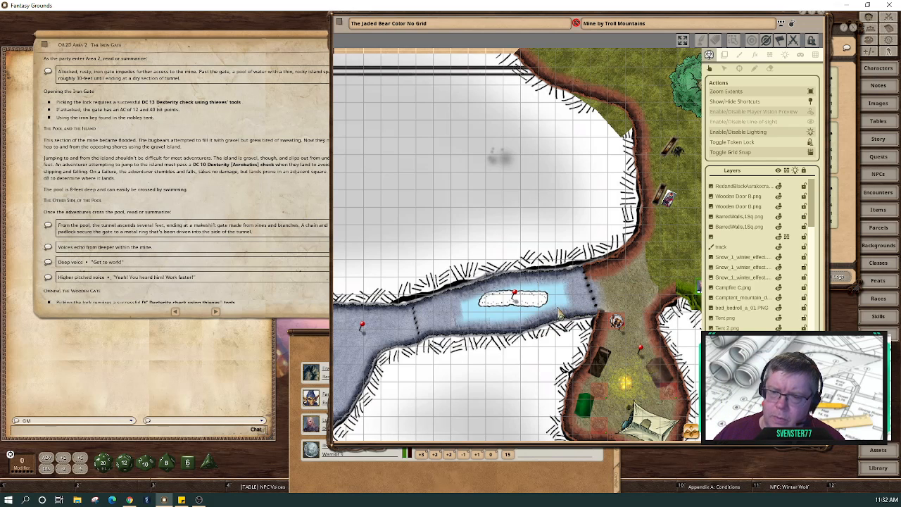
{"action": "scroll", "coordinate": [560, 313], "scroll_direction": "up", "scroll_amount": 4}
{"action": "scroll", "coordinate": [559, 314], "scroll_direction": "down", "scroll_amount": 5}
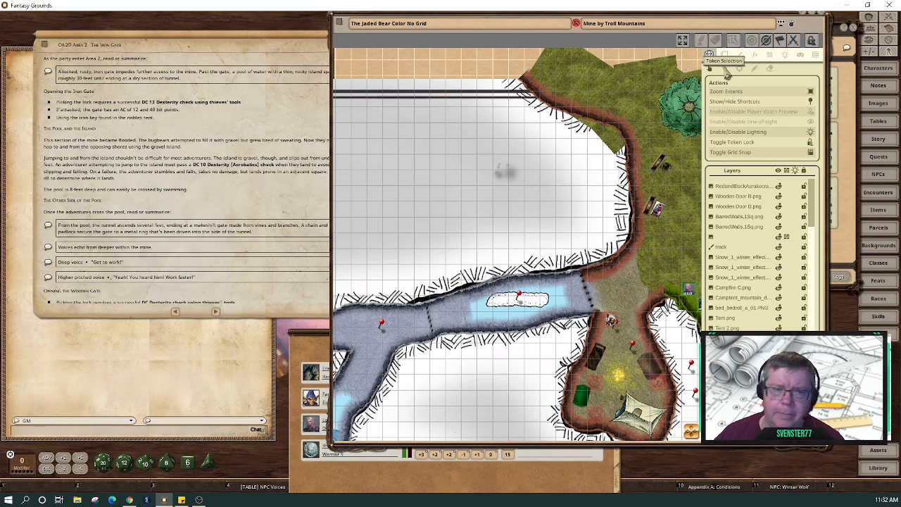
Read the rest of the Area 2 story text, covering the pool, the wooden gate and the voices.
{"action": "scroll", "coordinate": [155, 158], "scroll_direction": "down", "scroll_amount": 2}
{"action": "left_click", "coordinate": [156, 158]}
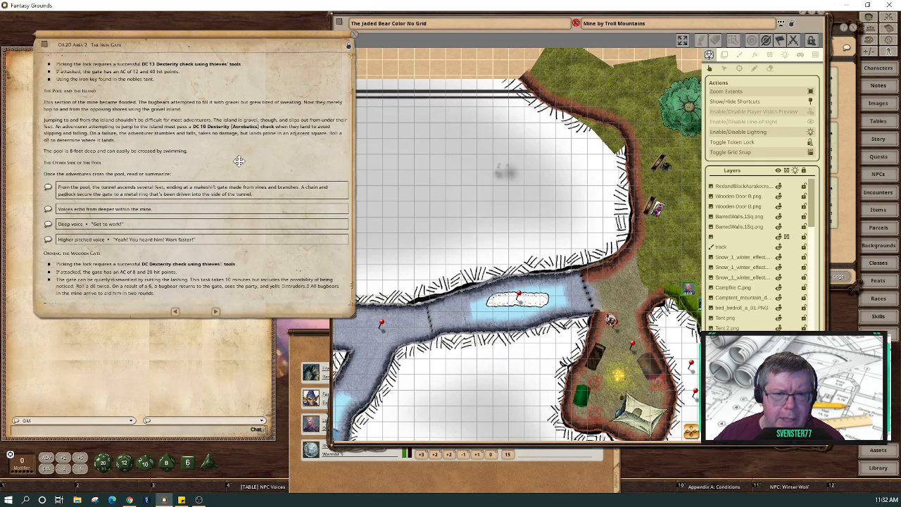
{"action": "left_click_drag", "start_coordinate": [194, 36], "coordinate": [232, 95]}
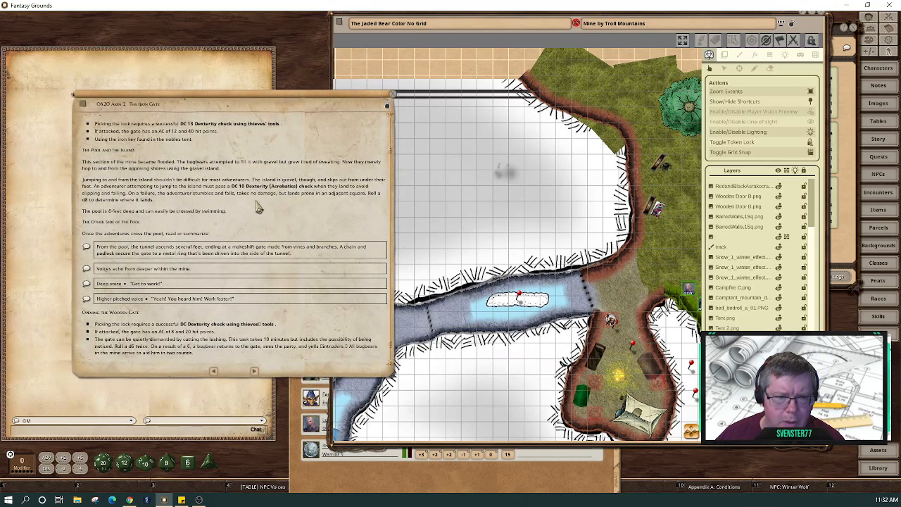
{"action": "scroll", "coordinate": [259, 208], "scroll_direction": "down", "scroll_amount": 1}
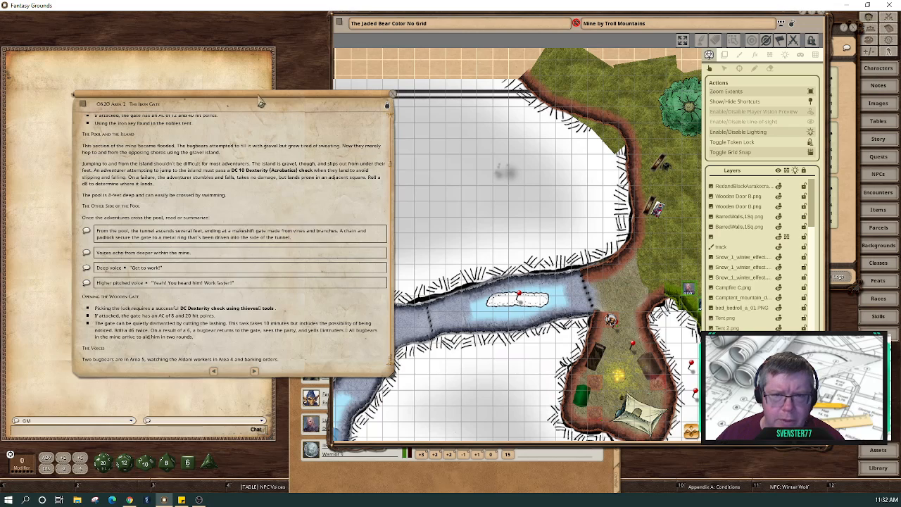
{"action": "left_click_drag", "start_coordinate": [260, 102], "coordinate": [232, 50]}
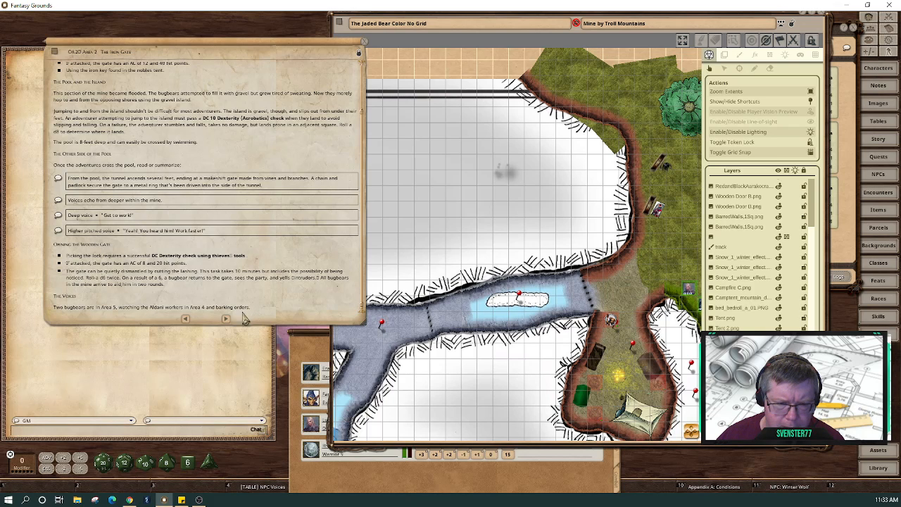
Advance to the Area 3 Up or Down story and locate its pin where the tunnel splits on the map.
{"action": "left_click", "coordinate": [225, 319]}
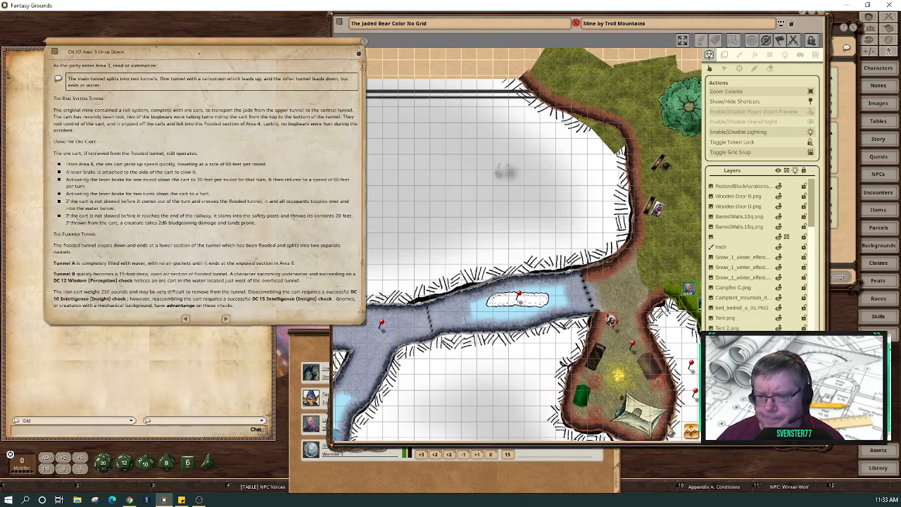
{"action": "left_click_drag", "start_coordinate": [690, 431], "coordinate": [681, 466]}
{"action": "double_click", "coordinate": [556, 244]}
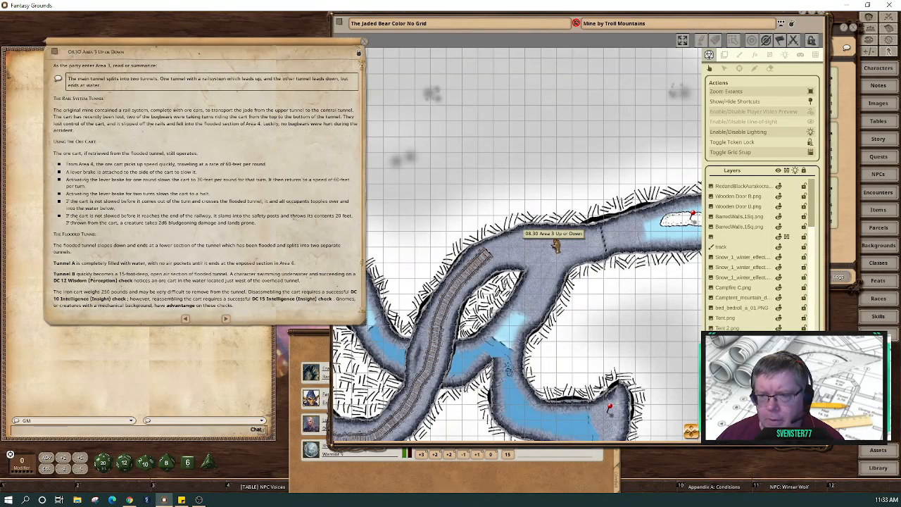
Move the Area 3 story window clear of the map and search the token assets for "cart".
{"action": "left_click_drag", "start_coordinate": [300, 161], "coordinate": [266, 160]}
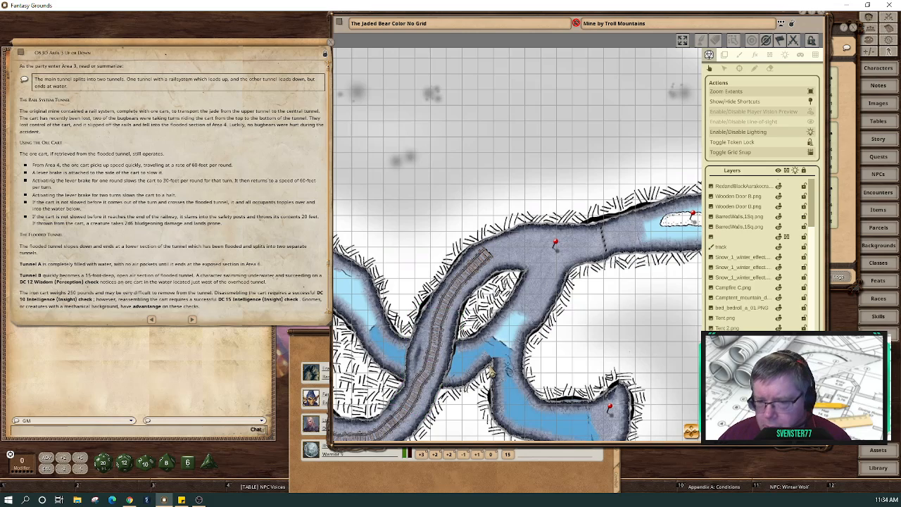
{"action": "scroll", "coordinate": [454, 354], "scroll_direction": "up", "scroll_amount": 2}
{"action": "scroll", "coordinate": [455, 354], "scroll_direction": "up", "scroll_amount": 2}
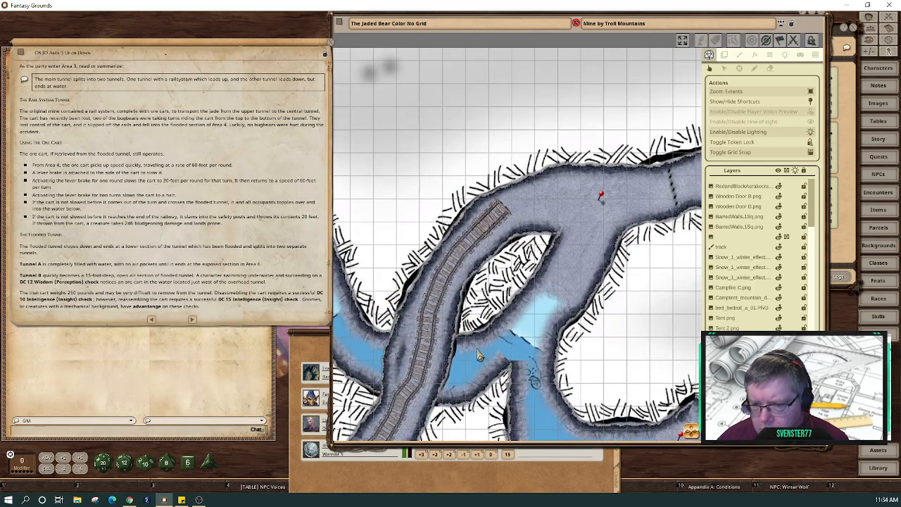
{"action": "left_click", "coordinate": [886, 456]}
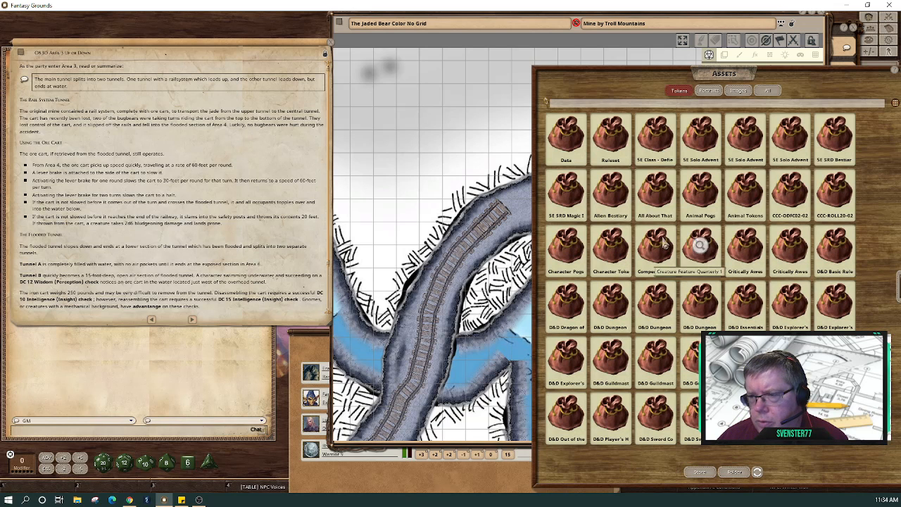
{"action": "type", "text": "cart"}
{"action": "key", "text": "Return"}
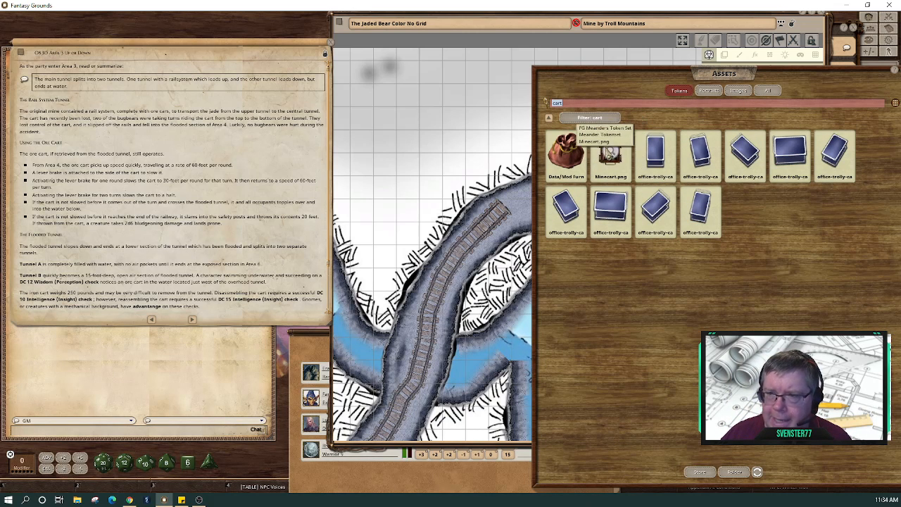
Place the Minecart.png token in the flooded tunnel just beside the rail tunnel and adjust its position.
{"action": "left_click_drag", "start_coordinate": [595, 141], "coordinate": [469, 372]}
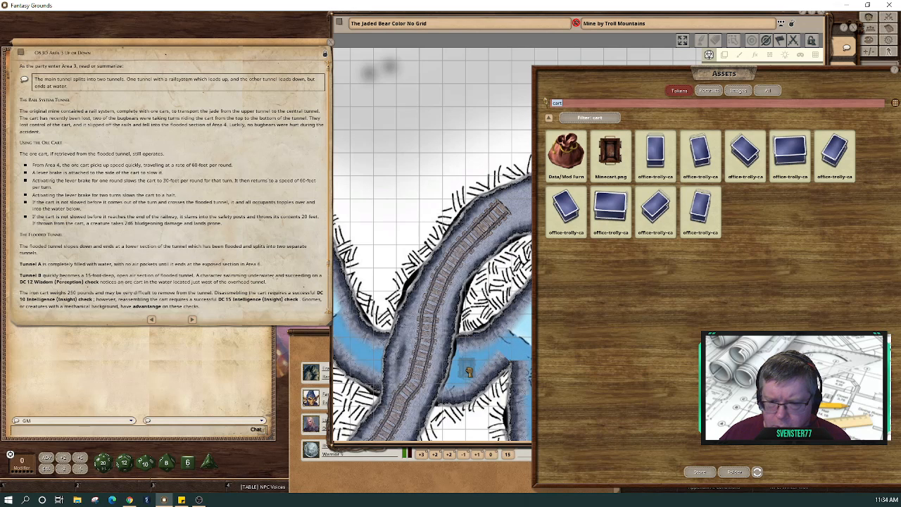
{"action": "left_click_drag", "start_coordinate": [469, 372], "coordinate": [467, 373]}
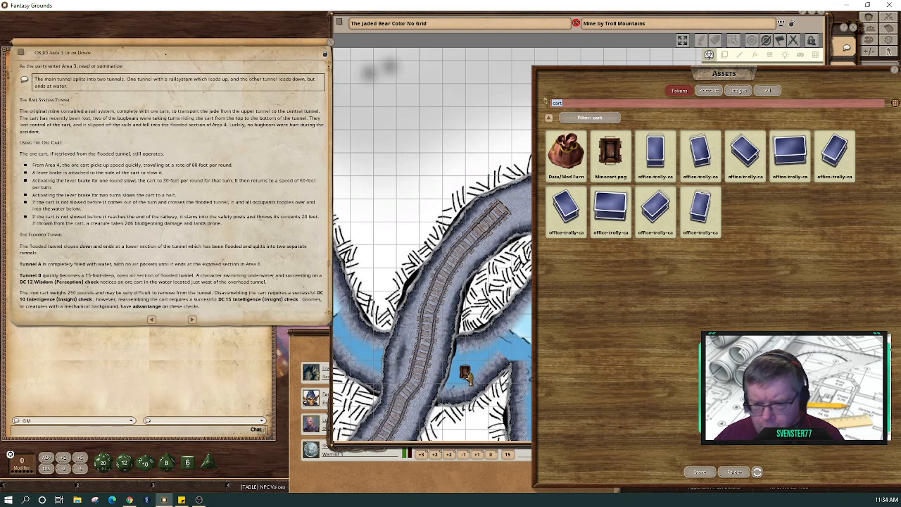
{"action": "left_click_drag", "start_coordinate": [467, 374], "coordinate": [464, 360]}
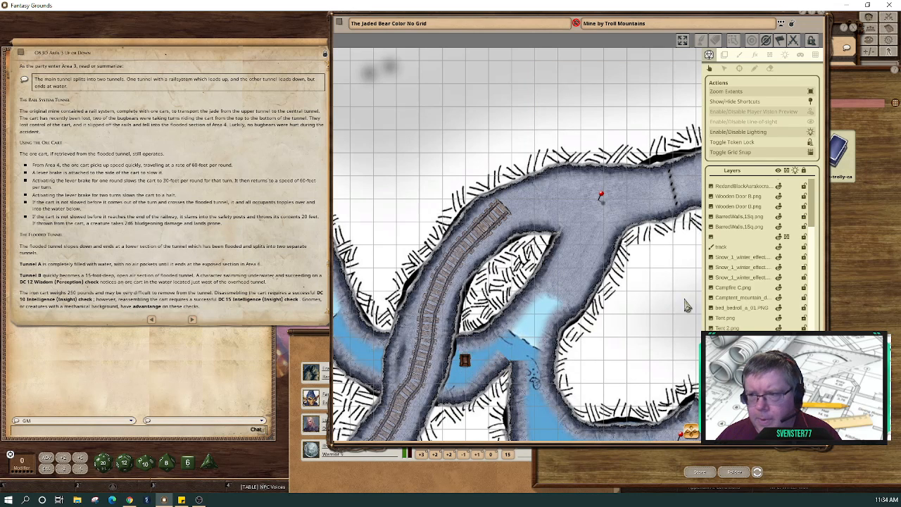
{"action": "left_click", "coordinate": [467, 361]}
{"action": "left_click_drag", "start_coordinate": [468, 361], "coordinate": [476, 360]}
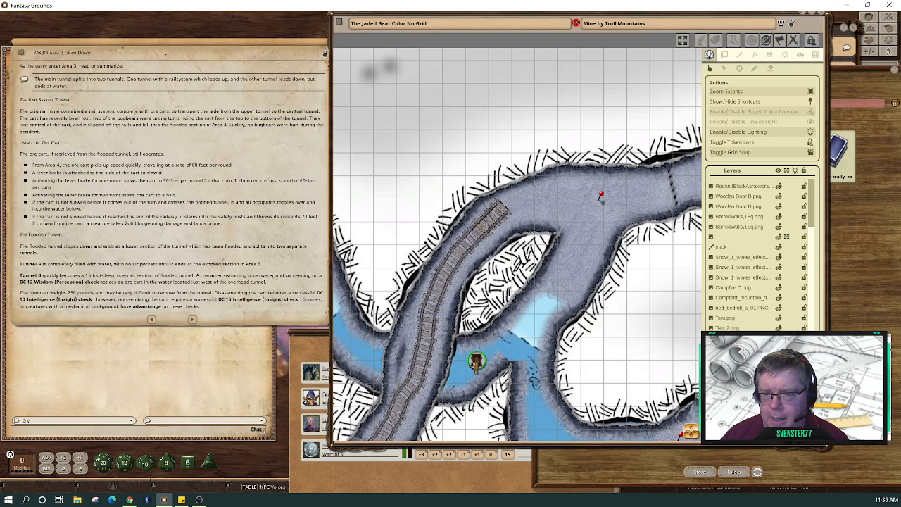
Delete the minecart token from the flooded tunnel.
{"action": "right_click", "coordinate": [474, 361]}
{"action": "left_click", "coordinate": [471, 328]}
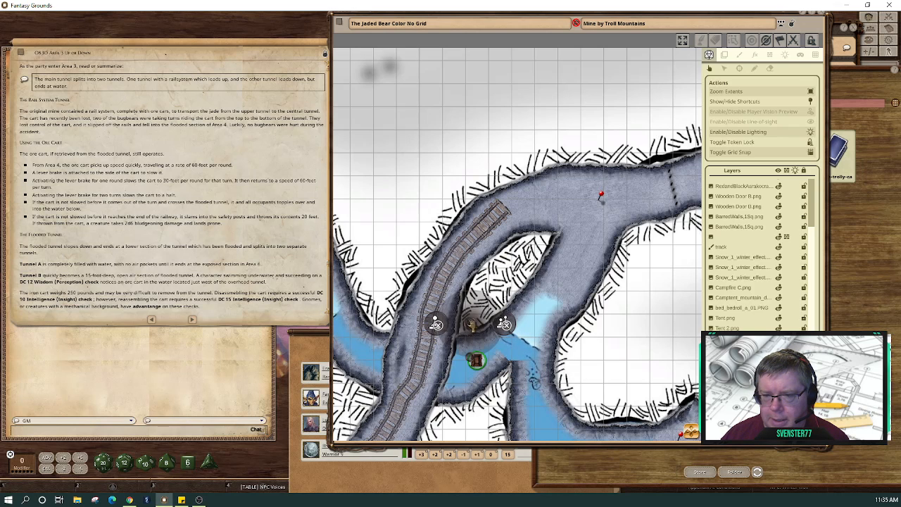
{"action": "left_click", "coordinate": [437, 324]}
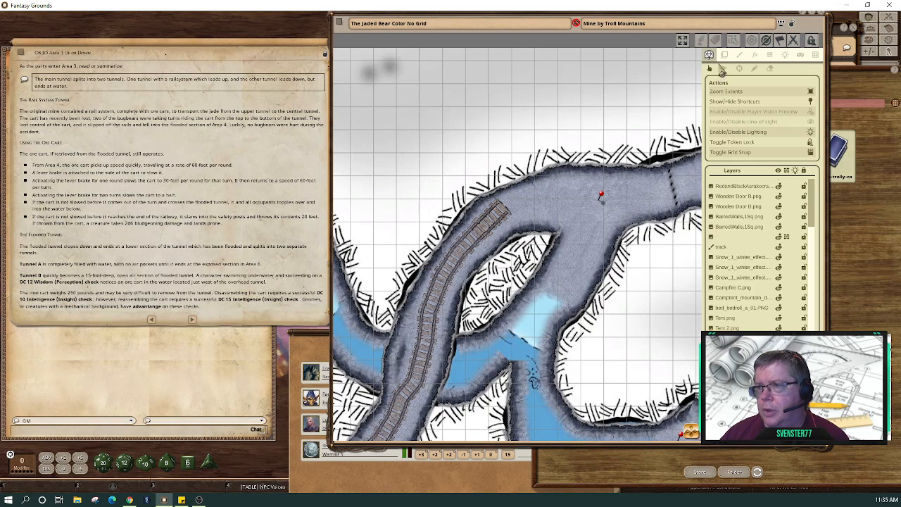
Switch the mine map to layer editing and move its window clear of the asset list.
{"action": "left_click", "coordinate": [726, 56]}
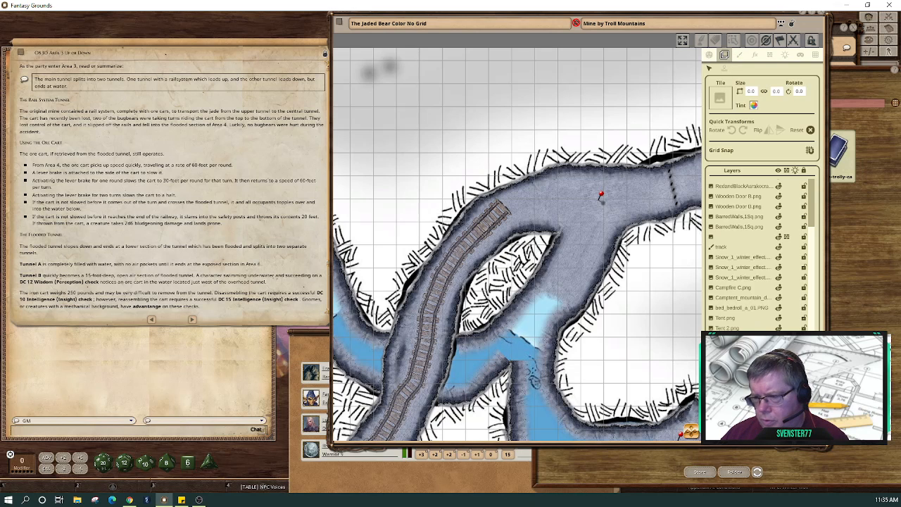
{"action": "left_click", "coordinate": [610, 256]}
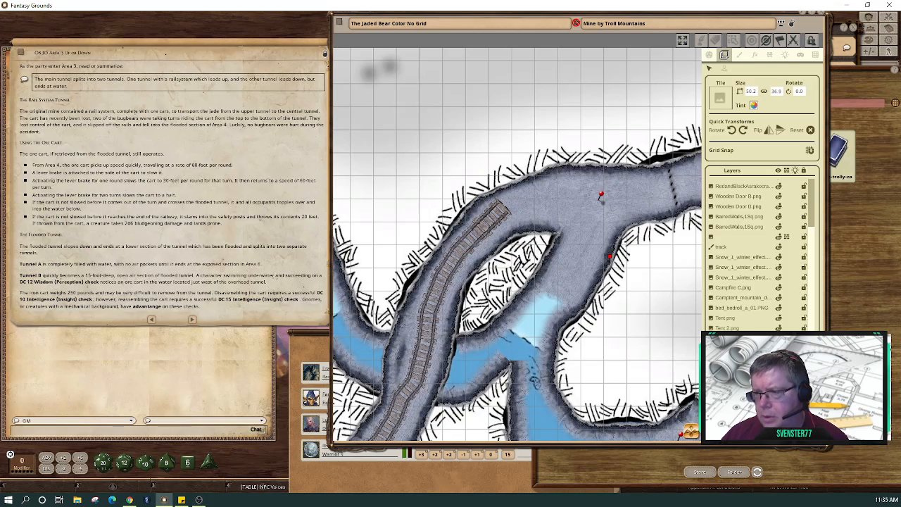
{"action": "left_click_drag", "start_coordinate": [574, 39], "coordinate": [319, 37]}
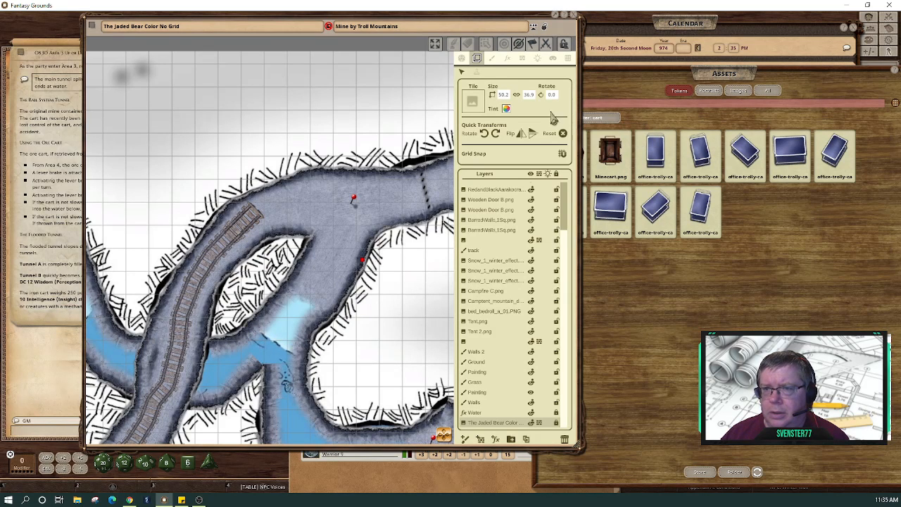
{"action": "left_click", "coordinate": [497, 439]}
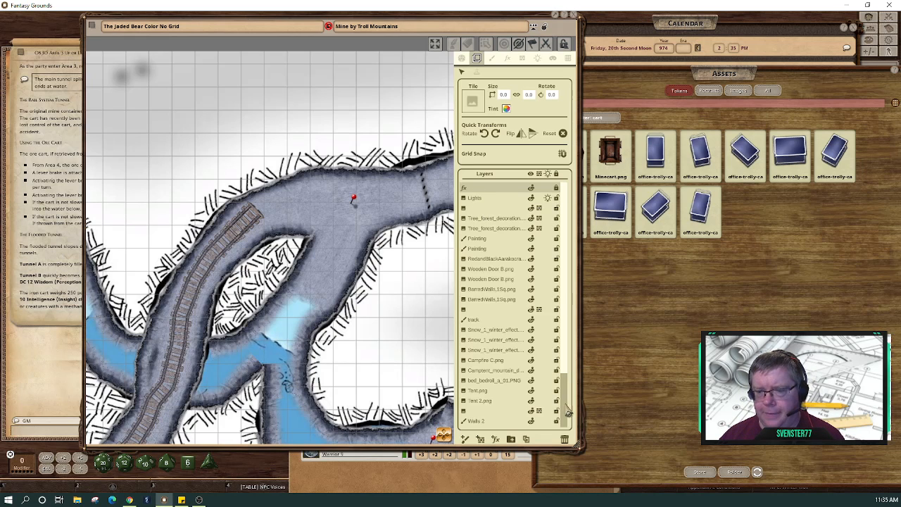
{"action": "left_click", "coordinate": [564, 439]}
Add a paint layer at the top of the layer list and name it Cart.
{"action": "left_click", "coordinate": [495, 439]}
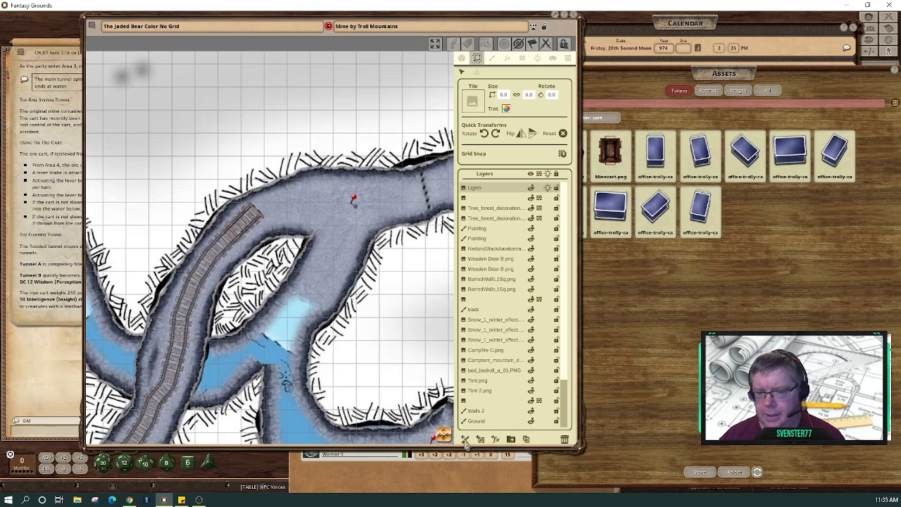
{"action": "left_click_drag", "start_coordinate": [610, 155], "coordinate": [484, 198]}
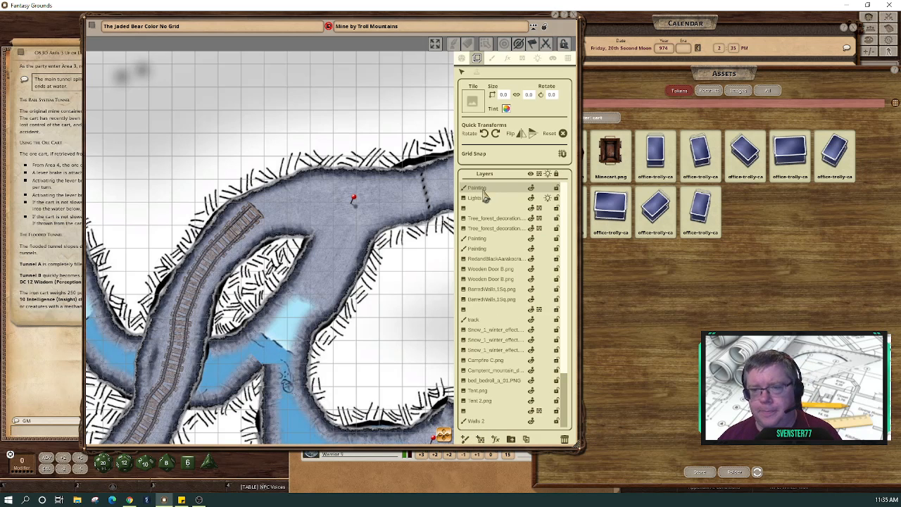
{"action": "double_click", "coordinate": [482, 191]}
{"action": "type", "text": "Cart"}
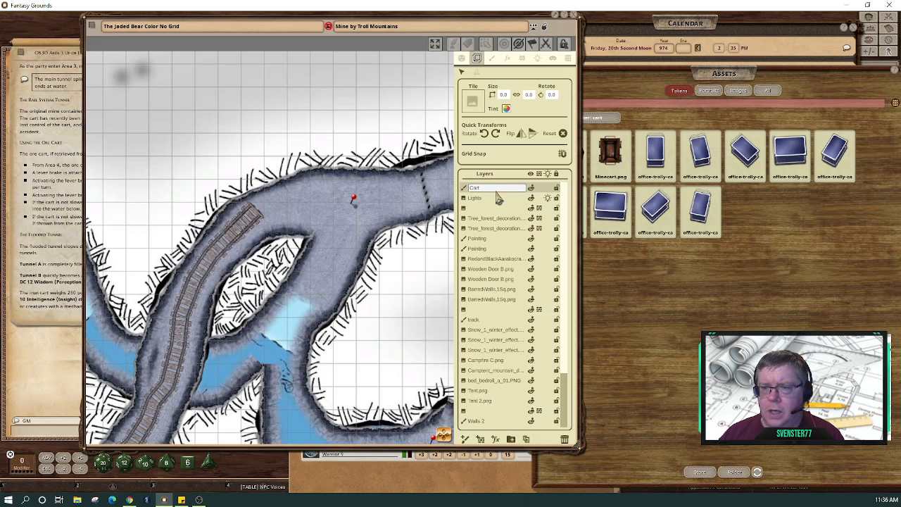
Load Minecart.png as the stamp tile and set its size to 1.0 by 1.0.
{"action": "left_click", "coordinate": [610, 153]}
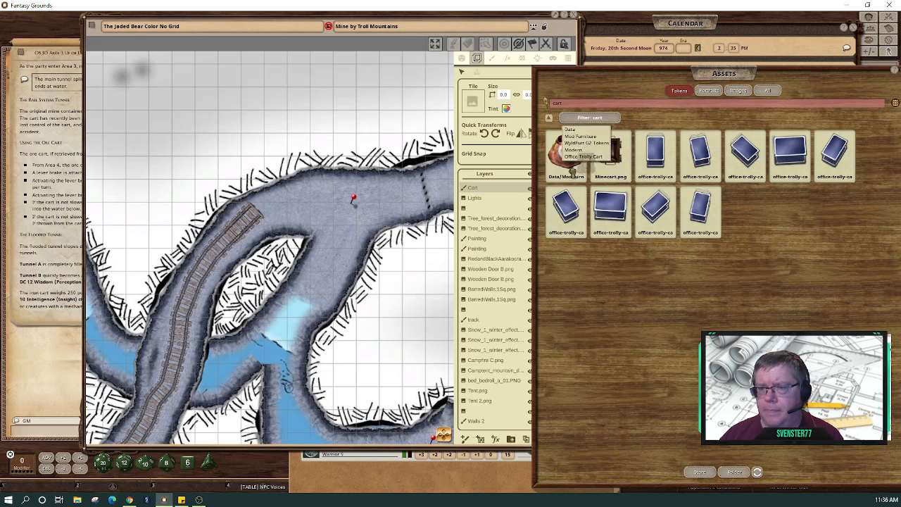
{"action": "left_click_drag", "start_coordinate": [474, 107], "coordinate": [473, 106]}
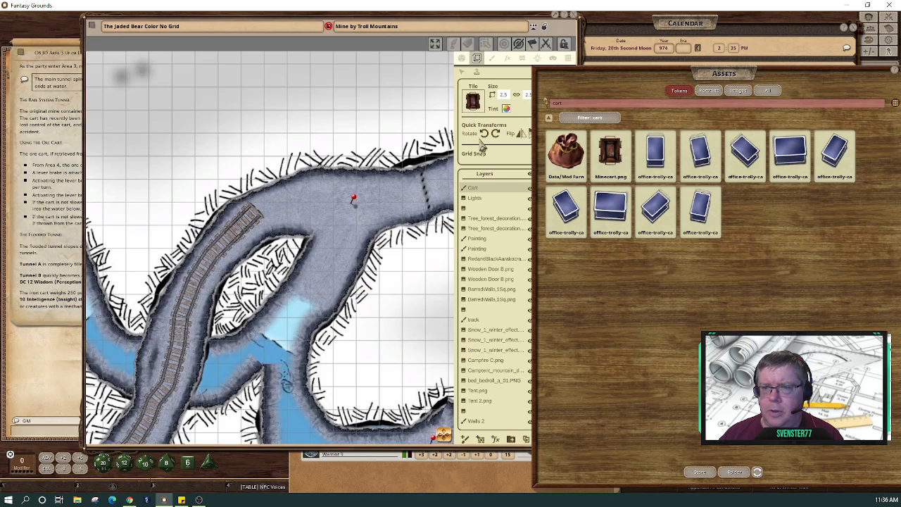
{"action": "left_click", "coordinate": [514, 166]}
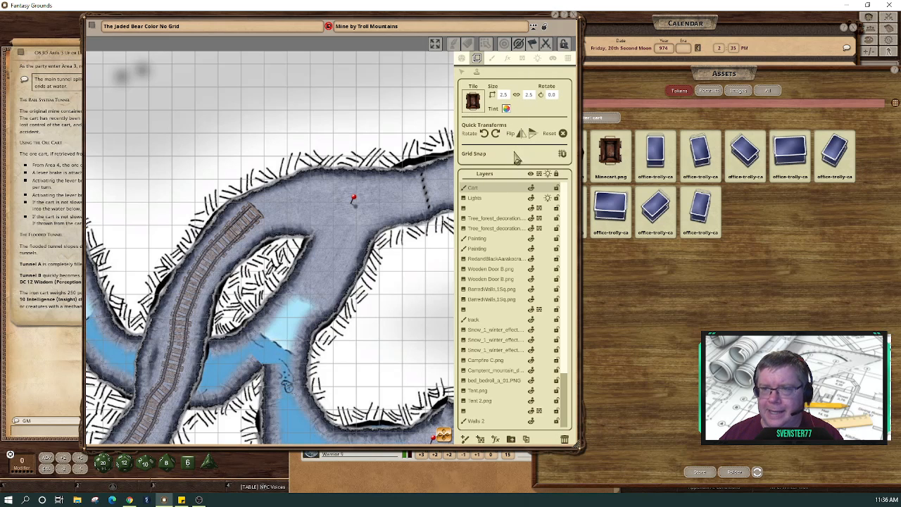
{"action": "type", "text": "1"}
{"action": "left_click", "coordinate": [516, 94]}
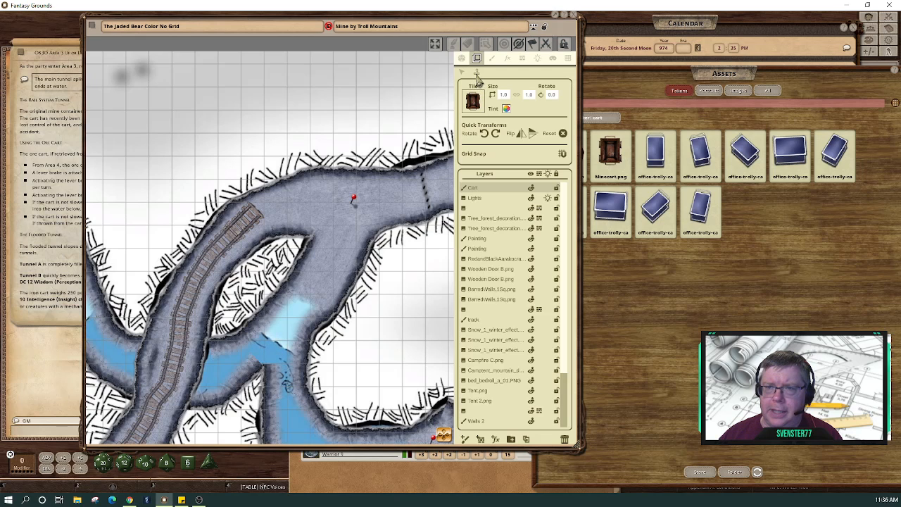
Stamp the minecart in the flooded tunnel beside the rail tunnel and rotate it 45 degrees.
{"action": "left_click", "coordinate": [218, 376]}
{"action": "left_click", "coordinate": [218, 377]}
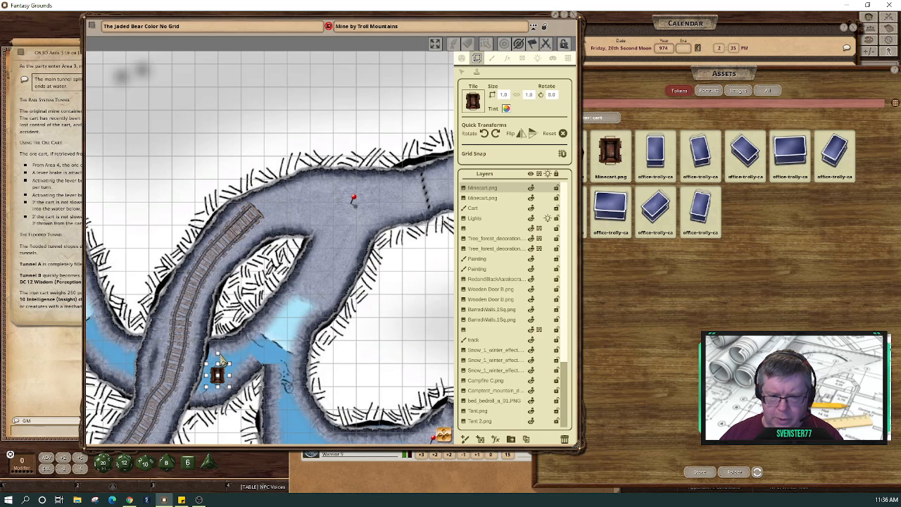
{"action": "left_click_drag", "start_coordinate": [218, 354], "coordinate": [224, 355]}
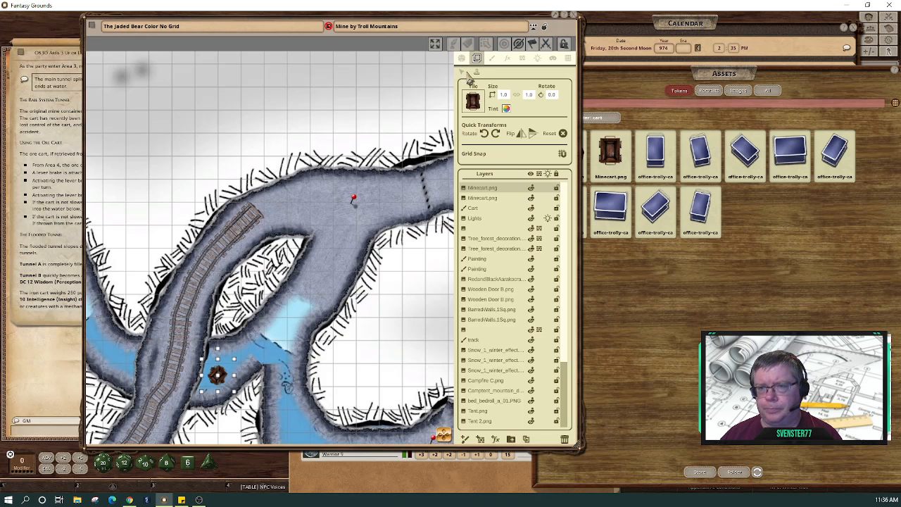
Delete the duplicate unrotated Minecart.png layer.
{"action": "left_click", "coordinate": [477, 58]}
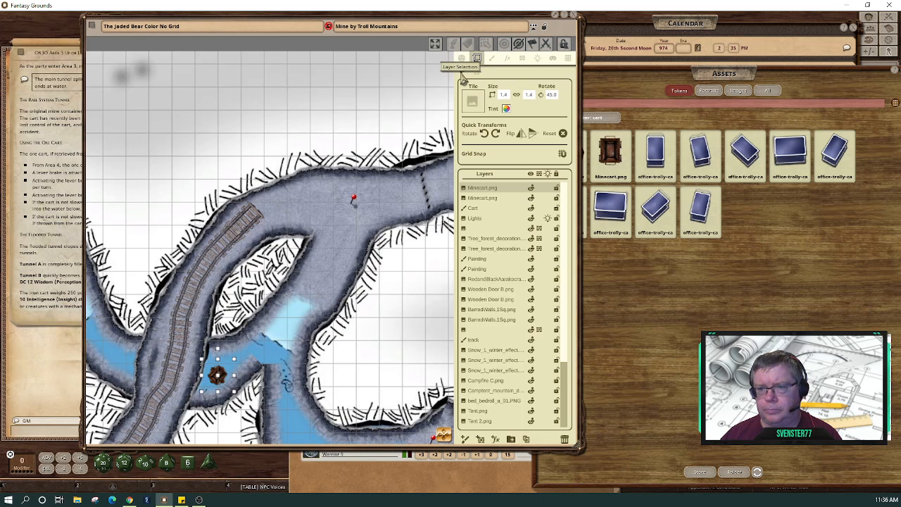
{"action": "left_click", "coordinate": [502, 199]}
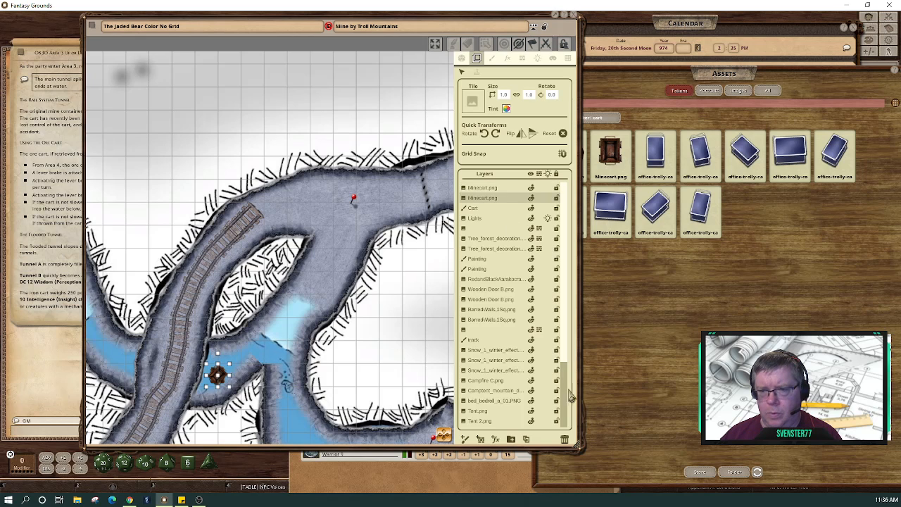
{"action": "left_click", "coordinate": [564, 438]}
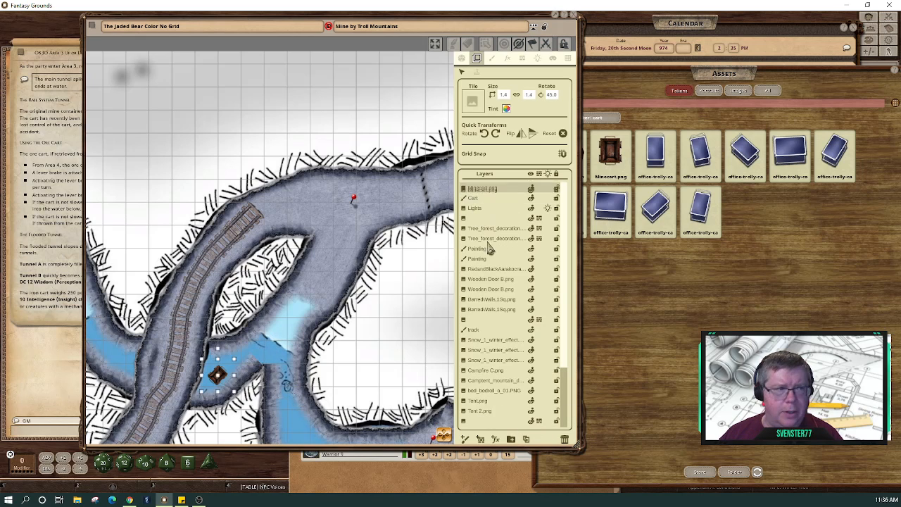
Move the remaining Minecart.png layer down the layer list to directly beneath the Water effect layer.
{"action": "left_click", "coordinate": [482, 421]}
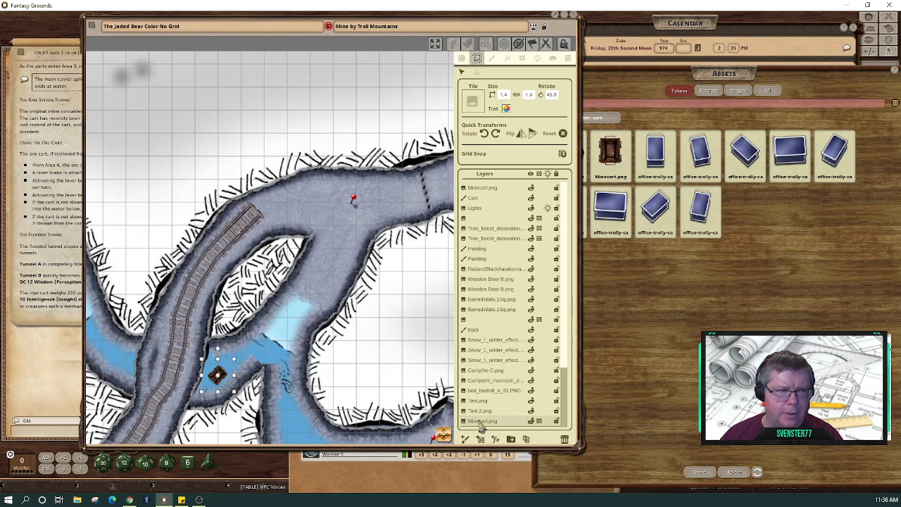
{"action": "left_click_drag", "start_coordinate": [486, 423], "coordinate": [486, 422]}
{"action": "scroll", "coordinate": [486, 423], "scroll_direction": "down", "scroll_amount": 3}
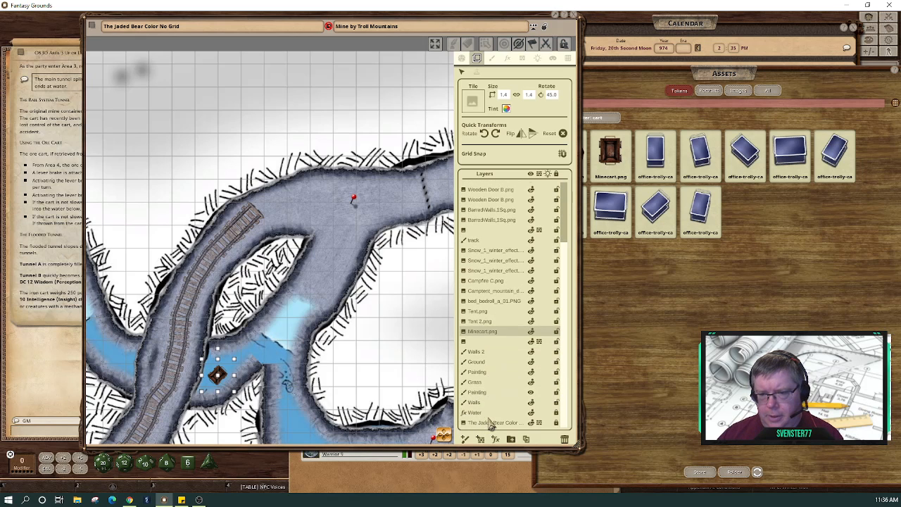
{"action": "left_click_drag", "start_coordinate": [480, 332], "coordinate": [496, 411]}
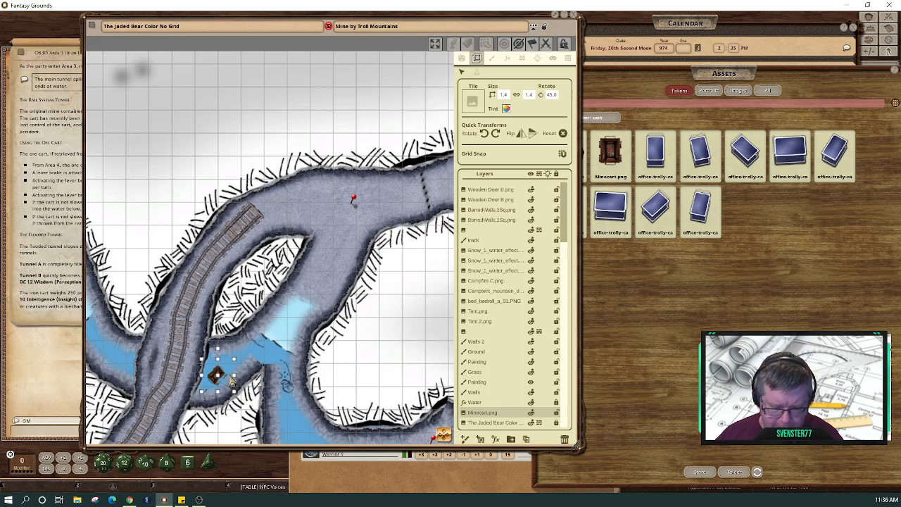
Shift the minecart slightly within the flooded tunnel, deselect it and move the map window back beside the story text.
{"action": "left_click_drag", "start_coordinate": [230, 379], "coordinate": [232, 365]}
{"action": "left_click", "coordinate": [268, 356]}
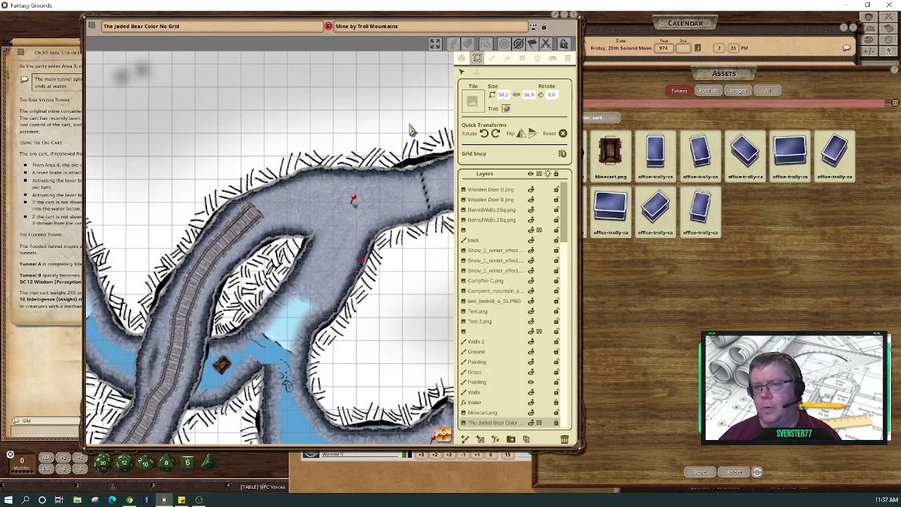
{"action": "left_click_drag", "start_coordinate": [276, 39], "coordinate": [532, 51]}
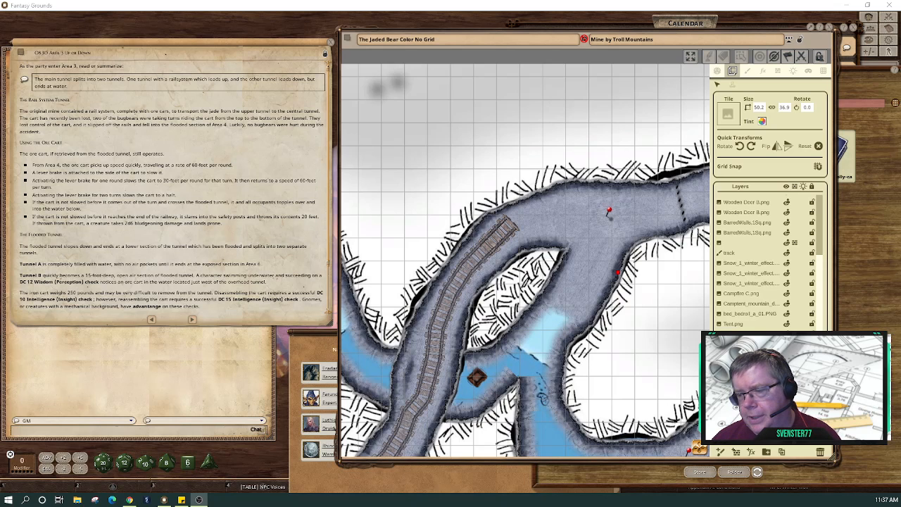
Make the minecart in the flooded tunnel partly transparent by lowering its tint's alpha while keeping the tint white, and deselect it.
{"action": "left_click", "coordinate": [477, 378]}
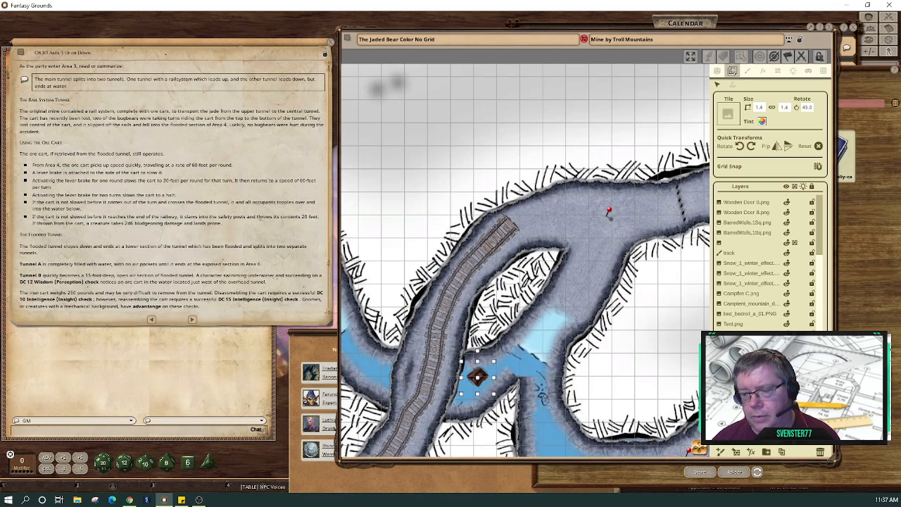
{"action": "left_click", "coordinate": [754, 384]}
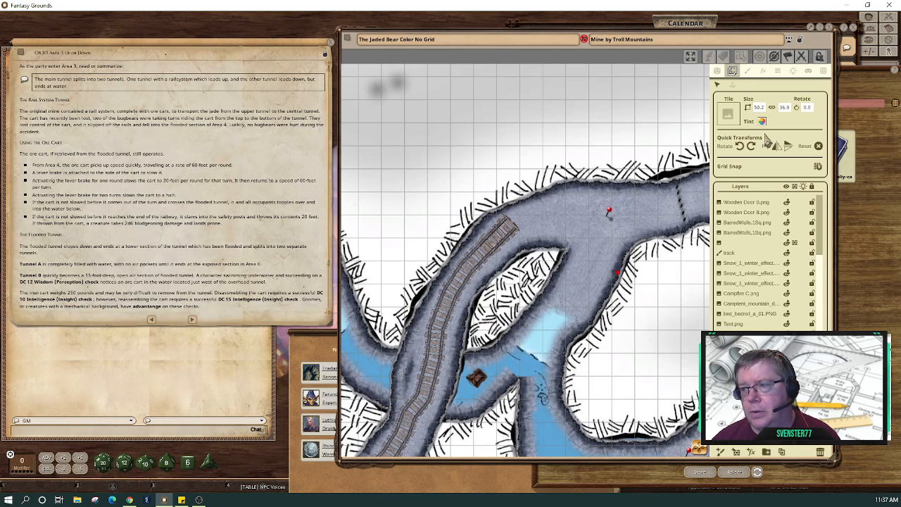
{"action": "left_click", "coordinate": [478, 378]}
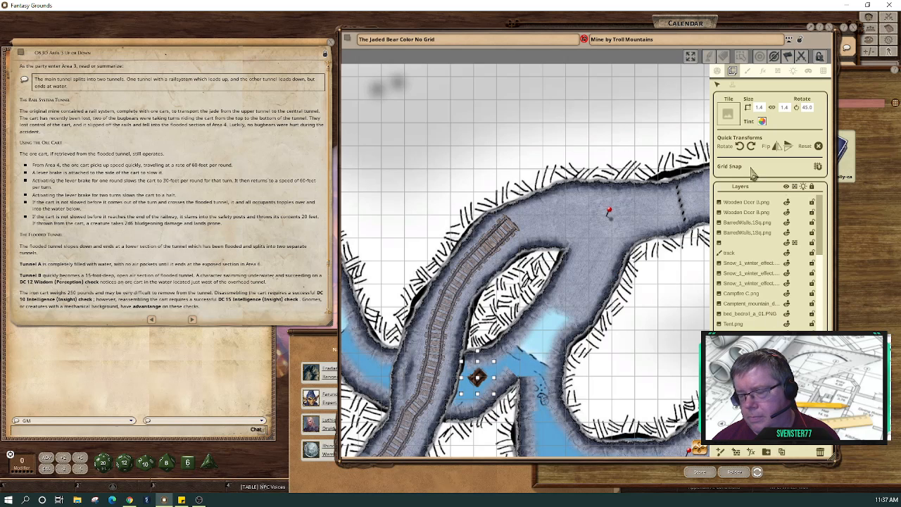
{"action": "left_click", "coordinate": [764, 124]}
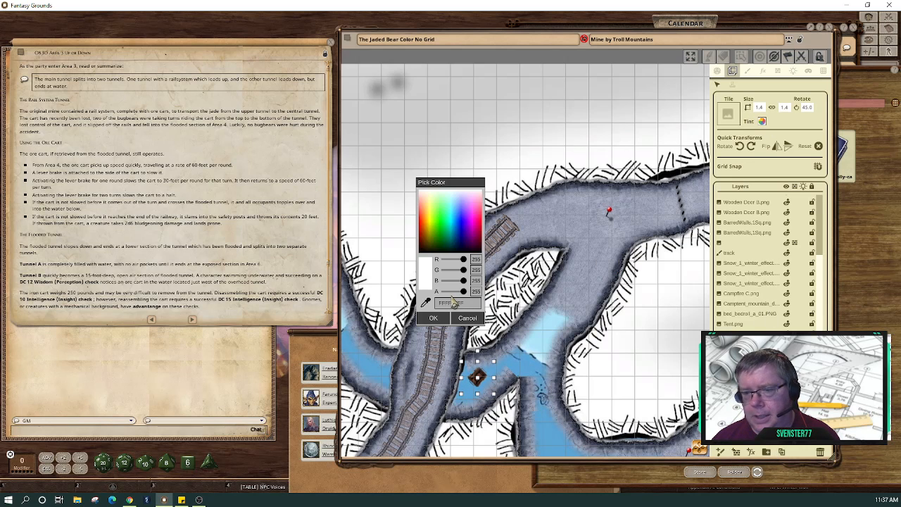
{"action": "left_click_drag", "start_coordinate": [463, 291], "coordinate": [458, 292]}
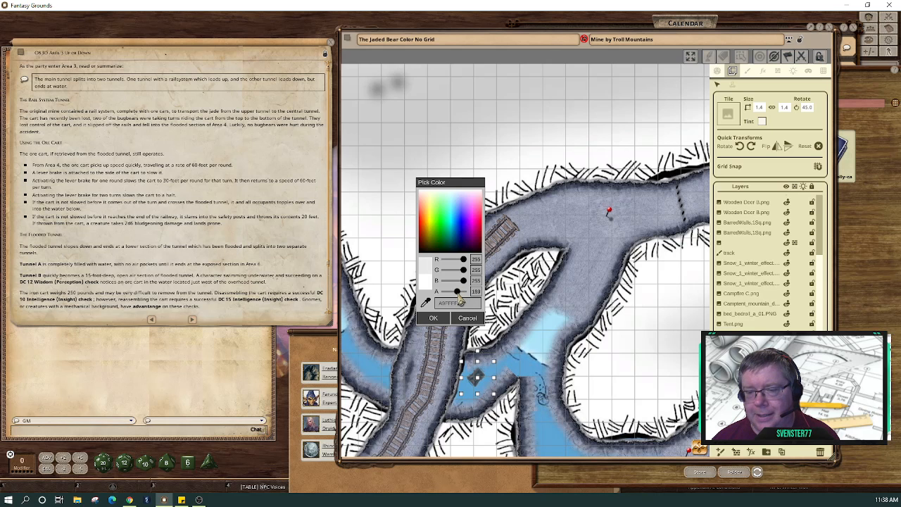
{"action": "left_click", "coordinate": [464, 318]}
{"action": "left_click", "coordinate": [607, 386]}
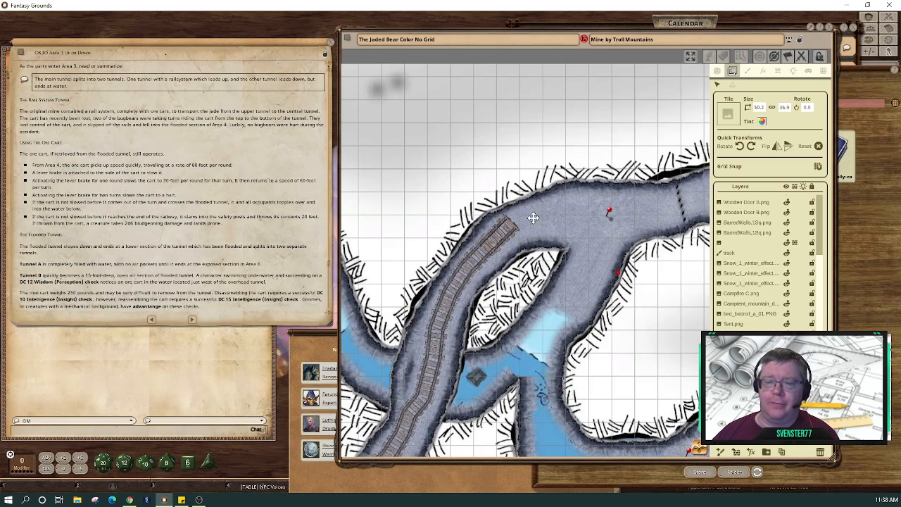
Review the Flooded Tunnel and Swimming to Area 5 text against the matching rail and flooded tunnels on the map.
{"action": "left_click_drag", "start_coordinate": [481, 374], "coordinate": [565, 273]}
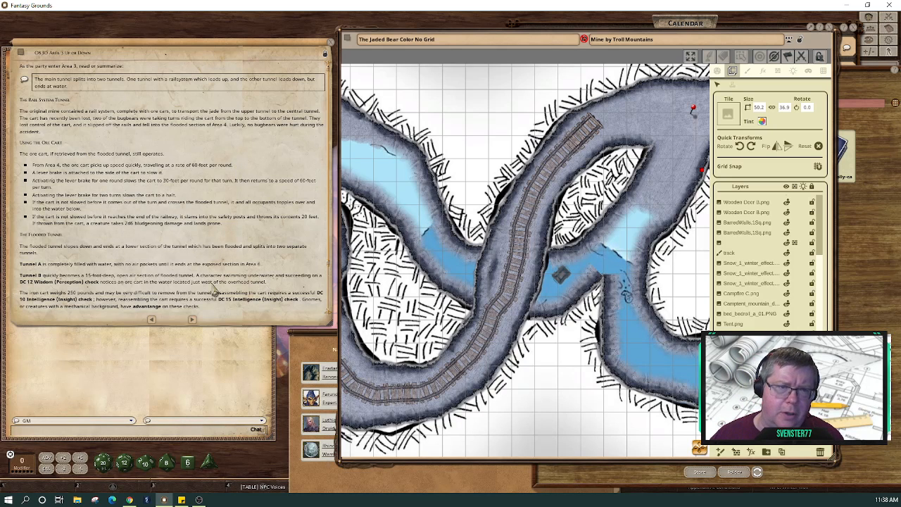
{"action": "scroll", "coordinate": [178, 202], "scroll_direction": "down", "scroll_amount": 2}
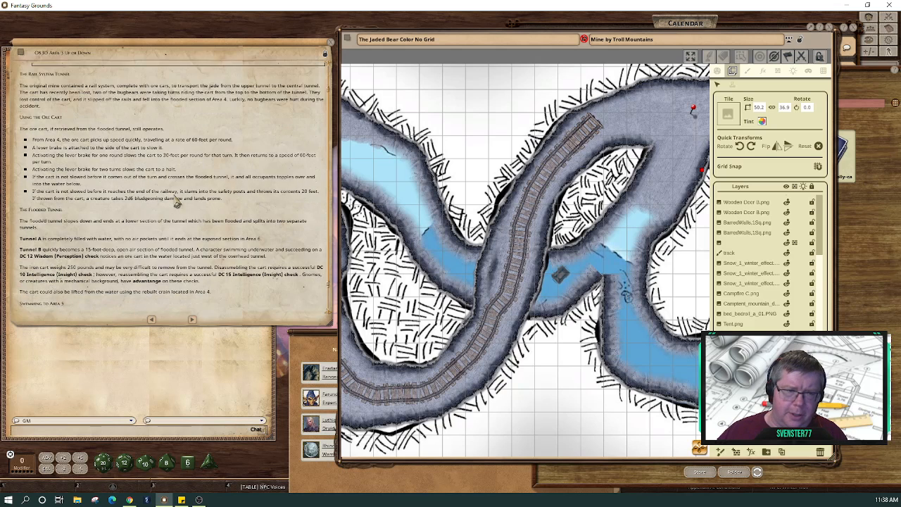
{"action": "scroll", "coordinate": [178, 202], "scroll_direction": "down", "scroll_amount": 2}
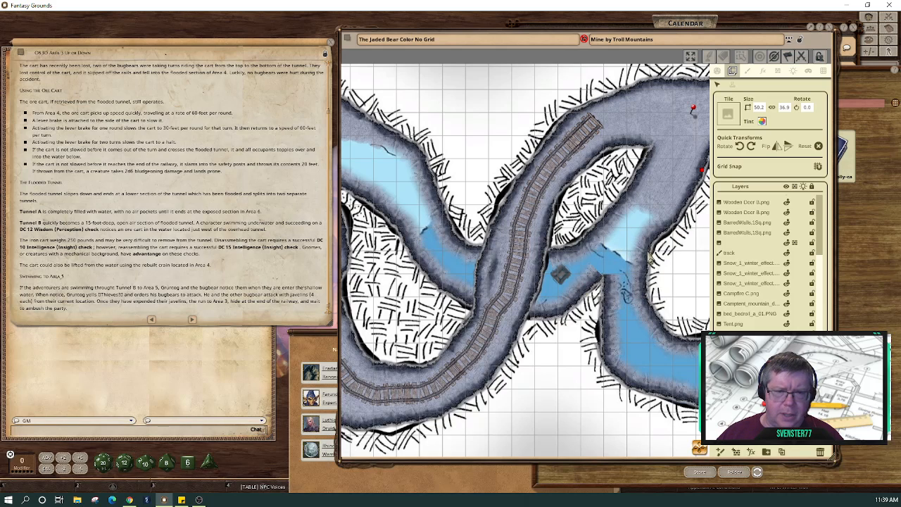
{"action": "scroll", "coordinate": [612, 339], "scroll_direction": "down", "scroll_amount": 2}
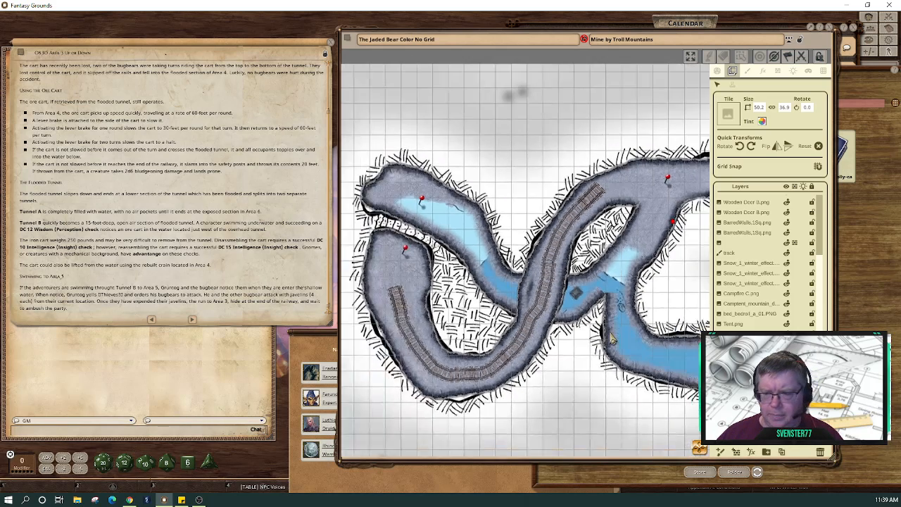
{"action": "scroll", "coordinate": [611, 338], "scroll_direction": "down", "scroll_amount": 1}
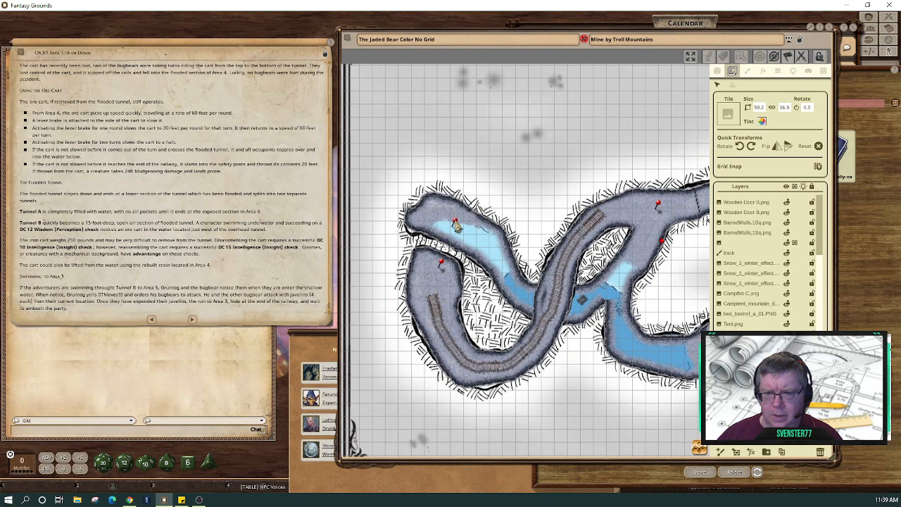
{"action": "left_click_drag", "start_coordinate": [521, 32], "coordinate": [472, 17]}
{"action": "scroll", "coordinate": [654, 327], "scroll_direction": "up", "scroll_amount": 3}
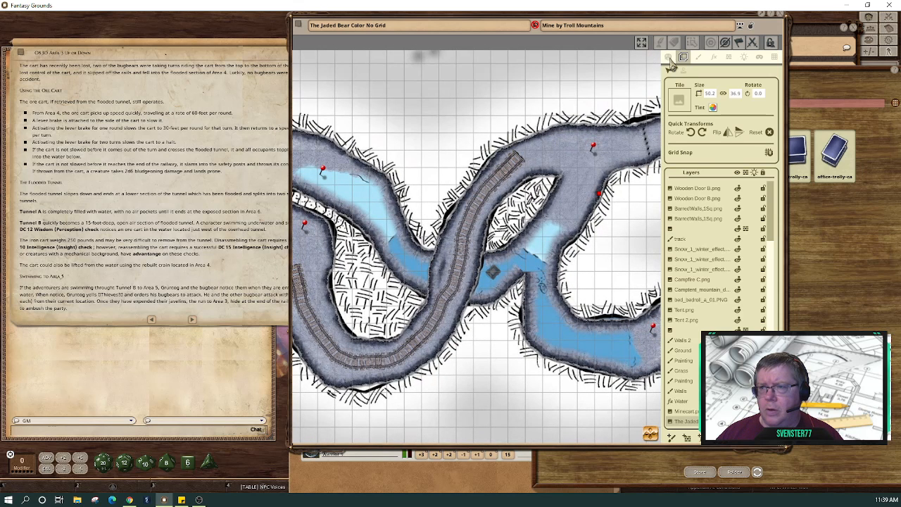
Leave layer editing on the map and correct "crain" to "crane" in the Flooded Tunnel text.
{"action": "left_click", "coordinate": [668, 58]}
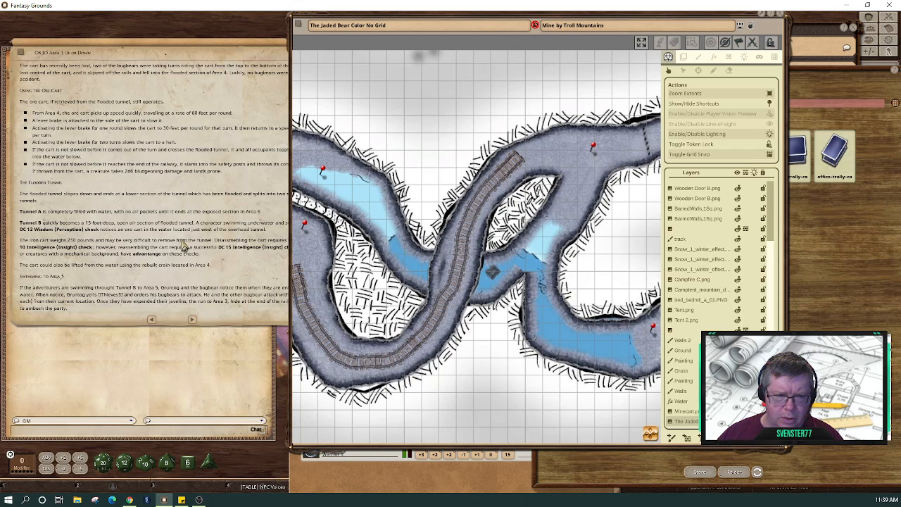
{"action": "left_click", "coordinate": [233, 263]}
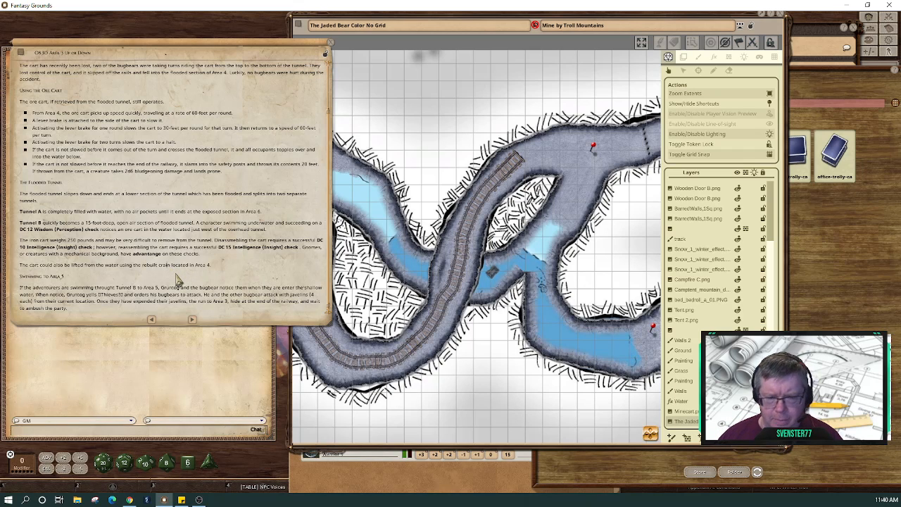
{"action": "key", "text": "BackSpace"}
{"action": "type", "text": "e"}
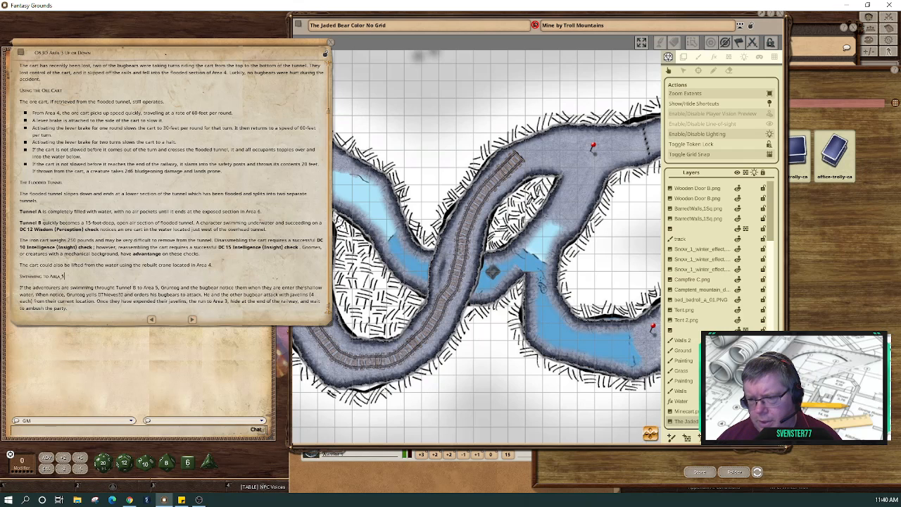
Place the map window clear of the story text and advance the story to Area 4 The Jaded Bears.
{"action": "left_click", "coordinate": [492, 271]}
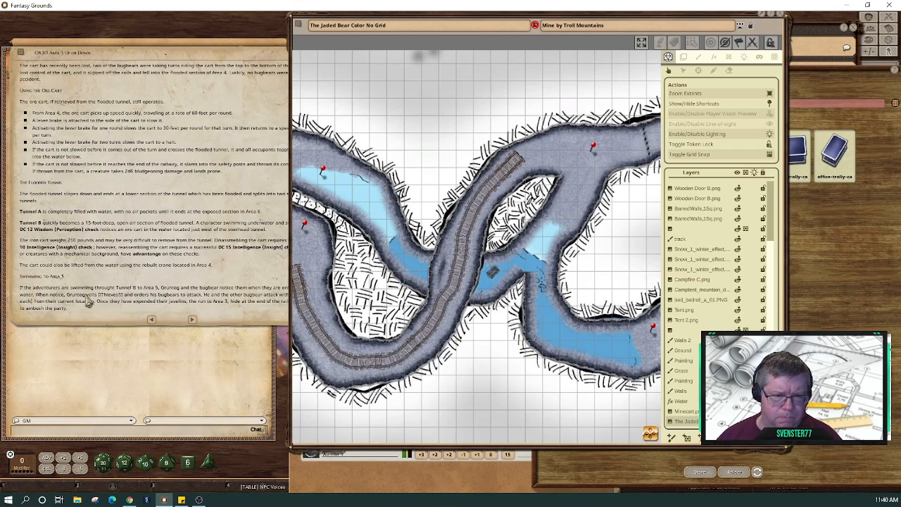
{"action": "left_click", "coordinate": [210, 307]}
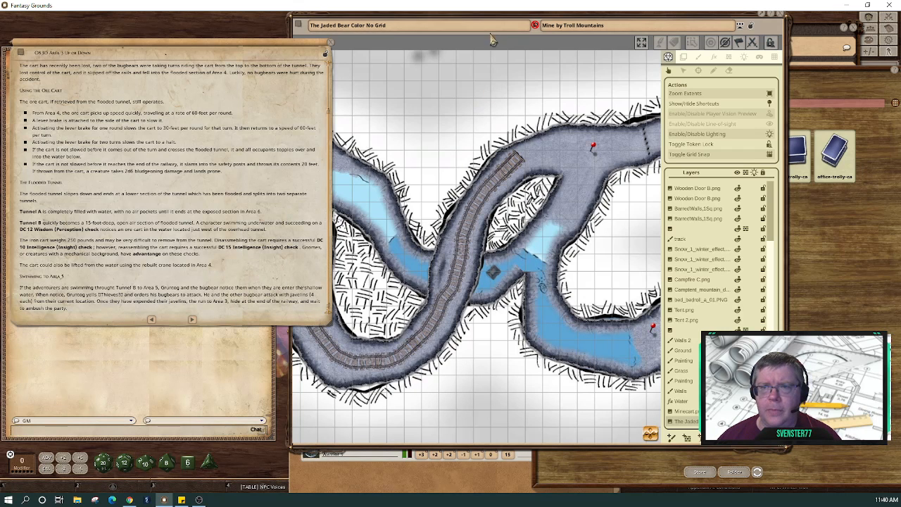
{"action": "left_click_drag", "start_coordinate": [499, 36], "coordinate": [552, 57]}
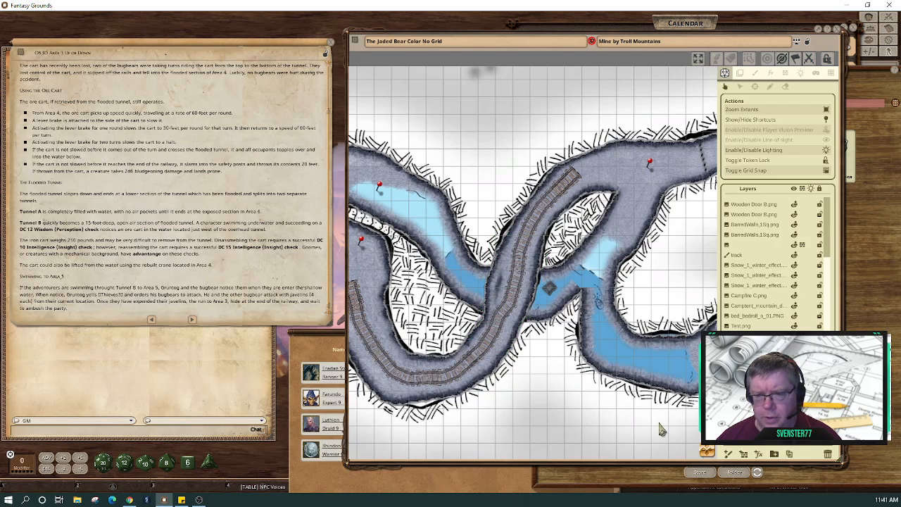
{"action": "left_click_drag", "start_coordinate": [625, 391], "coordinate": [661, 389]}
{"action": "scroll", "coordinate": [590, 341], "scroll_direction": "down", "scroll_amount": 3}
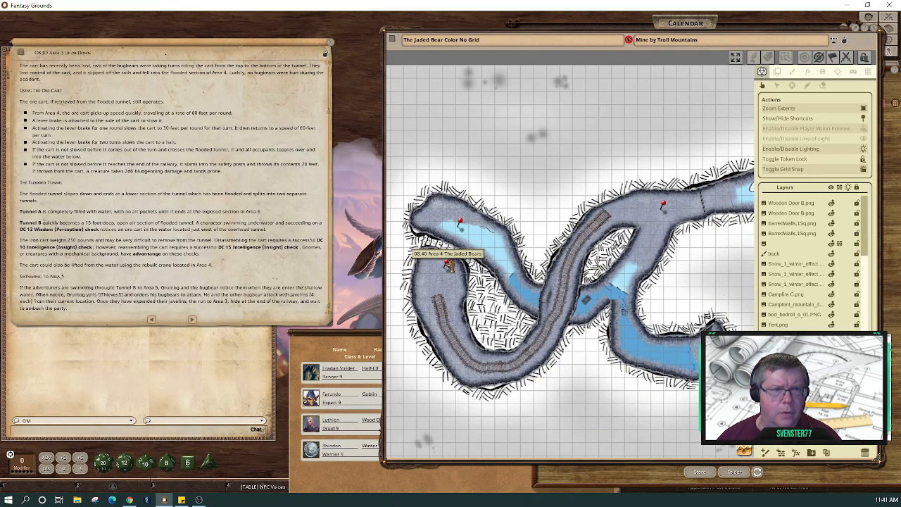
{"action": "left_click", "coordinate": [192, 321]}
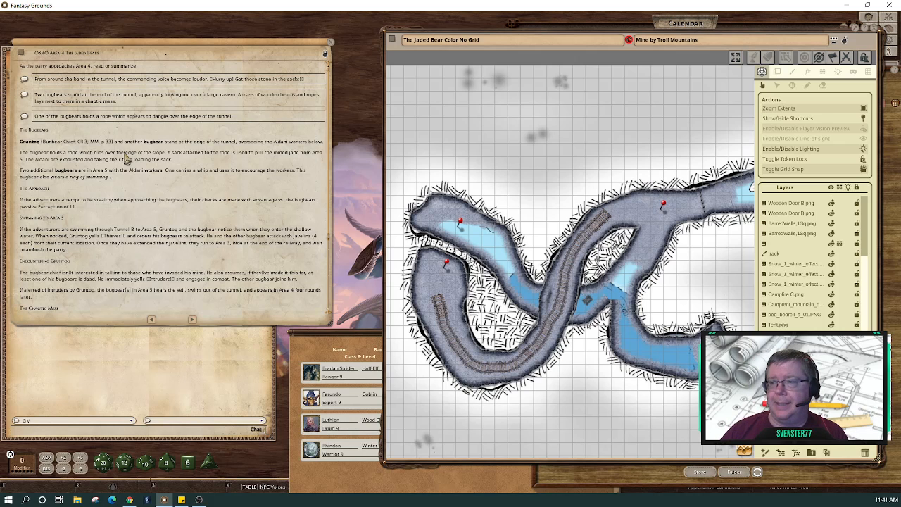
Shift the map window aside and close the Assets window and the character sheet behind it.
{"action": "left_click_drag", "start_coordinate": [611, 58], "coordinate": [420, 56]}
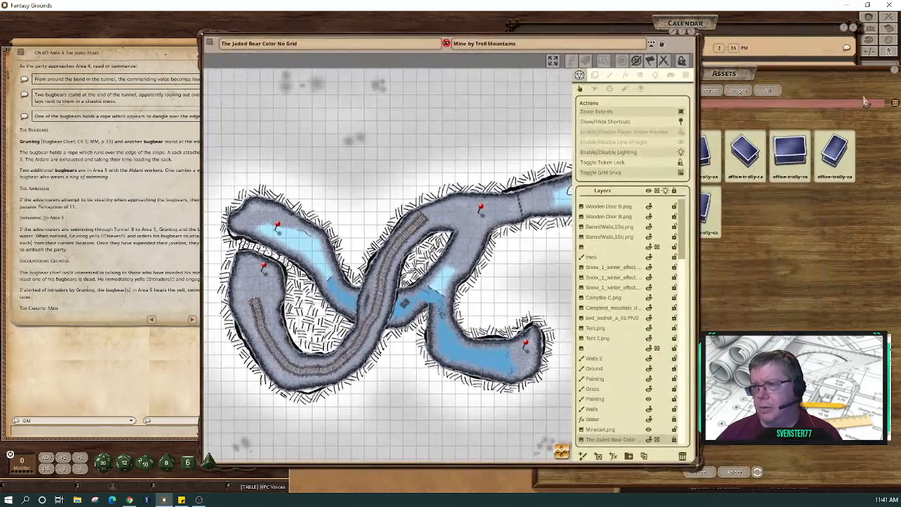
{"action": "left_click", "coordinate": [868, 100]}
{"action": "left_click_drag", "start_coordinate": [863, 81], "coordinate": [716, 71]}
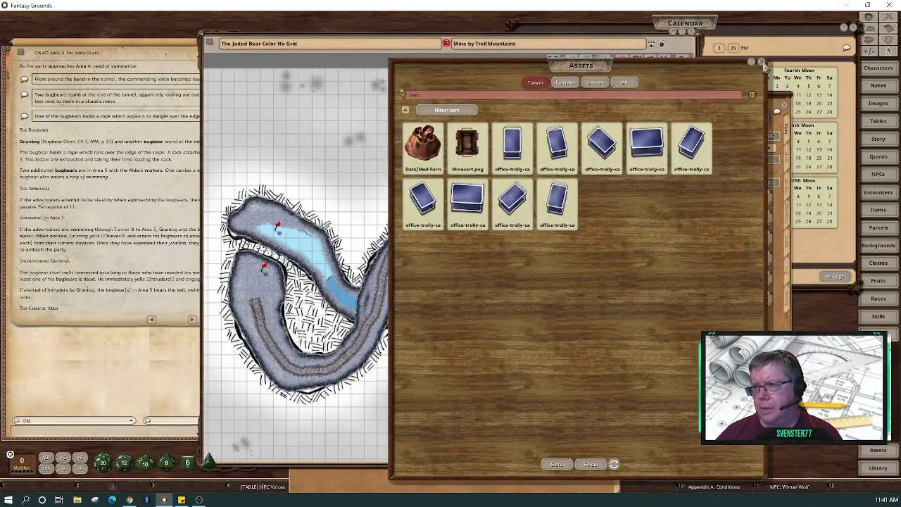
{"action": "left_click", "coordinate": [762, 62]}
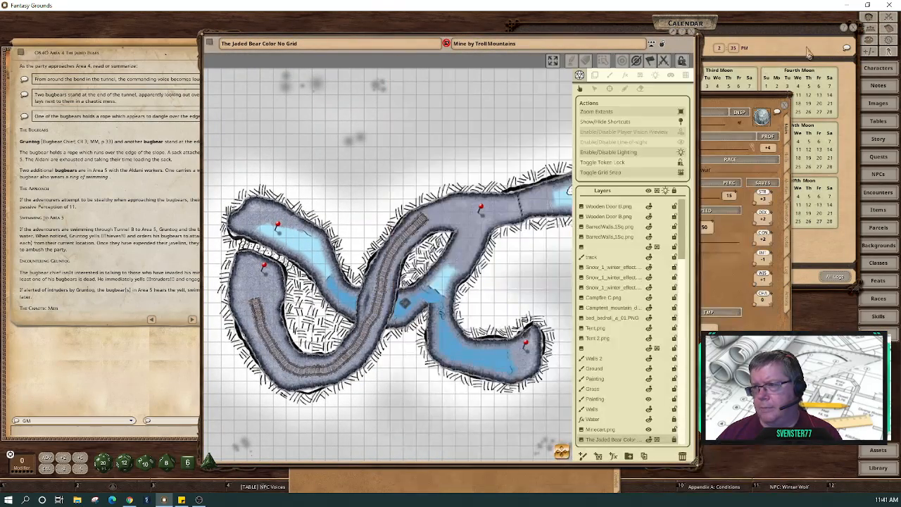
{"action": "left_click", "coordinate": [785, 107]}
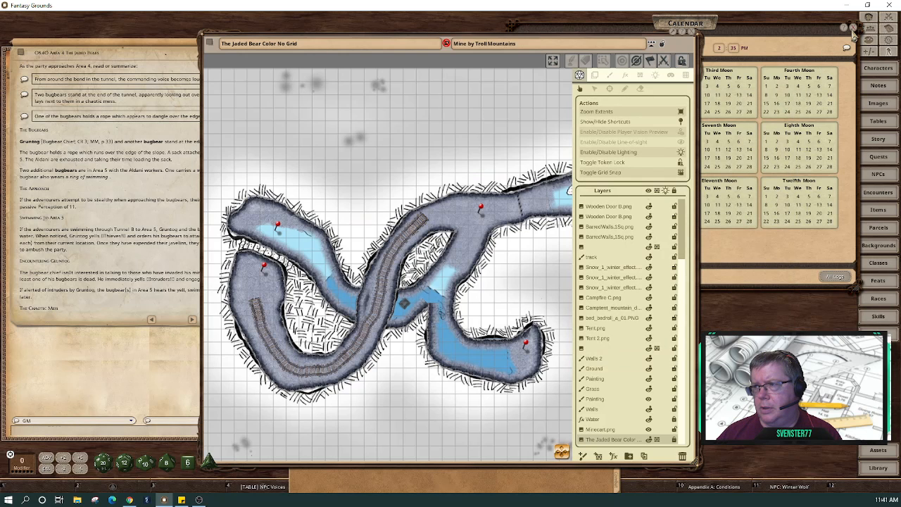
Open the calendar's log entry for the 20th of Second Moon, 974, and read the player notes to the end.
{"action": "left_click", "coordinate": [835, 139]}
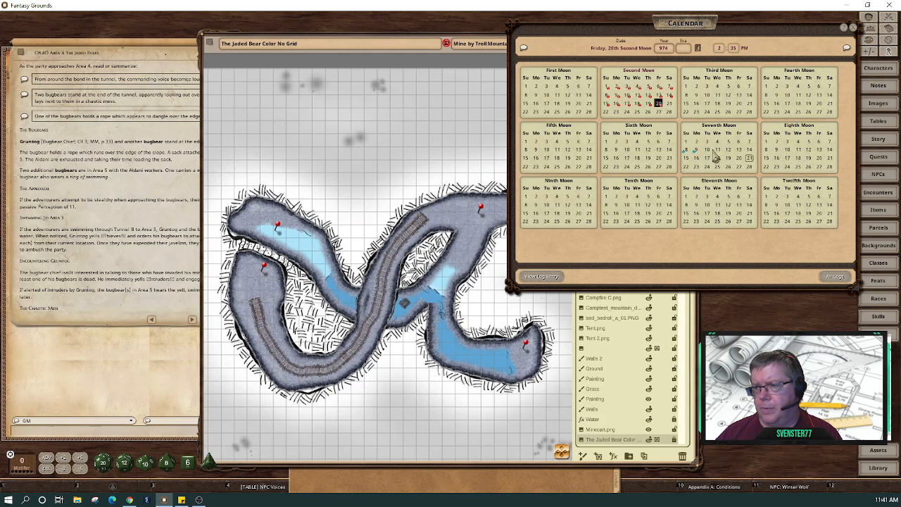
{"action": "double_click", "coordinate": [659, 103]}
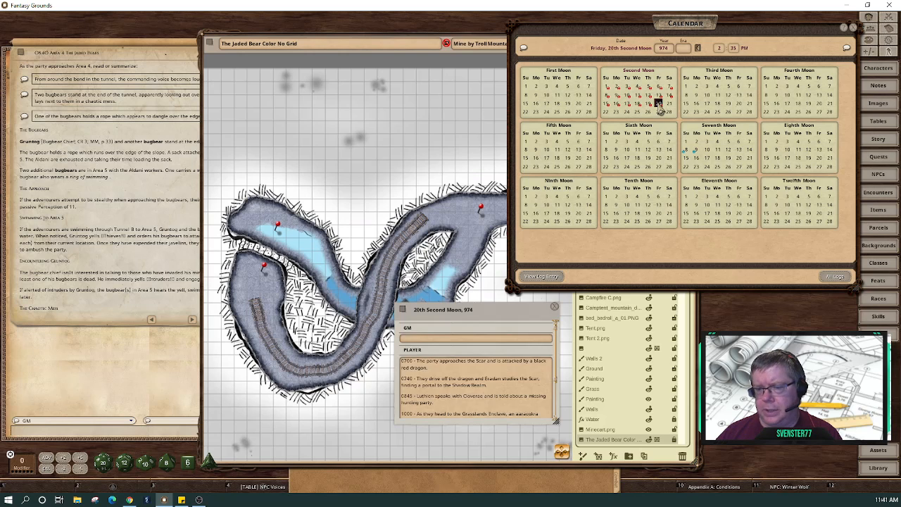
{"action": "scroll", "coordinate": [485, 382], "scroll_direction": "down", "scroll_amount": 5}
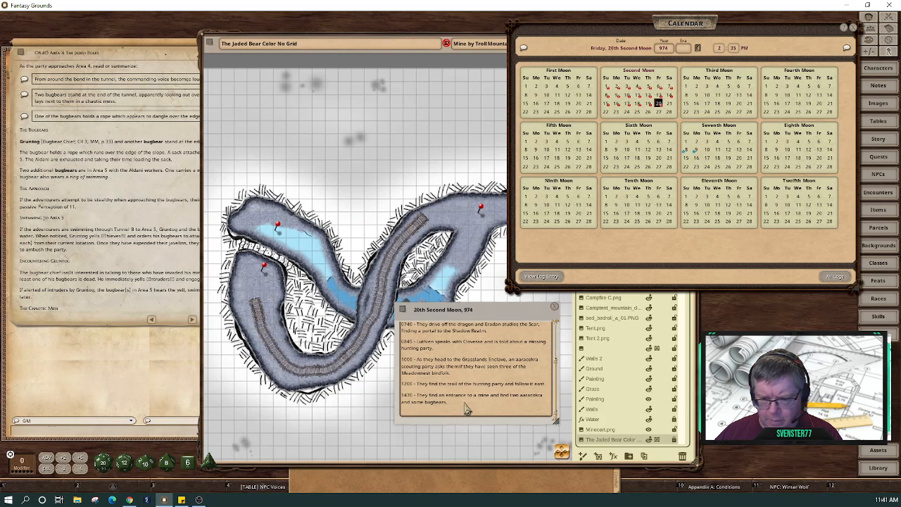
Check the campaign's Message of the Day from the options, and close it along with the log entry and the calendar.
{"action": "left_click", "coordinate": [891, 45]}
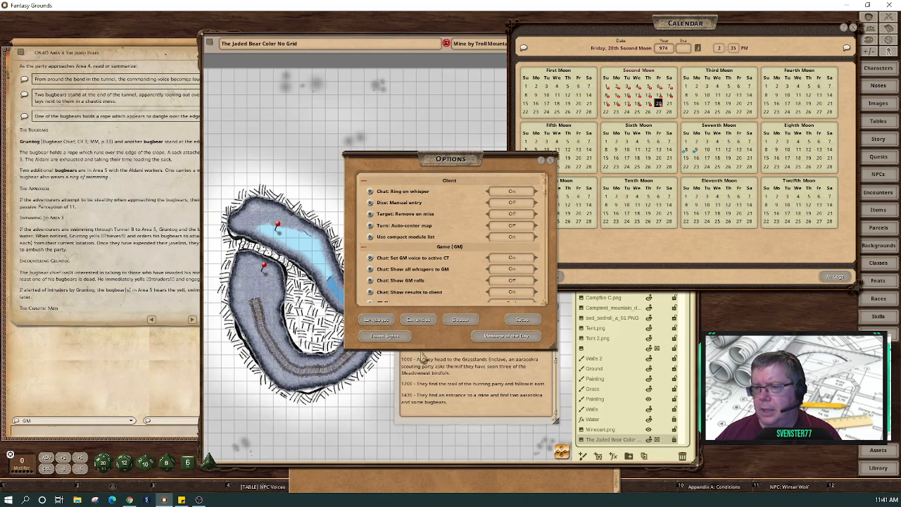
{"action": "left_click", "coordinate": [501, 336]}
{"action": "left_click", "coordinate": [550, 161]}
{"action": "left_click_drag", "start_coordinate": [414, 300], "coordinate": [363, 138]}
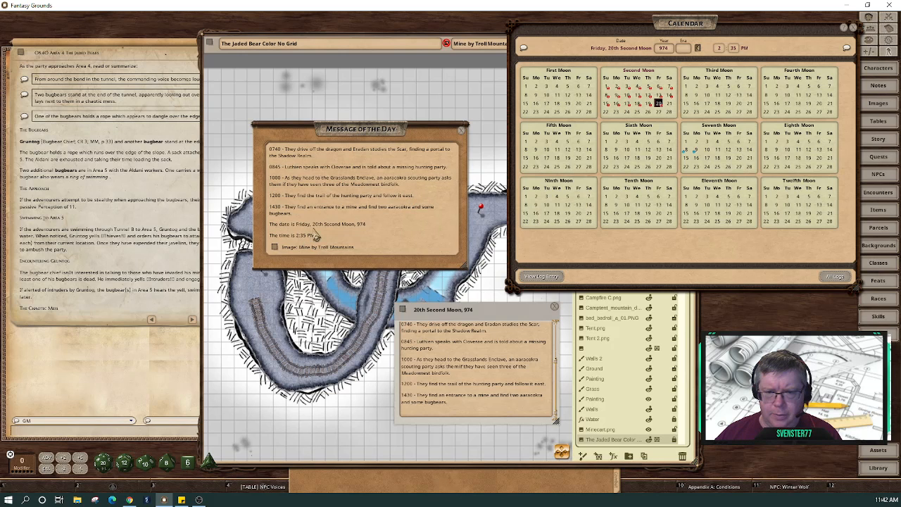
{"action": "left_click", "coordinate": [461, 131]}
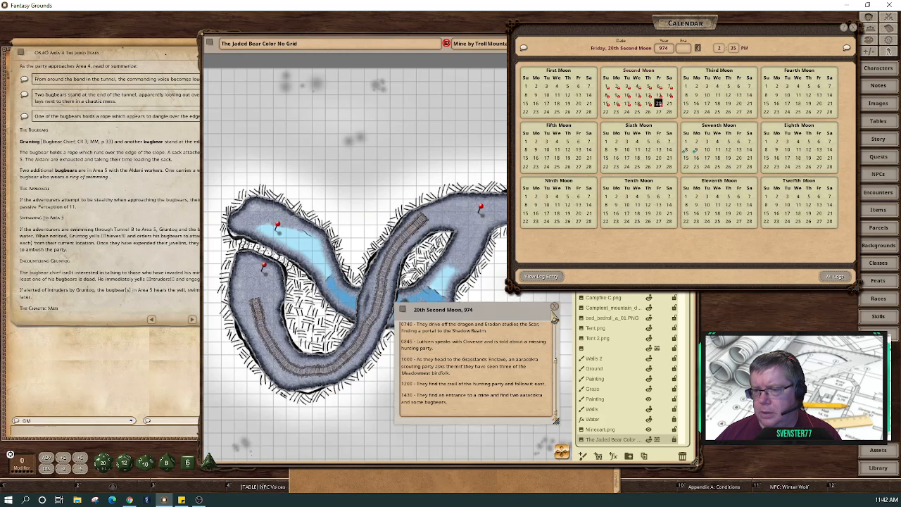
{"action": "left_click", "coordinate": [556, 315]}
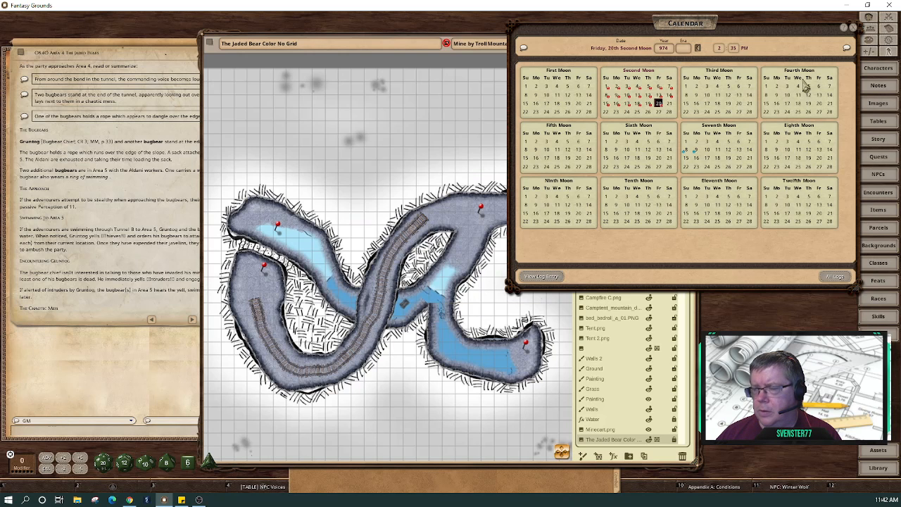
{"action": "left_click", "coordinate": [853, 28]}
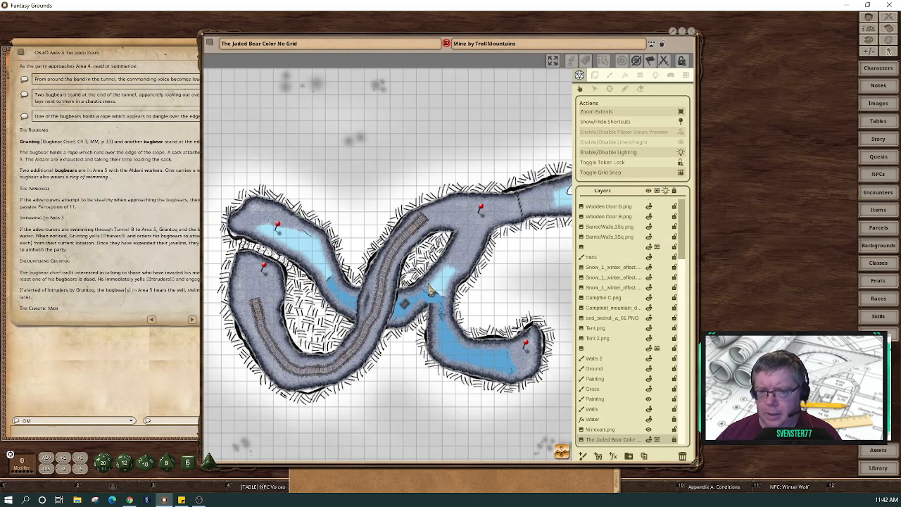
Reposition the map window beside the Area 4 text and replace the garbled characters around the "Hurry up!" line with quotation marks.
{"action": "left_click_drag", "start_coordinate": [447, 56], "coordinate": [526, 42]}
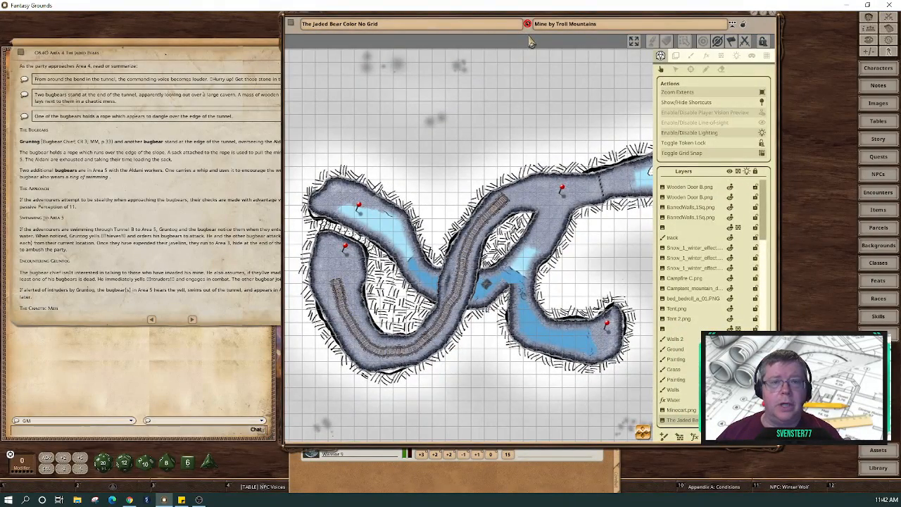
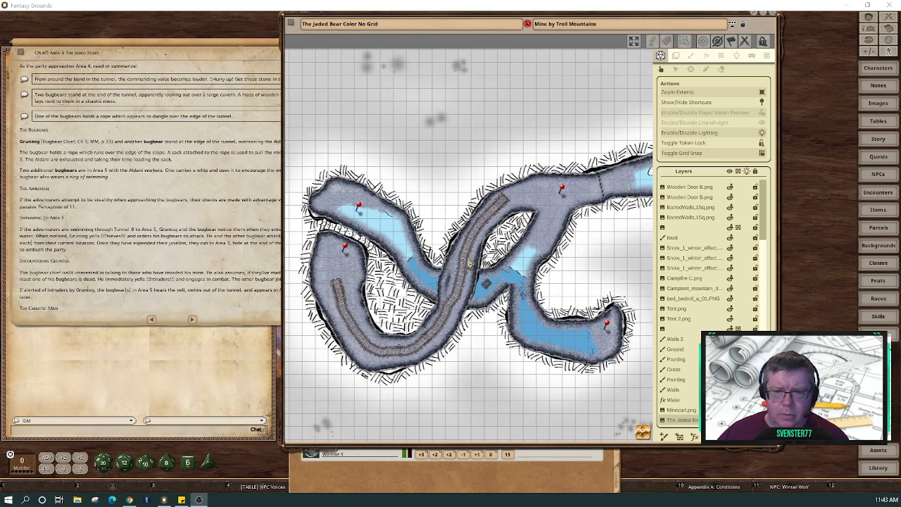
{"action": "left_click", "coordinate": [238, 135]}
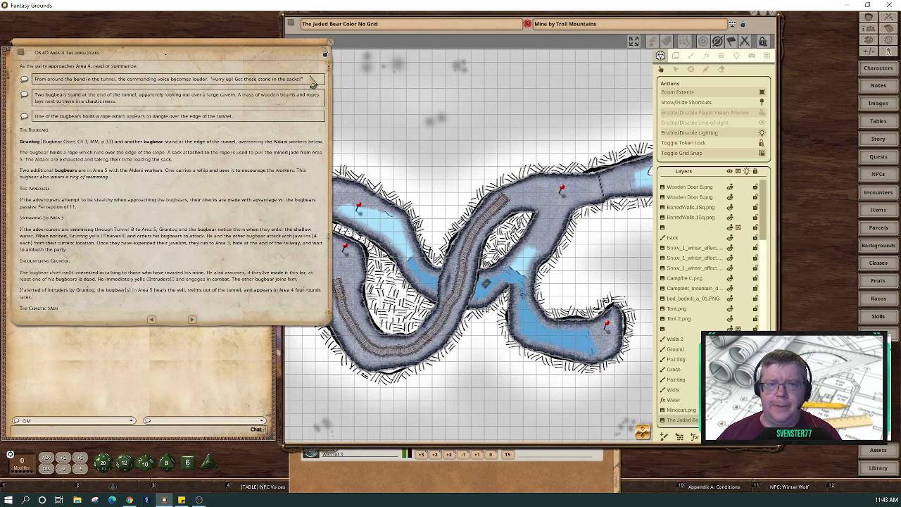
Post the opening Area 4 read-aloud text to chat, and split the "Hurry up!" quote into its own chat-framed paragraph.
{"action": "left_click", "coordinate": [24, 80]}
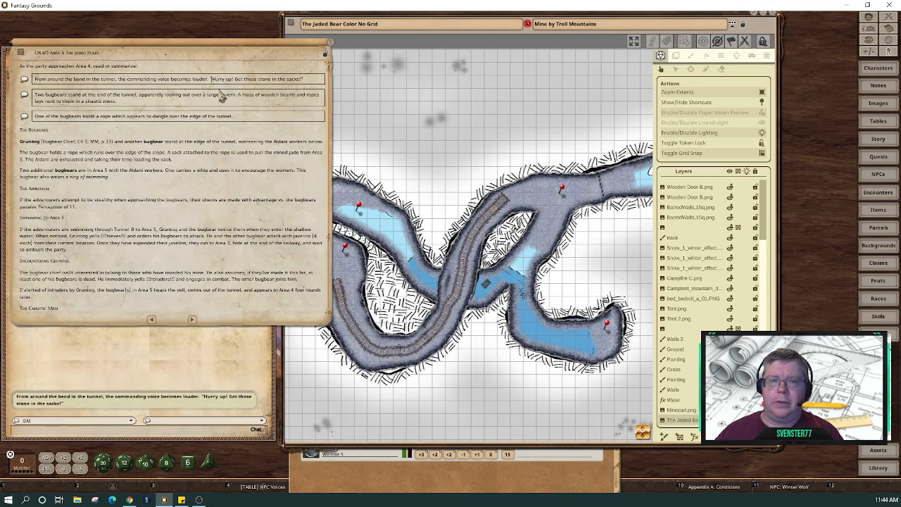
{"action": "key", "text": "Return"}
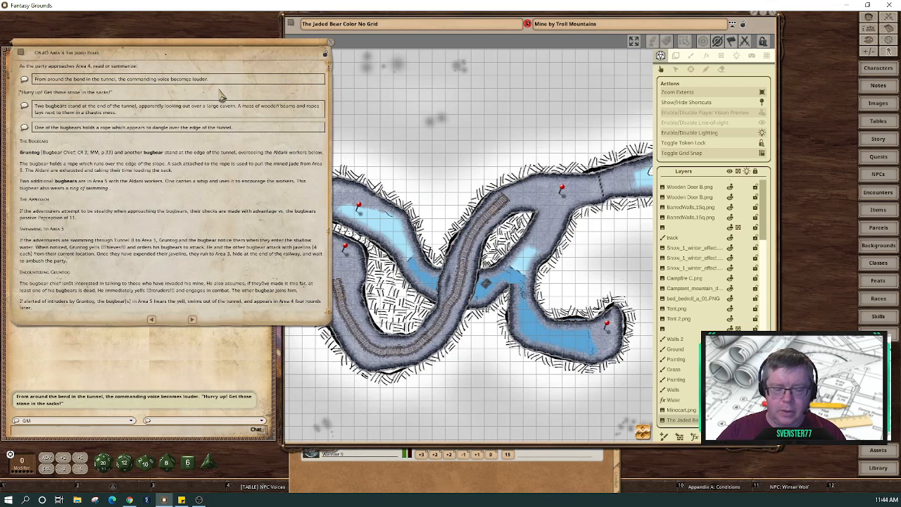
{"action": "key", "text": "ctrl+3"}
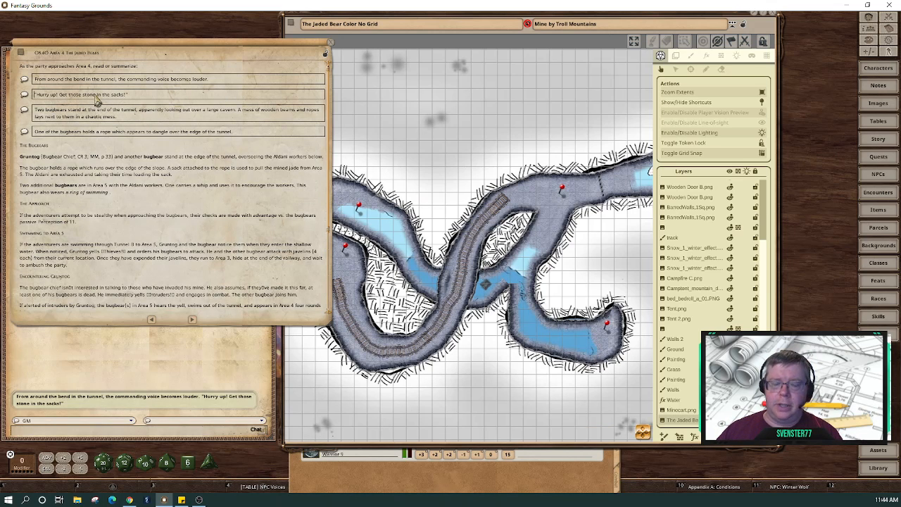
{"action": "key", "text": "ctrl+3"}
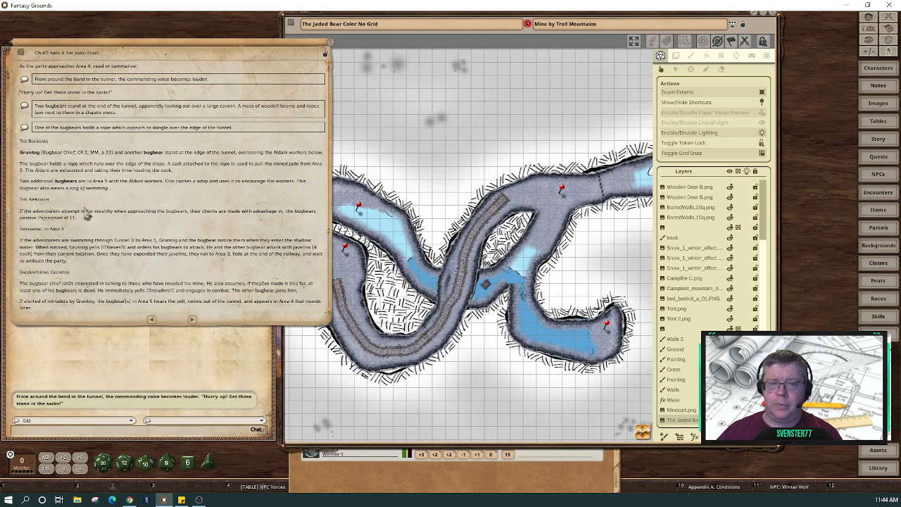
{"action": "key", "text": "ctrl+2"}
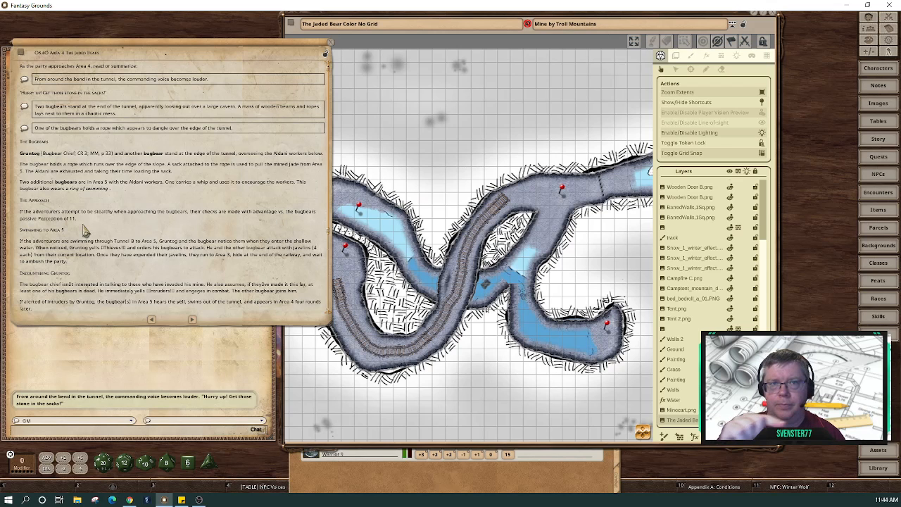
{"action": "key", "text": "ctrl+3"}
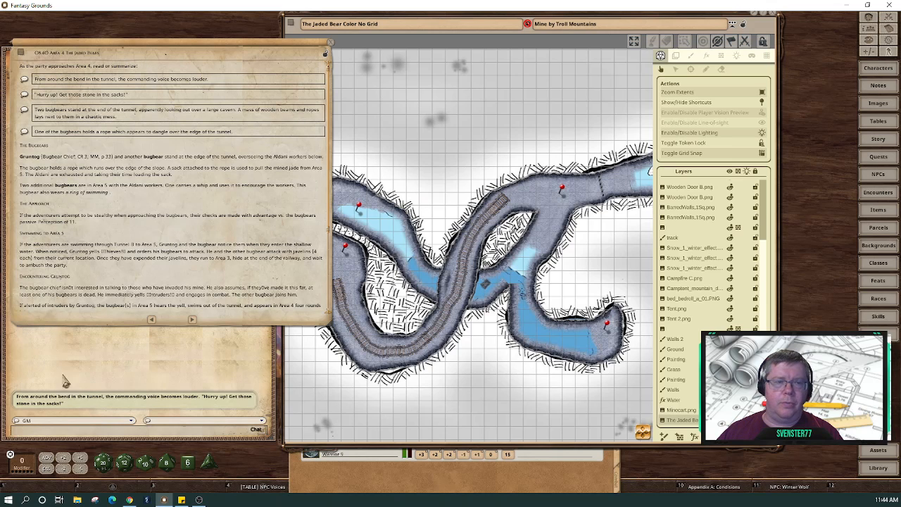
Assign the speaker "Commanding Voice" to the "Hurry up!" quote and post it to chat.
{"action": "right_click", "coordinate": [88, 98]}
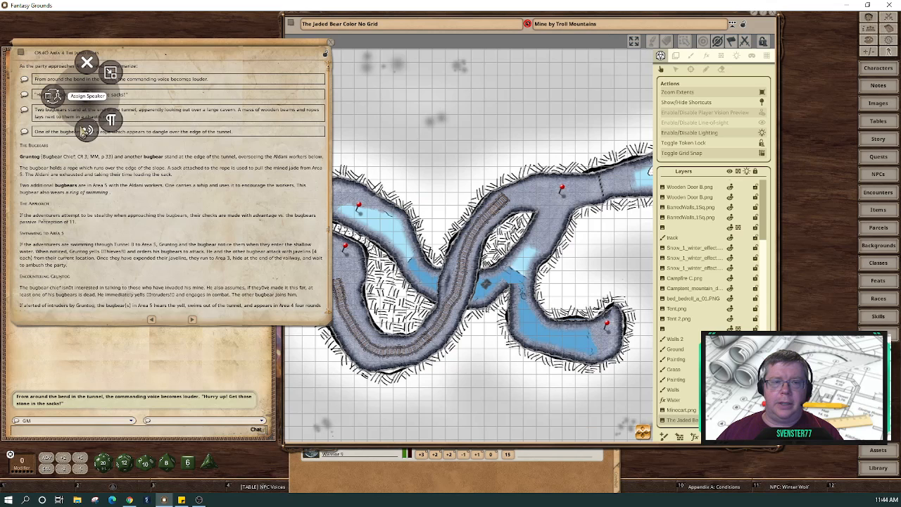
{"action": "left_click", "coordinate": [86, 131]}
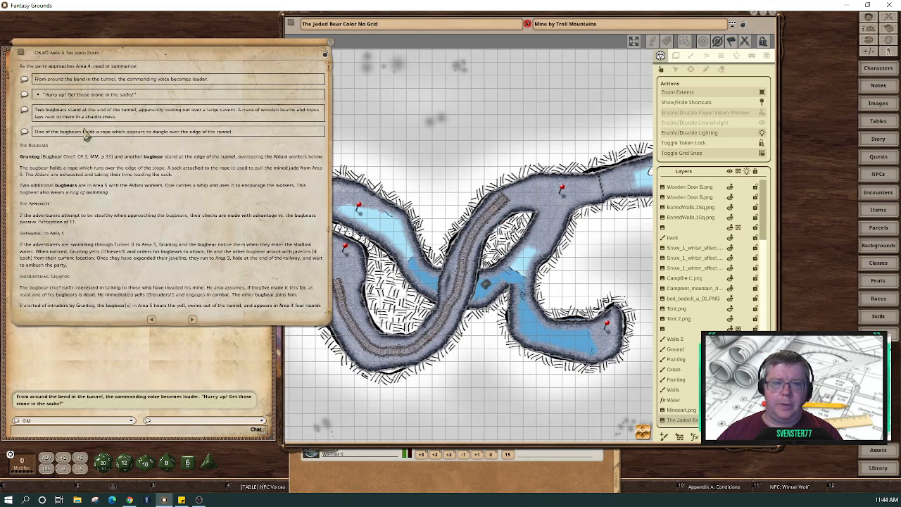
{"action": "type", "text": "Commoner"}
{"action": "type", "text": "ing Voice"}
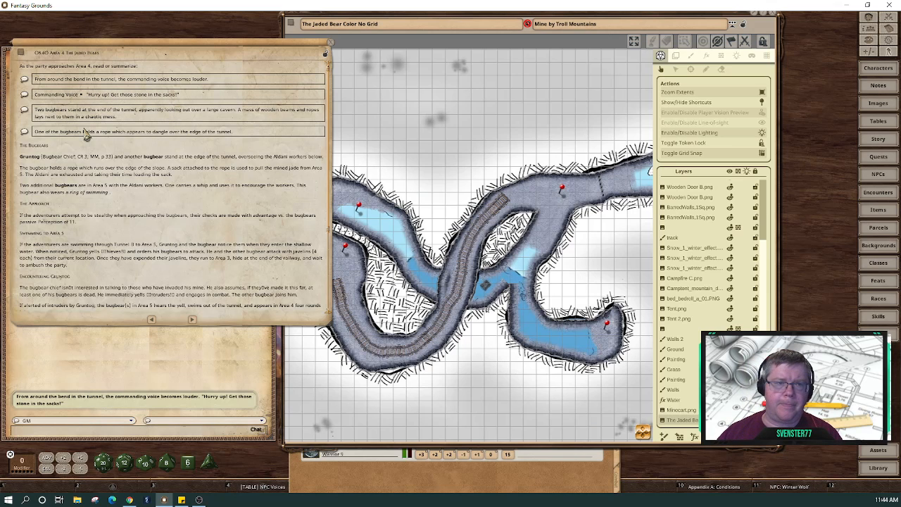
{"action": "left_click", "coordinate": [24, 95]}
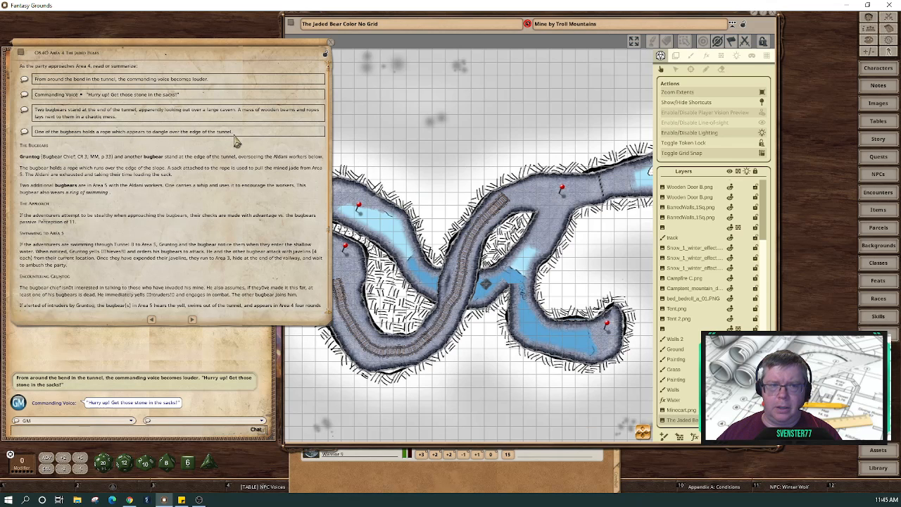
Move the map window clear of the Area 4 text, and temporarily raise the Jaded Bear base layer to inspect the original tunnel drawing.
{"action": "left_click", "coordinate": [450, 205]}
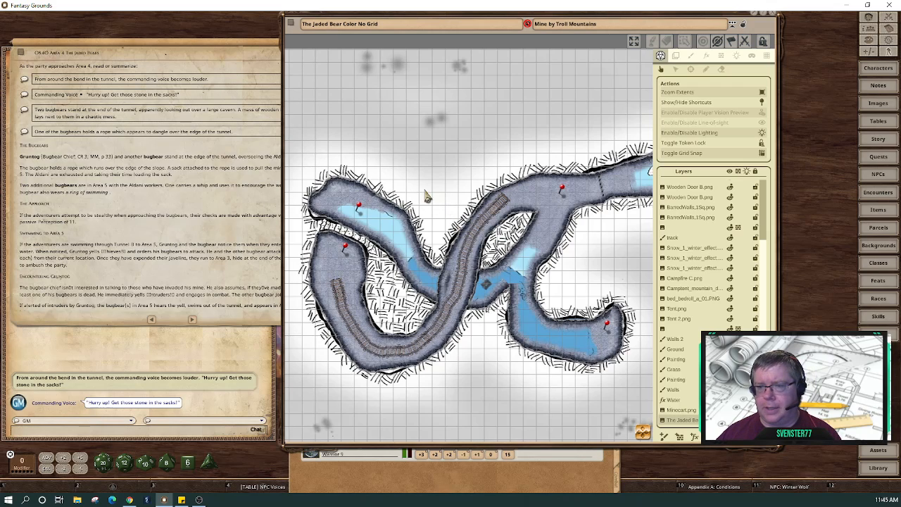
{"action": "left_click_drag", "start_coordinate": [418, 40], "coordinate": [497, 49]}
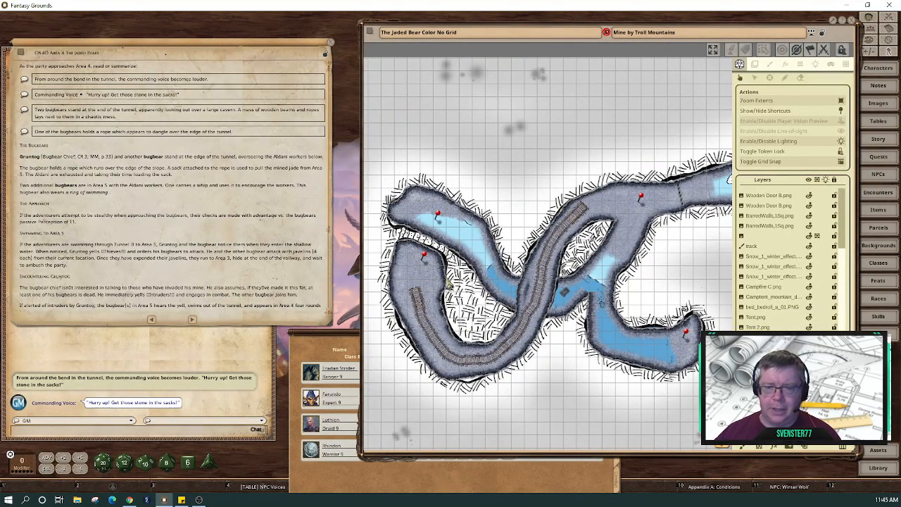
{"action": "scroll", "coordinate": [422, 289], "scroll_direction": "up", "scroll_amount": 2}
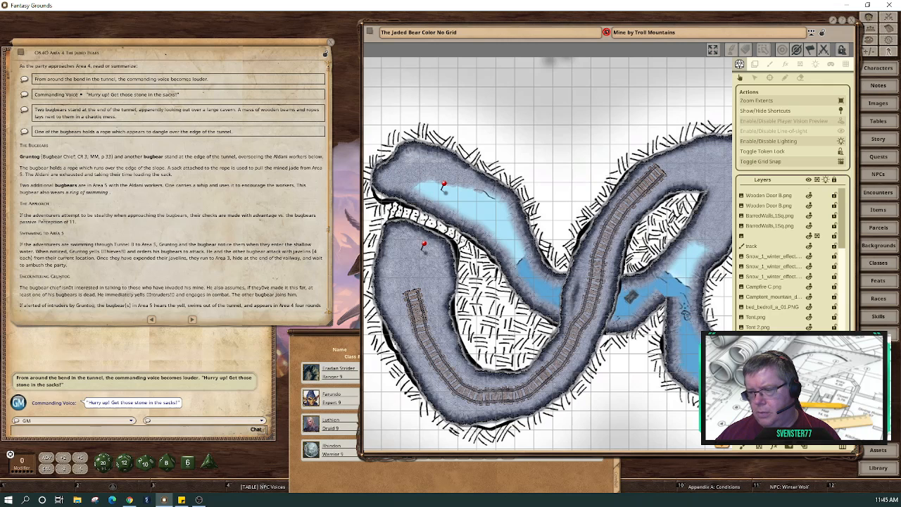
{"action": "left_click", "coordinate": [750, 204]}
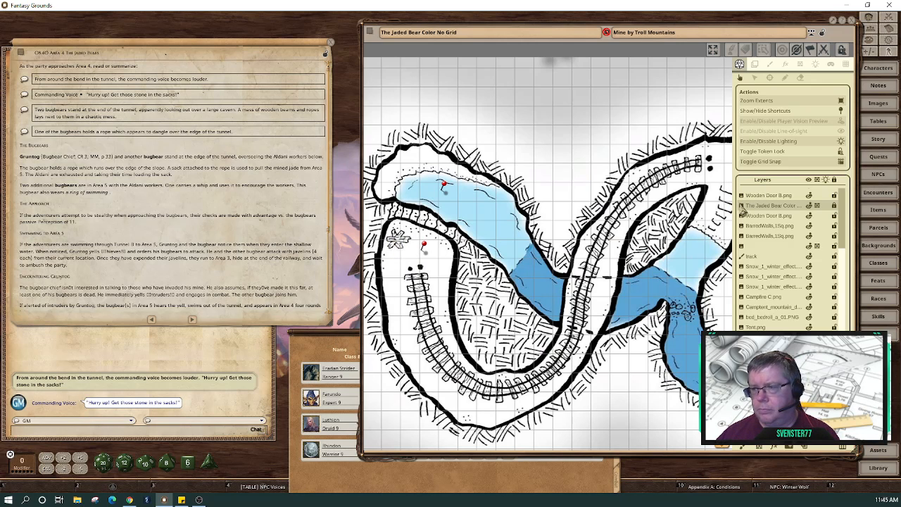
{"action": "left_click_drag", "start_coordinate": [744, 205], "coordinate": [744, 345]}
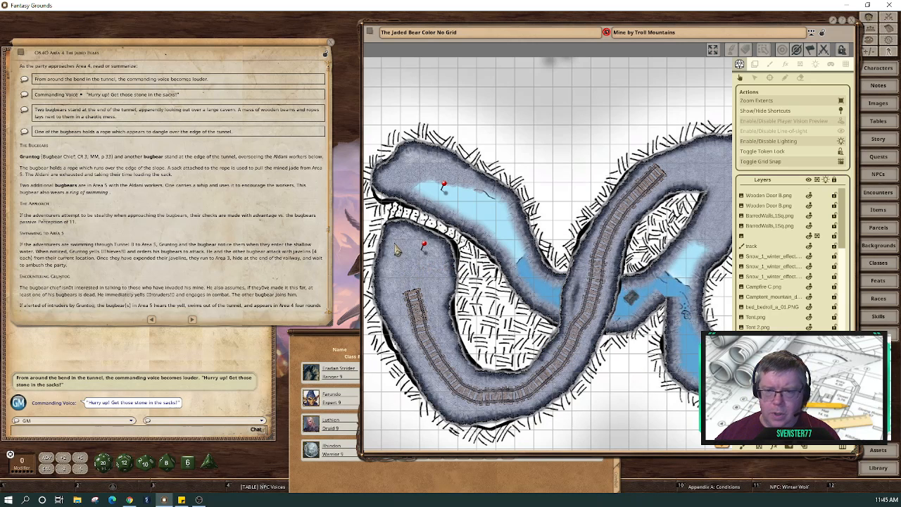
Bring the party sheet forward and close it, and place the map window right beside the Area 4 text.
{"action": "left_click", "coordinate": [477, 487]}
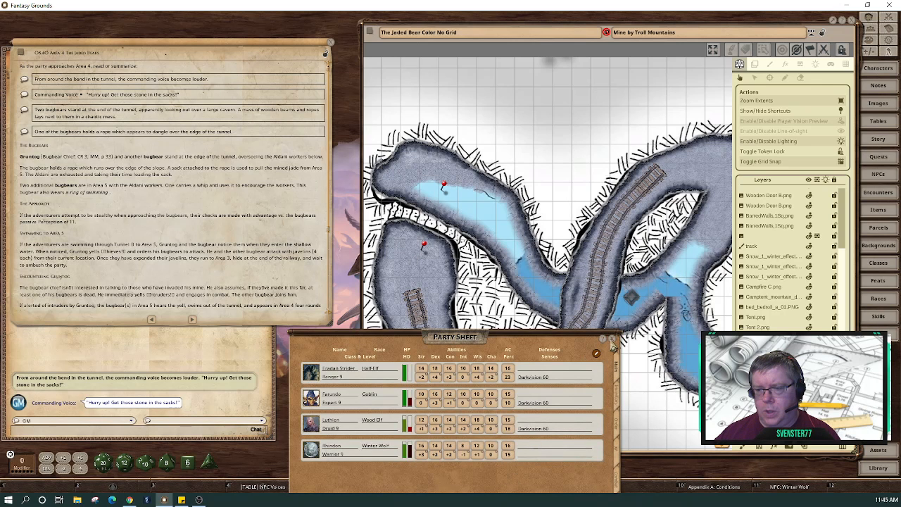
{"action": "left_click", "coordinate": [612, 338]}
{"action": "left_click_drag", "start_coordinate": [569, 50], "coordinate": [545, 49]}
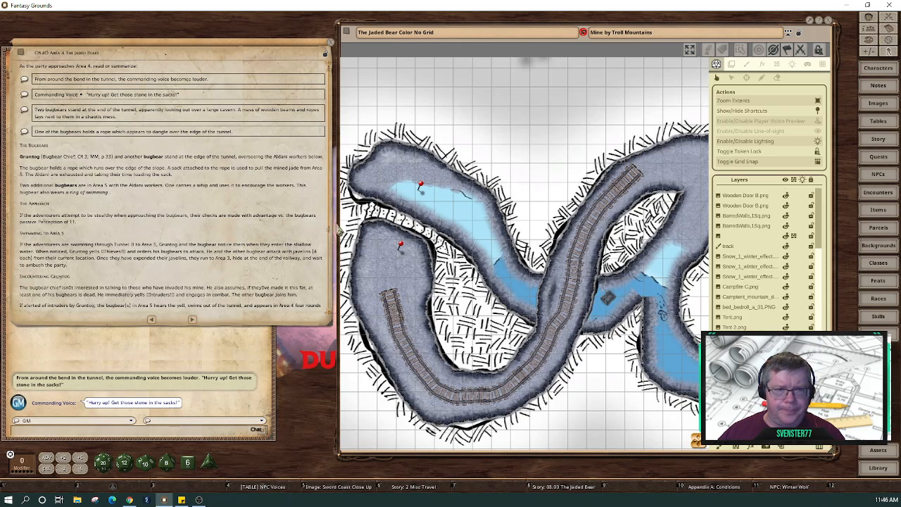
Open the encounter linked in the Area 4 text and place its window over the chat area, clear of the map.
{"action": "scroll", "coordinate": [158, 225], "scroll_direction": "down", "scroll_amount": 4}
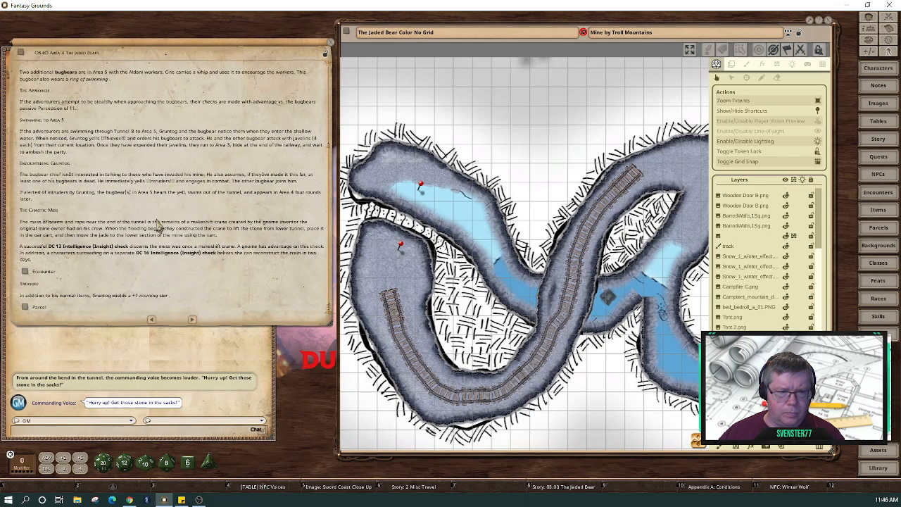
{"action": "left_click", "coordinate": [25, 271]}
{"action": "left_click_drag", "start_coordinate": [362, 144], "coordinate": [594, 124]}
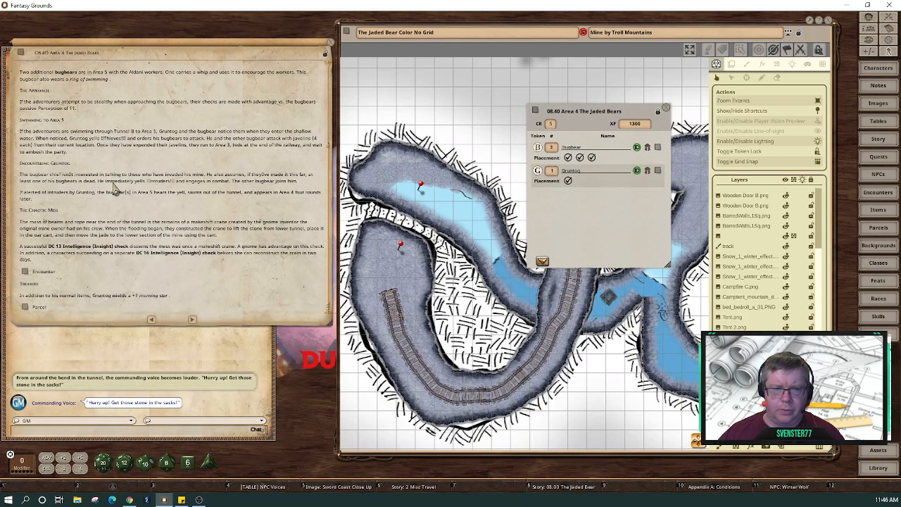
{"action": "scroll", "coordinate": [116, 187], "scroll_direction": "up", "scroll_amount": 4}
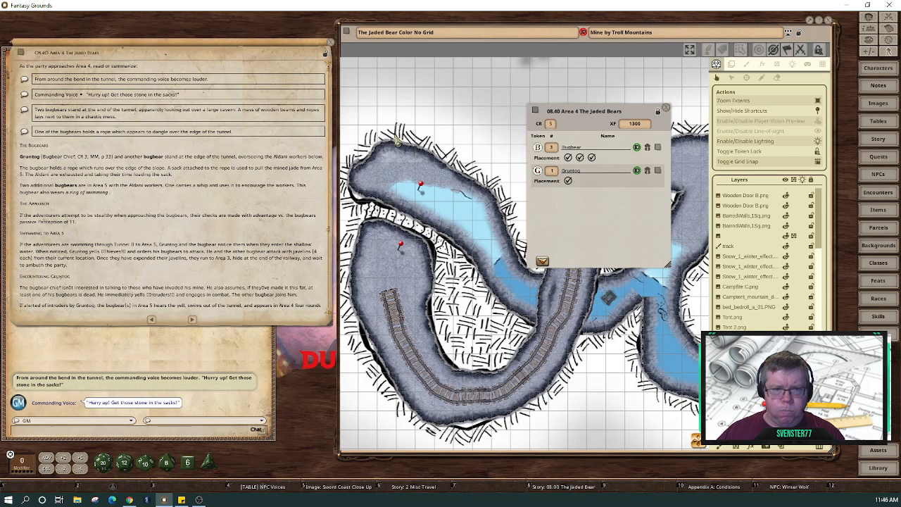
{"action": "left_click_drag", "start_coordinate": [577, 118], "coordinate": [218, 309]}
Open the Area 5 The Flooded Aldani story from its map pin, widen its window and read through to the treasure section.
{"action": "double_click", "coordinate": [421, 187]}
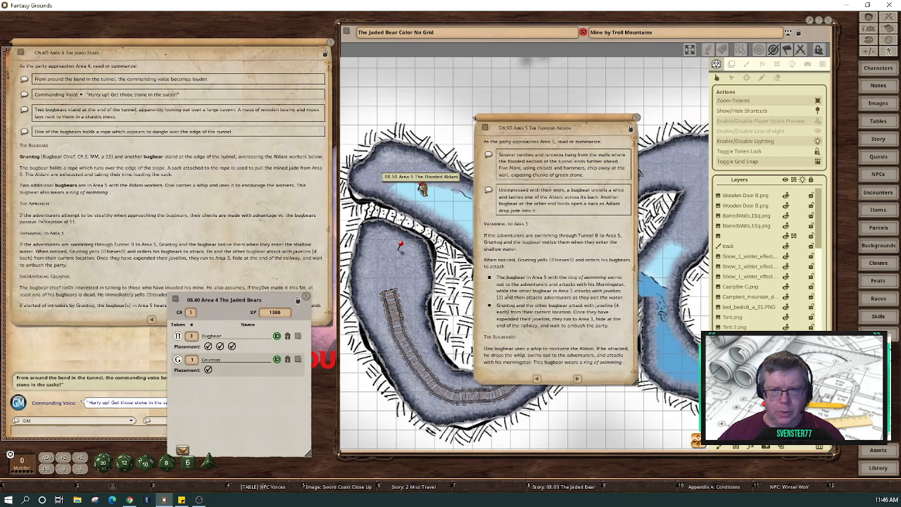
{"action": "scroll", "coordinate": [568, 226], "scroll_direction": "down", "scroll_amount": 3}
{"action": "scroll", "coordinate": [567, 226], "scroll_direction": "down", "scroll_amount": 2}
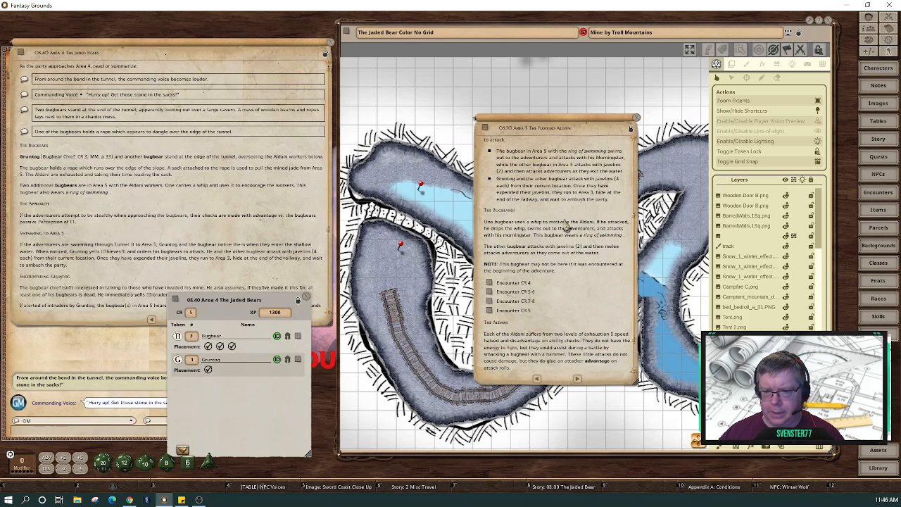
{"action": "scroll", "coordinate": [567, 227], "scroll_direction": "down", "scroll_amount": 2}
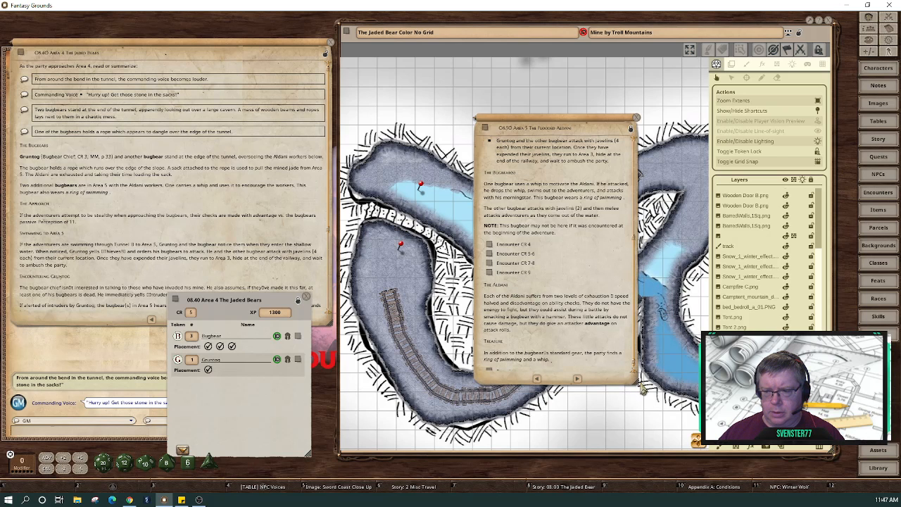
{"action": "left_click_drag", "start_coordinate": [638, 383], "coordinate": [742, 382]}
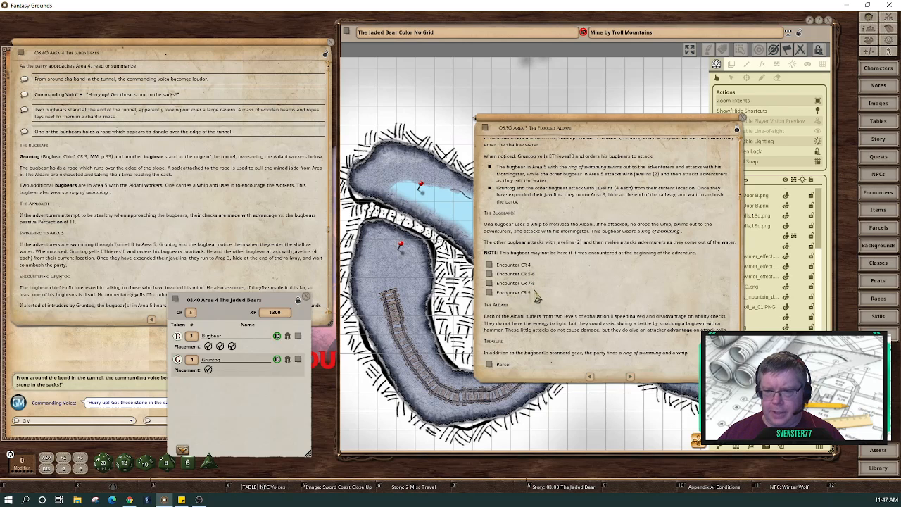
Open the Area 5 Encounter CR 9 beside the Area 4 encounter and compare it with the bugbear details in the Area 4 text.
{"action": "left_click", "coordinate": [492, 292]}
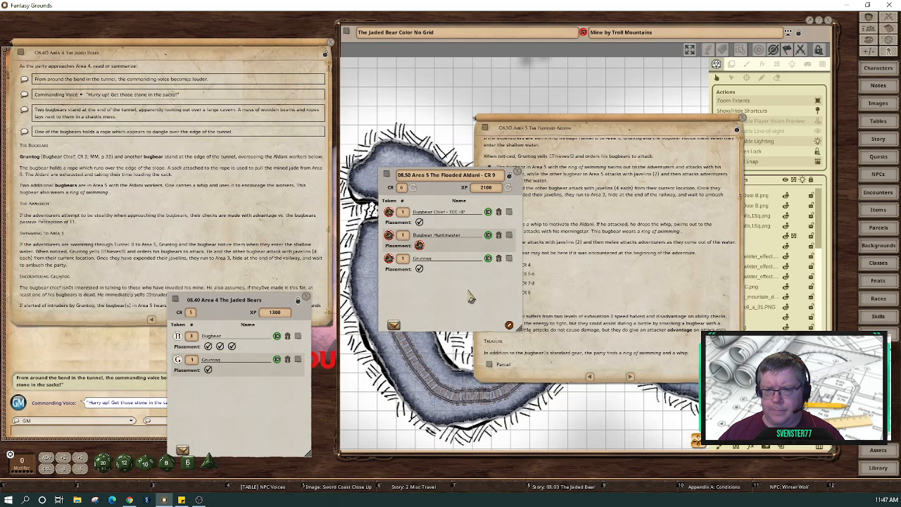
{"action": "left_click_drag", "start_coordinate": [471, 297], "coordinate": [411, 430]}
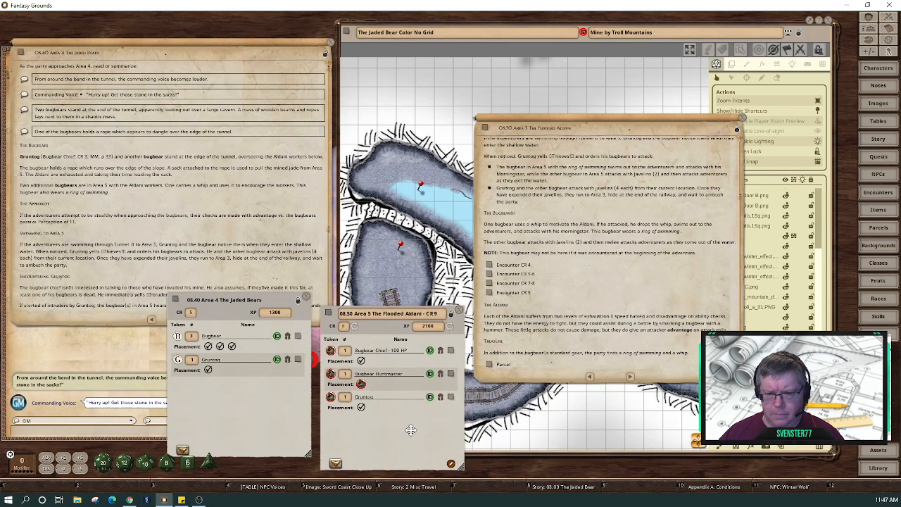
{"action": "left_click", "coordinate": [210, 185]}
{"action": "scroll", "coordinate": [202, 180], "scroll_direction": "down", "scroll_amount": 5}
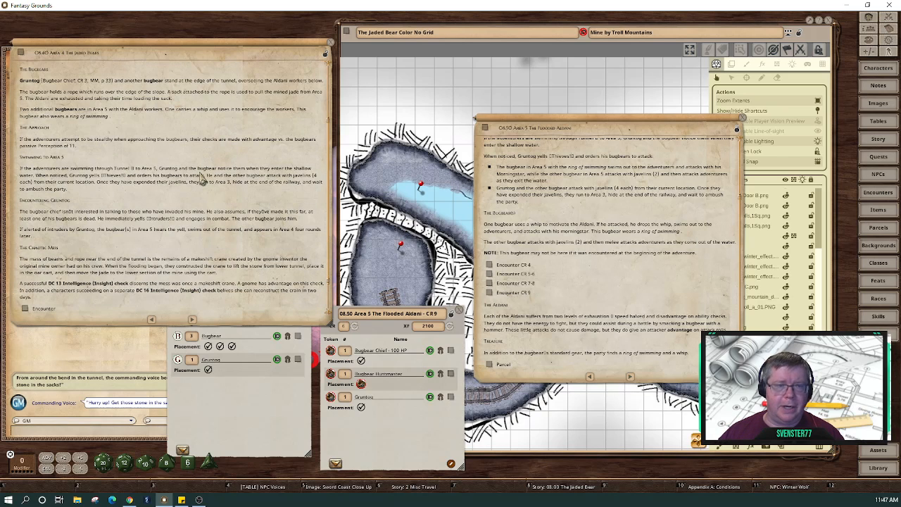
{"action": "scroll", "coordinate": [202, 179], "scroll_direction": "down", "scroll_amount": 3}
{"action": "scroll", "coordinate": [202, 179], "scroll_direction": "up", "scroll_amount": 4}
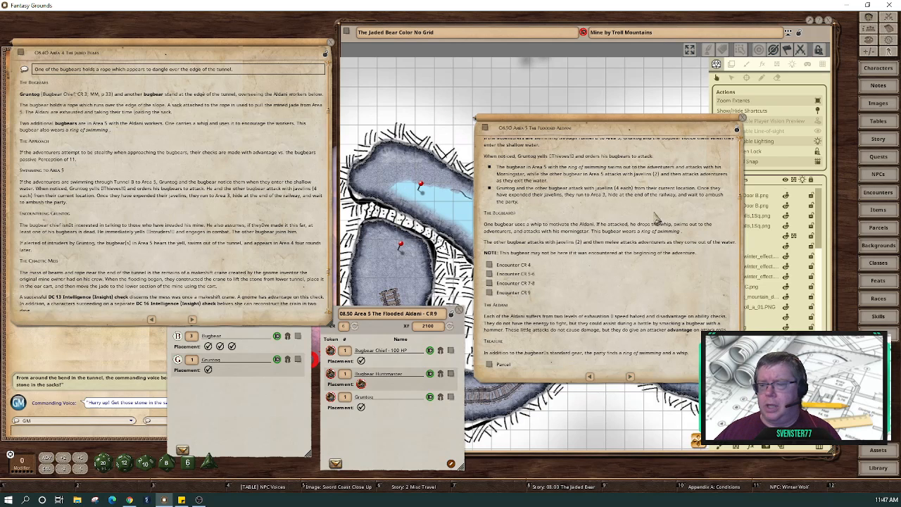
Open the Assets window, move the map alongside it, and add a layer folder named "Outside" to the map.
{"action": "left_click", "coordinate": [880, 454]}
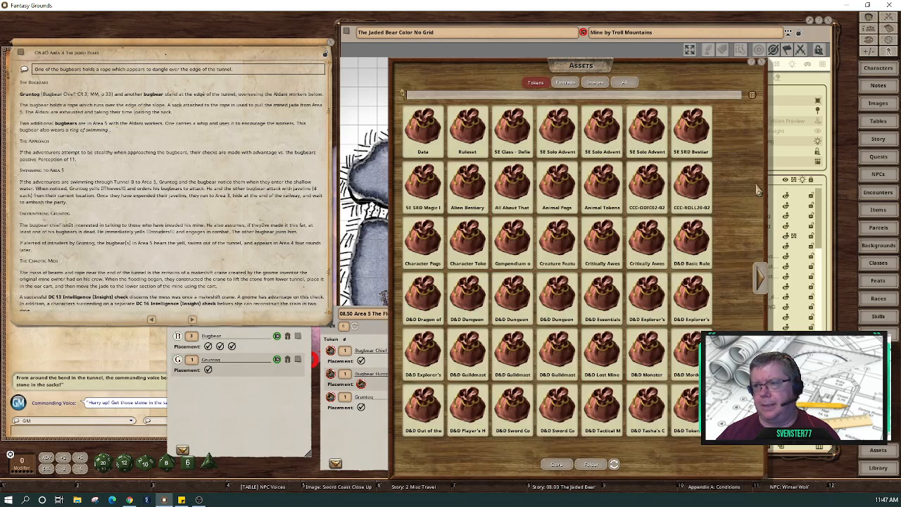
{"action": "left_click_drag", "start_coordinate": [575, 54], "coordinate": [307, 55]}
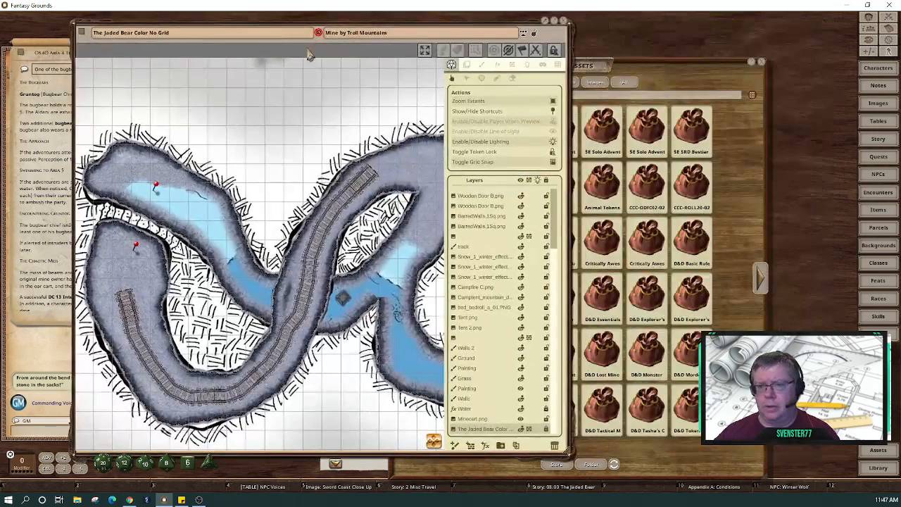
{"action": "left_click", "coordinate": [492, 225]}
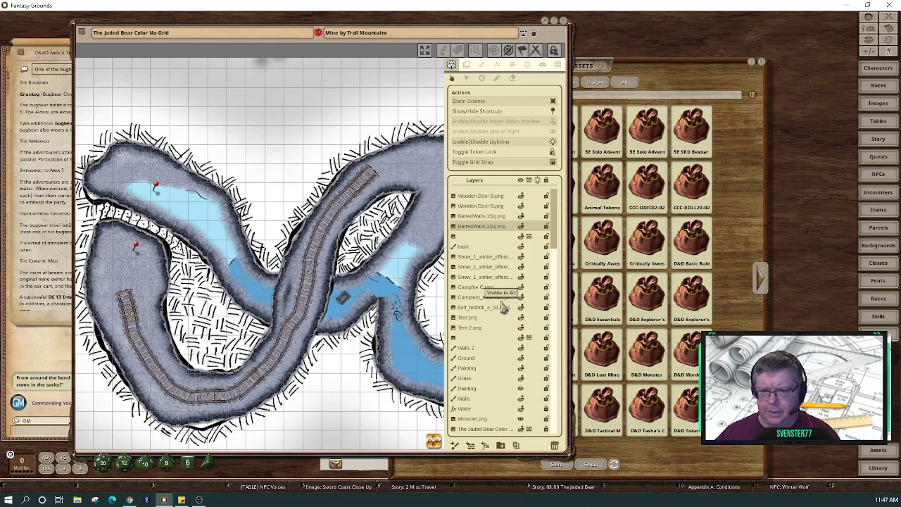
{"action": "left_click", "coordinate": [507, 277]}
{"action": "scroll", "coordinate": [404, 313], "scroll_direction": "down", "scroll_amount": 5}
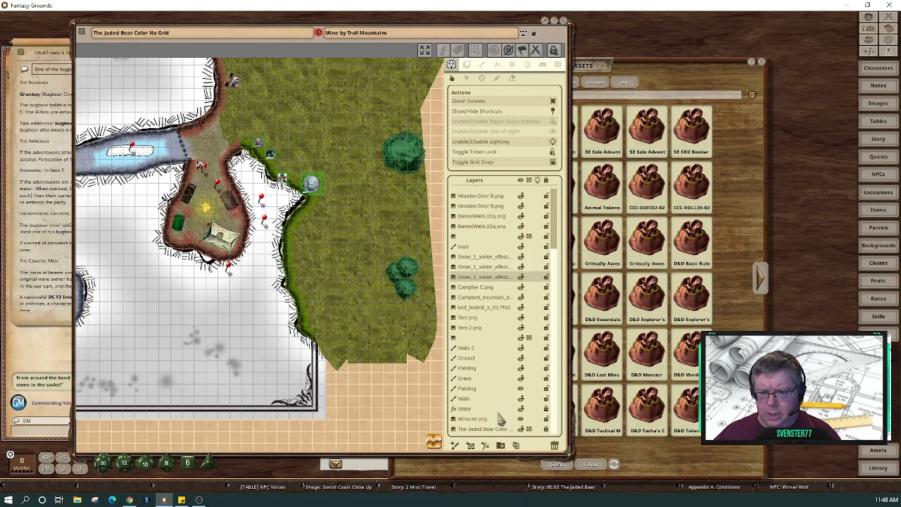
{"action": "left_click", "coordinate": [501, 446]}
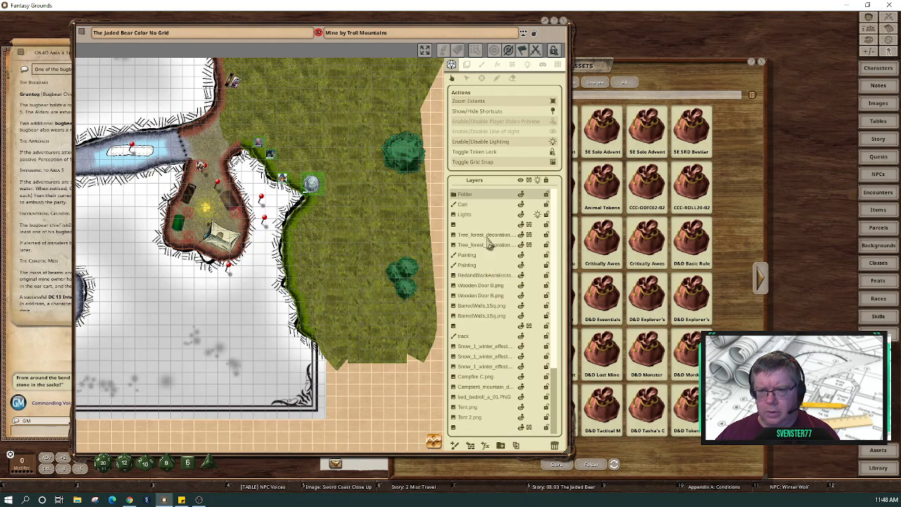
{"action": "double_click", "coordinate": [477, 197]}
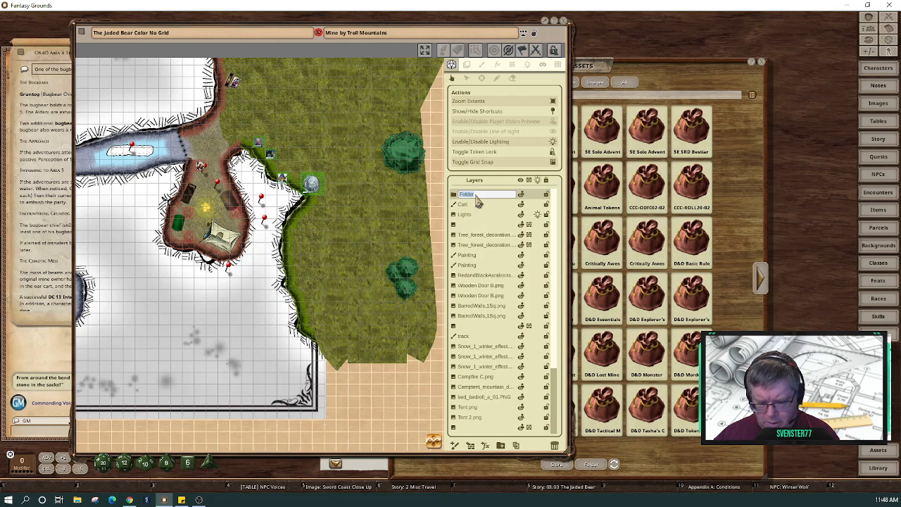
{"action": "type", "text": "Outside"}
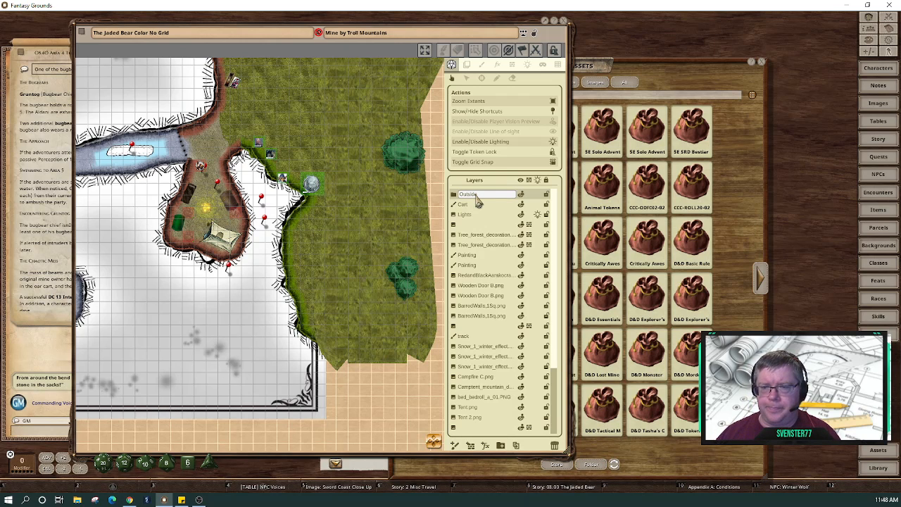
Move the Cart layer and all layers from Lights through the unnamed one below Tent 2.png into the Outside folder, and collapse the folder.
{"action": "key", "text": "Return"}
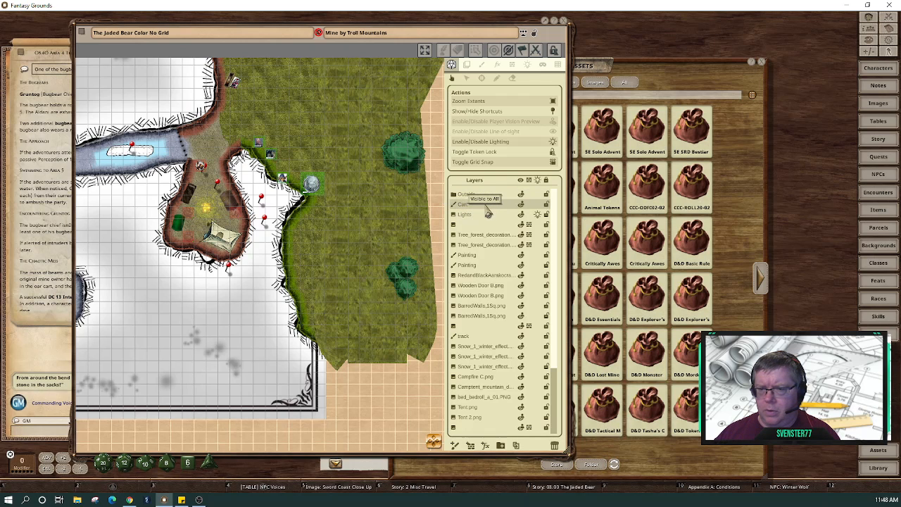
{"action": "scroll", "coordinate": [493, 239], "scroll_direction": "down", "scroll_amount": 5}
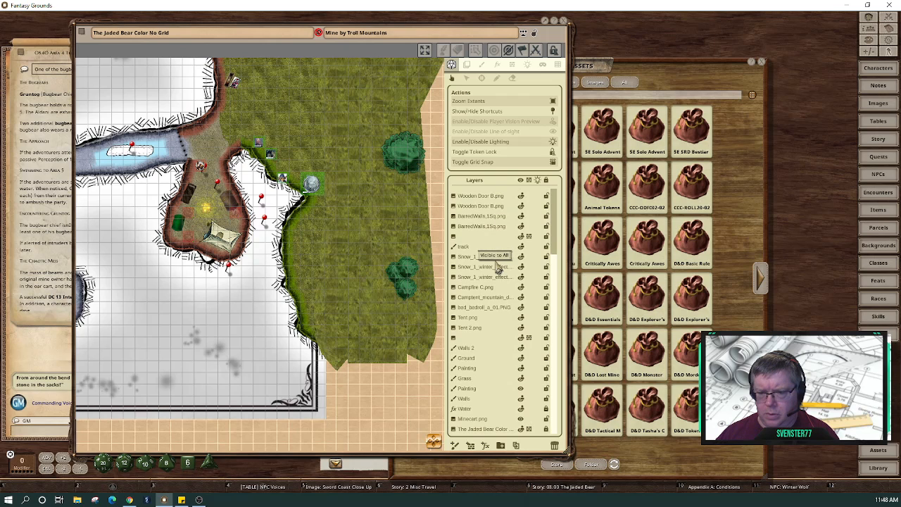
{"action": "scroll", "coordinate": [497, 261], "scroll_direction": "up", "scroll_amount": 5}
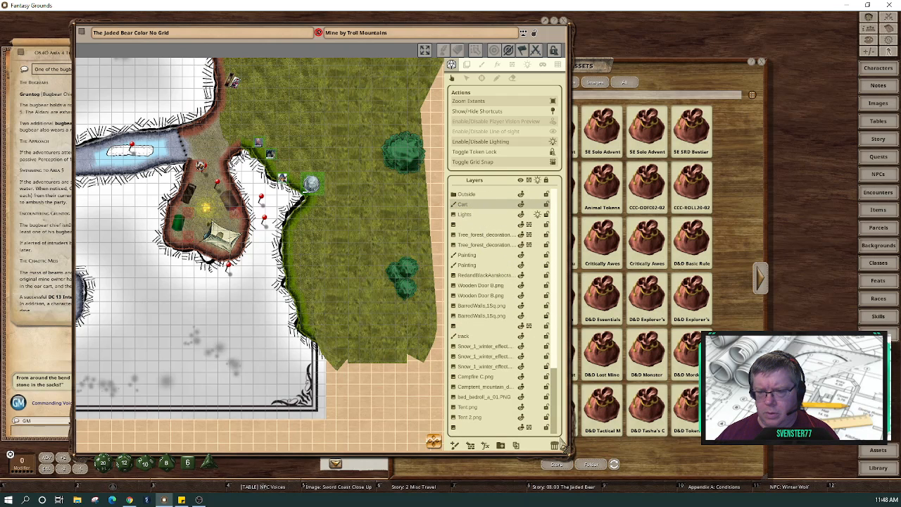
{"action": "scroll", "coordinate": [485, 274], "scroll_direction": "down", "scroll_amount": 9}
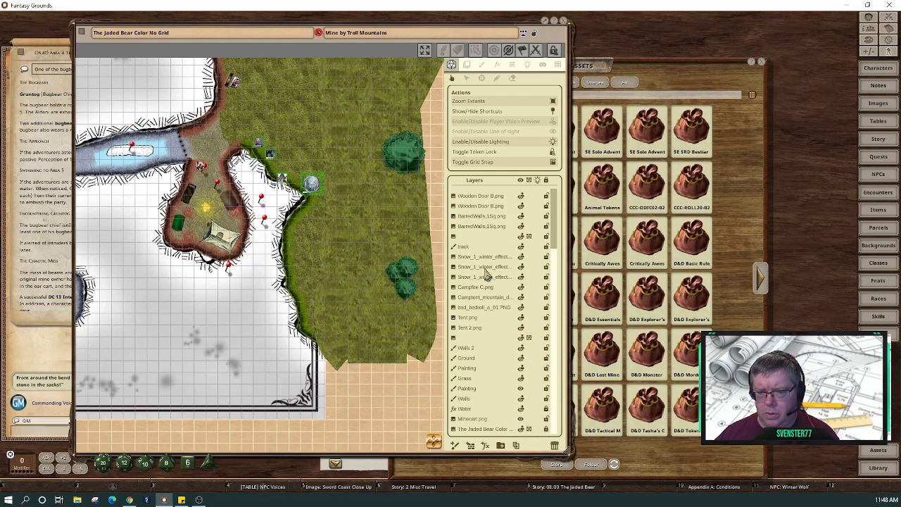
{"action": "scroll", "coordinate": [486, 274], "scroll_direction": "up", "scroll_amount": 8}
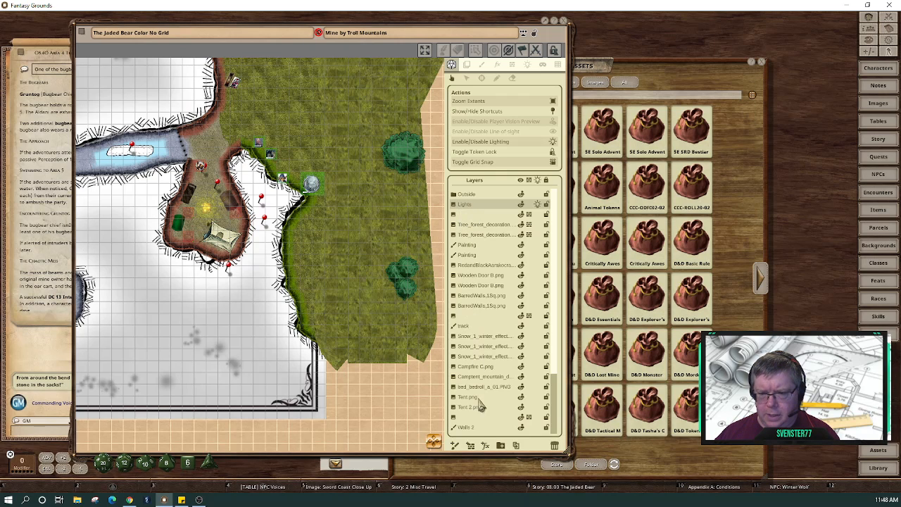
{"action": "scroll", "coordinate": [474, 421], "scroll_direction": "down", "scroll_amount": 2}
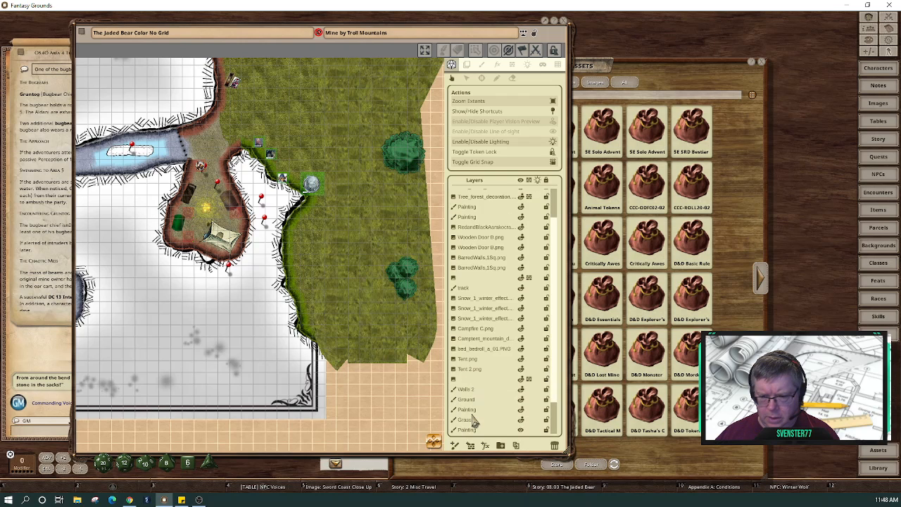
{"action": "left_click", "coordinate": [460, 381], "text": "shift"}
{"action": "left_click_drag", "start_coordinate": [477, 374], "coordinate": [465, 201]}
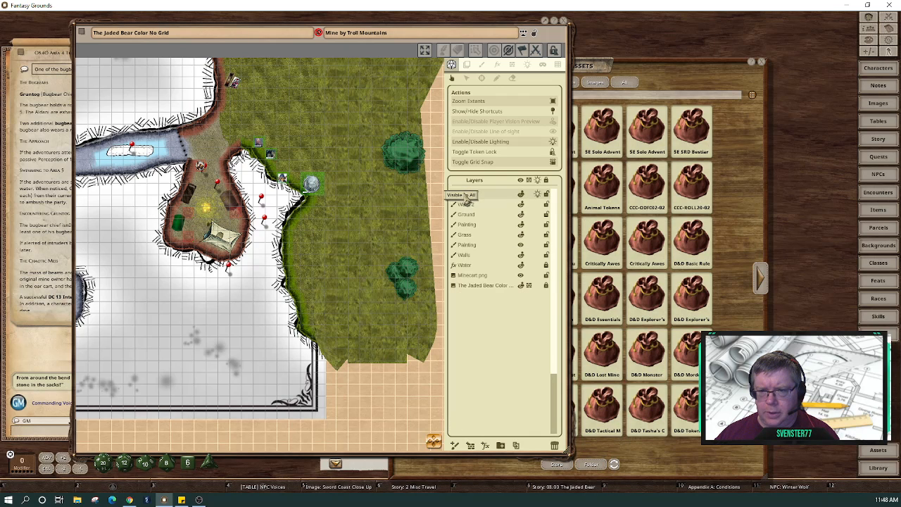
{"action": "left_click", "coordinate": [492, 195]}
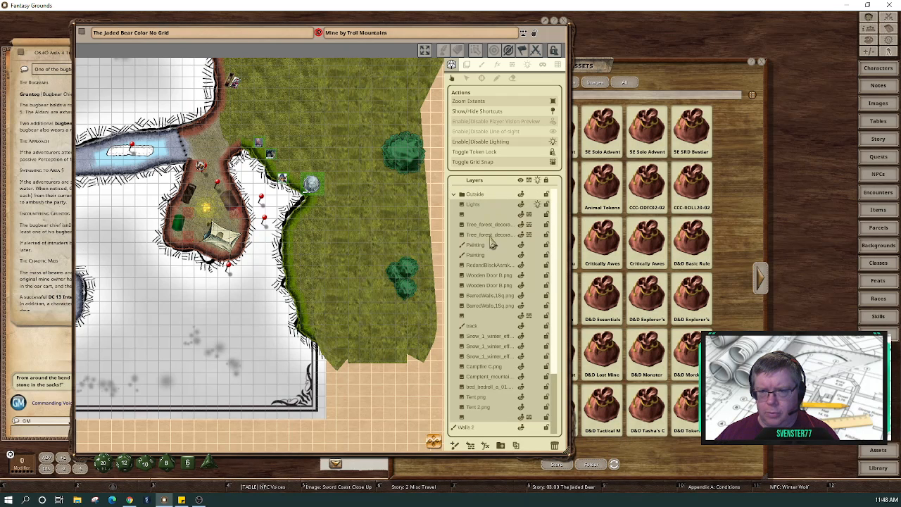
{"action": "left_click", "coordinate": [454, 194]}
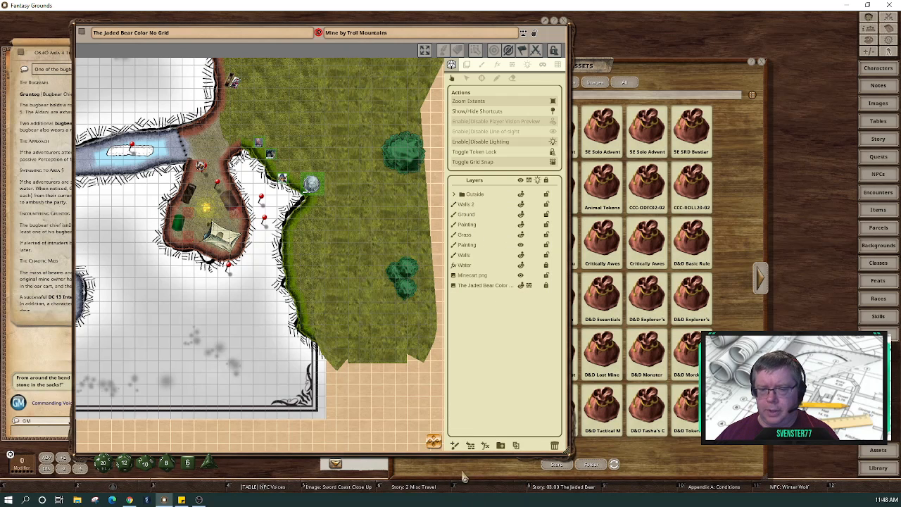
Add a new paint layer above the Outside folder and name it "Area 4 shade".
{"action": "left_click", "coordinate": [454, 444]}
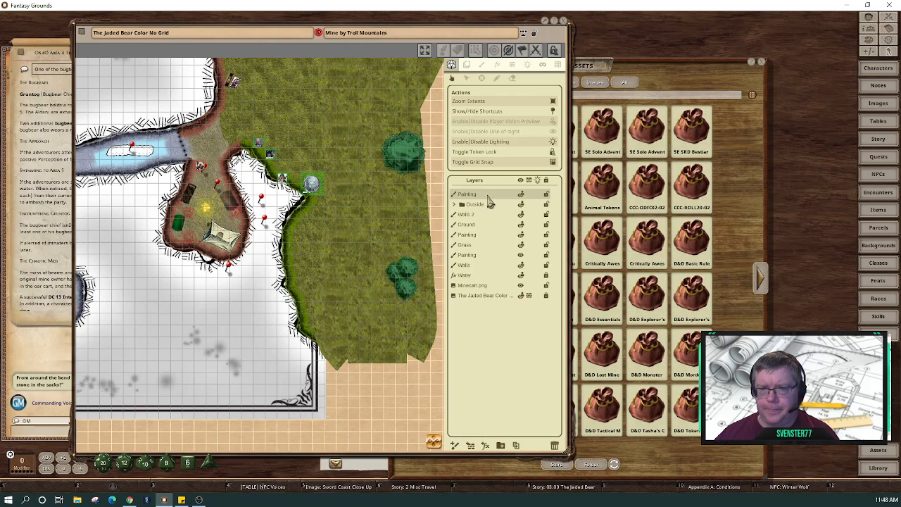
{"action": "double_click", "coordinate": [470, 195]}
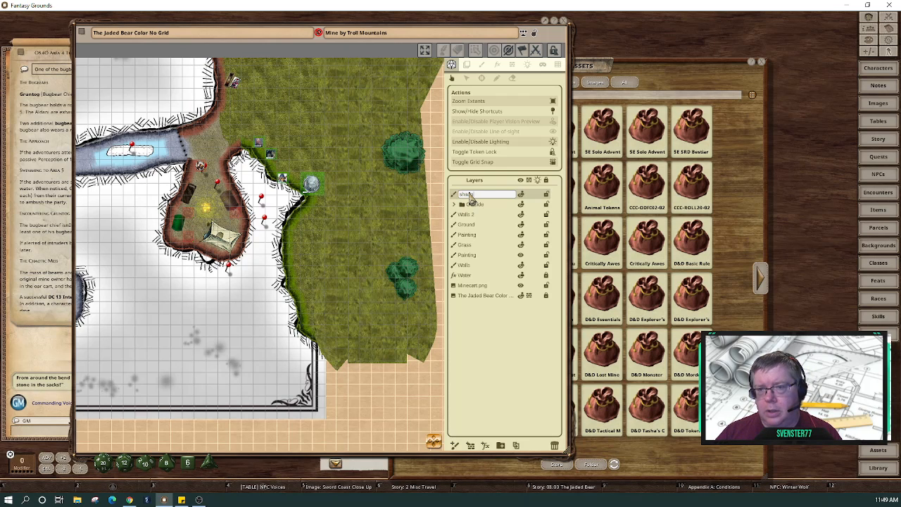
{"action": "key", "text": "BackSpace"}
{"action": "key", "text": "BackSpace"}
{"action": "key", "text": "BackSpace"}
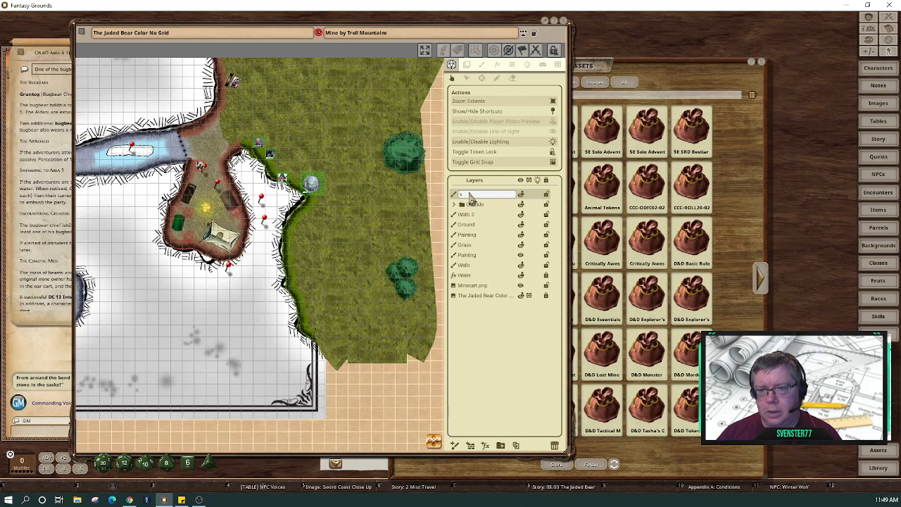
{"action": "key", "text": "BackSpace"}
{"action": "type", "text": "Are"}
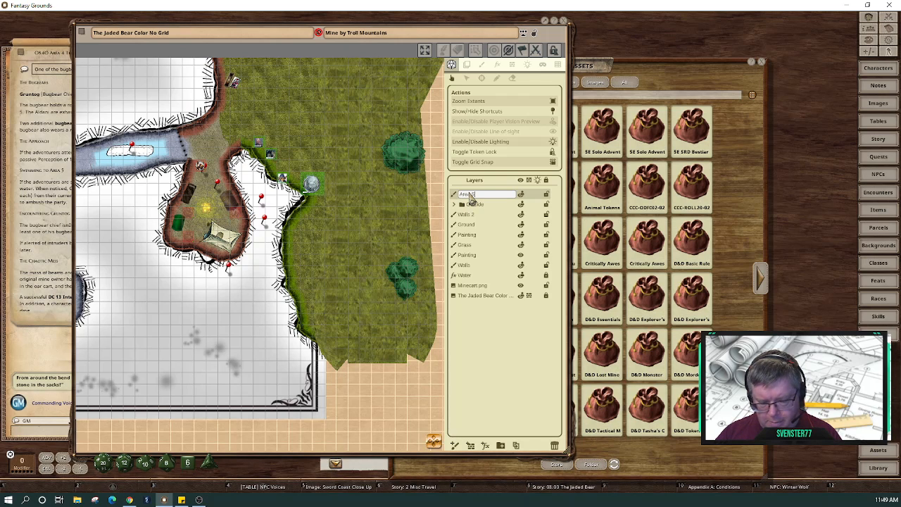
{"action": "type", "text": "a shade"}
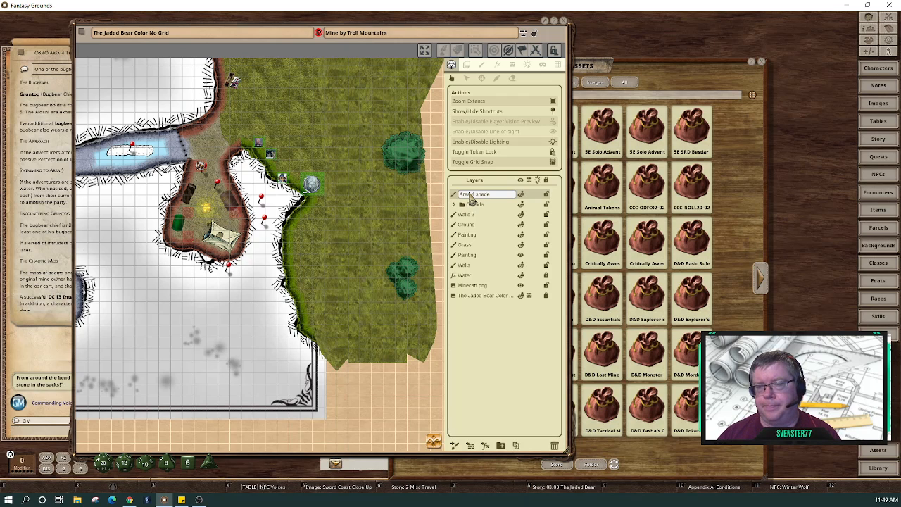
{"action": "type", "text": " 4"}
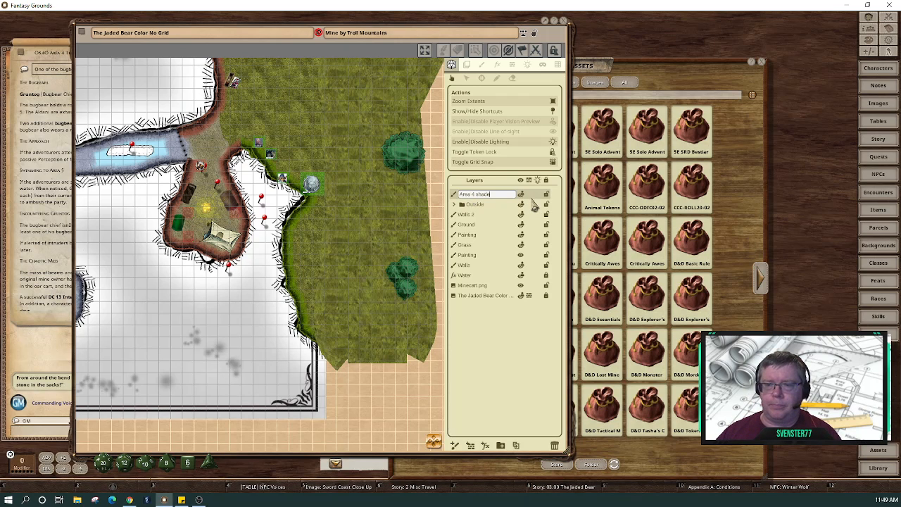
{"action": "key", "text": "Return"}
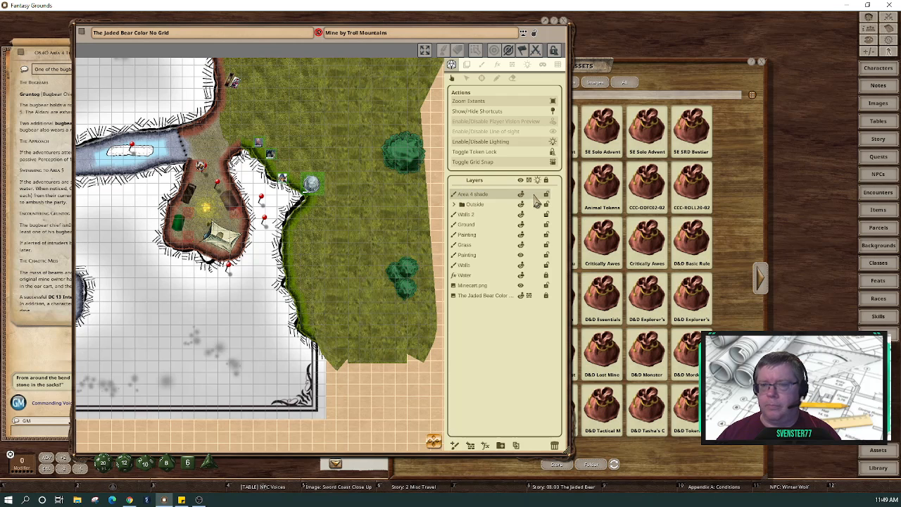
Switch the map to its painting tools, bring the Assets window in front beside the layer list, and show all asset types.
{"action": "left_click", "coordinate": [482, 65]}
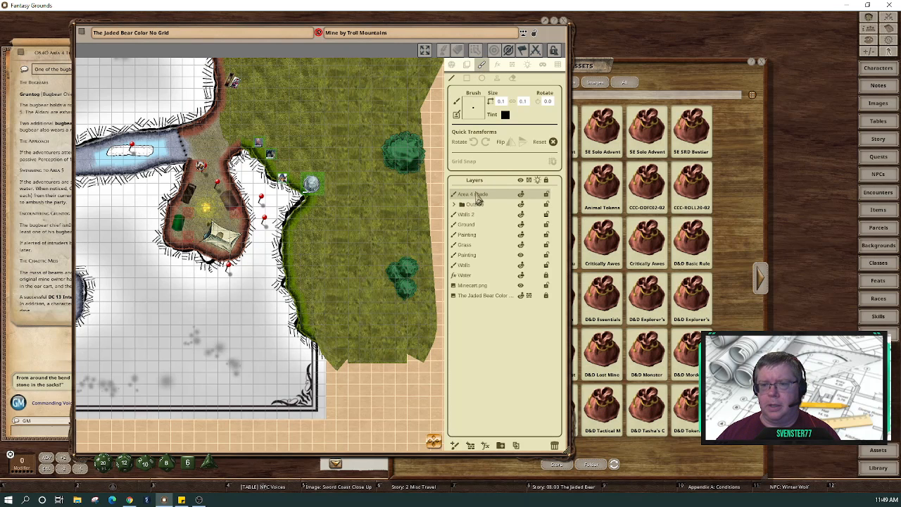
{"action": "left_click", "coordinate": [699, 69]}
{"action": "left_click_drag", "start_coordinate": [696, 67], "coordinate": [819, 41]}
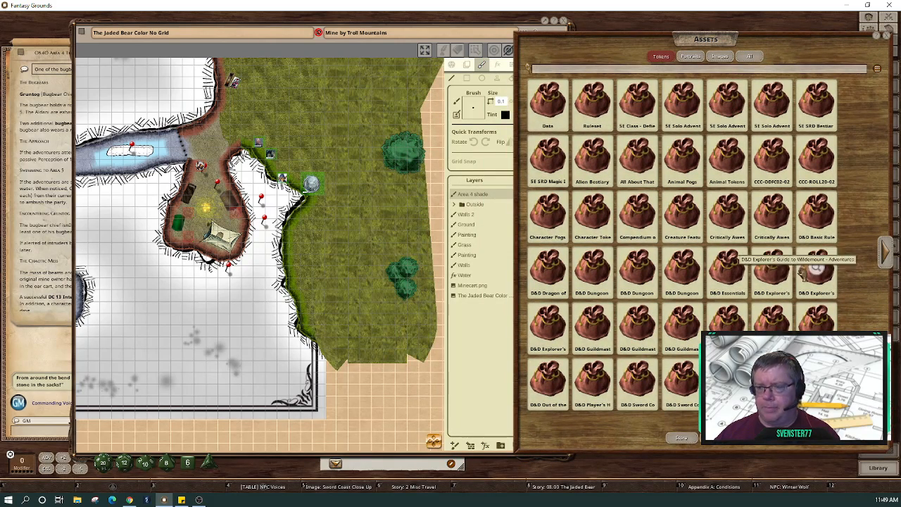
{"action": "left_click", "coordinate": [885, 260]}
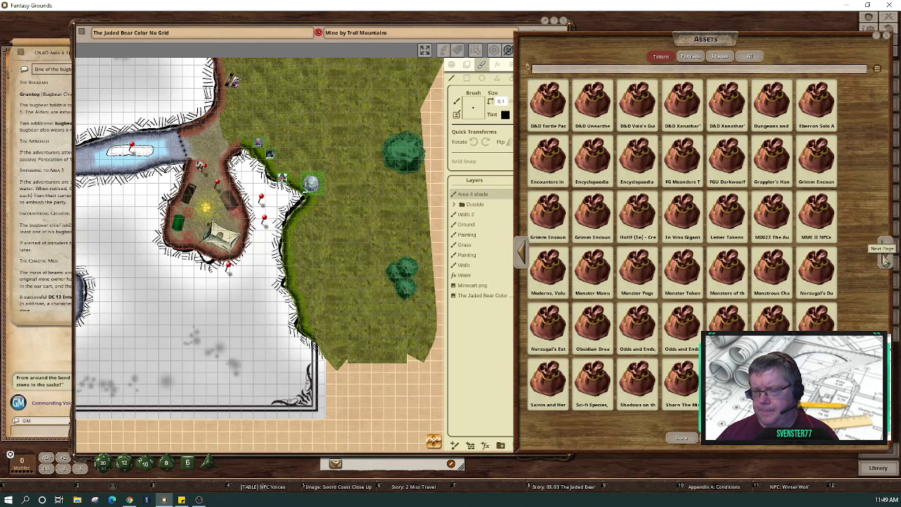
{"action": "left_click", "coordinate": [747, 58]}
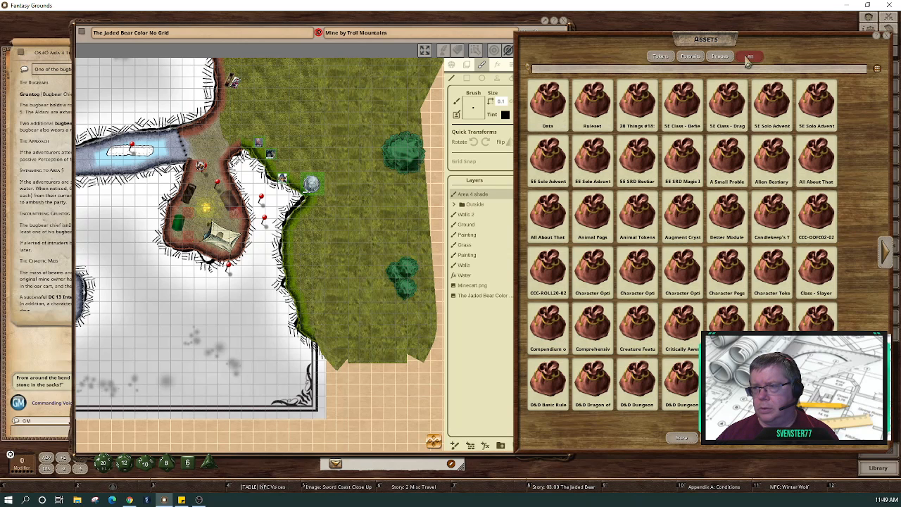
Find the FG Art Pack 2019 module among the assets and open its decorations folder.
{"action": "left_click", "coordinate": [885, 258]}
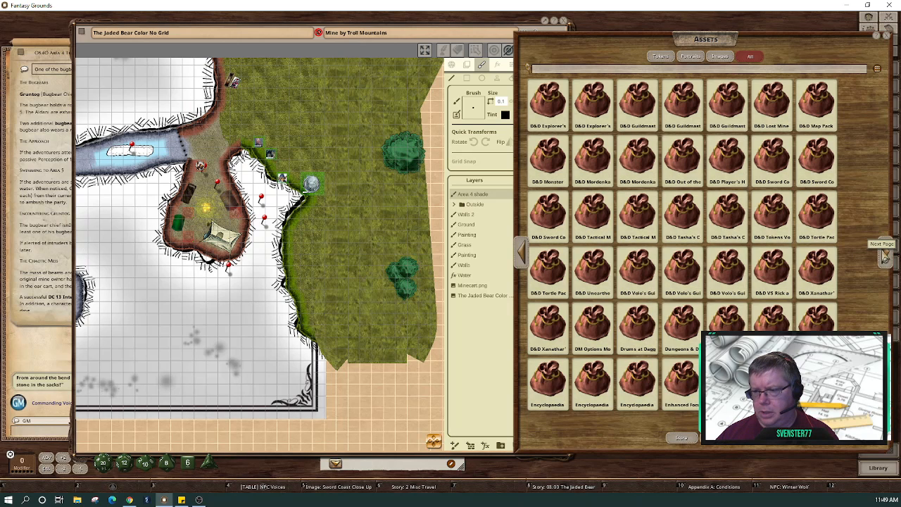
{"action": "left_click", "coordinate": [884, 258]}
{"action": "left_click", "coordinate": [885, 257]}
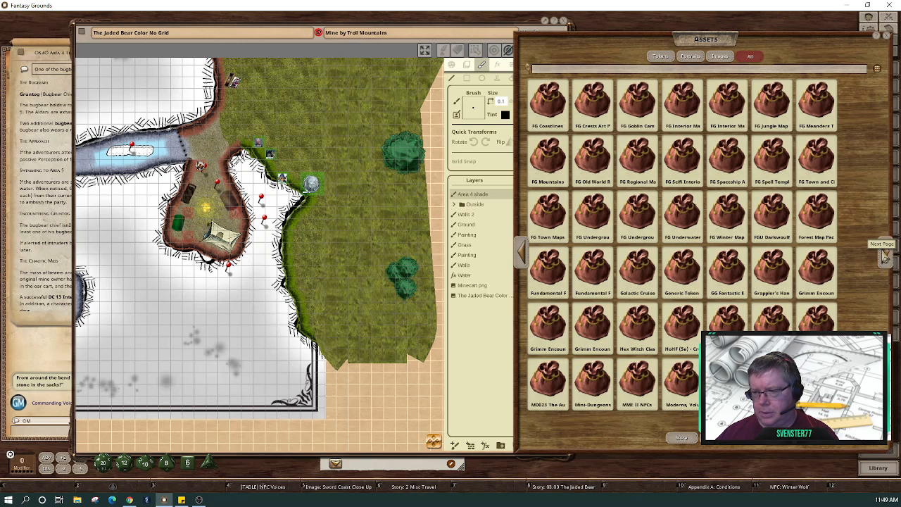
{"action": "left_click", "coordinate": [521, 251]}
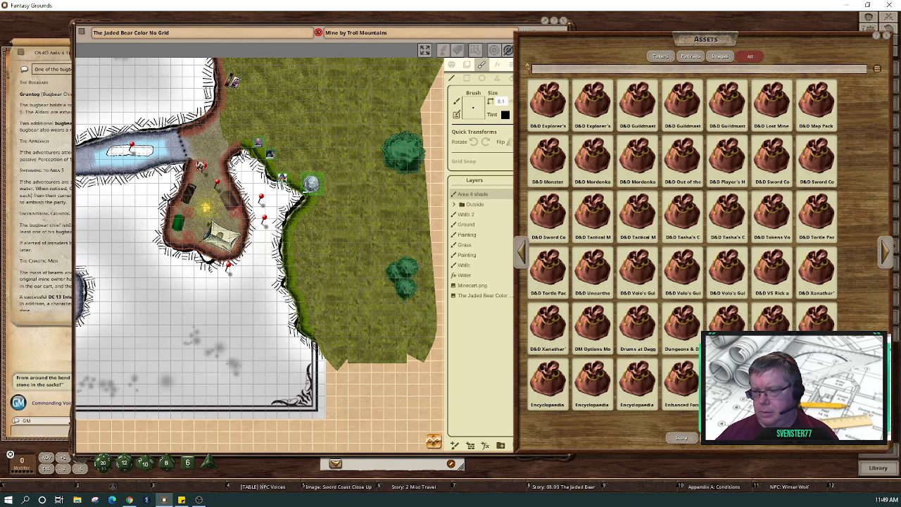
{"action": "left_click", "coordinate": [771, 382]}
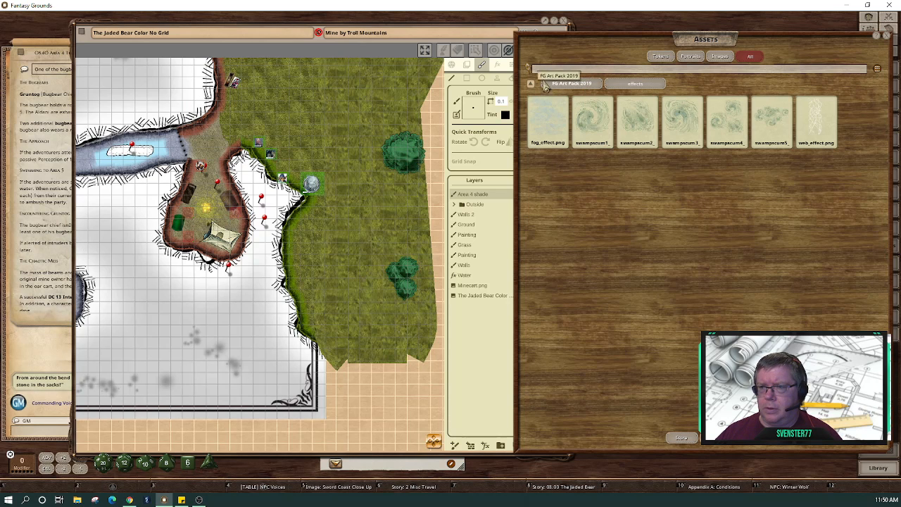
{"action": "left_click", "coordinate": [575, 85]}
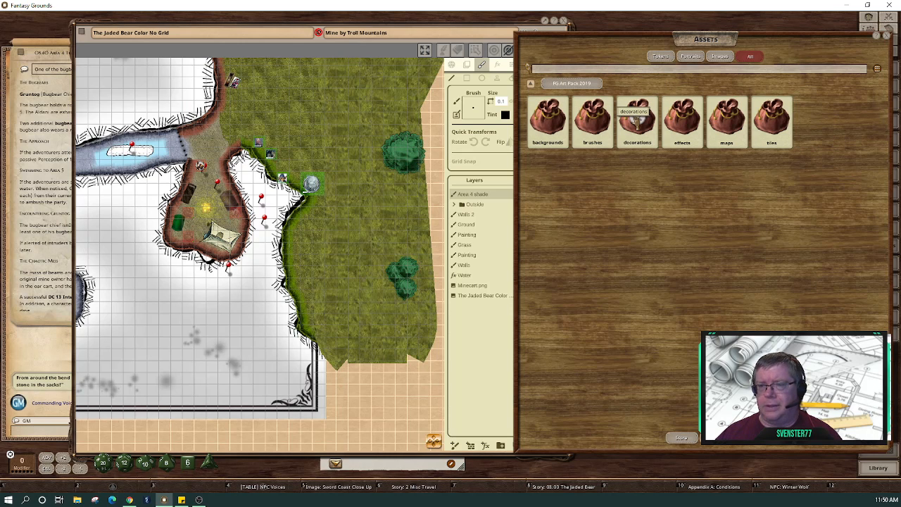
{"action": "left_click", "coordinate": [594, 121]}
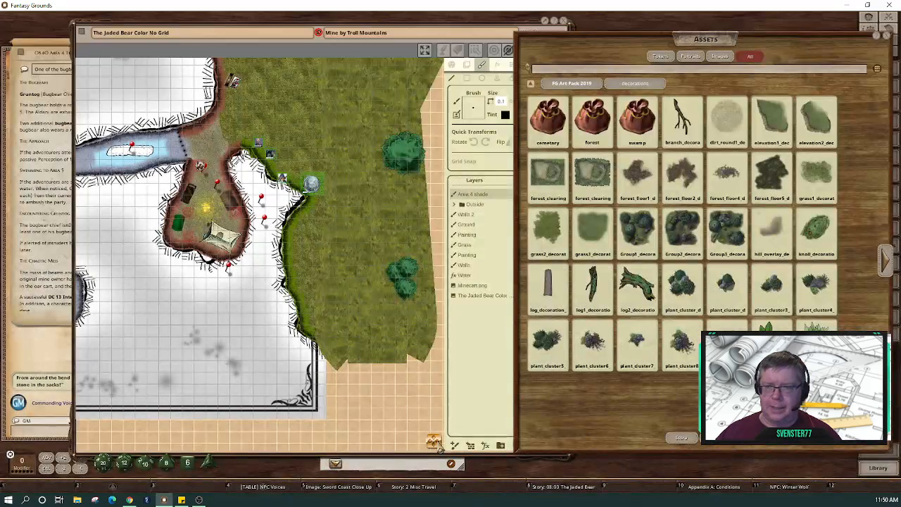
Look through the decorations for a shading texture and load the hill_overlay decoration as the paint brush.
{"action": "left_click_drag", "start_coordinate": [438, 444], "coordinate": [395, 454]}
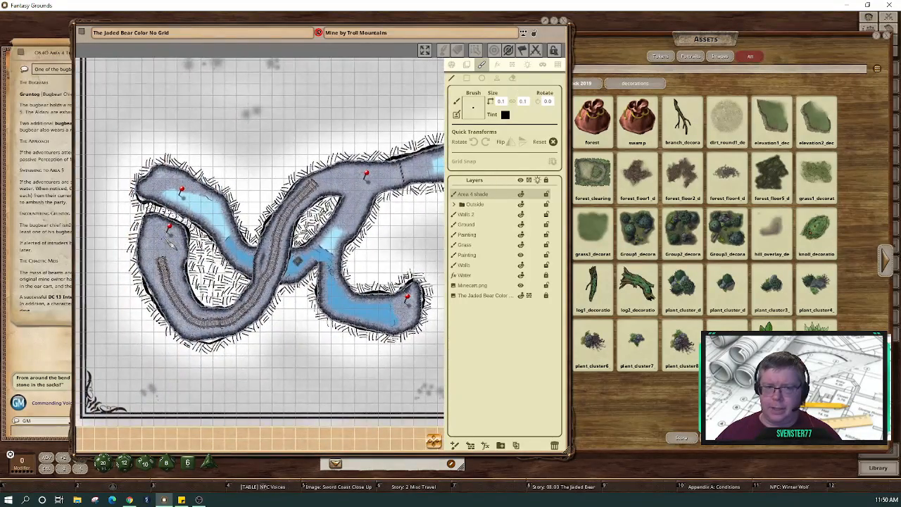
{"action": "left_click", "coordinate": [701, 95]}
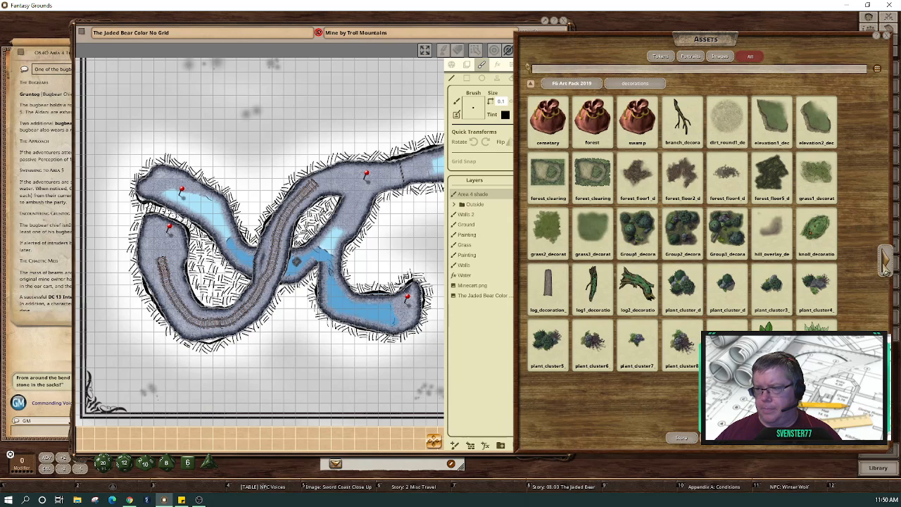
{"action": "left_click", "coordinate": [888, 267]}
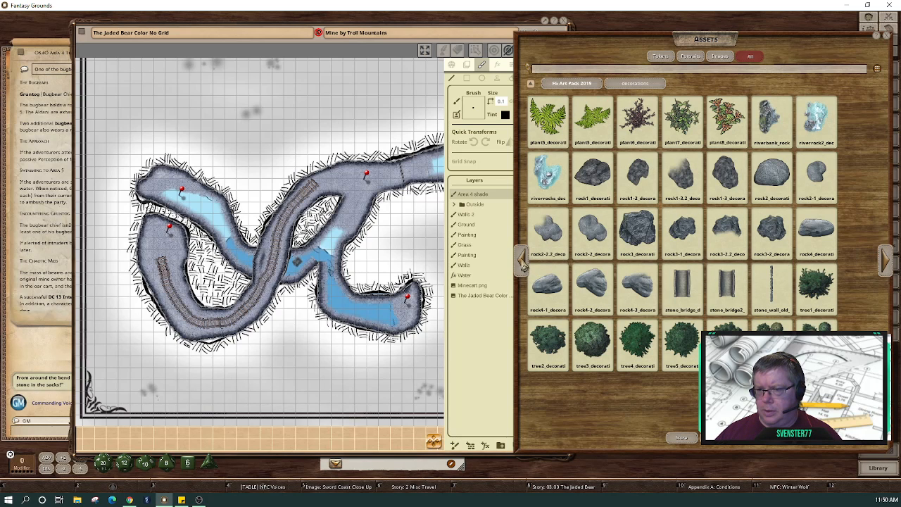
{"action": "left_click", "coordinate": [888, 262]}
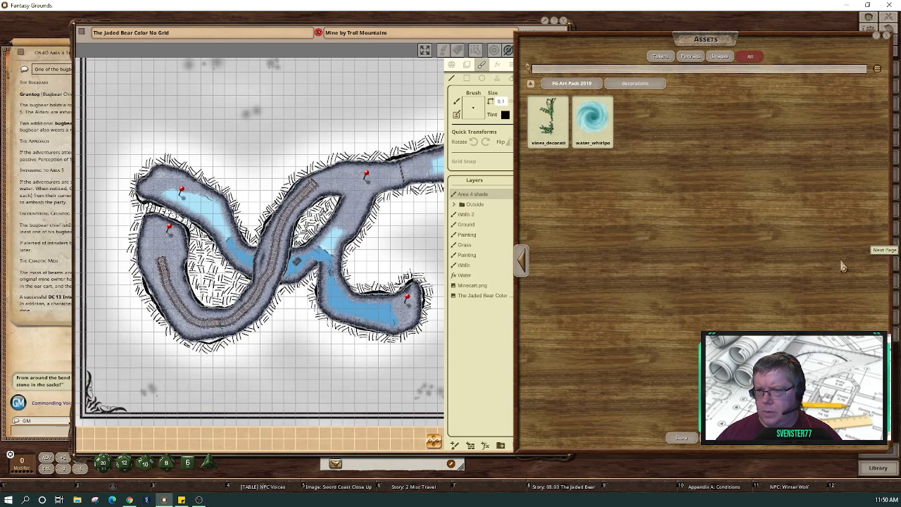
{"action": "left_click", "coordinate": [523, 264]}
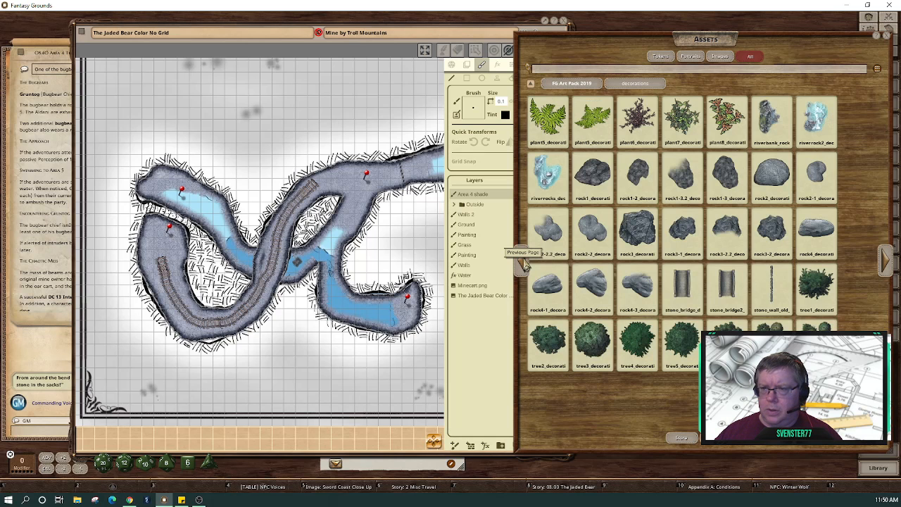
{"action": "left_click", "coordinate": [524, 264]}
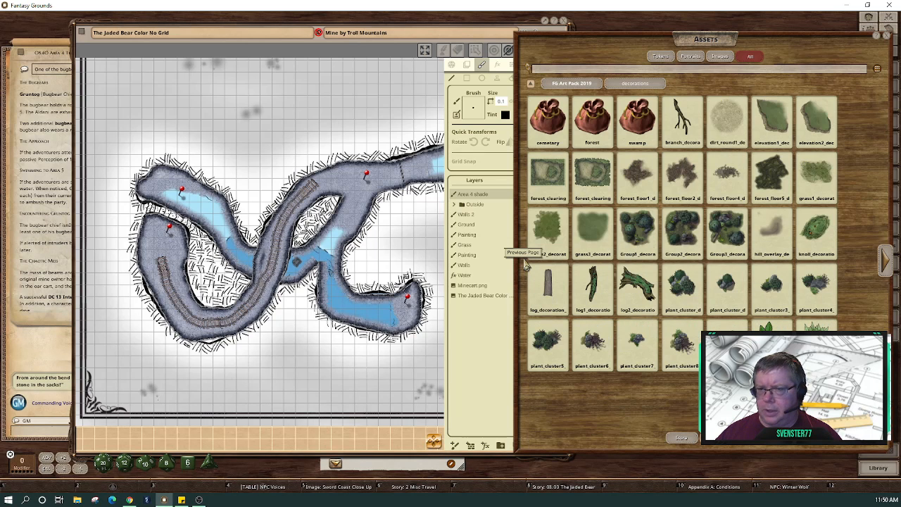
{"action": "mouse_move", "coordinate": [773, 234]}
{"action": "left_mouse_down"}
{"action": "mouse_move", "coordinate": [547, 171]}
{"action": "mouse_move", "coordinate": [473, 109]}
{"action": "left_mouse_up"}
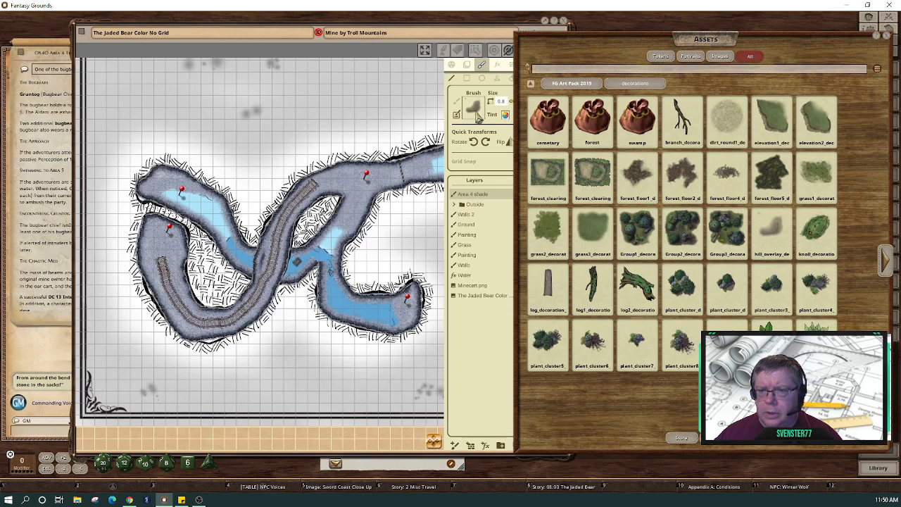
Enlarge the hill overlay brush to a size of about 12.1 over the mine tunnels.
{"action": "scroll", "coordinate": [290, 156], "scroll_direction": "up", "scroll_amount": 2}
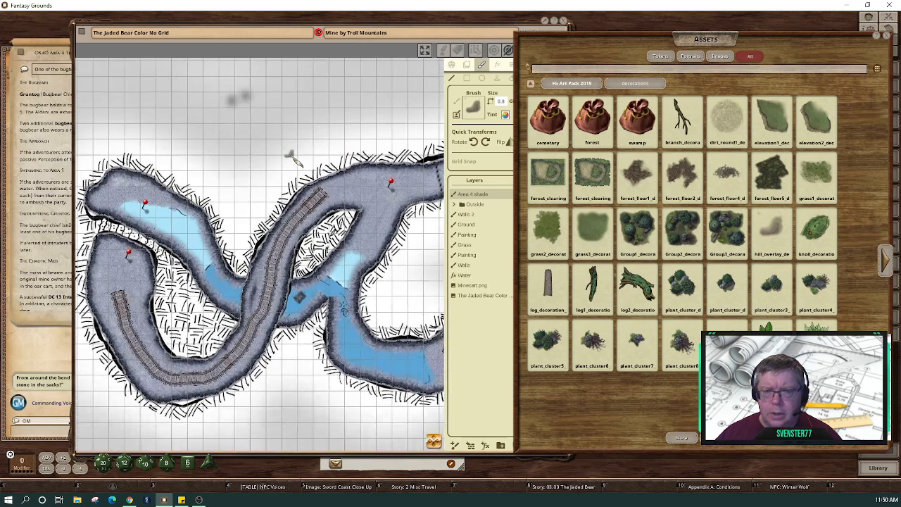
{"action": "left_click_drag", "start_coordinate": [295, 160], "coordinate": [297, 162]}
{"action": "scroll", "coordinate": [297, 162], "scroll_direction": "up", "scroll_amount": 1}
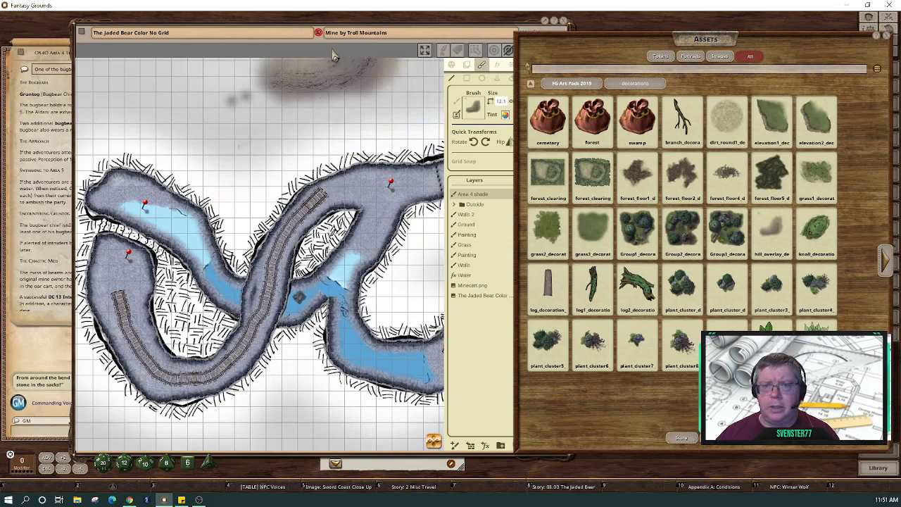
Move the map window clear of the Assets window and flip the hill overlay brush vertically.
{"action": "left_click", "coordinate": [292, 47]}
{"action": "left_click_drag", "start_coordinate": [265, 42], "coordinate": [210, 43]}
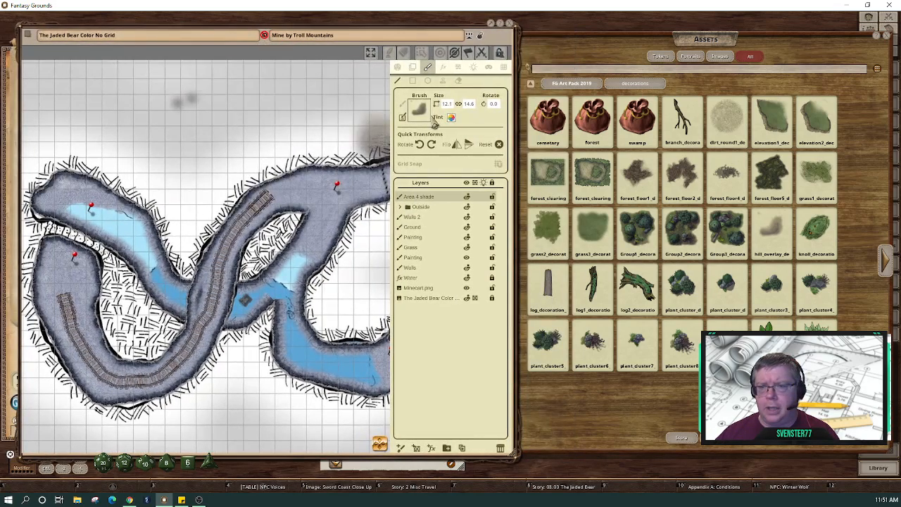
{"action": "left_click", "coordinate": [470, 147]}
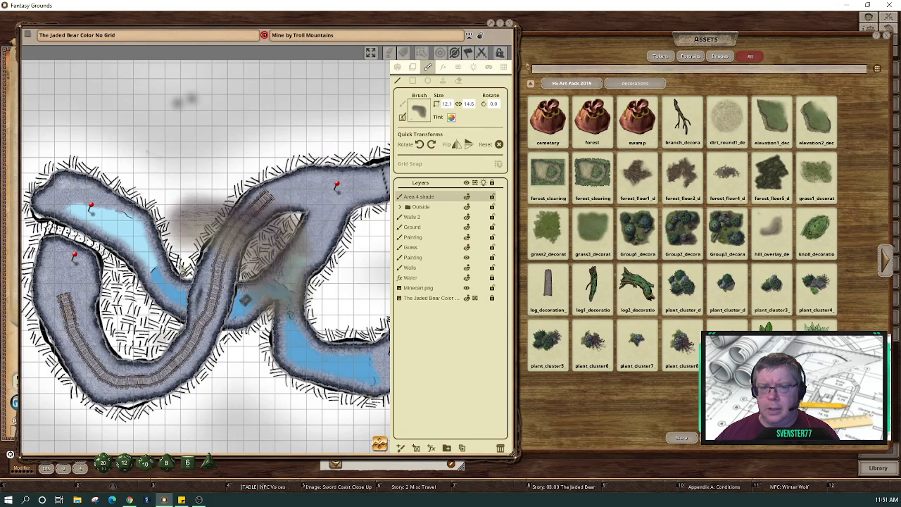
Shrink the hill overlay brush to 5.0 by 6.0 and paint shading in the chamber above the end of the western rail track.
{"action": "scroll", "coordinate": [83, 274], "scroll_direction": "down", "scroll_amount": 5}
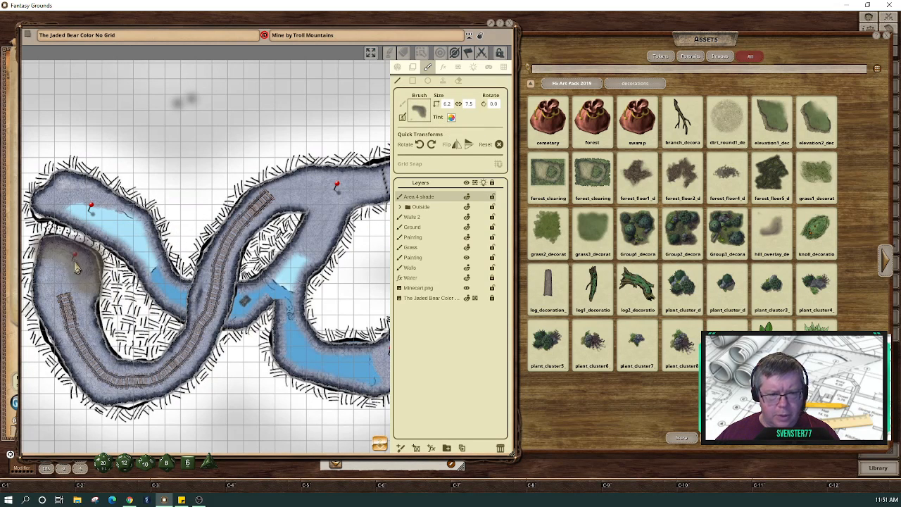
{"action": "left_click_drag", "start_coordinate": [75, 269], "coordinate": [78, 273]}
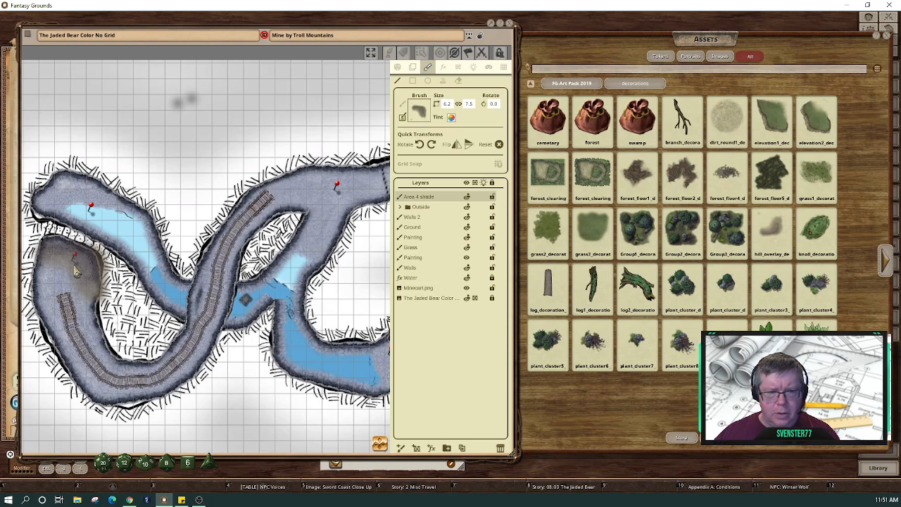
{"action": "scroll", "coordinate": [75, 268], "scroll_direction": "down", "scroll_amount": 3}
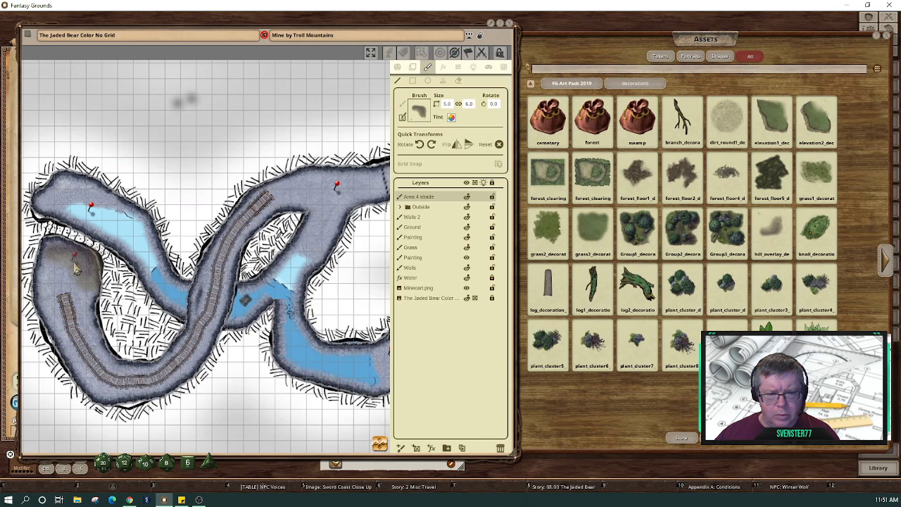
{"action": "mouse_move", "coordinate": [76, 268]}
{"action": "left_mouse_down"}
{"action": "mouse_move", "coordinate": [310, 243]}
{"action": "mouse_move", "coordinate": [384, 257]}
{"action": "left_mouse_up"}
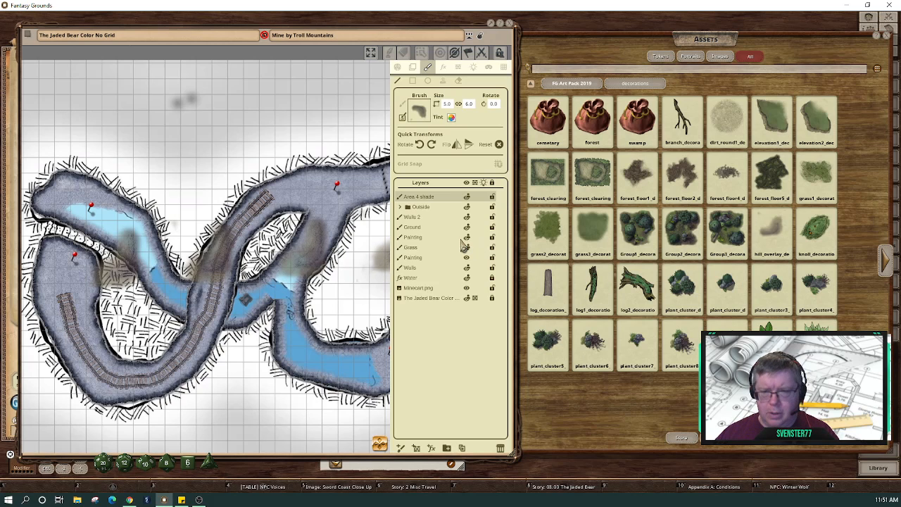
Switch to layer editing, select the shading mark on the Area 4 shade layer, and nudge it slightly within the chamber.
{"action": "left_click", "coordinate": [443, 83]}
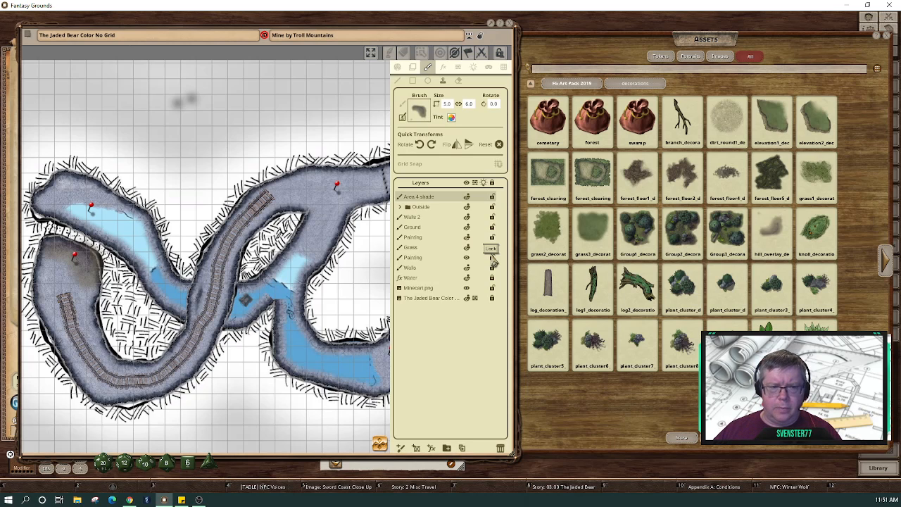
{"action": "left_click", "coordinate": [414, 68]}
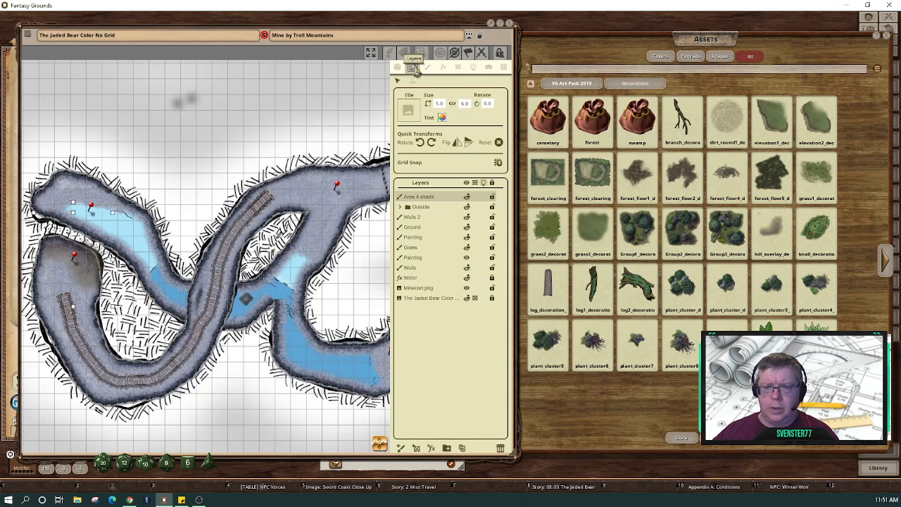
{"action": "left_click", "coordinate": [78, 270]}
{"action": "scroll", "coordinate": [79, 270], "scroll_direction": "up", "scroll_amount": 3}
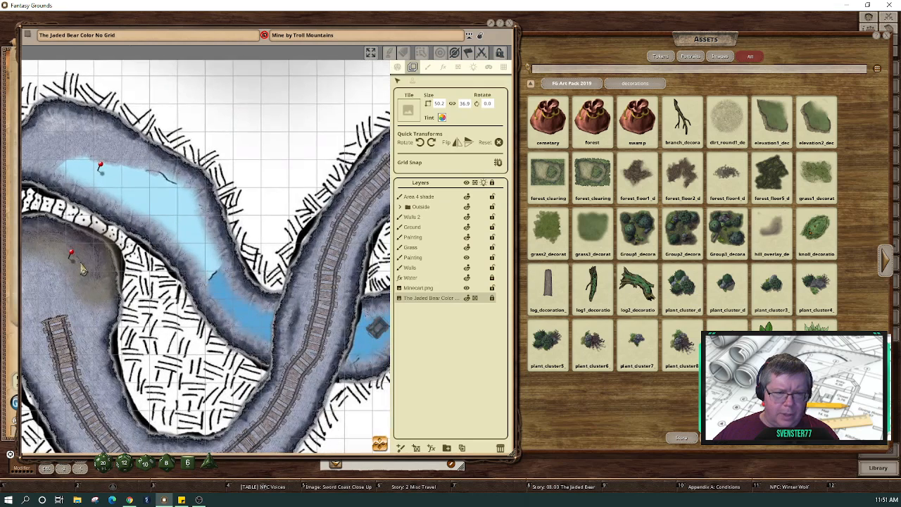
{"action": "key", "text": "shift"}
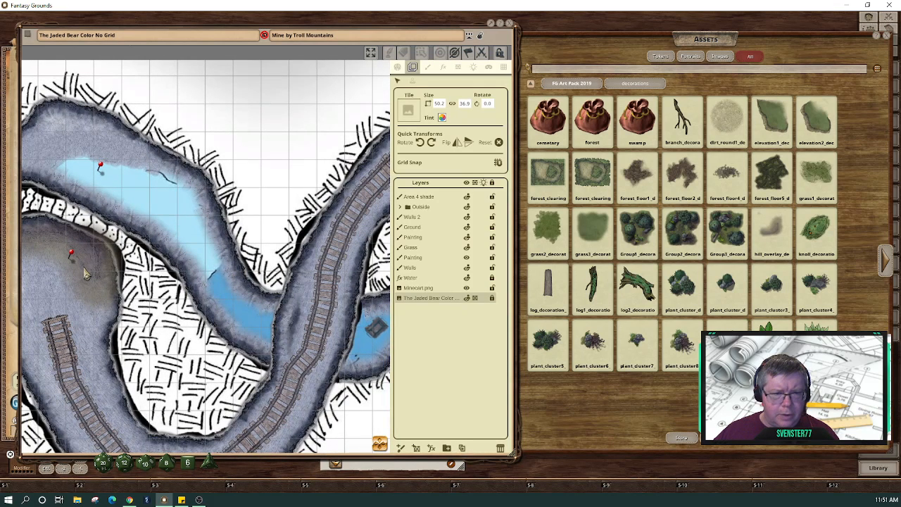
{"action": "key", "text": "shift"}
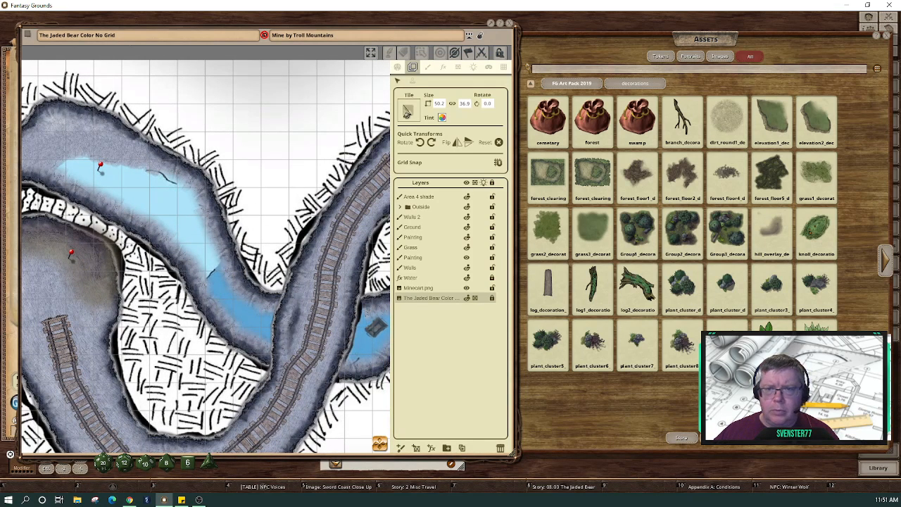
{"action": "left_click", "coordinate": [421, 198]}
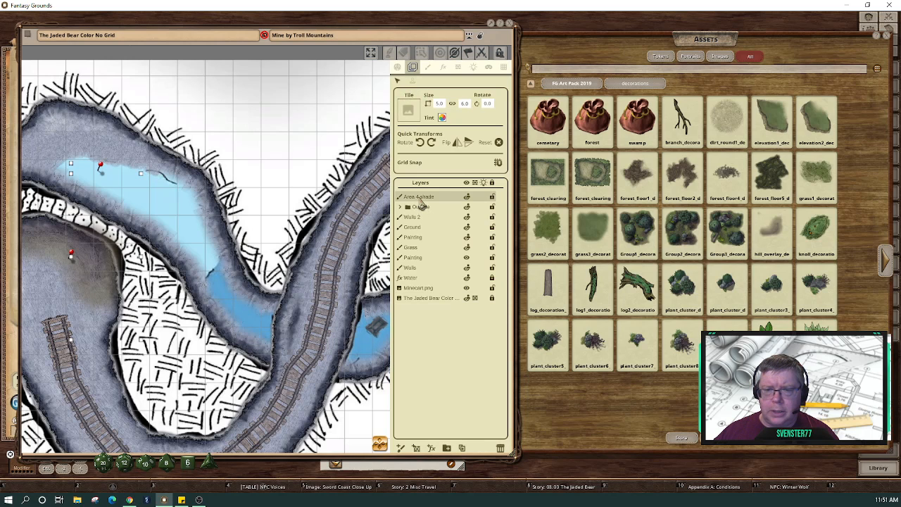
{"action": "key", "text": "ctrl"}
{"action": "mouse_move", "coordinate": [97, 278]}
{"action": "left_mouse_down"}
{"action": "mouse_move", "coordinate": [89, 273]}
{"action": "mouse_move", "coordinate": [96, 276]}
{"action": "left_mouse_up"}
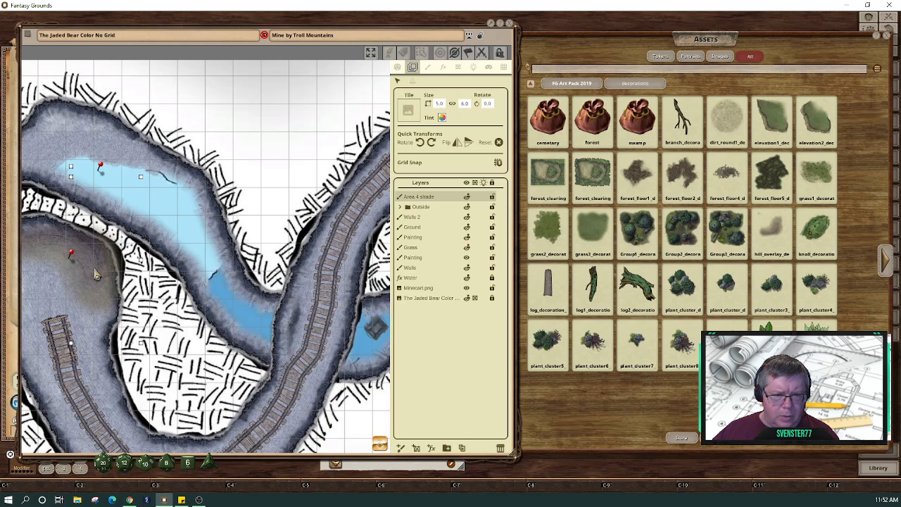
Reselect the Area 4 shade layer and rotate its shading mark to 35.8 degrees.
{"action": "left_click_drag", "start_coordinate": [378, 443], "coordinate": [362, 446]}
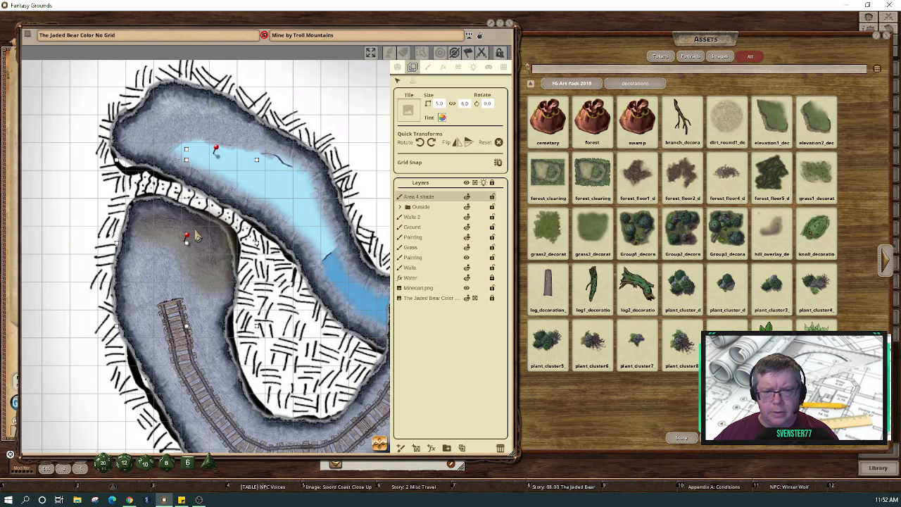
{"action": "left_click", "coordinate": [213, 270]}
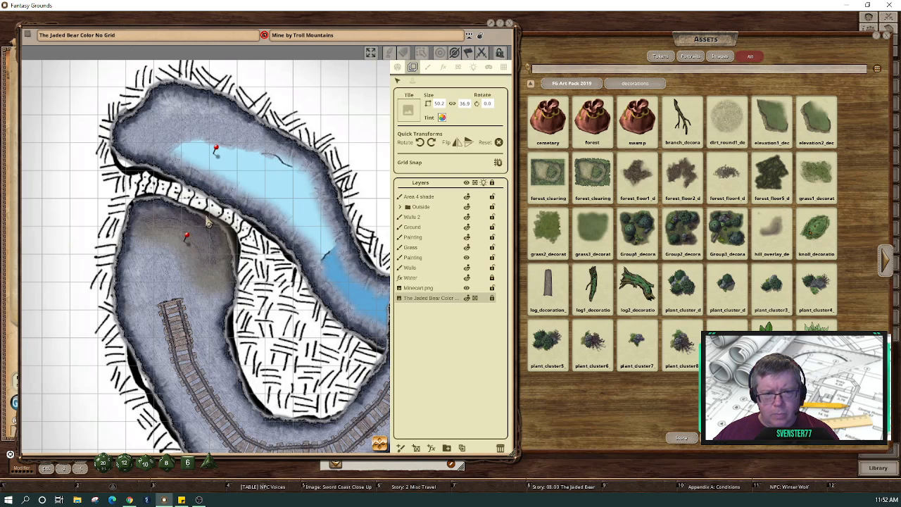
{"action": "left_click", "coordinate": [420, 197]}
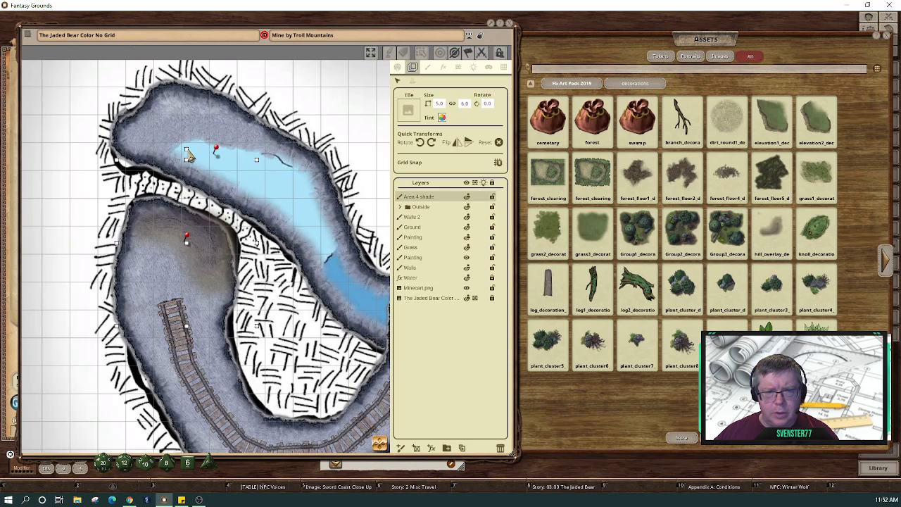
{"action": "left_click_drag", "start_coordinate": [188, 150], "coordinate": [318, 212]}
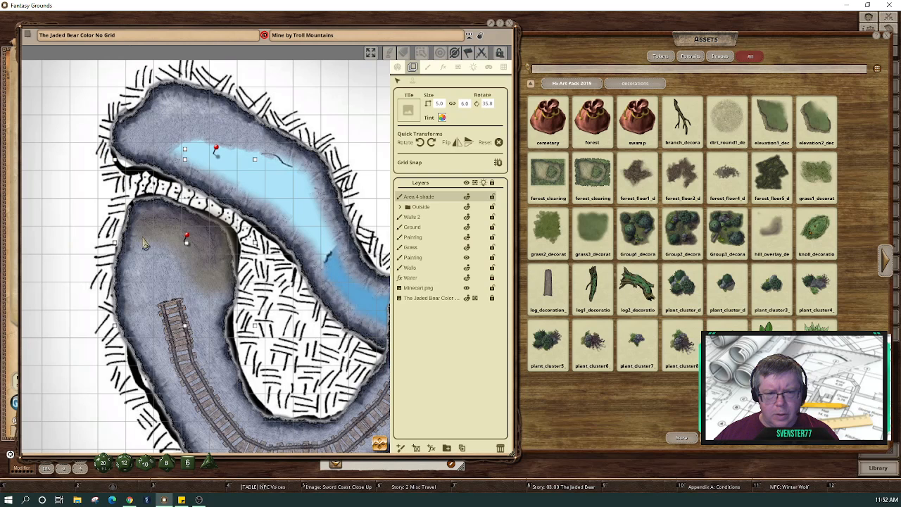
{"action": "left_click", "coordinate": [171, 291]}
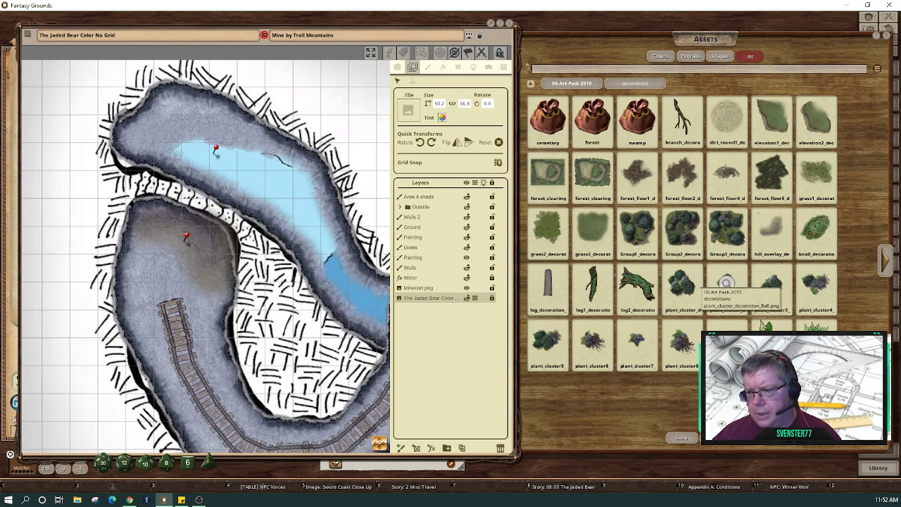
Browse the remaining decorations and load the rock3-2.2 decoration as the paint brush for the Area 4 shade layer.
{"action": "left_click", "coordinate": [890, 259]}
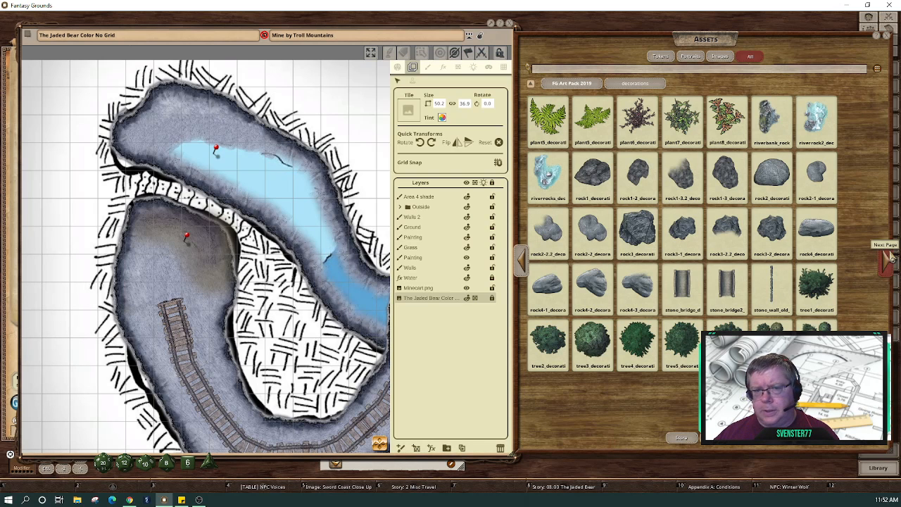
{"action": "left_click", "coordinate": [889, 259]}
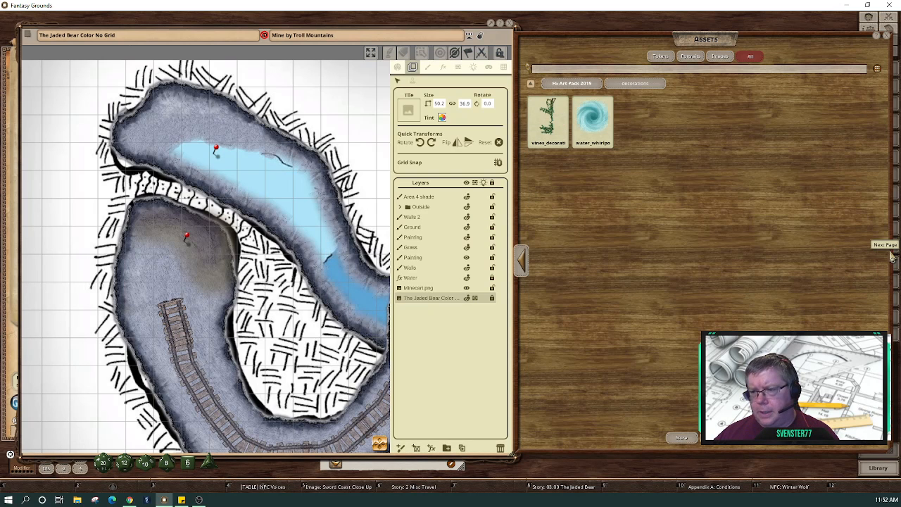
{"action": "left_click", "coordinate": [522, 262]}
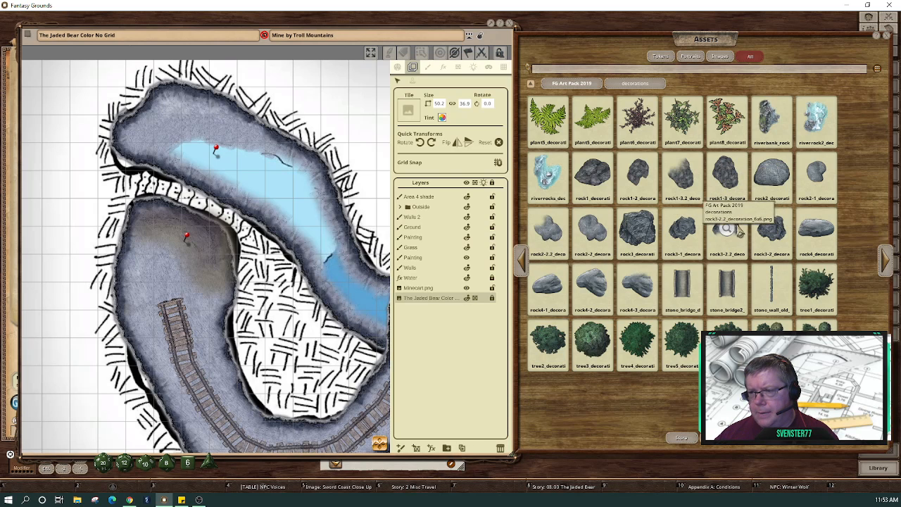
{"action": "left_click", "coordinate": [428, 199]}
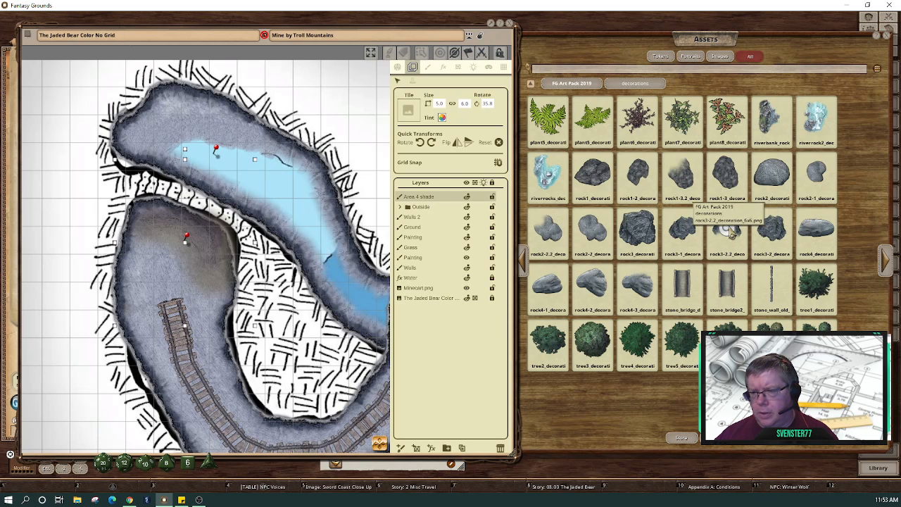
{"action": "left_click_drag", "start_coordinate": [733, 233], "coordinate": [410, 116]}
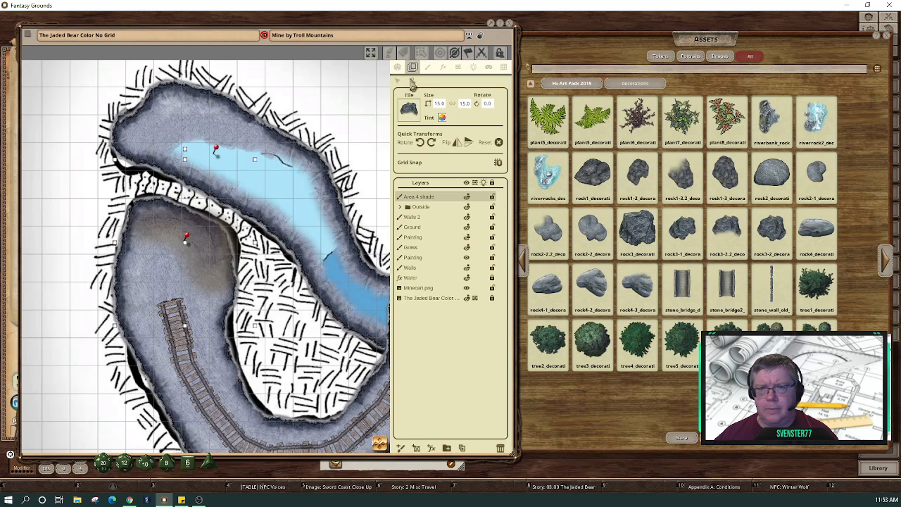
{"action": "left_click", "coordinate": [427, 67]}
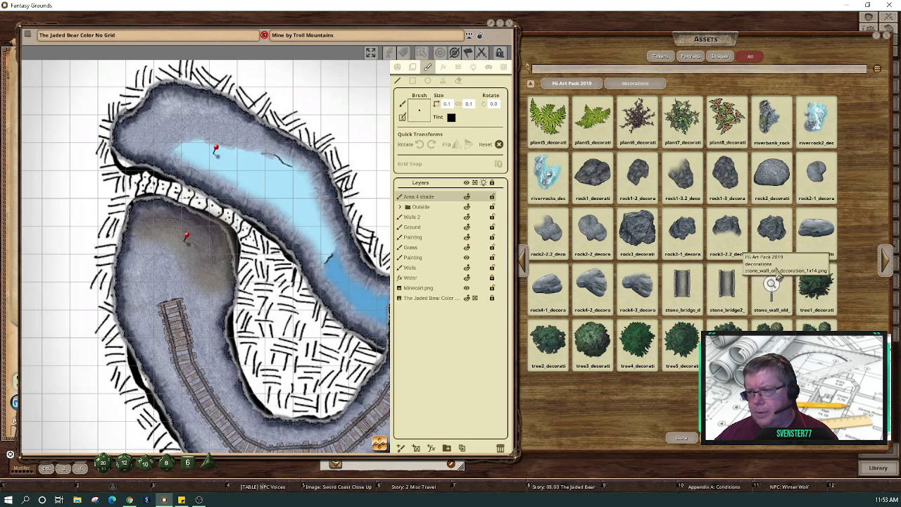
{"action": "left_click", "coordinate": [726, 229]}
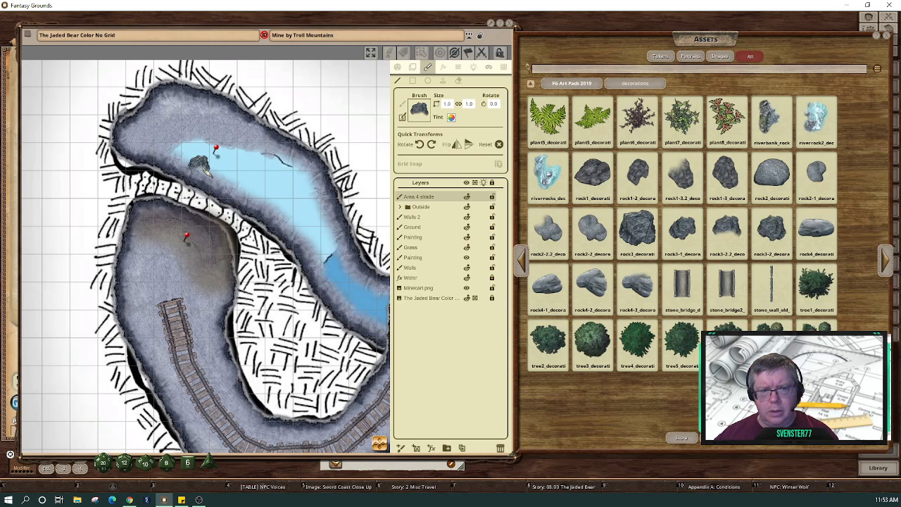
Rotate the rock brush to 25 degrees and set its size to 1.6.
{"action": "scroll", "coordinate": [201, 164], "scroll_direction": "up", "scroll_amount": 5}
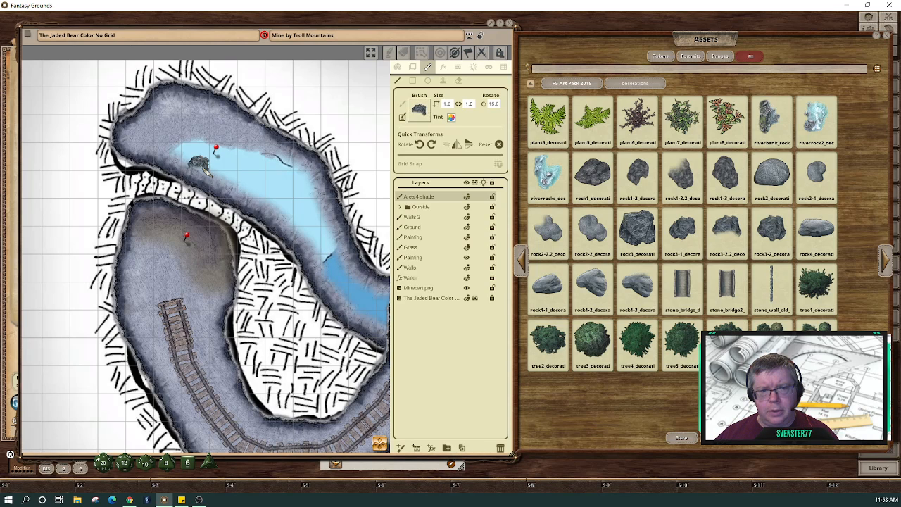
{"action": "scroll", "coordinate": [201, 163], "scroll_direction": "up", "scroll_amount": 5}
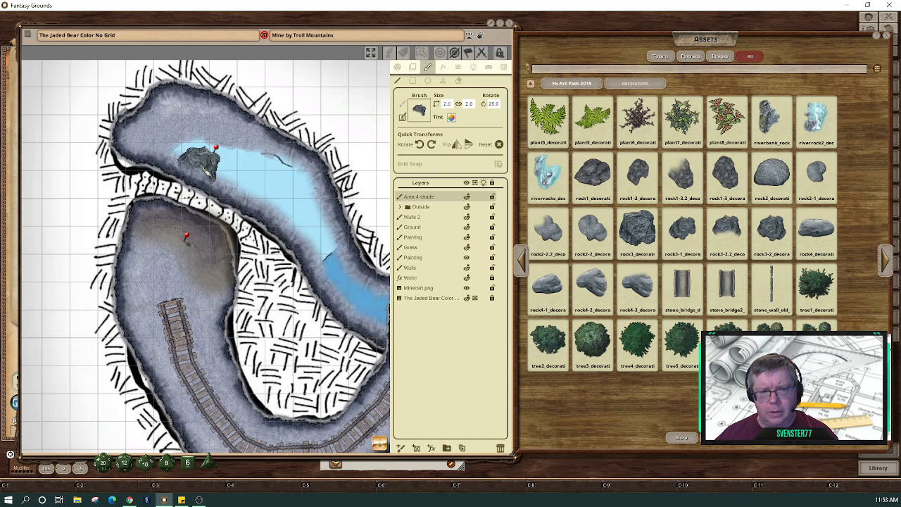
{"action": "scroll", "coordinate": [201, 163], "scroll_direction": "down", "scroll_amount": 4}
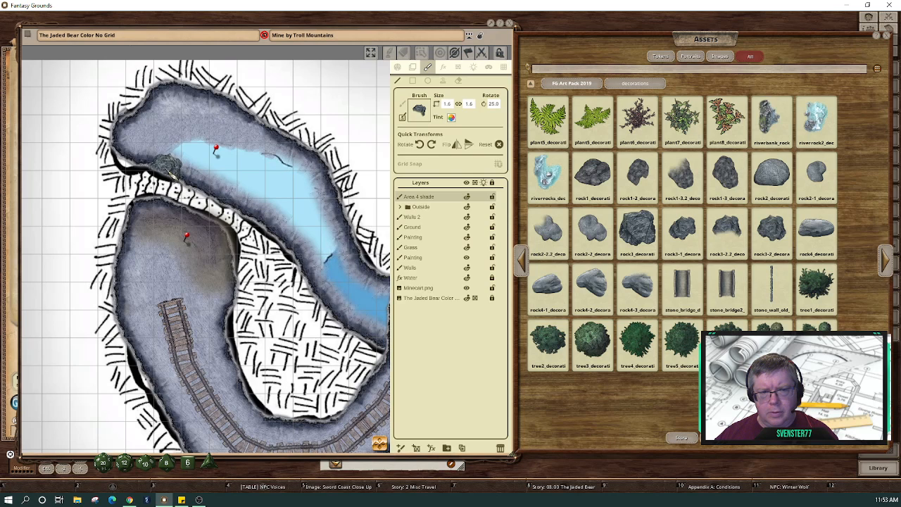
Tint the rock brush golden brown with red 197 and green 146, and lower its alpha to 158.
{"action": "left_click", "coordinate": [451, 118]}
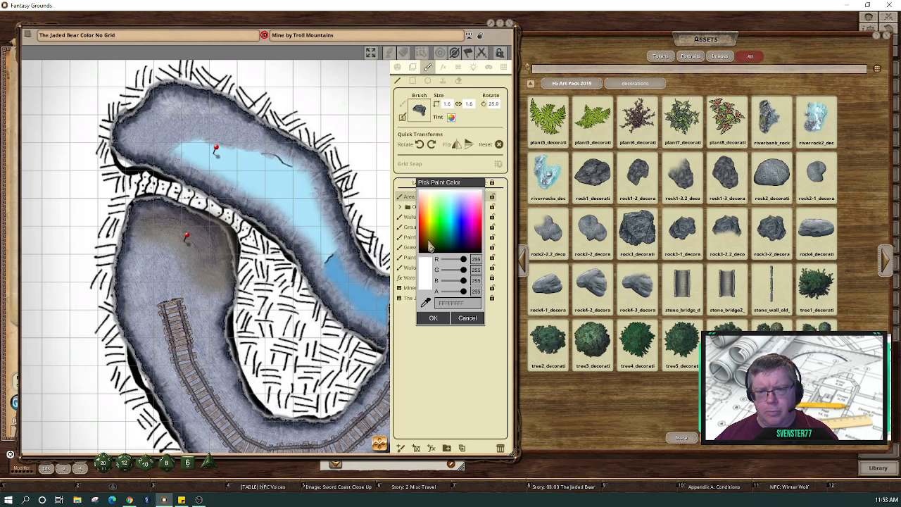
{"action": "left_click", "coordinate": [429, 246]}
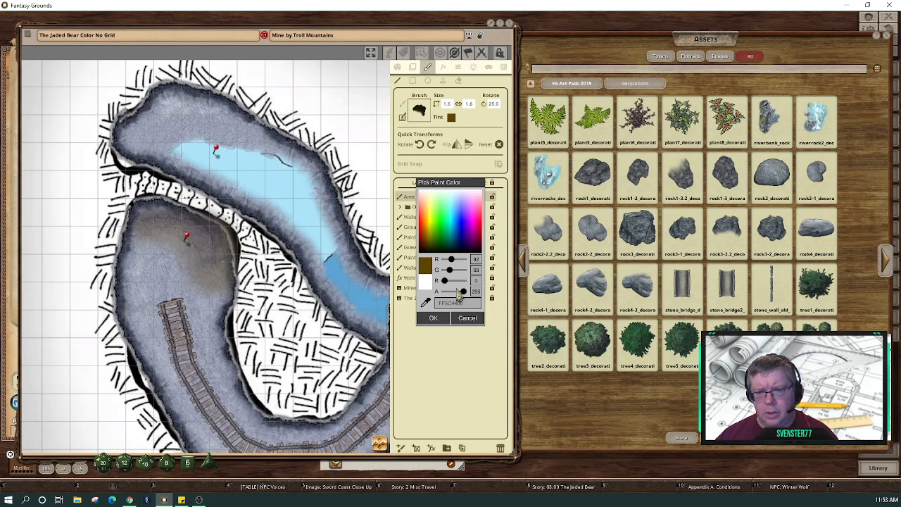
{"action": "left_click_drag", "start_coordinate": [464, 291], "coordinate": [454, 291]}
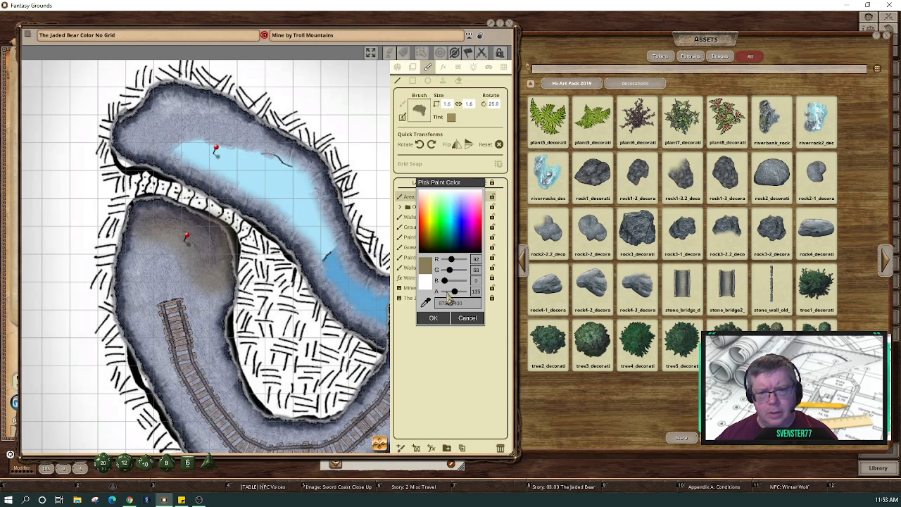
{"action": "left_click_drag", "start_coordinate": [454, 291], "coordinate": [462, 291]}
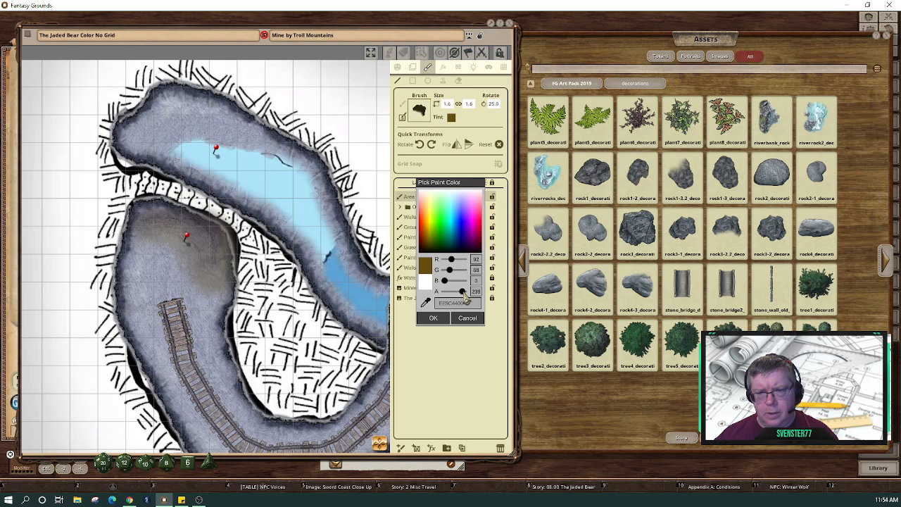
{"action": "left_click", "coordinate": [428, 234]}
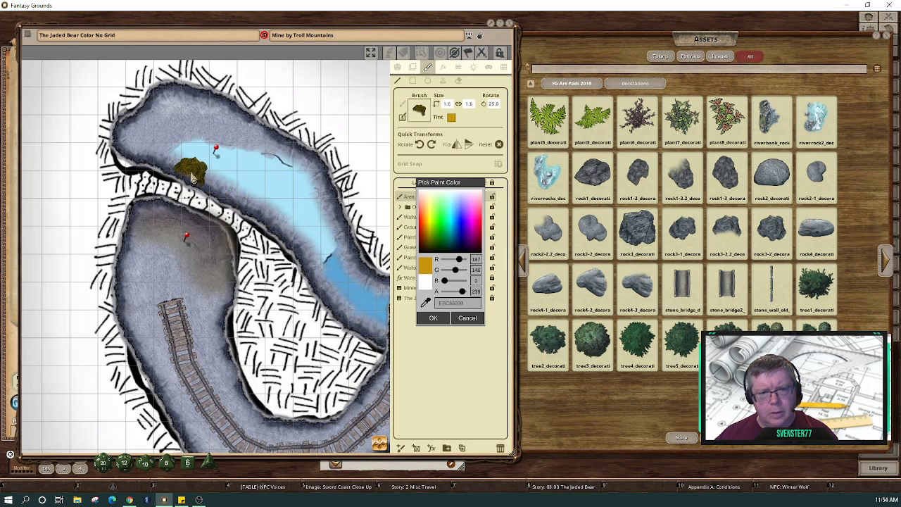
{"action": "left_click", "coordinate": [167, 167]}
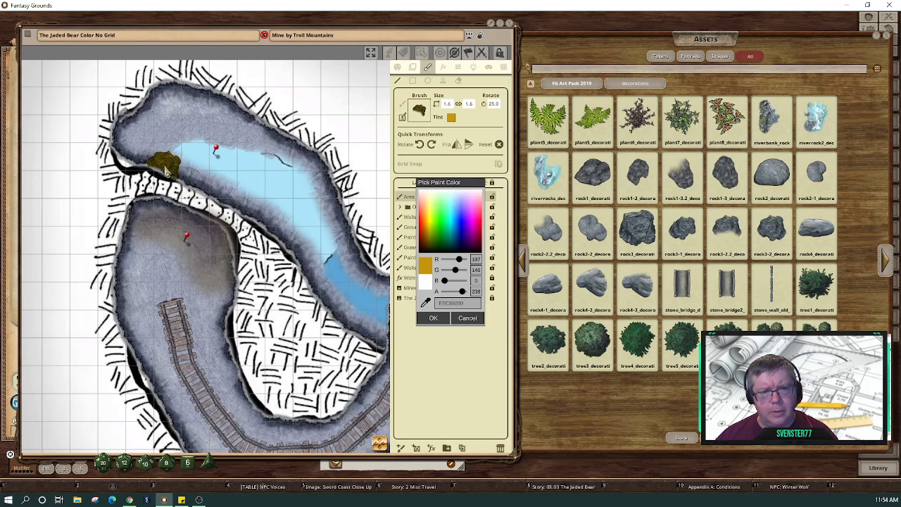
{"action": "left_click_drag", "start_coordinate": [462, 292], "coordinate": [458, 296]}
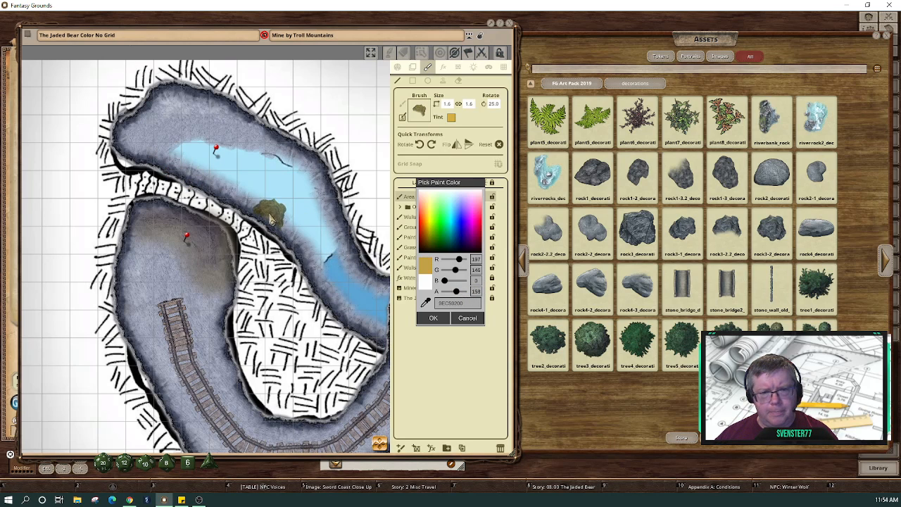
{"action": "left_click", "coordinate": [165, 172]}
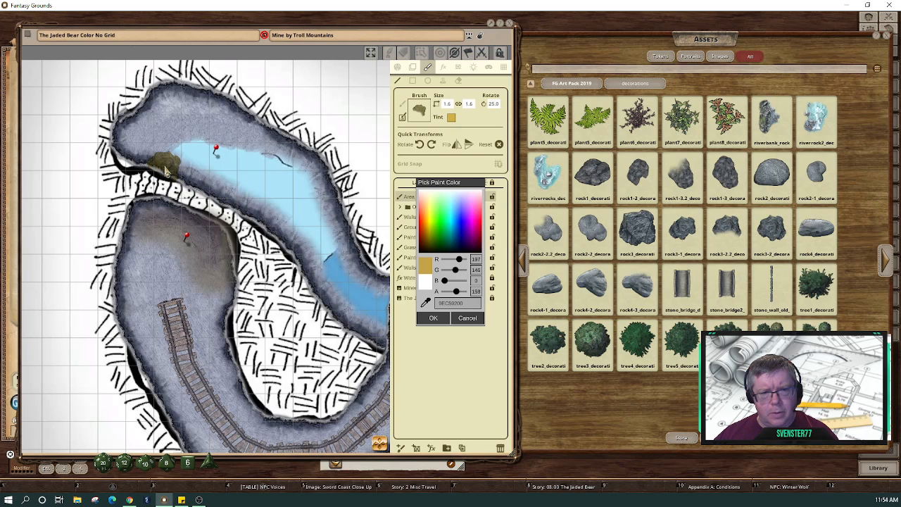
Set the rock brush size to 2.0 and stamp overlapping rocks along the pool tunnel's edge beside the hatched wall.
{"action": "scroll", "coordinate": [166, 172], "scroll_direction": "up", "scroll_amount": 4, "text": "ctrl"}
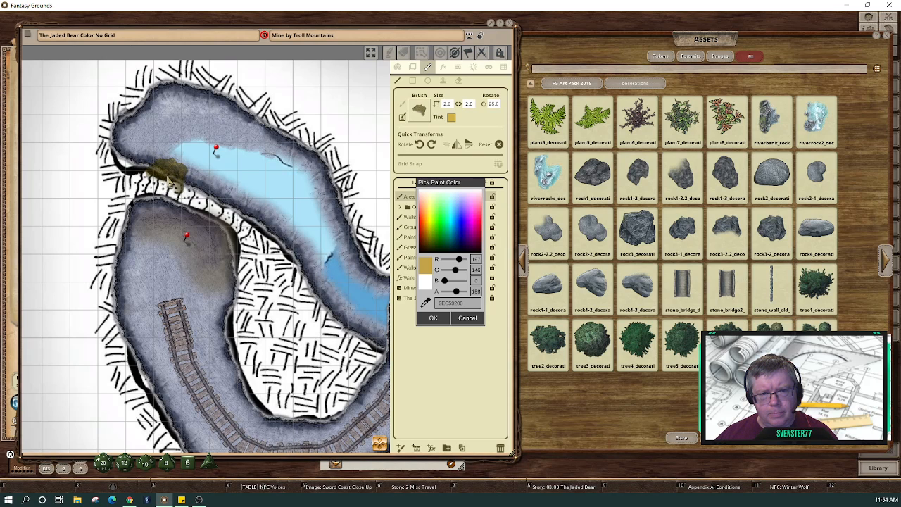
{"action": "left_click", "coordinate": [167, 182]}
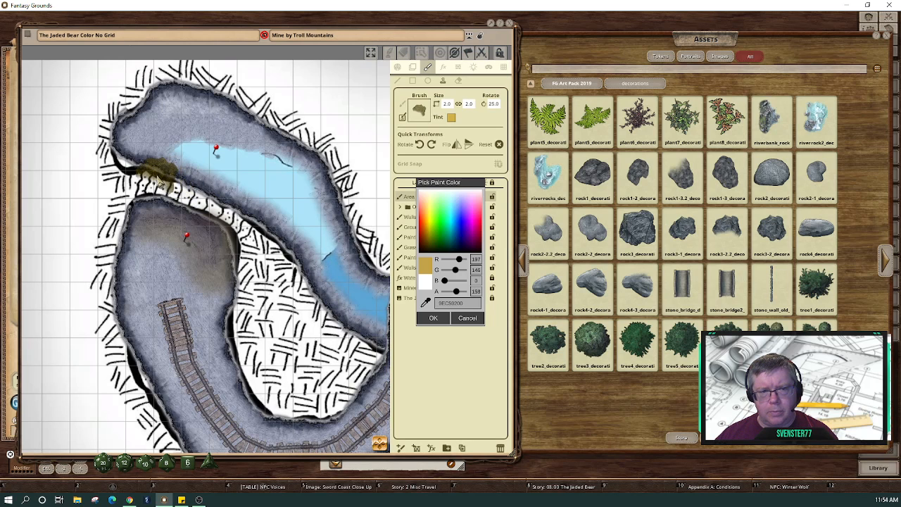
{"action": "left_click", "coordinate": [155, 173]}
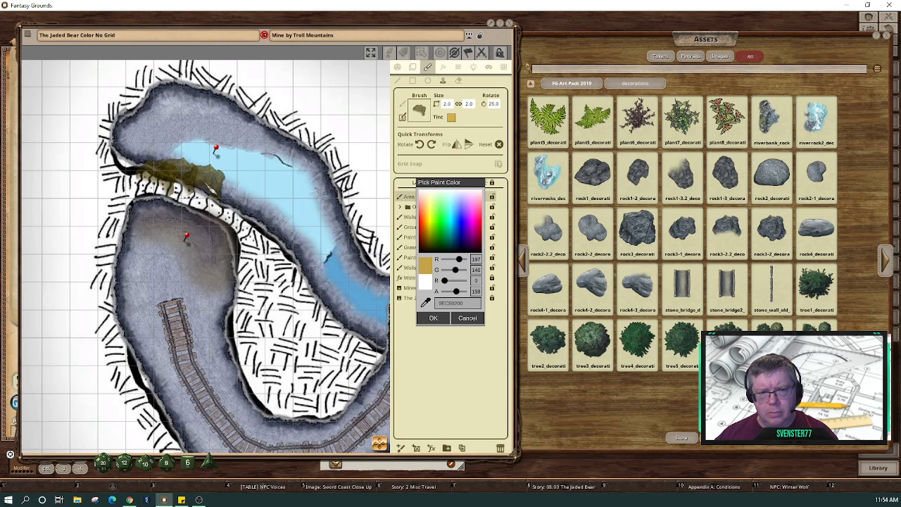
{"action": "mouse_move", "coordinate": [211, 188]}
{"action": "left_mouse_down"}
{"action": "mouse_move", "coordinate": [255, 234]}
{"action": "mouse_move", "coordinate": [194, 196]}
{"action": "left_mouse_up"}
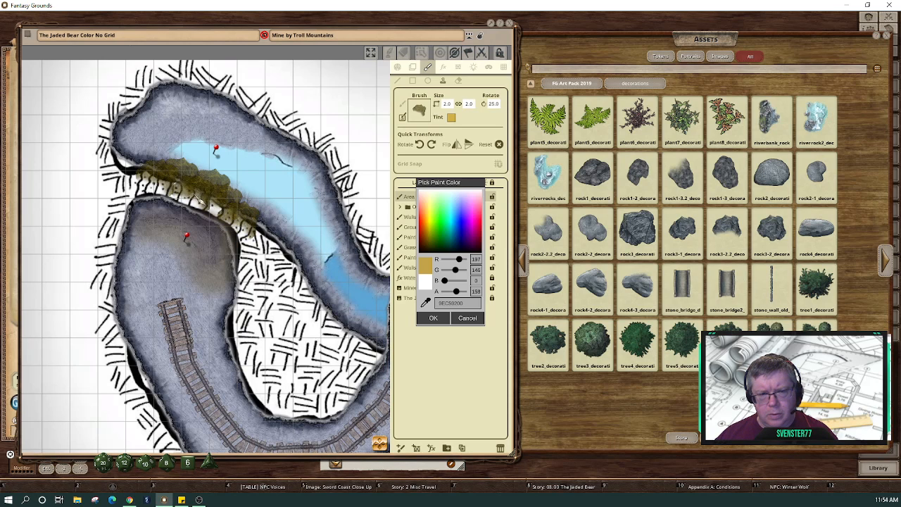
Enlarge the rock stamp to 3.1 and stamp it over the hatched wall, then remove that rock with a size 0.6 eraser.
{"action": "scroll", "coordinate": [203, 204], "scroll_direction": "up", "scroll_amount": 4}
{"action": "scroll", "coordinate": [203, 203], "scroll_direction": "up", "scroll_amount": 7}
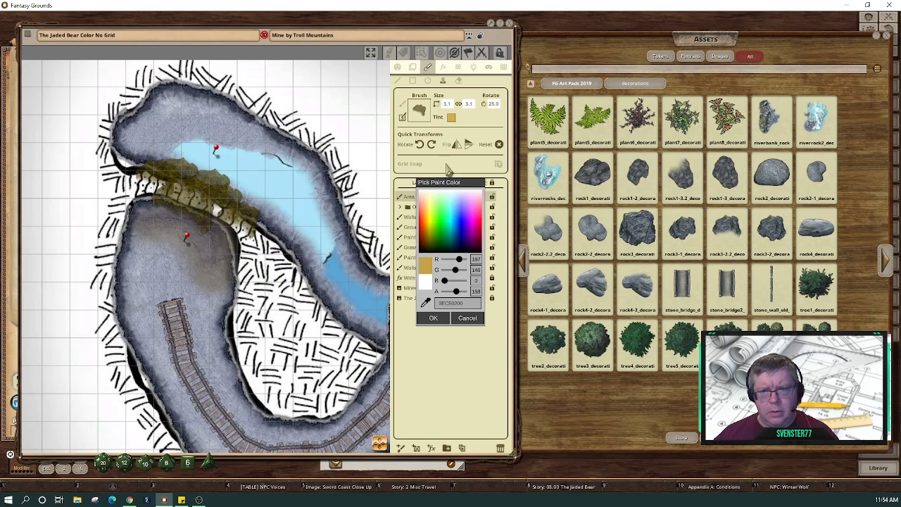
{"action": "left_click", "coordinate": [459, 83]}
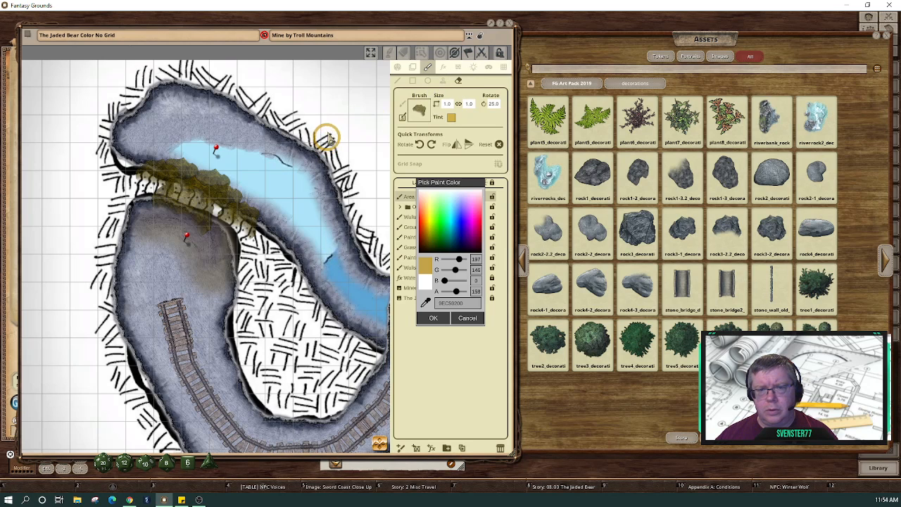
{"action": "scroll", "coordinate": [338, 118], "scroll_direction": "down", "scroll_amount": 4}
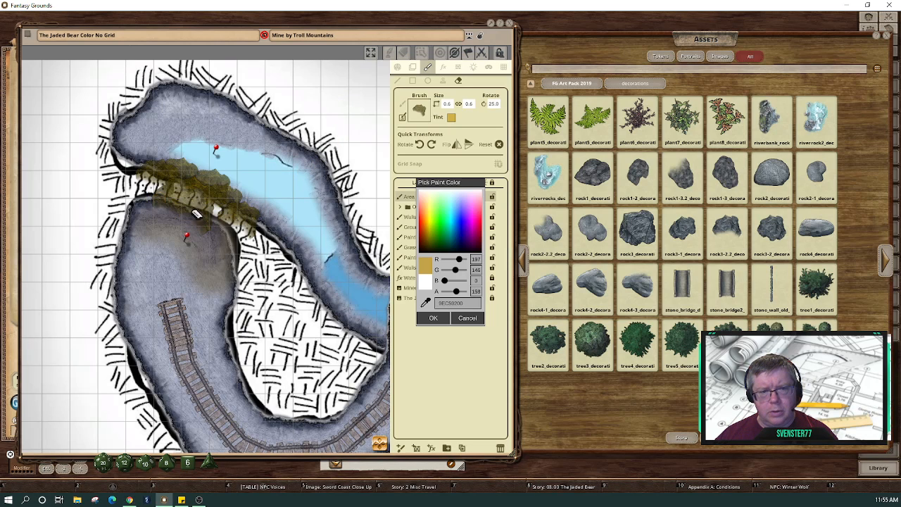
{"action": "left_click_drag", "start_coordinate": [161, 203], "coordinate": [209, 220]}
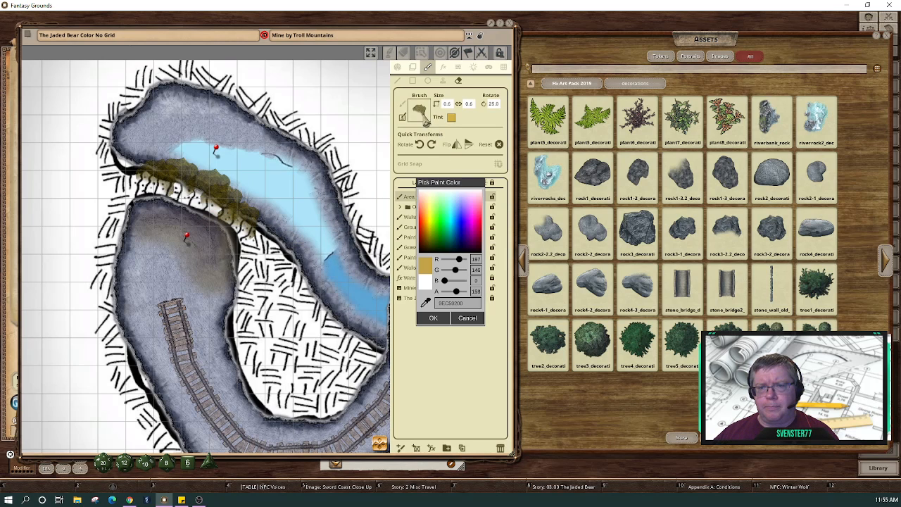
Return to the stamp tool, unlink its dimensions, set the height to 2.0, and stamp flattened rocks over the hatched wall.
{"action": "left_click", "coordinate": [443, 82]}
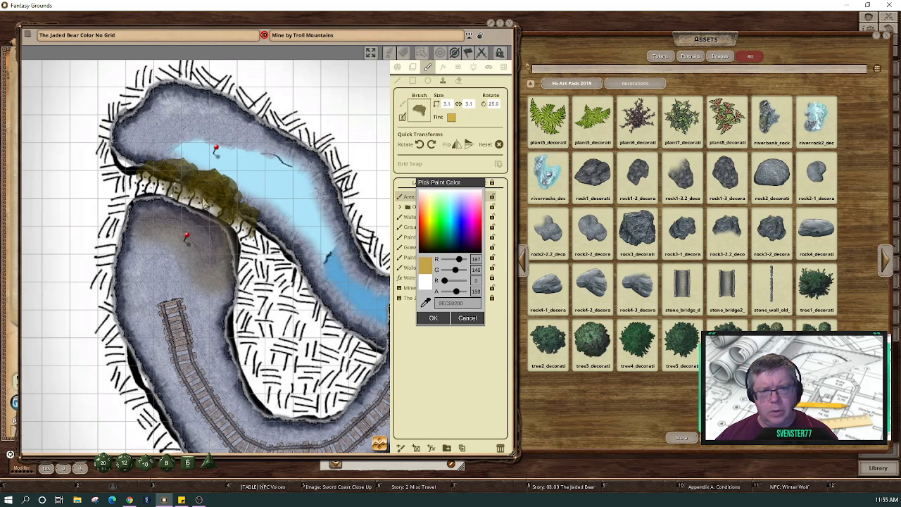
{"action": "left_click", "coordinate": [180, 197]}
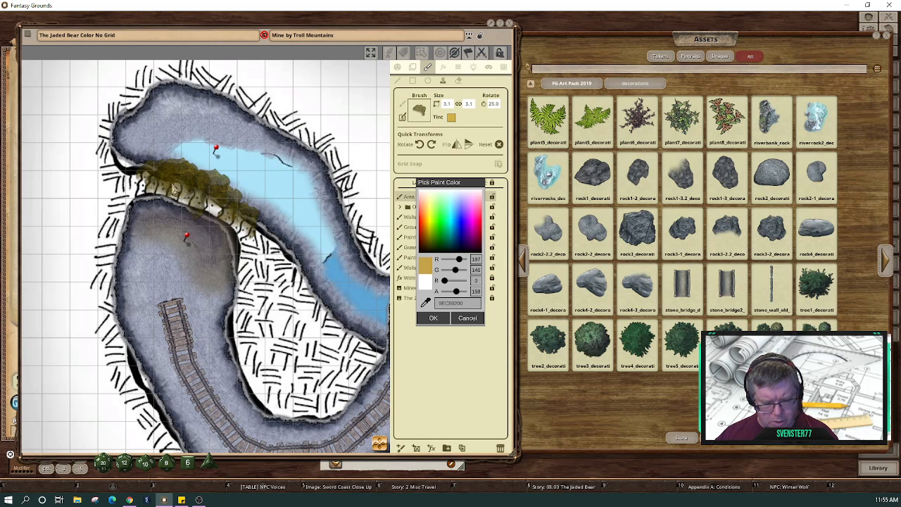
{"action": "left_click", "coordinate": [469, 105]}
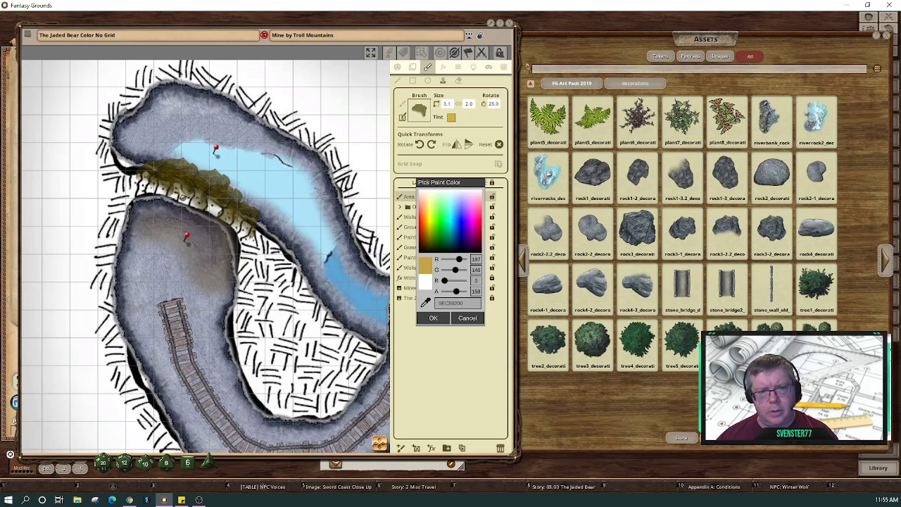
{"action": "left_click_drag", "start_coordinate": [183, 195], "coordinate": [209, 206]}
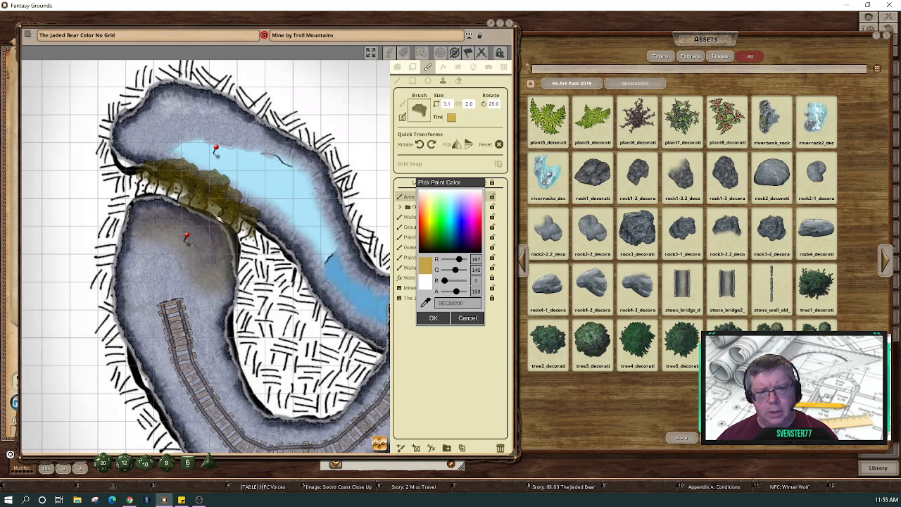
{"action": "left_click", "coordinate": [212, 212]}
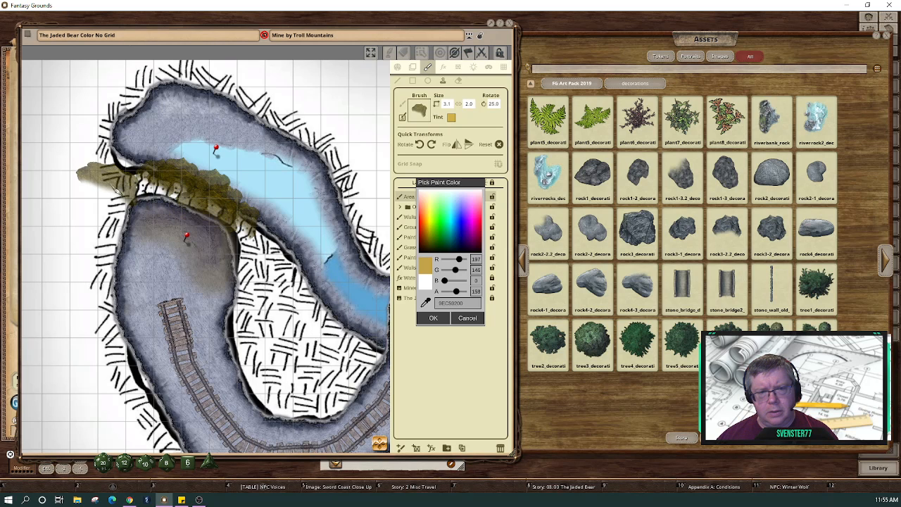
Place the Bigger Bugbear (Warm walk) token from the combat tracker in the tunnel beside the pool and preview its vision.
{"action": "scroll", "coordinate": [264, 239], "scroll_direction": "down", "scroll_amount": 3}
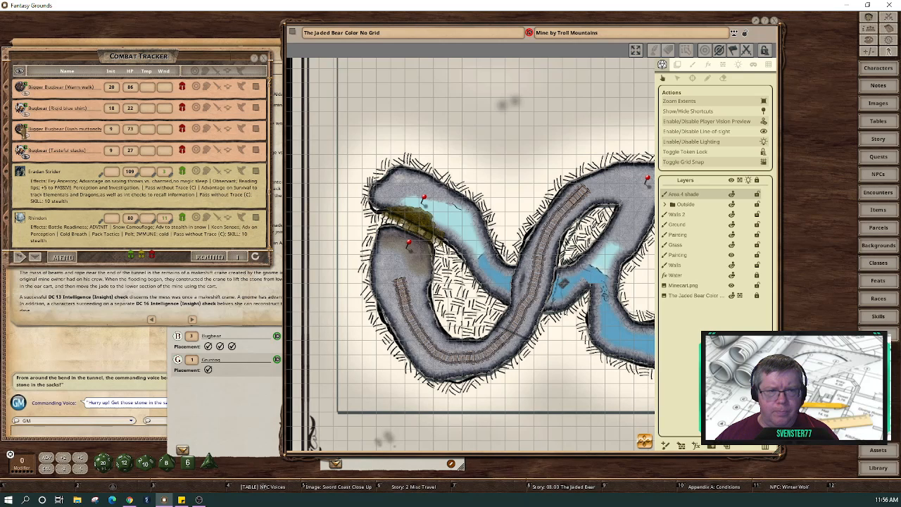
{"action": "left_click_drag", "start_coordinate": [643, 444], "coordinate": [687, 444]}
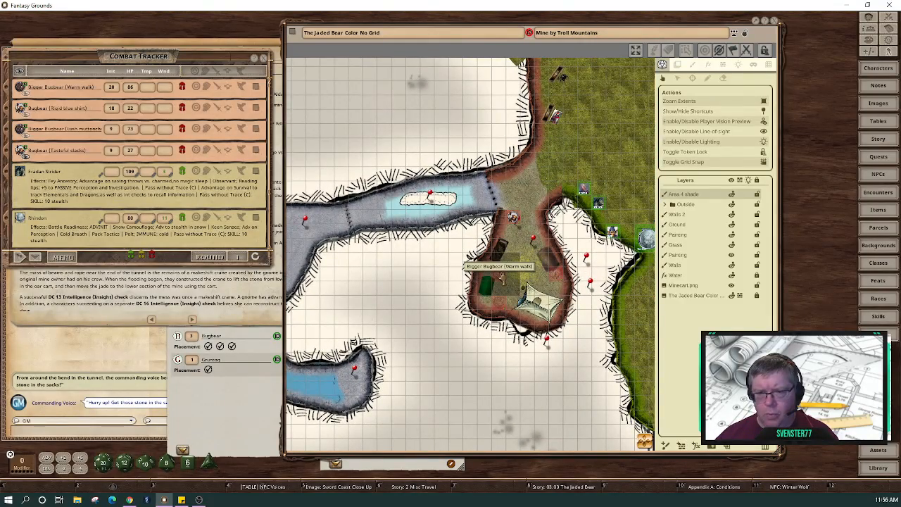
{"action": "left_click_drag", "start_coordinate": [644, 443], "coordinate": [431, 298]}
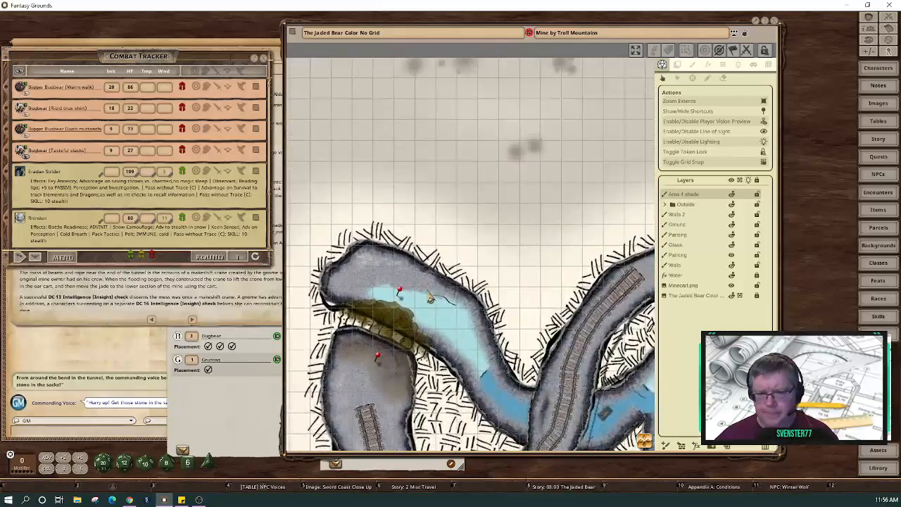
{"action": "scroll", "coordinate": [428, 294], "scroll_direction": "up", "scroll_amount": 4}
{"action": "left_click_drag", "start_coordinate": [644, 442], "coordinate": [647, 463]}
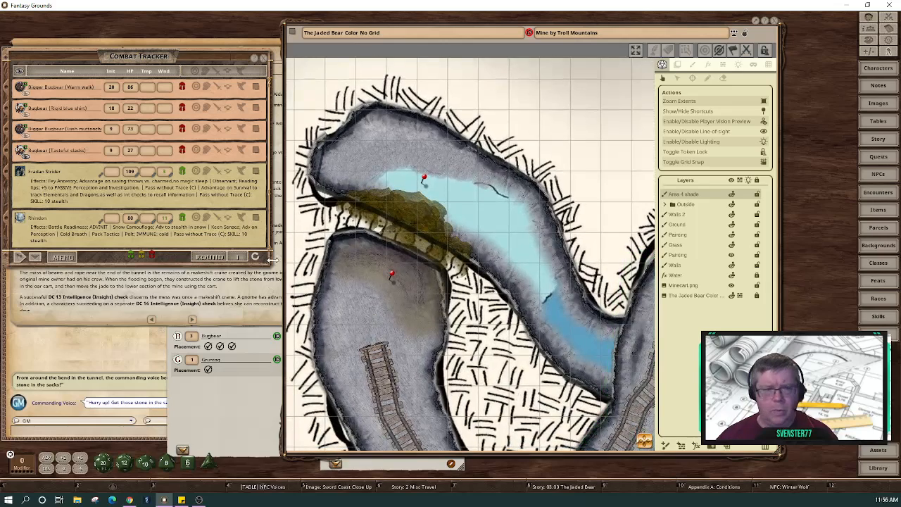
{"action": "left_click_drag", "start_coordinate": [21, 88], "coordinate": [523, 219]}
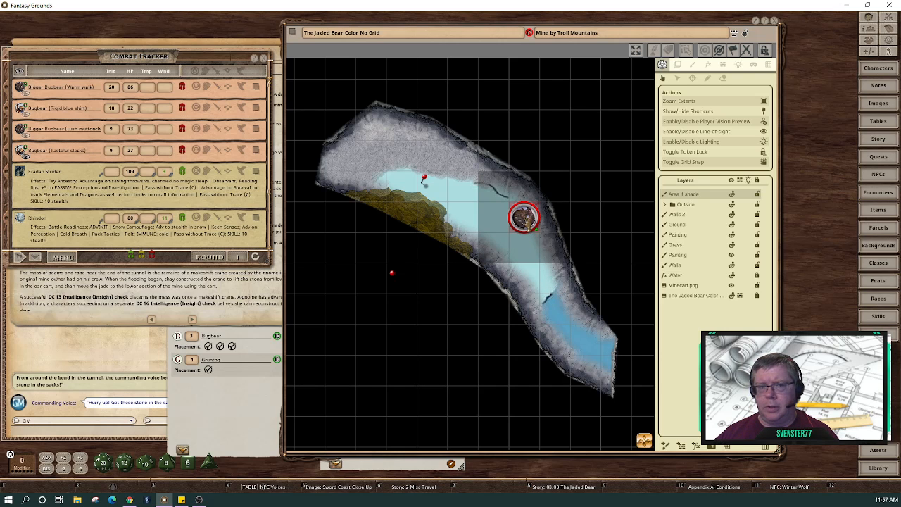
{"action": "left_click", "coordinate": [530, 224]}
Reselect the bugbear token in the pool tunnel and disable line of sight on the map.
{"action": "scroll", "coordinate": [606, 292], "scroll_direction": "down", "scroll_amount": 3}
{"action": "left_click_drag", "start_coordinate": [570, 257], "coordinate": [353, 219]}
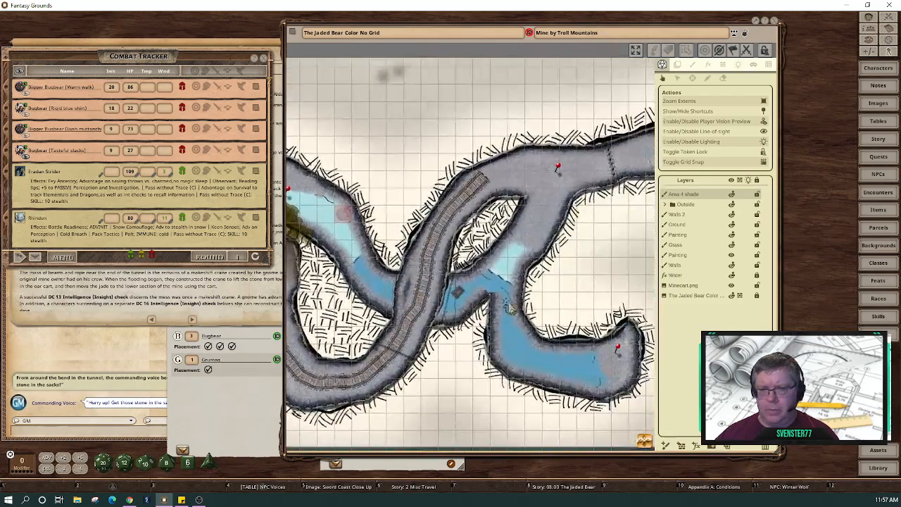
{"action": "left_click", "coordinate": [342, 214]}
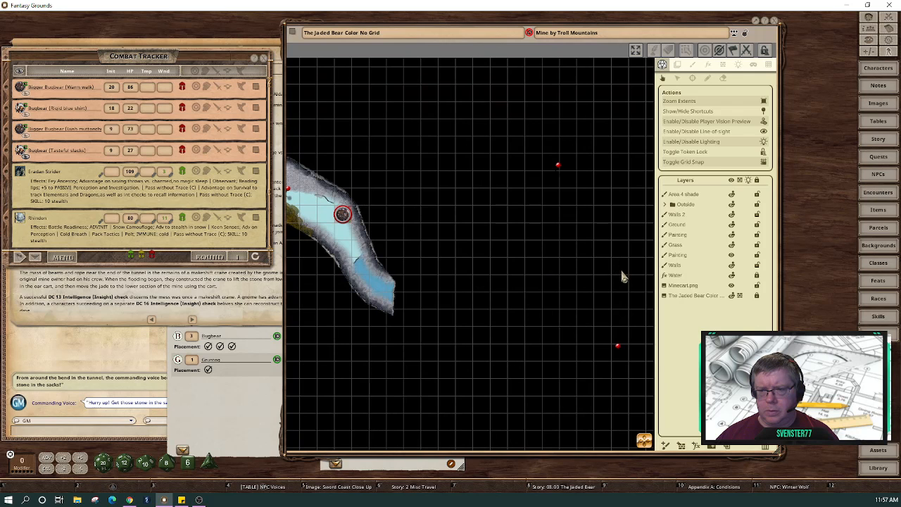
{"action": "left_click", "coordinate": [764, 133]}
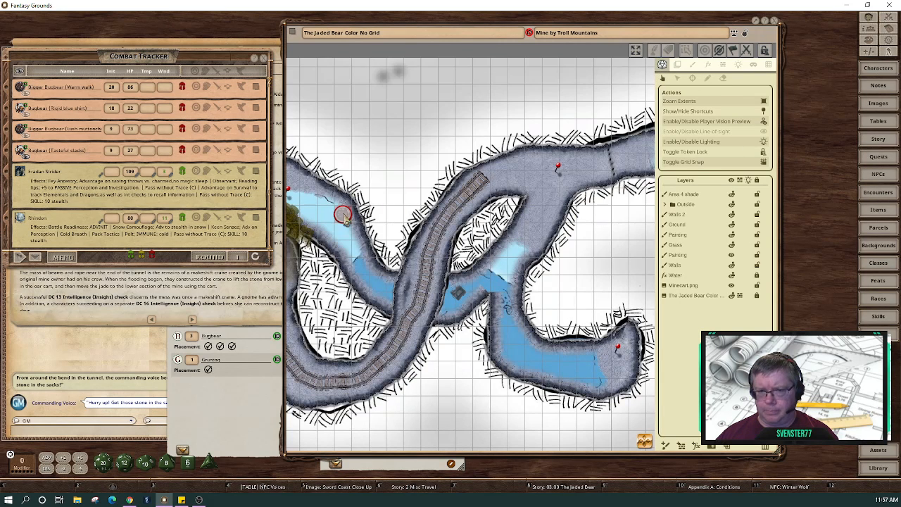
Move the bugbear token back across the map into the campsite cavern beside the tent.
{"action": "left_click_drag", "start_coordinate": [343, 217], "coordinate": [602, 262]}
{"action": "left_click_drag", "start_coordinate": [645, 442], "coordinate": [371, 477]}
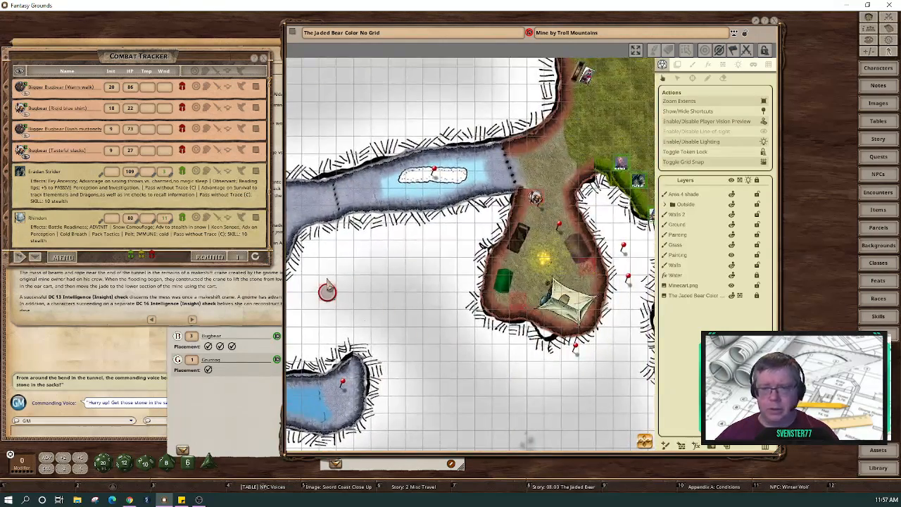
{"action": "left_click_drag", "start_coordinate": [326, 295], "coordinate": [517, 266]}
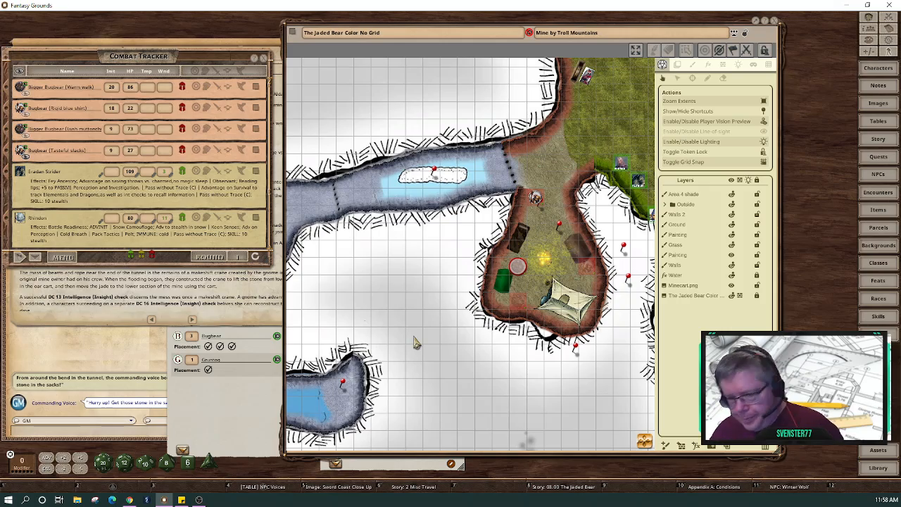
Return to the pool tunnel, reopen the Assets library beside the map window, and filter the assets for "water".
{"action": "left_click_drag", "start_coordinate": [645, 442], "coordinate": [544, 425]}
{"action": "scroll", "coordinate": [437, 320], "scroll_direction": "up", "scroll_amount": 4}
{"action": "scroll", "coordinate": [436, 320], "scroll_direction": "up", "scroll_amount": 2}
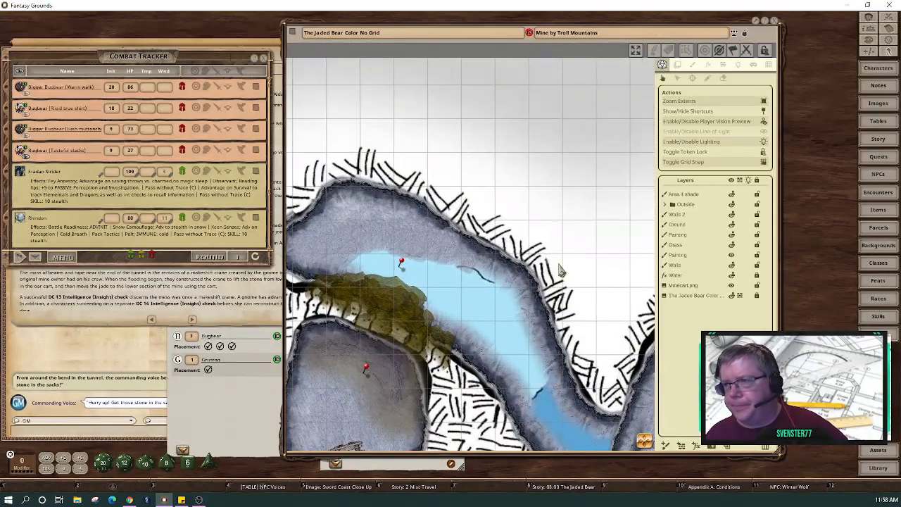
{"action": "left_click_drag", "start_coordinate": [454, 52], "coordinate": [302, 56]}
{"action": "left_click", "coordinate": [886, 451]}
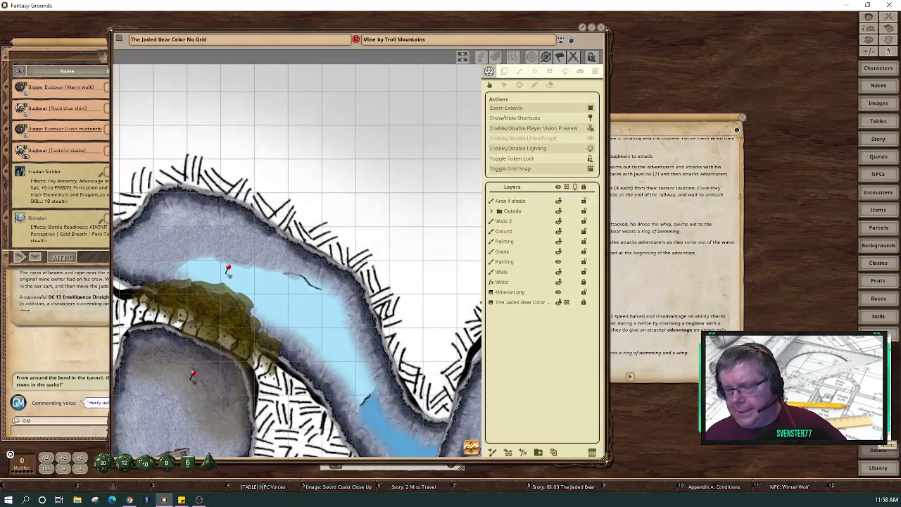
{"action": "left_click_drag", "start_coordinate": [405, 56], "coordinate": [318, 53]}
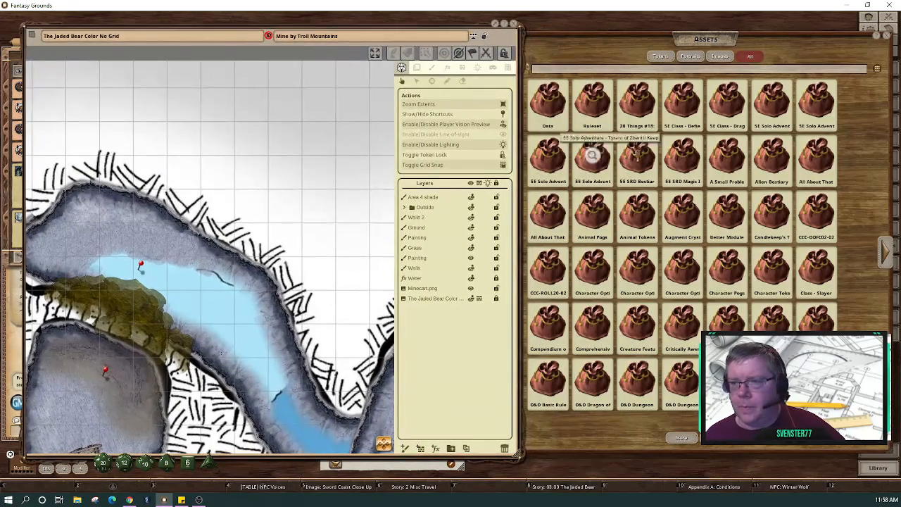
{"action": "left_click", "coordinate": [631, 71]}
{"action": "type", "text": "water"}
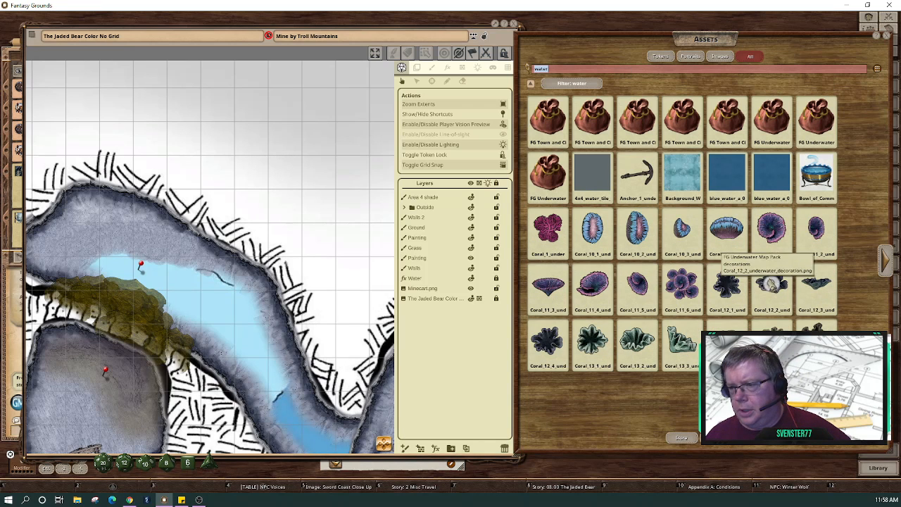
Find the Rock_water2 decoration among the water assets and load it as a tile for the Area 4 shade layer at size 1.0.
{"action": "left_click", "coordinate": [888, 267]}
{"action": "left_click", "coordinate": [889, 266]}
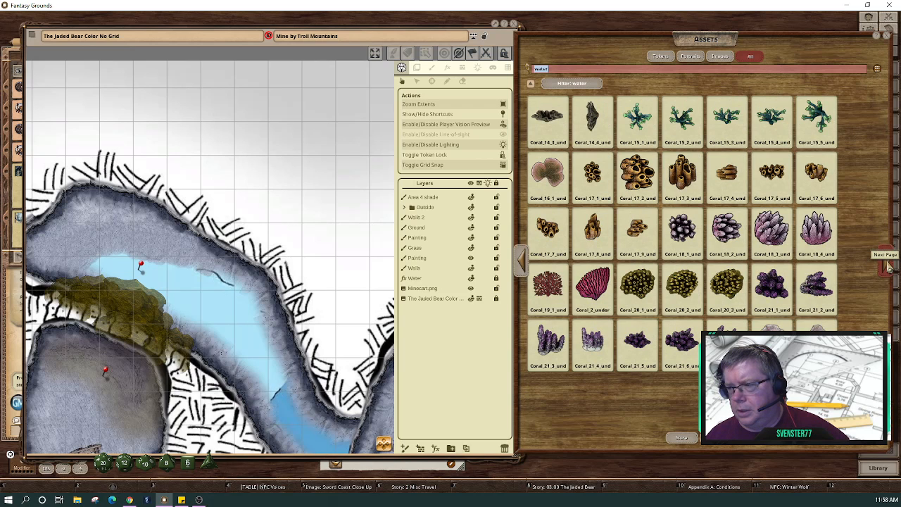
{"action": "left_click", "coordinate": [888, 267]}
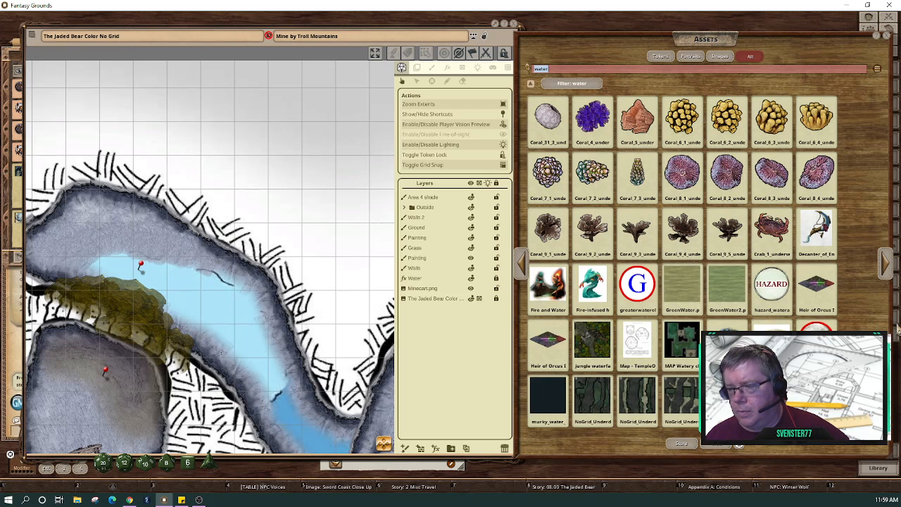
{"action": "left_click", "coordinate": [888, 270]}
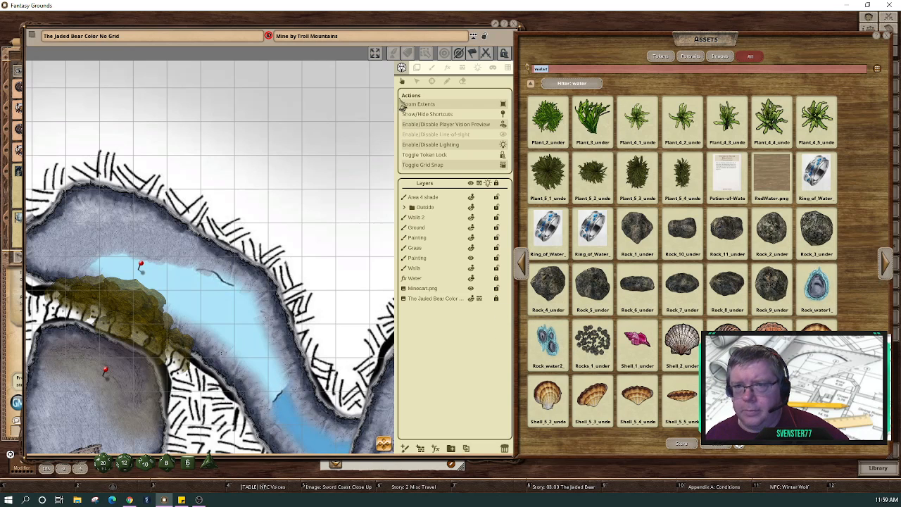
{"action": "left_click", "coordinate": [418, 73]}
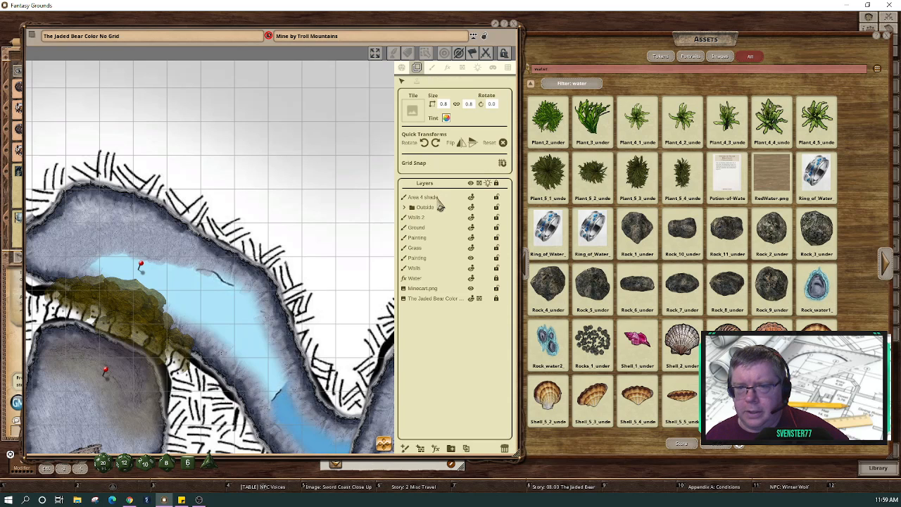
{"action": "left_click", "coordinate": [438, 200]}
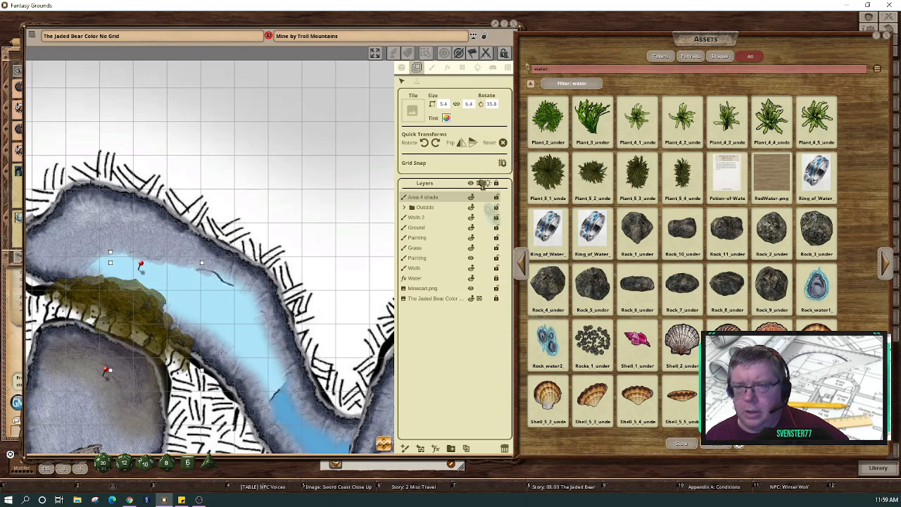
{"action": "left_click_drag", "start_coordinate": [427, 118], "coordinate": [417, 113]}
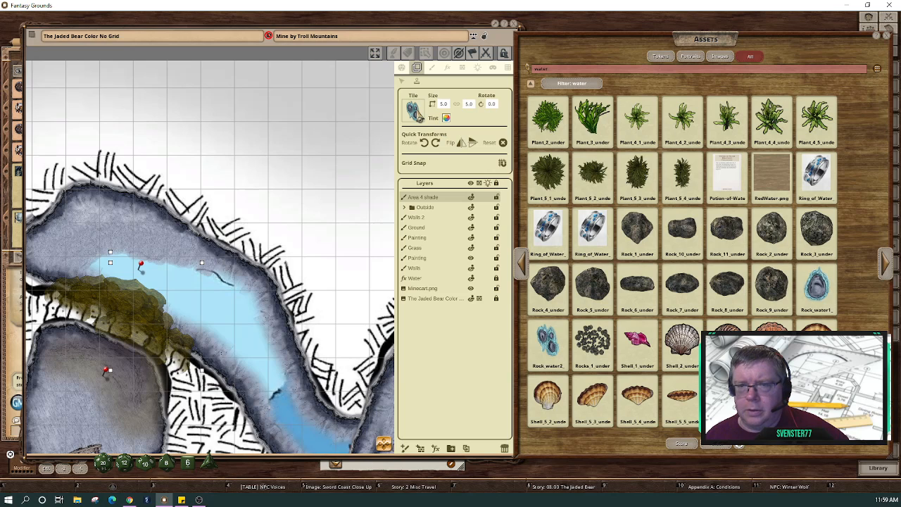
{"action": "left_click", "coordinate": [445, 104]}
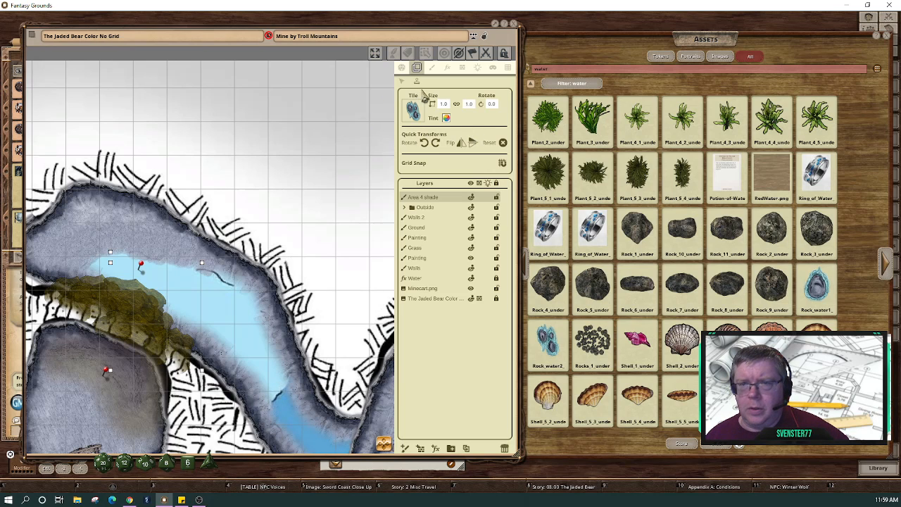
Load Rock_water2 as the paint brush and reduce its tint alpha to 124.
{"action": "left_click", "coordinate": [432, 67]}
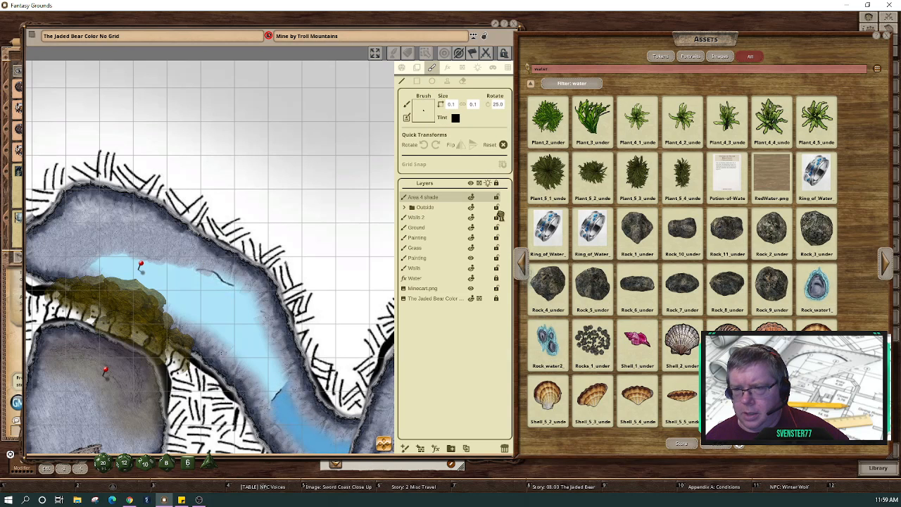
{"action": "left_click_drag", "start_coordinate": [424, 112], "coordinate": [424, 111]}
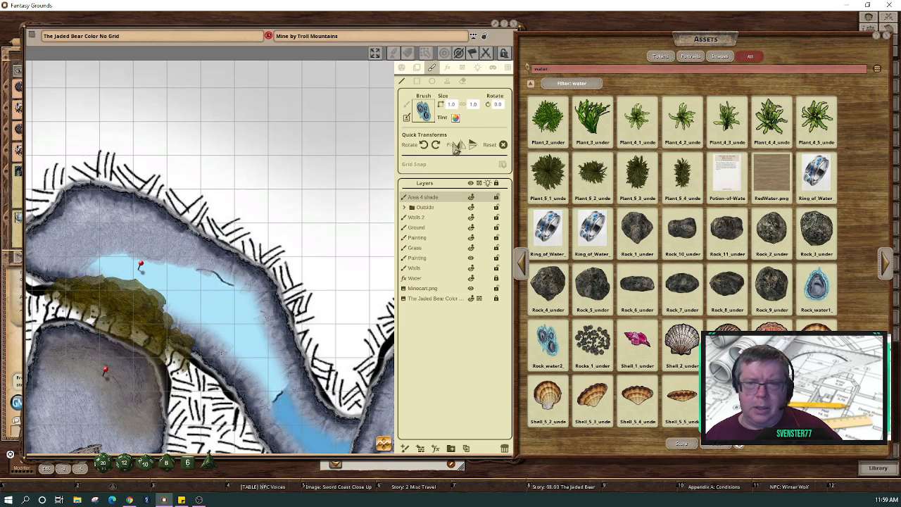
{"action": "left_click", "coordinate": [455, 119]}
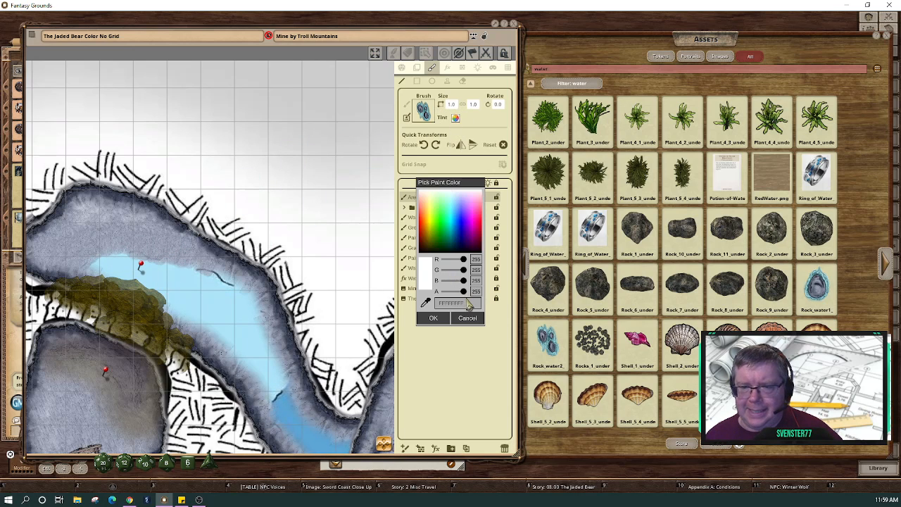
{"action": "left_click_drag", "start_coordinate": [463, 291], "coordinate": [454, 292]}
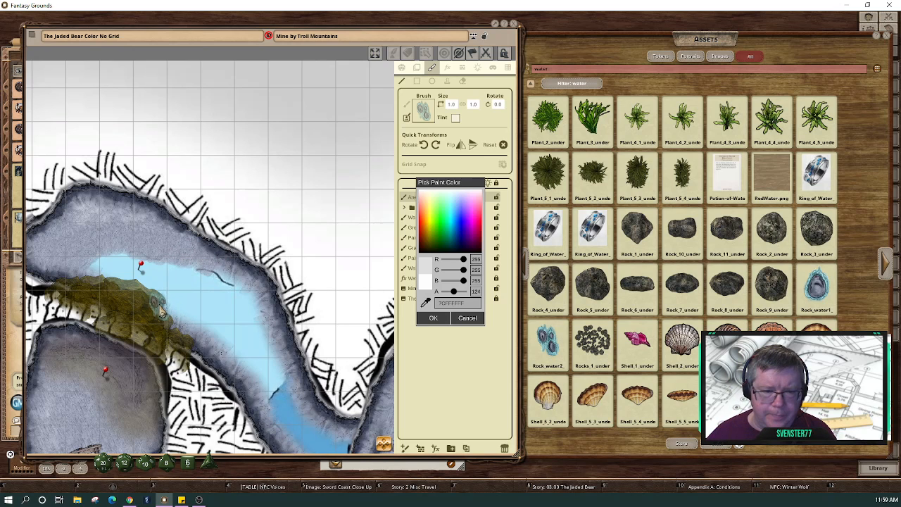
Stamp the translucent water rocks, rotated 10 degrees, in the pool beside the east end of the mossy bank.
{"action": "scroll", "coordinate": [175, 310], "scroll_direction": "up", "scroll_amount": 1}
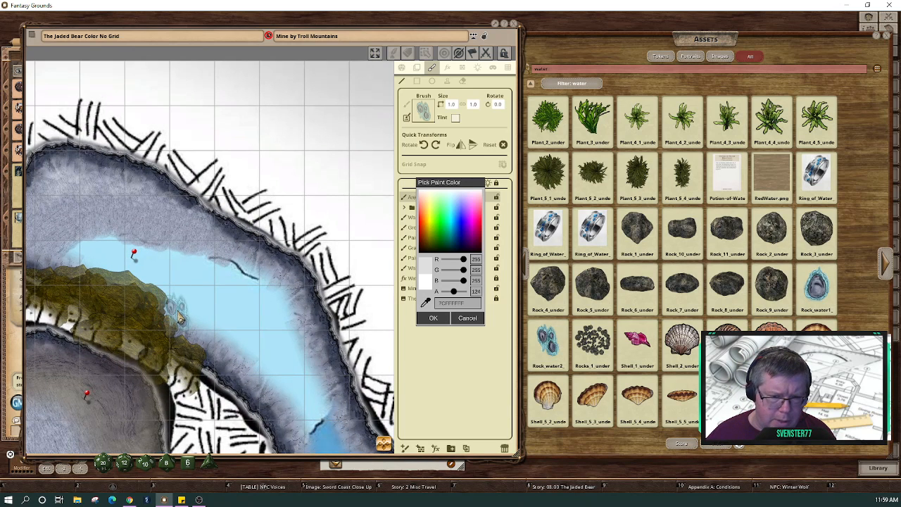
{"action": "scroll", "coordinate": [179, 318], "scroll_direction": "up", "scroll_amount": 1}
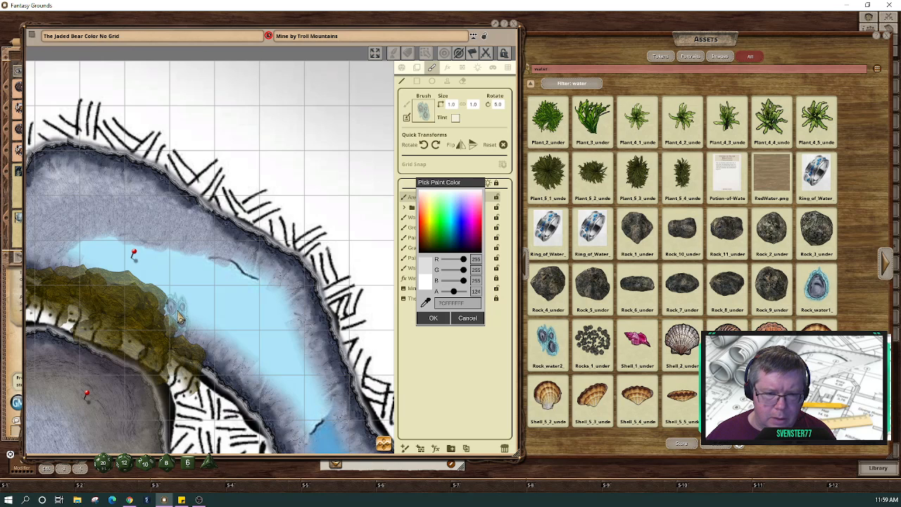
{"action": "scroll", "coordinate": [179, 319], "scroll_direction": "up", "scroll_amount": 1}
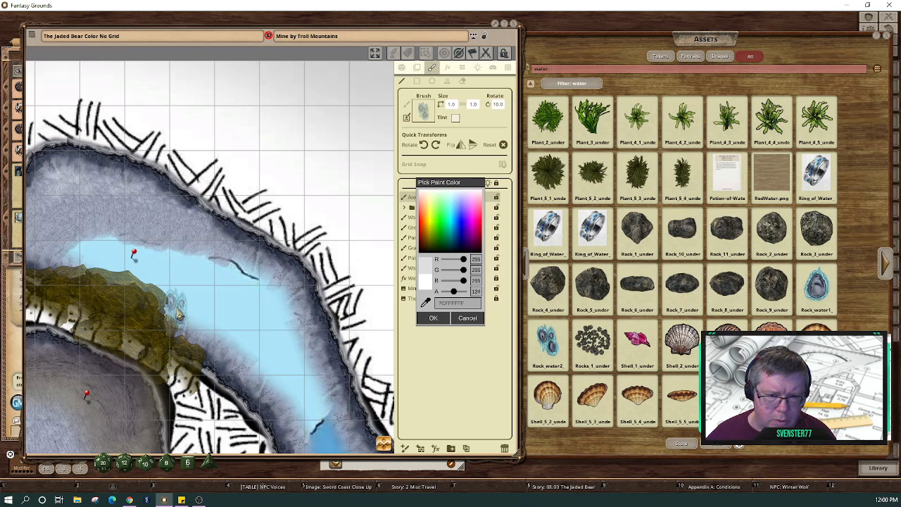
{"action": "mouse_move", "coordinate": [187, 296]}
{"action": "left_mouse_down"}
{"action": "mouse_move", "coordinate": [384, 172]}
{"action": "mouse_move", "coordinate": [391, 132]}
{"action": "left_mouse_up"}
{"action": "left_click", "coordinate": [447, 82]}
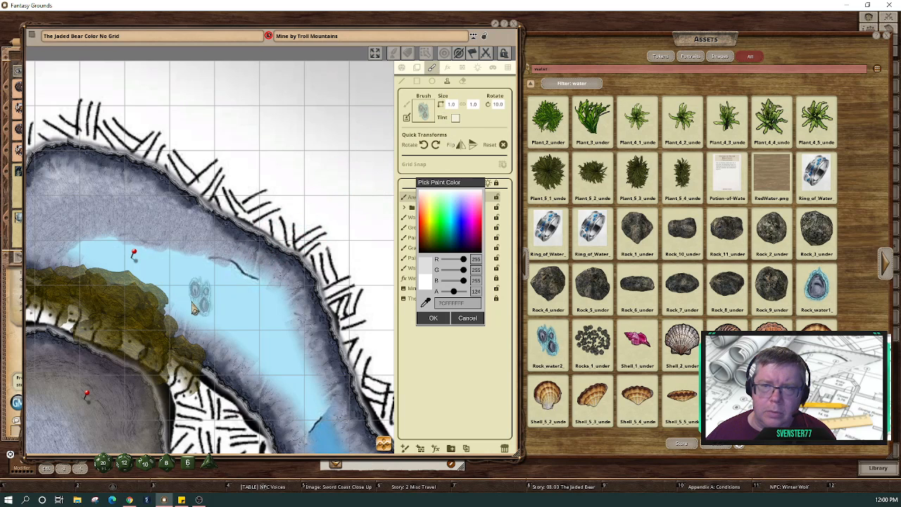
{"action": "left_click", "coordinate": [187, 319]}
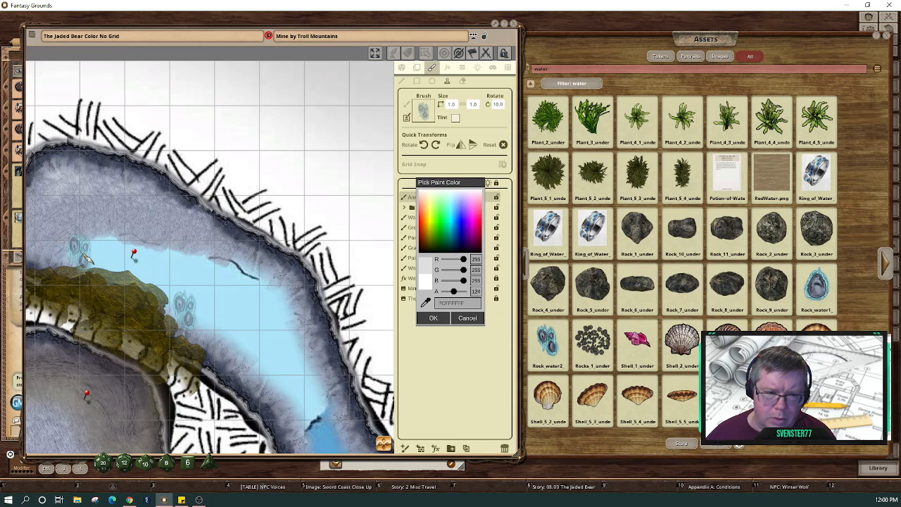
Stamp another set of water rocks, rotated 325 degrees, at the pool's west end and accept the brush tint.
{"action": "scroll", "coordinate": [86, 259], "scroll_direction": "down", "scroll_amount": 4, "text": "shift"}
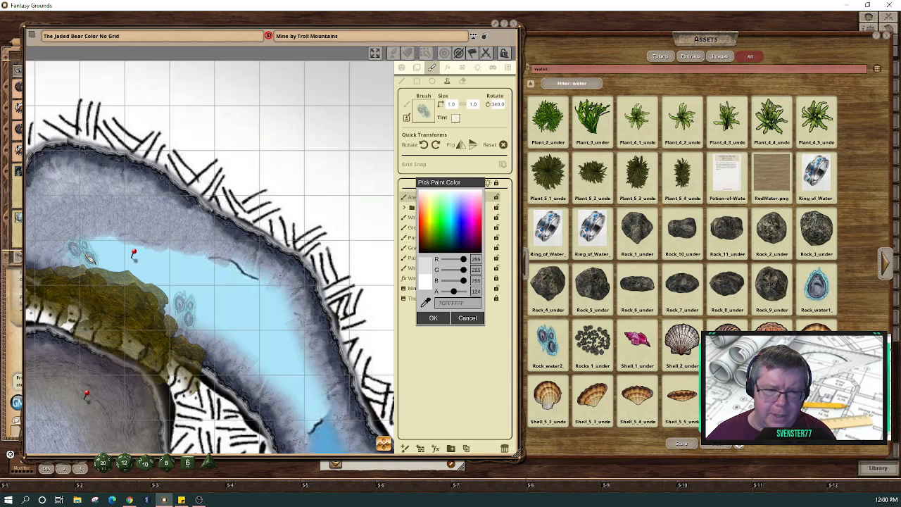
{"action": "scroll", "coordinate": [88, 257], "scroll_direction": "down", "scroll_amount": 1, "text": "shift"}
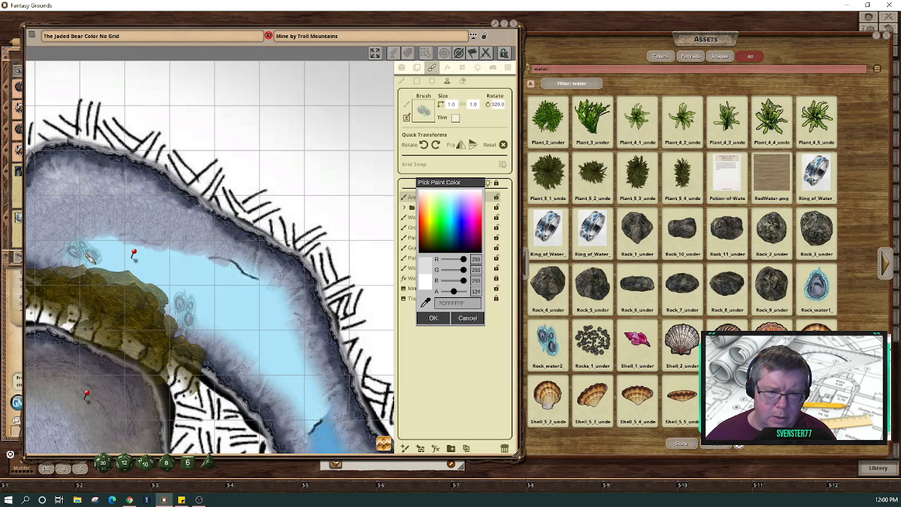
{"action": "scroll", "coordinate": [88, 257], "scroll_direction": "up", "scroll_amount": 1, "text": "shift"}
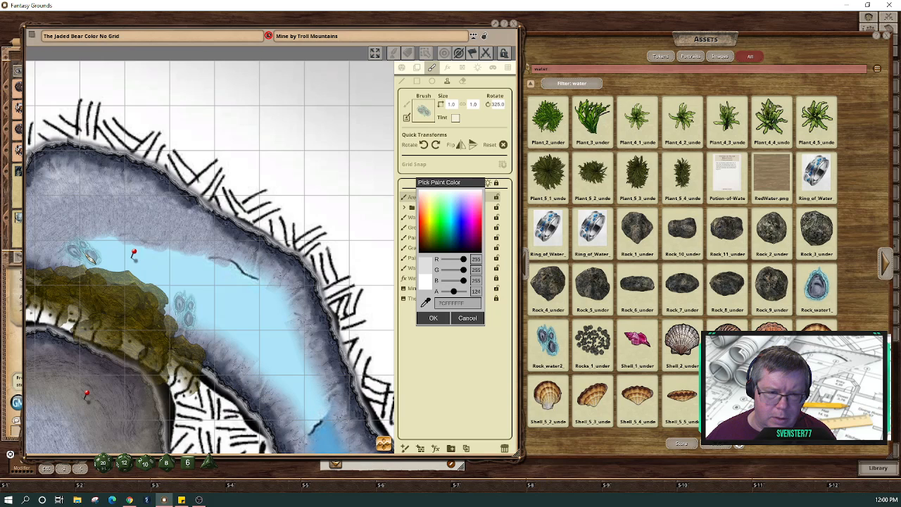
{"action": "left_click", "coordinate": [89, 258]}
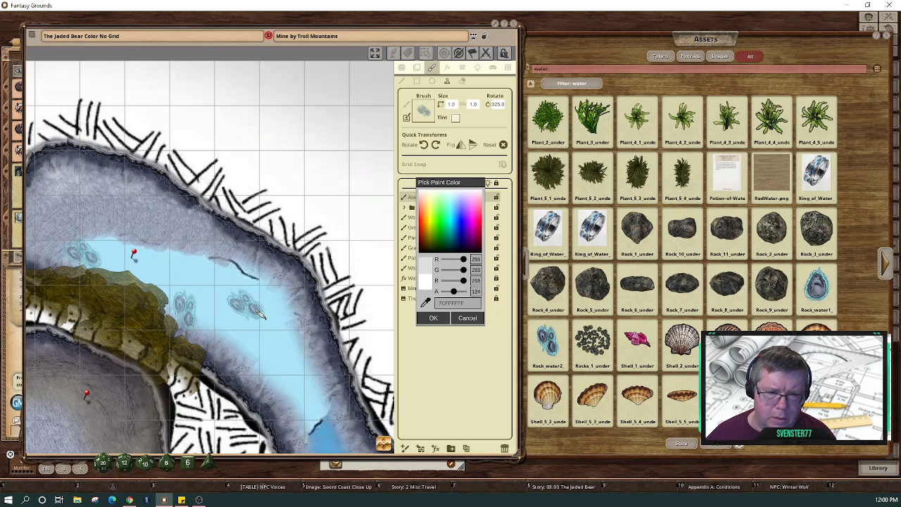
{"action": "scroll", "coordinate": [225, 315], "scroll_direction": "down", "scroll_amount": 4}
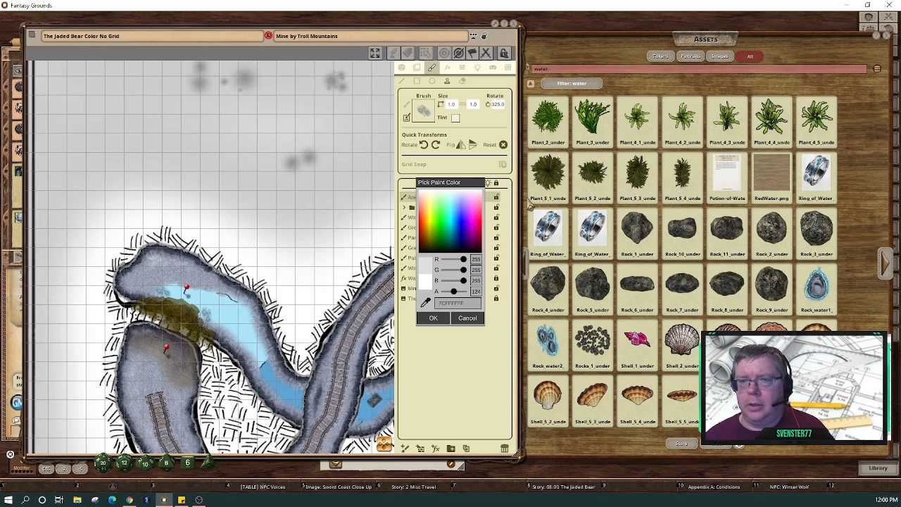
{"action": "left_click", "coordinate": [434, 320]}
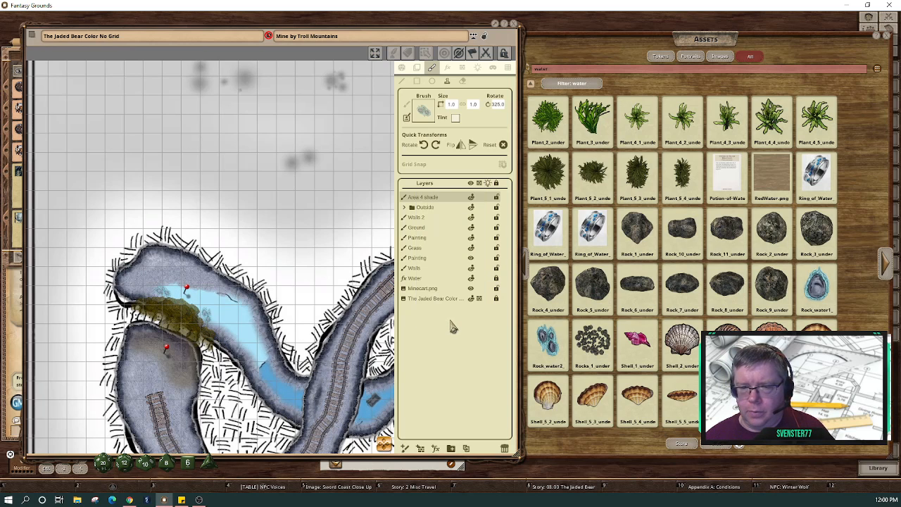
Load Rock_water1 as the brush, set its tint alpha to 135, and stamp it rotated 330 degrees in the pool beside the pin.
{"action": "left_click", "coordinate": [884, 266]}
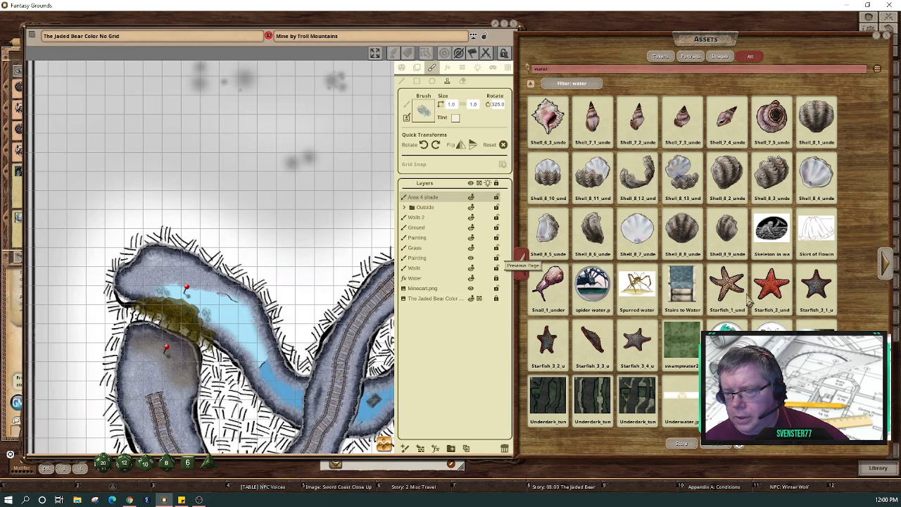
{"action": "scroll", "coordinate": [748, 300], "scroll_direction": "up", "scroll_amount": 1}
{"action": "left_click_drag", "start_coordinate": [809, 290], "coordinate": [423, 111]}
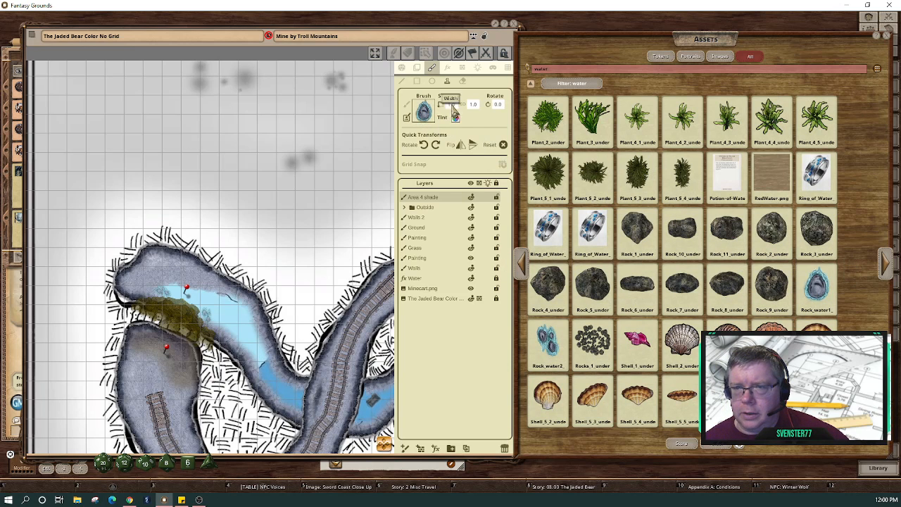
{"action": "left_click", "coordinate": [456, 118]}
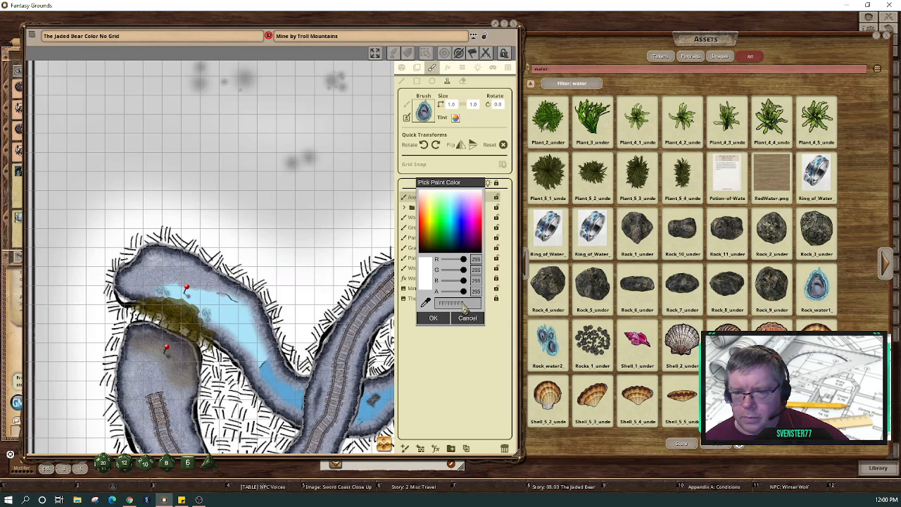
{"action": "left_click_drag", "start_coordinate": [463, 291], "coordinate": [456, 294]}
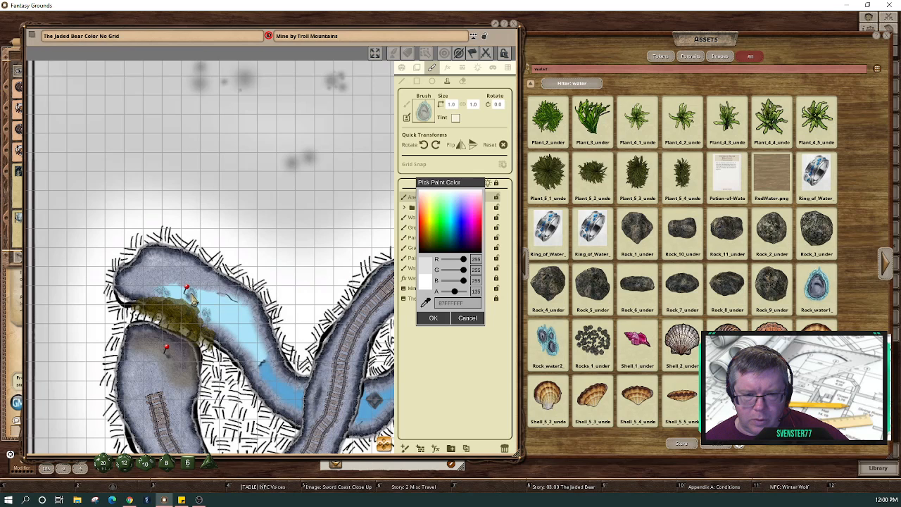
{"action": "scroll", "coordinate": [196, 301], "scroll_direction": "down", "scroll_amount": 2, "text": "shift"}
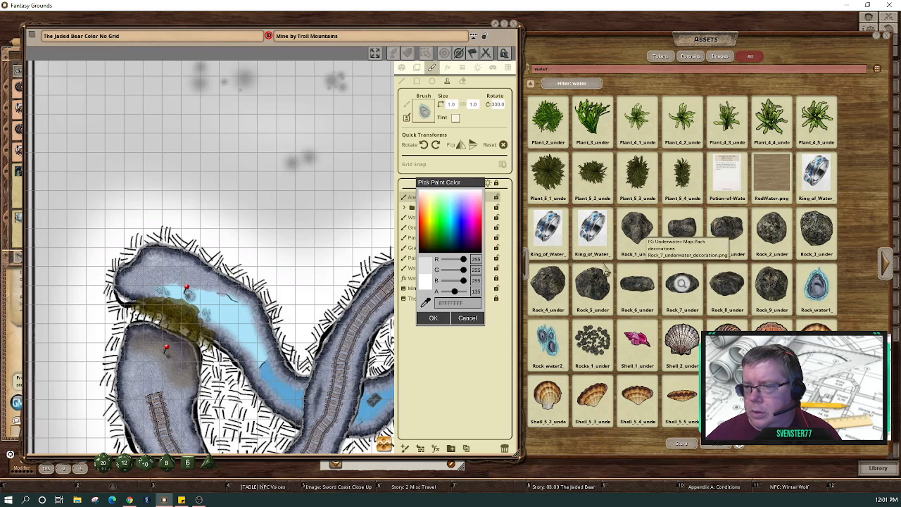
{"action": "left_click", "coordinate": [434, 319]}
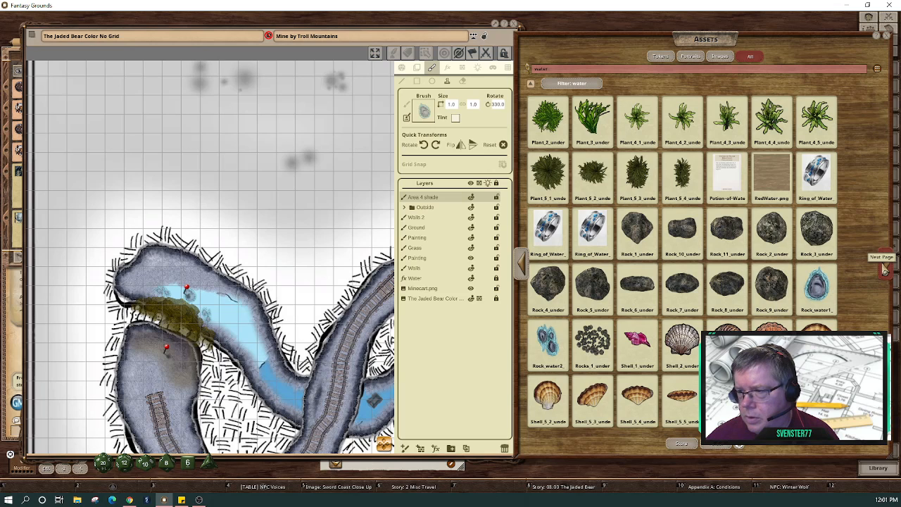
Browse the remaining pages of water assets and return to the page with the waterfall pieces.
{"action": "left_click", "coordinate": [884, 270]}
{"action": "left_click", "coordinate": [885, 271]}
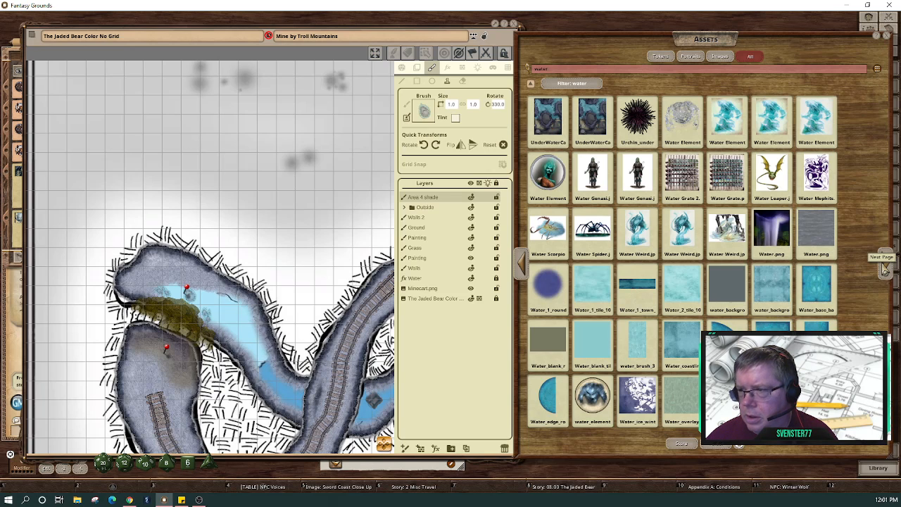
{"action": "left_click", "coordinate": [885, 270]}
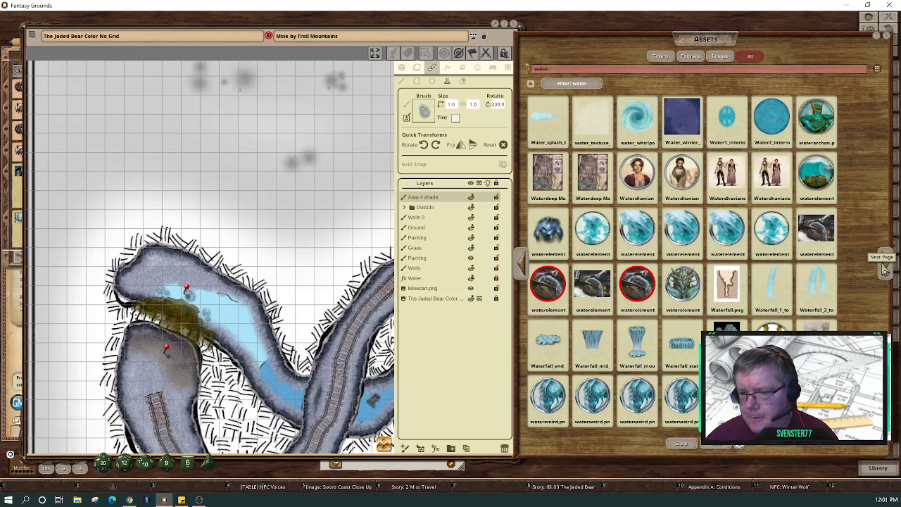
{"action": "left_click", "coordinate": [884, 270]}
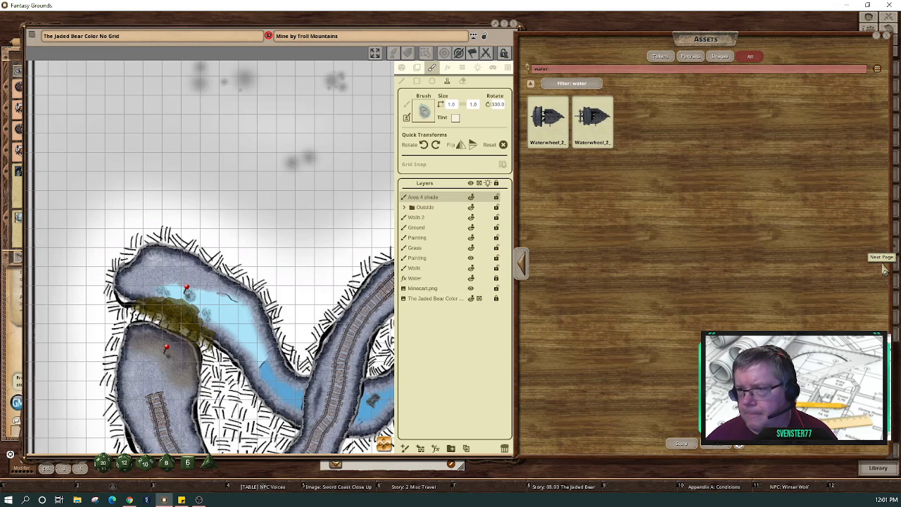
{"action": "left_click", "coordinate": [524, 268]}
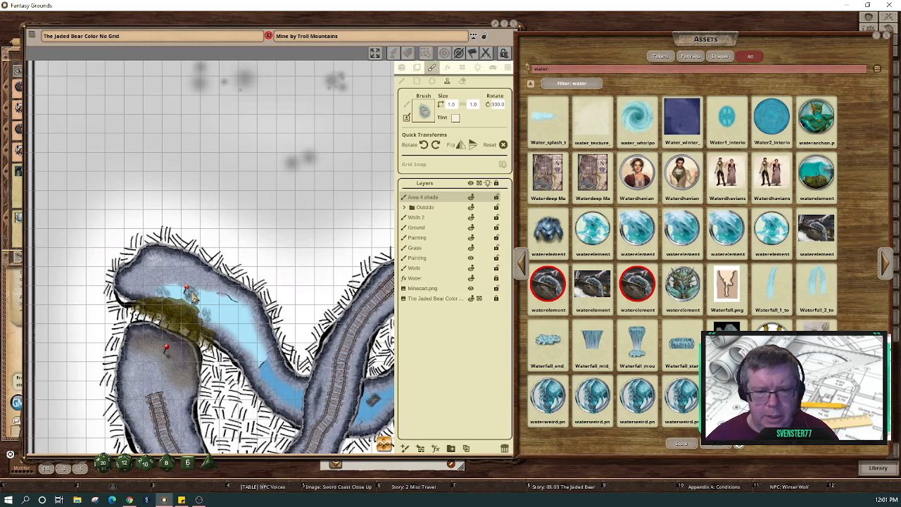
{"action": "scroll", "coordinate": [192, 295], "scroll_direction": "up", "scroll_amount": 1}
{"action": "scroll", "coordinate": [192, 296], "scroll_direction": "up", "scroll_amount": 2}
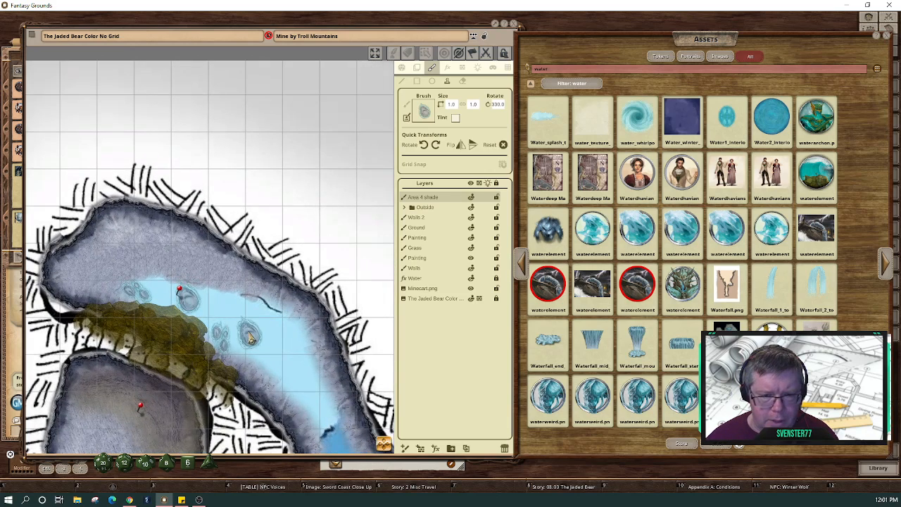
{"action": "scroll", "coordinate": [254, 334], "scroll_direction": "down", "scroll_amount": 1}
{"action": "scroll", "coordinate": [254, 335], "scroll_direction": "down", "scroll_amount": 2}
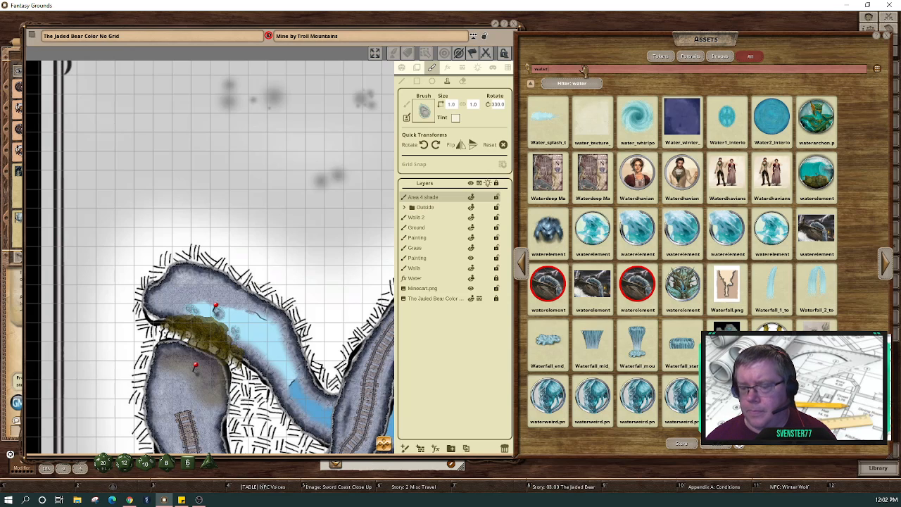
Clear the water asset filter and open the tracks folder inside the brushes of FG Art Pack 2019.
{"action": "key", "text": "BackSpace"}
{"action": "key", "text": "BackSpace"}
{"action": "key", "text": "BackSpace"}
{"action": "key", "text": "BackSpace"}
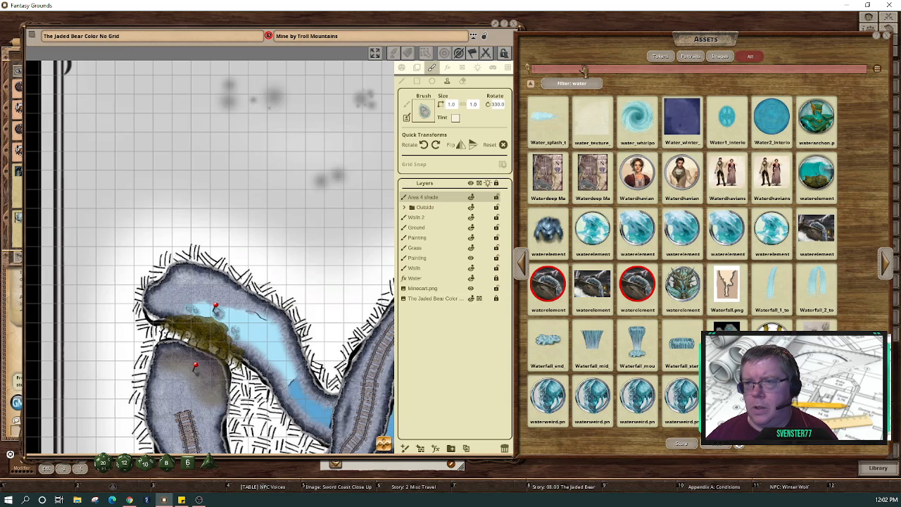
{"action": "left_click", "coordinate": [535, 90]}
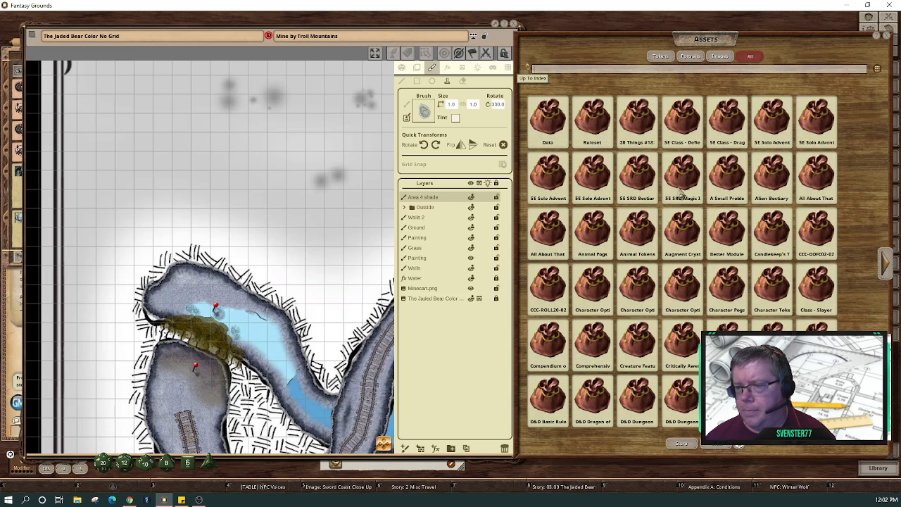
{"action": "scroll", "coordinate": [859, 273], "scroll_direction": "down", "scroll_amount": 1}
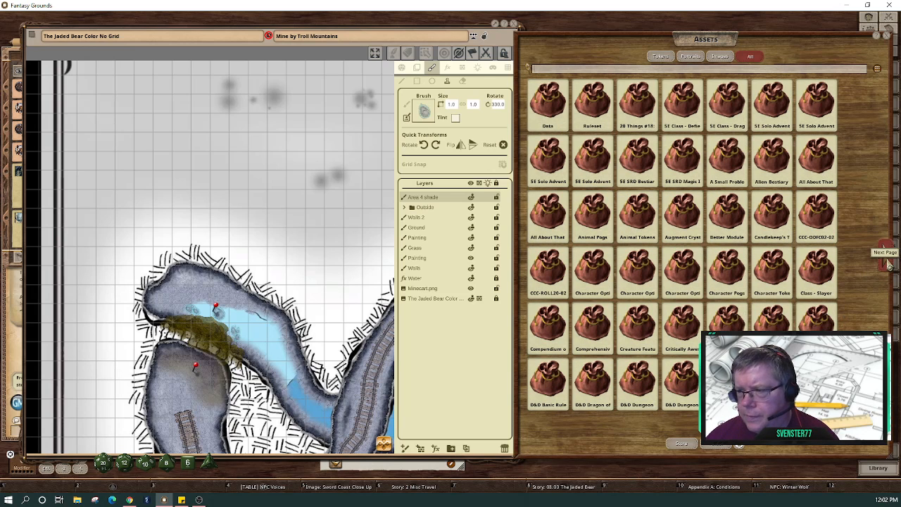
{"action": "left_click", "coordinate": [886, 262]}
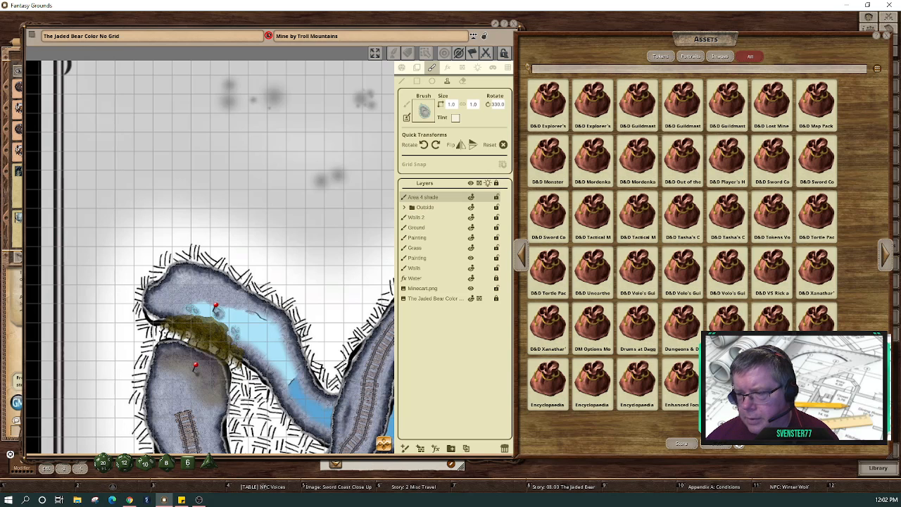
{"action": "left_click", "coordinate": [772, 382]}
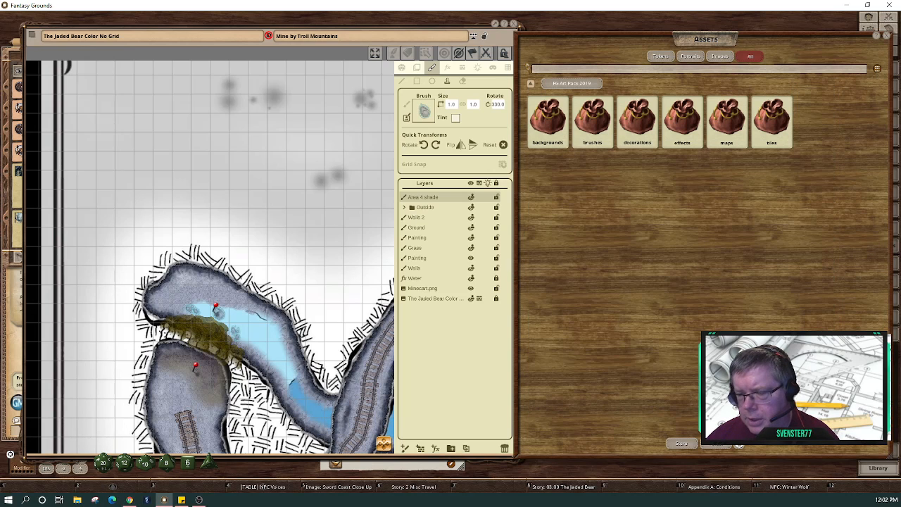
{"action": "left_click", "coordinate": [594, 129]}
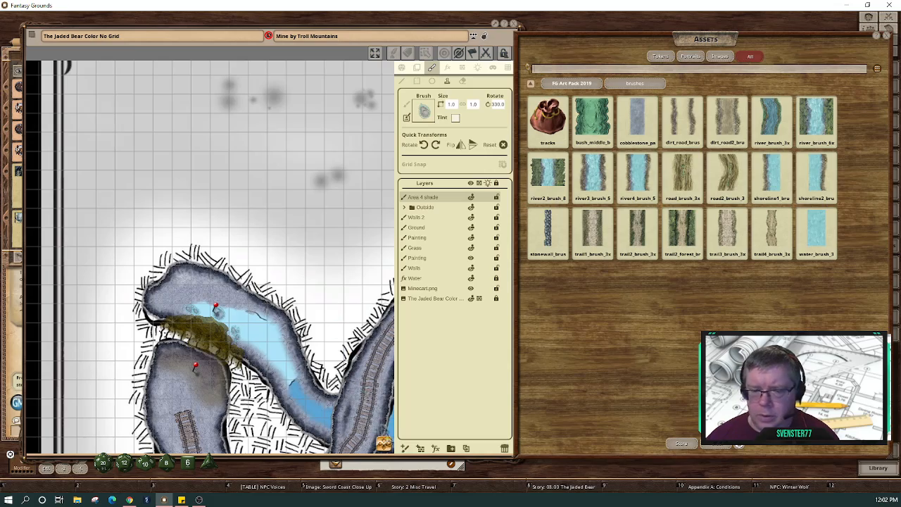
{"action": "mouse_move", "coordinate": [384, 444]}
{"action": "left_mouse_down"}
{"action": "mouse_move", "coordinate": [426, 472]}
{"action": "mouse_move", "coordinate": [394, 471]}
{"action": "mouse_move", "coordinate": [404, 458]}
{"action": "mouse_move", "coordinate": [376, 428]}
{"action": "left_mouse_up"}
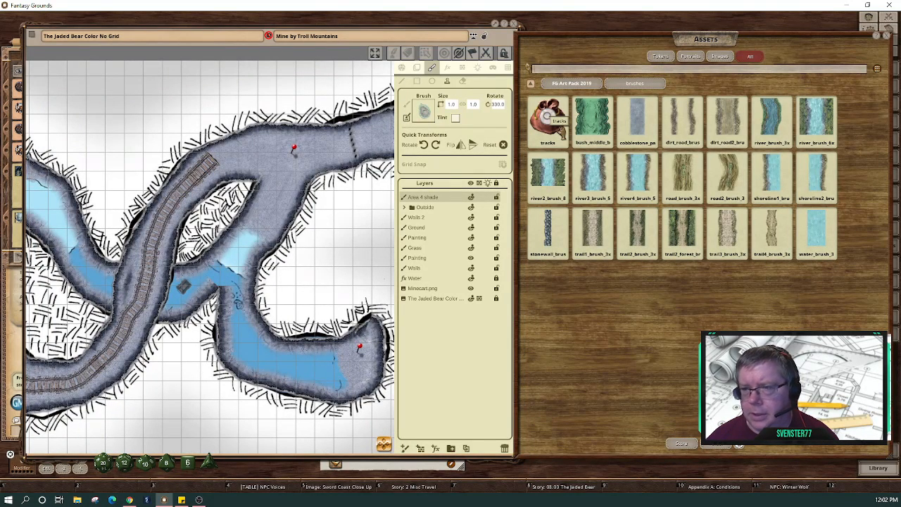
{"action": "left_click", "coordinate": [547, 115]}
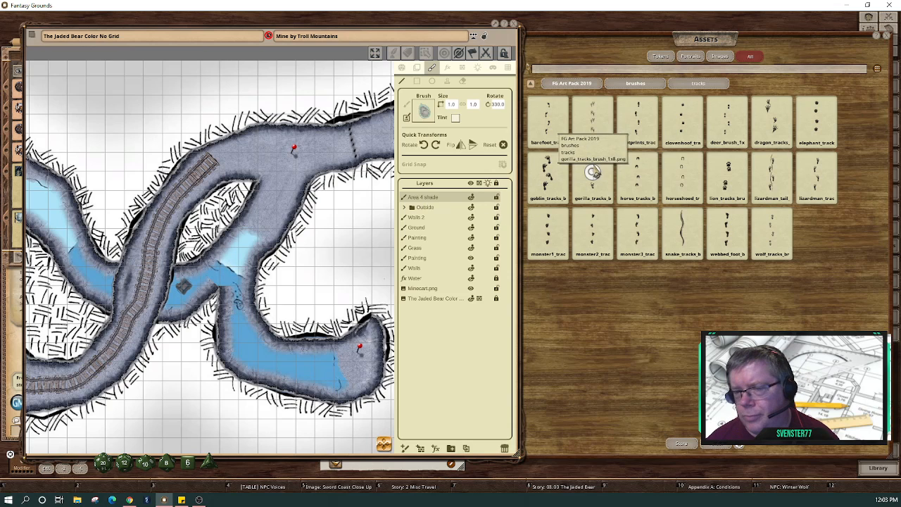
Load the barefoot tracks brush, size it to 0.2 by 2.0, and paint footprints along the tunnel from the dotted line to the rail end.
{"action": "left_click_drag", "start_coordinate": [561, 122], "coordinate": [425, 110]}
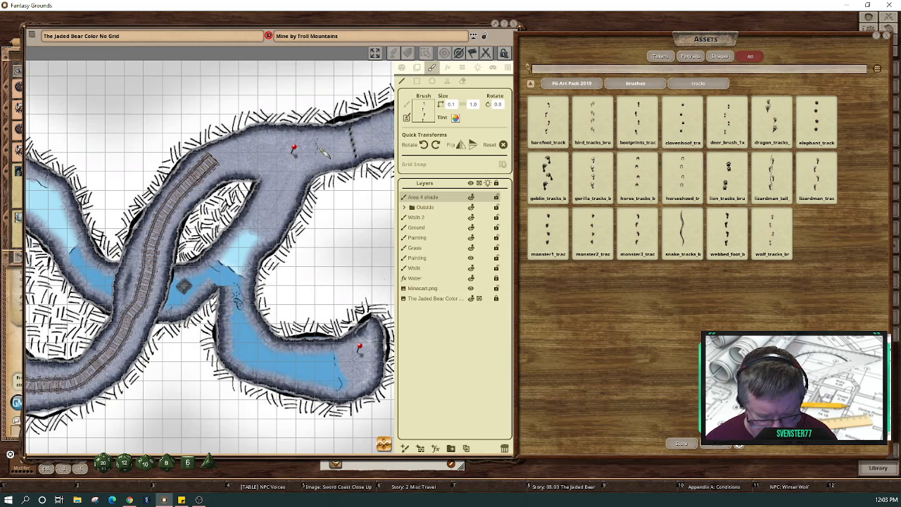
{"action": "scroll", "coordinate": [320, 150], "scroll_direction": "up", "scroll_amount": 1, "text": "ctrl"}
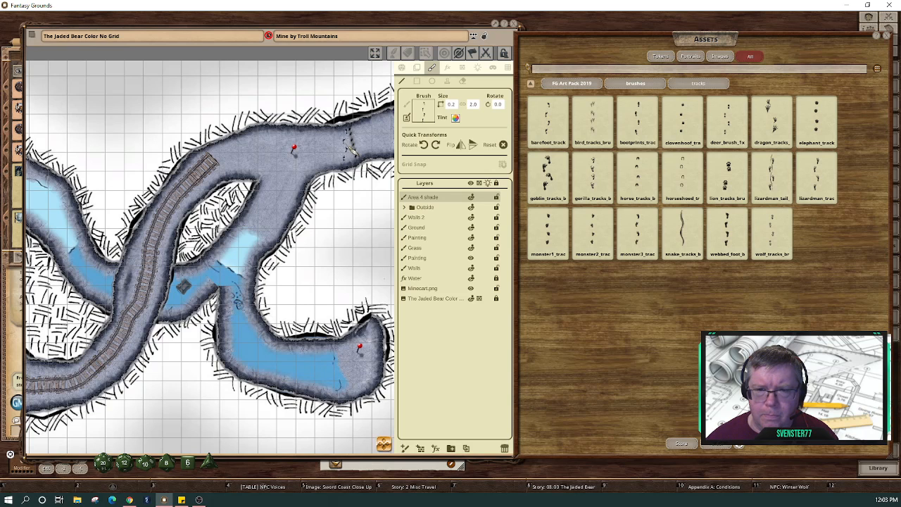
{"action": "mouse_move", "coordinate": [350, 149]}
{"action": "left_mouse_down"}
{"action": "mouse_move", "coordinate": [264, 152]}
{"action": "mouse_move", "coordinate": [222, 167]}
{"action": "mouse_move", "coordinate": [216, 161]}
{"action": "left_mouse_up"}
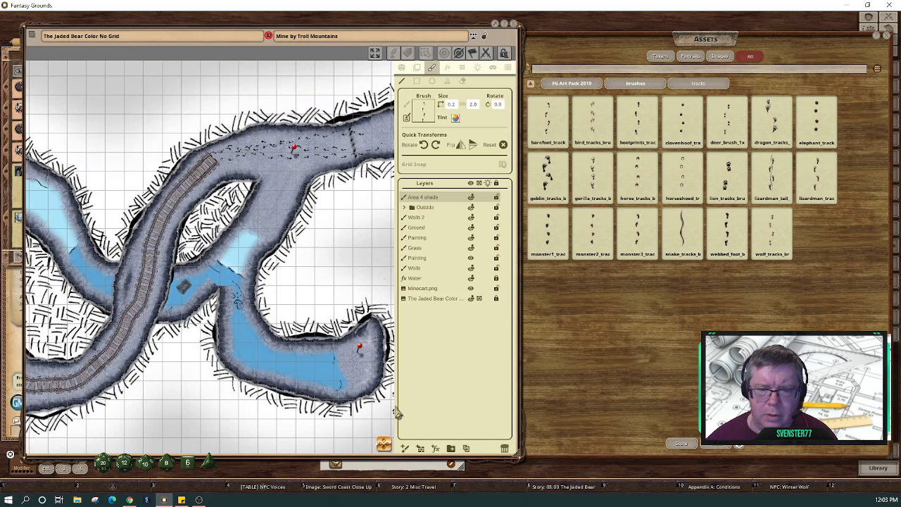
Extend the barefoot tracks from the dotted line to the near pool edge, and from the pool's far side through the entrance onto the grass.
{"action": "left_click_drag", "start_coordinate": [387, 447], "coordinate": [422, 438]}
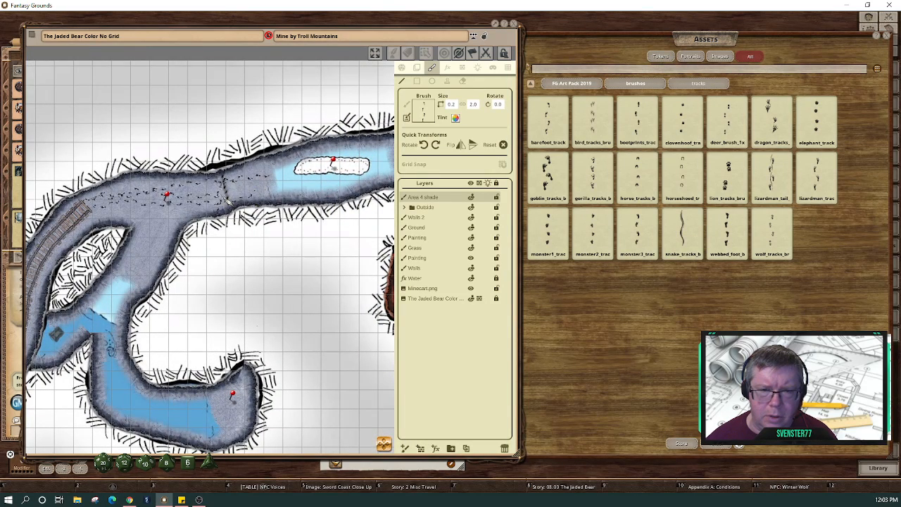
{"action": "left_click_drag", "start_coordinate": [248, 194], "coordinate": [270, 190]}
{"action": "left_click_drag", "start_coordinate": [385, 444], "coordinate": [442, 435]}
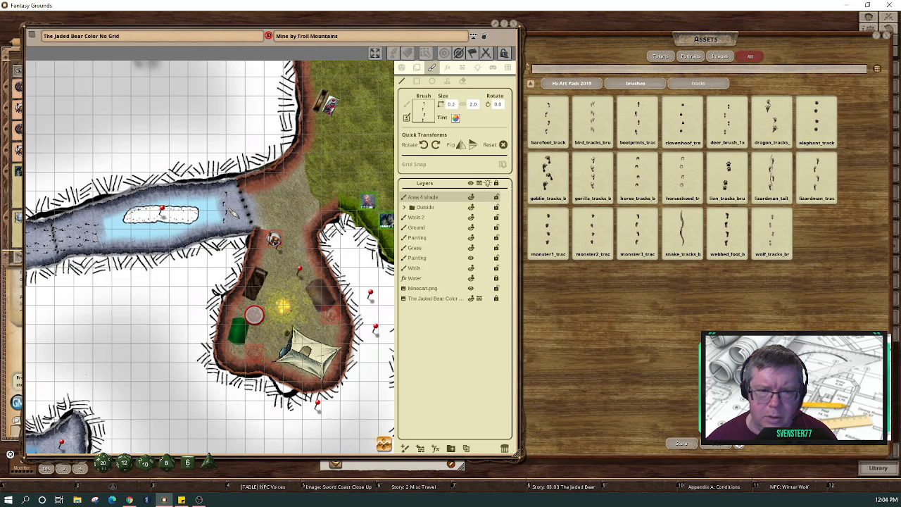
{"action": "mouse_move", "coordinate": [236, 209]}
{"action": "left_mouse_down"}
{"action": "mouse_move", "coordinate": [284, 198]}
{"action": "mouse_move", "coordinate": [325, 170]}
{"action": "left_mouse_up"}
{"action": "left_click_drag", "start_coordinate": [312, 182], "coordinate": [231, 212]}
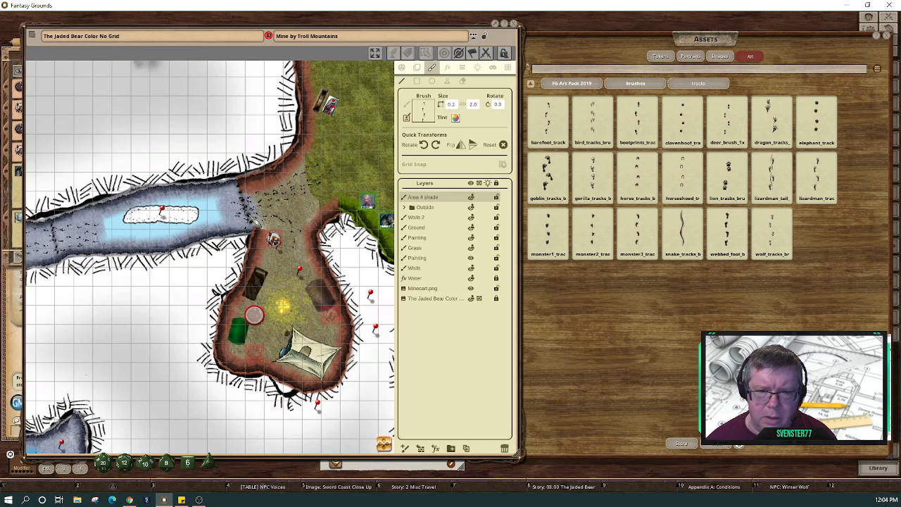
Set the track brush's tint to white with an alpha of 55.
{"action": "left_click_drag", "start_coordinate": [385, 444], "coordinate": [255, 417]}
{"action": "scroll", "coordinate": [211, 391], "scroll_direction": "down", "scroll_amount": 3}
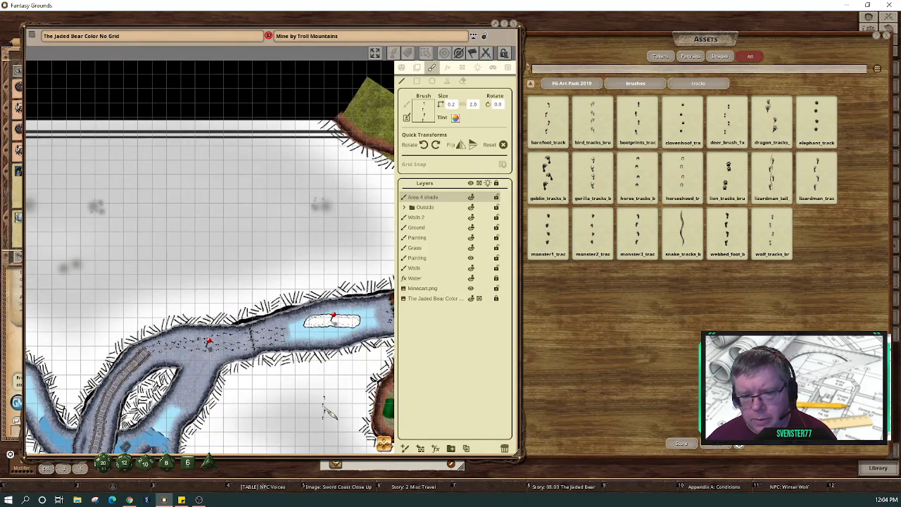
{"action": "left_click", "coordinate": [455, 117]}
{"action": "left_click_drag", "start_coordinate": [463, 291], "coordinate": [448, 290]}
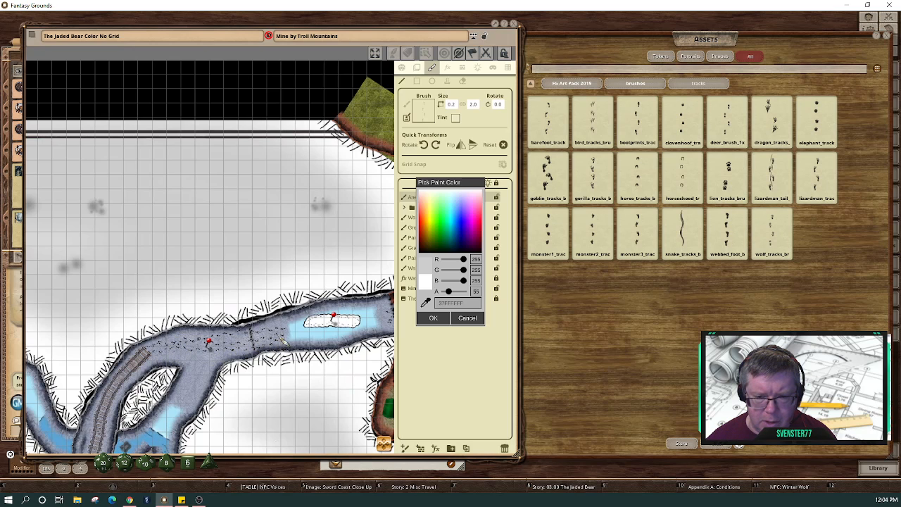
{"action": "left_click_drag", "start_coordinate": [384, 447], "coordinate": [451, 445]}
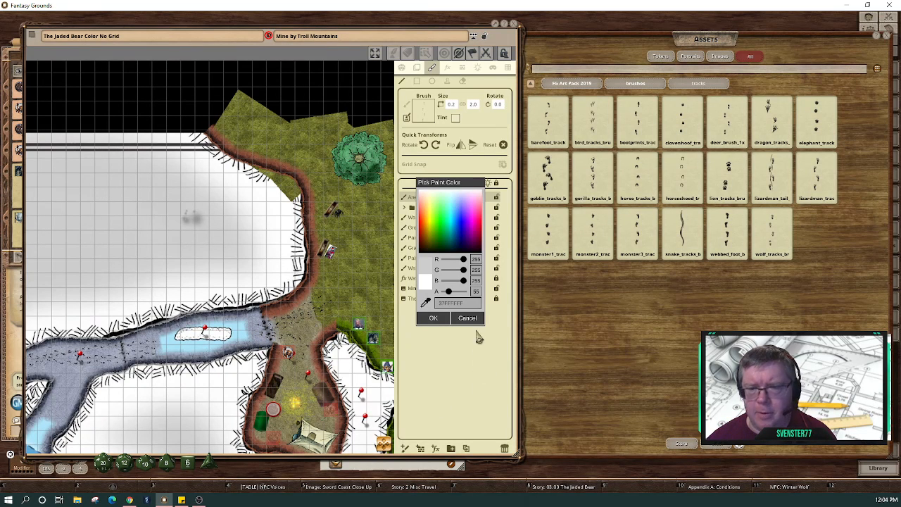
{"action": "left_click", "coordinate": [442, 319]}
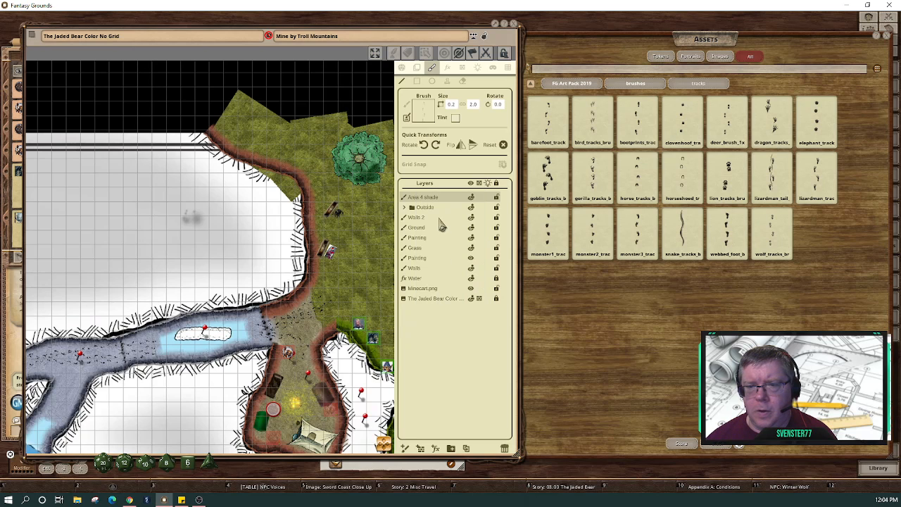
Hide and reshow the Area 4 shade layer, and examine the painted footprints along the tunnel.
{"action": "left_click", "coordinate": [472, 197]}
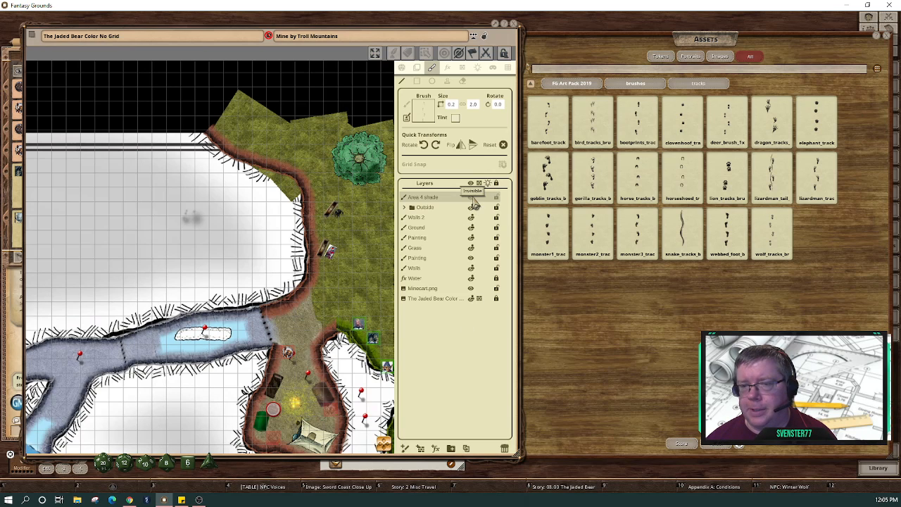
{"action": "left_click", "coordinate": [475, 203]}
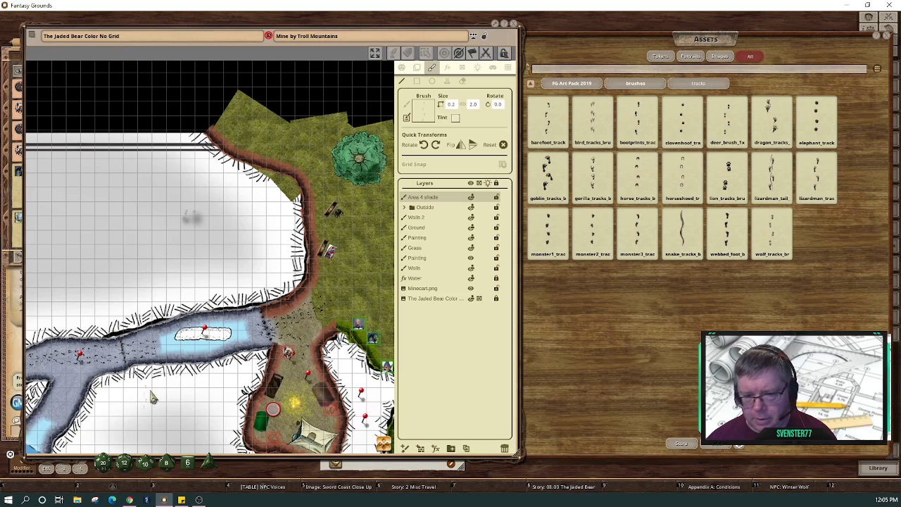
{"action": "scroll", "coordinate": [151, 394], "scroll_direction": "up", "scroll_amount": 2}
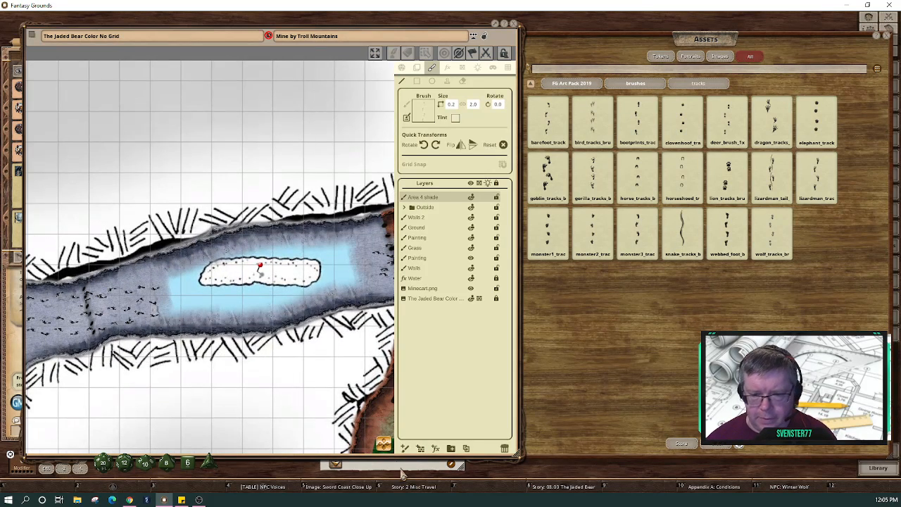
{"action": "left_click_drag", "start_coordinate": [383, 442], "coordinate": [199, 452]}
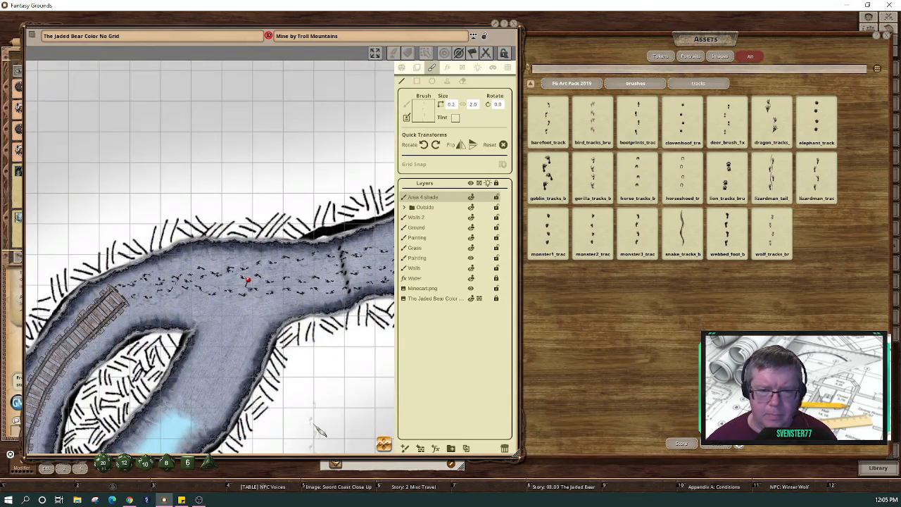
{"action": "scroll", "coordinate": [314, 422], "scroll_direction": "down", "scroll_amount": 2}
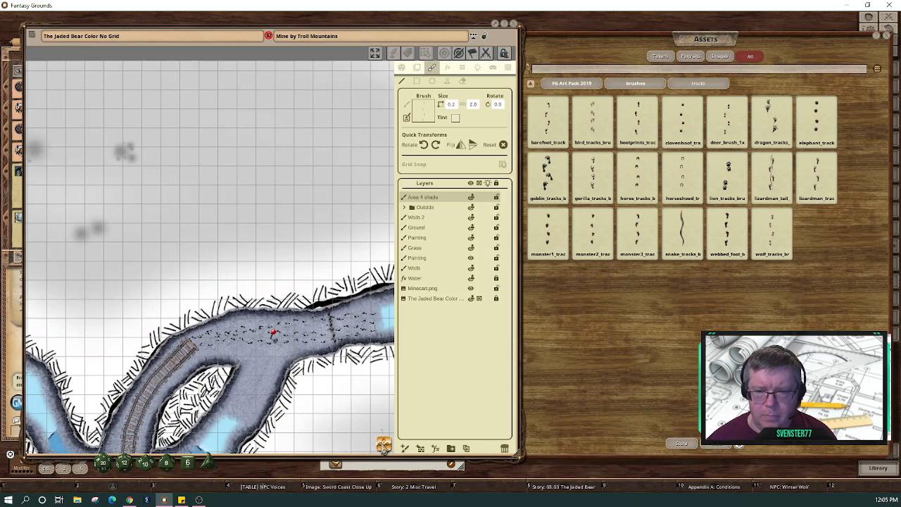
{"action": "left_click_drag", "start_coordinate": [386, 445], "coordinate": [369, 454]}
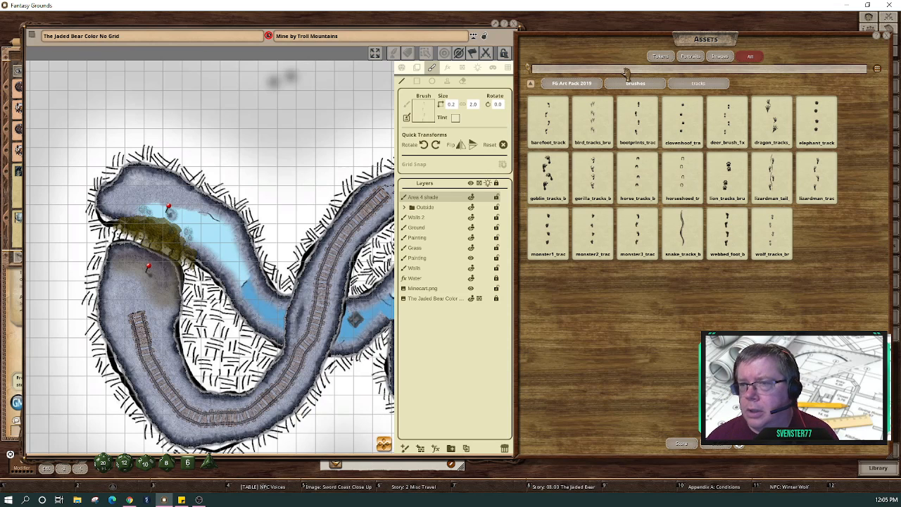
Search the assets for "shad", widen the search to the whole library with "sha", and browse the result pages.
{"action": "type", "text": "shad"}
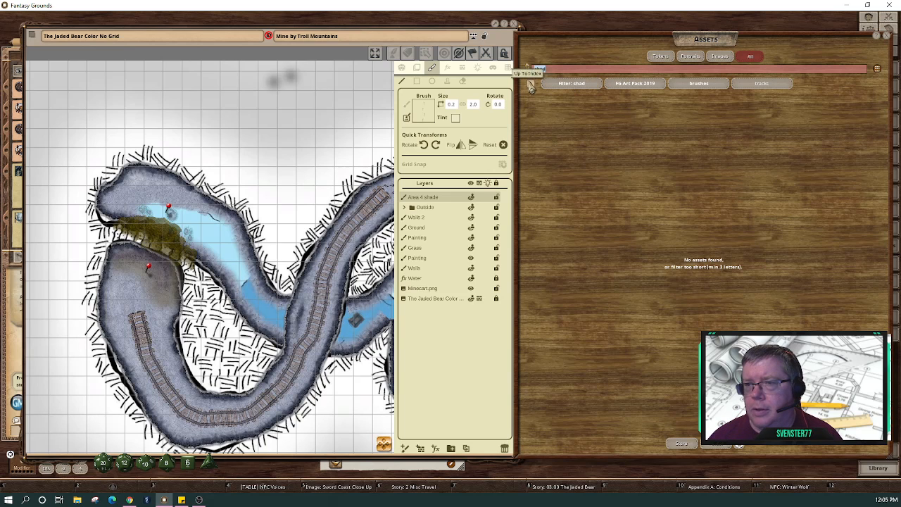
{"action": "left_click", "coordinate": [532, 89]}
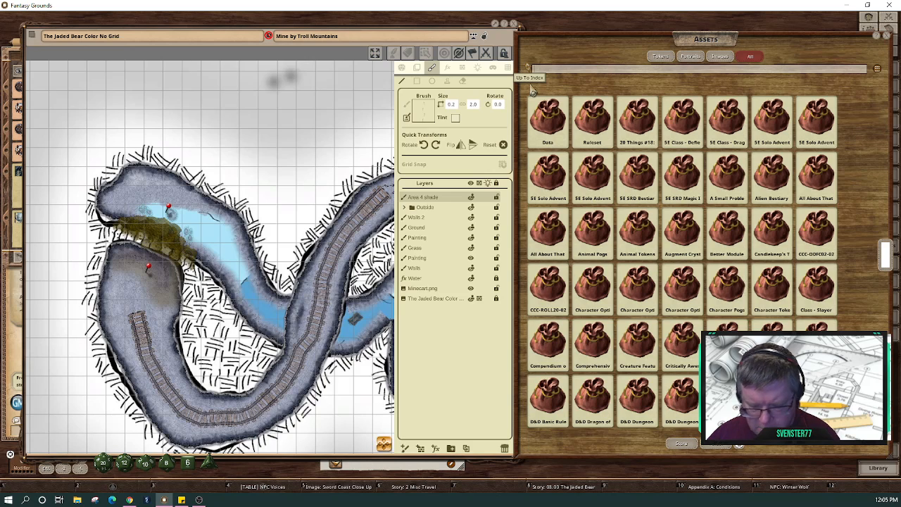
{"action": "scroll", "coordinate": [533, 92], "scroll_direction": "down", "scroll_amount": 1}
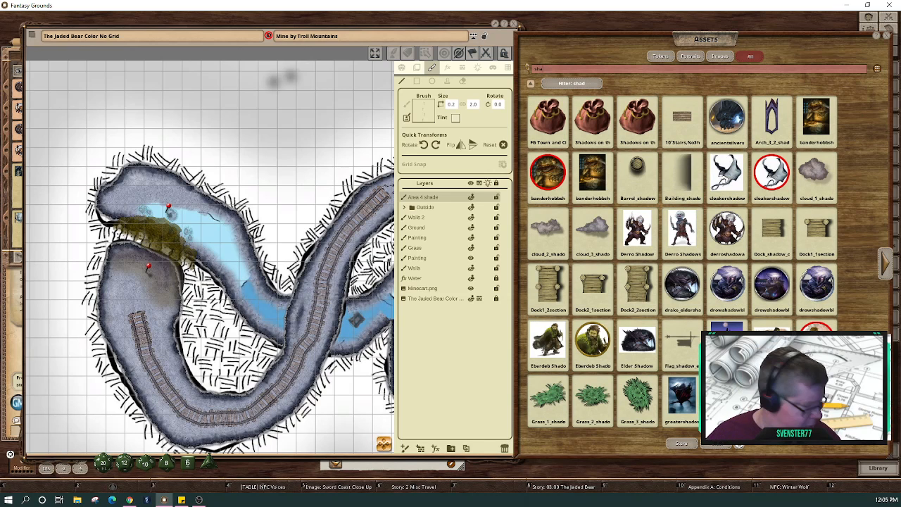
{"action": "left_click", "coordinate": [886, 271]}
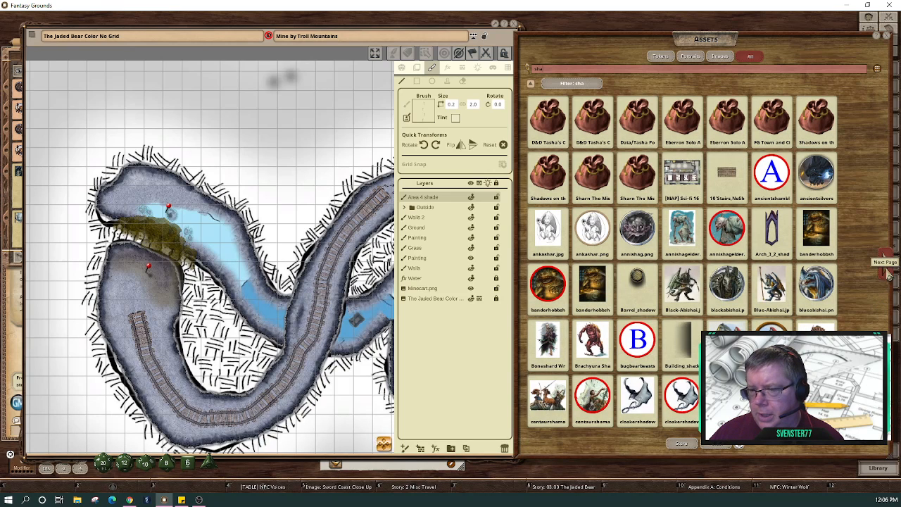
{"action": "left_click", "coordinate": [889, 274]}
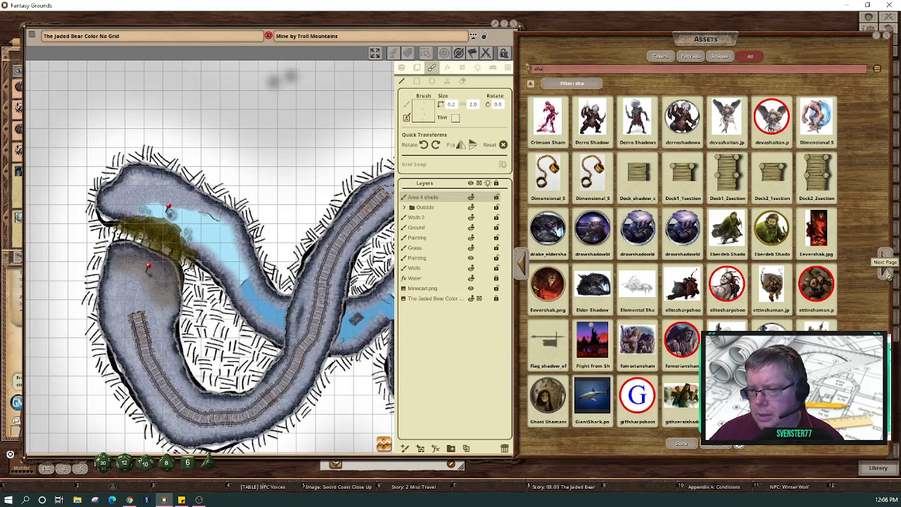
{"action": "left_click", "coordinate": [888, 275]}
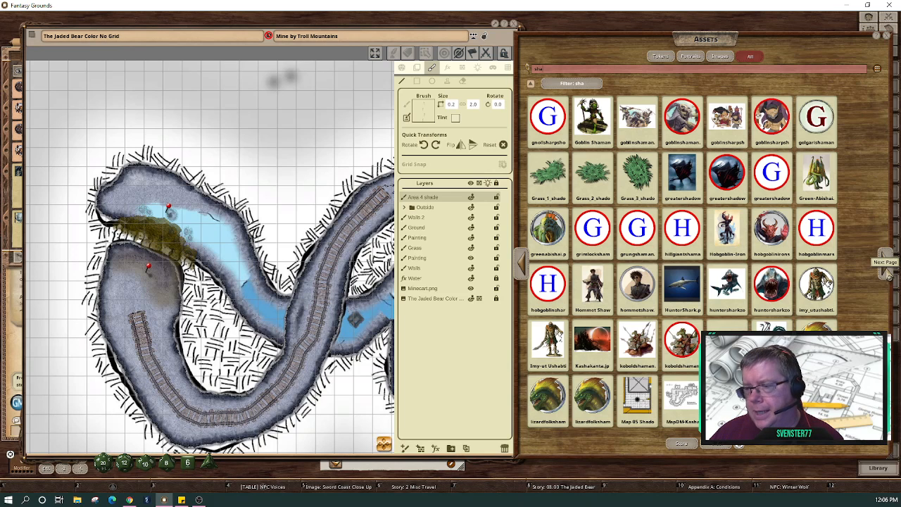
Clear the current asset filter and search the whole library for "shad".
{"action": "double_click", "coordinate": [549, 70]}
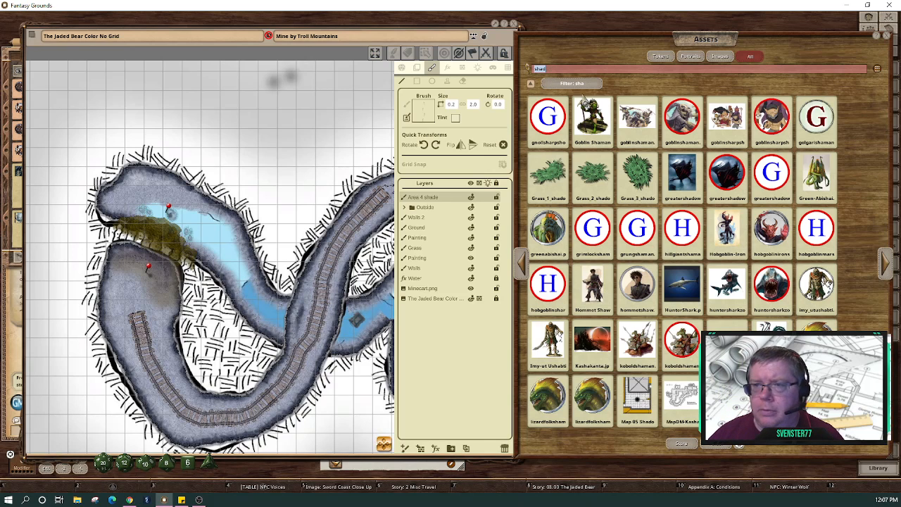
{"action": "left_click", "coordinate": [581, 71]}
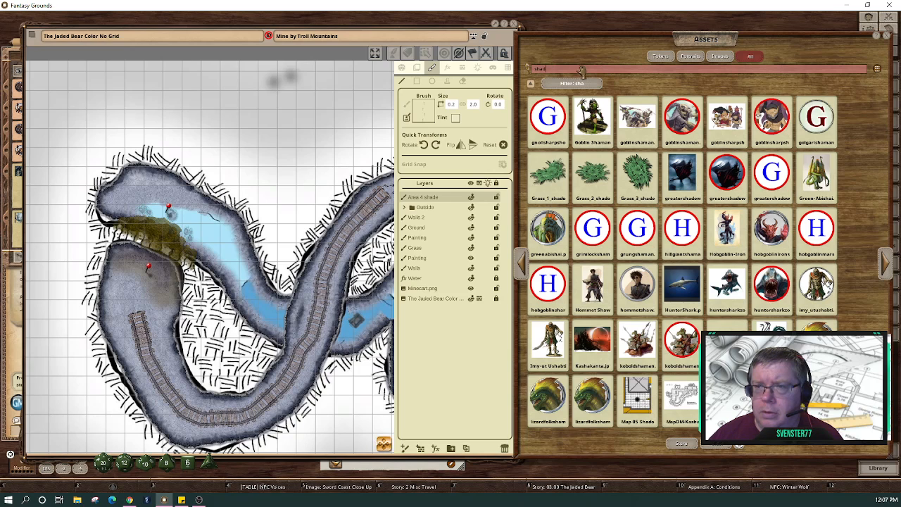
{"action": "double_click", "coordinate": [582, 71]}
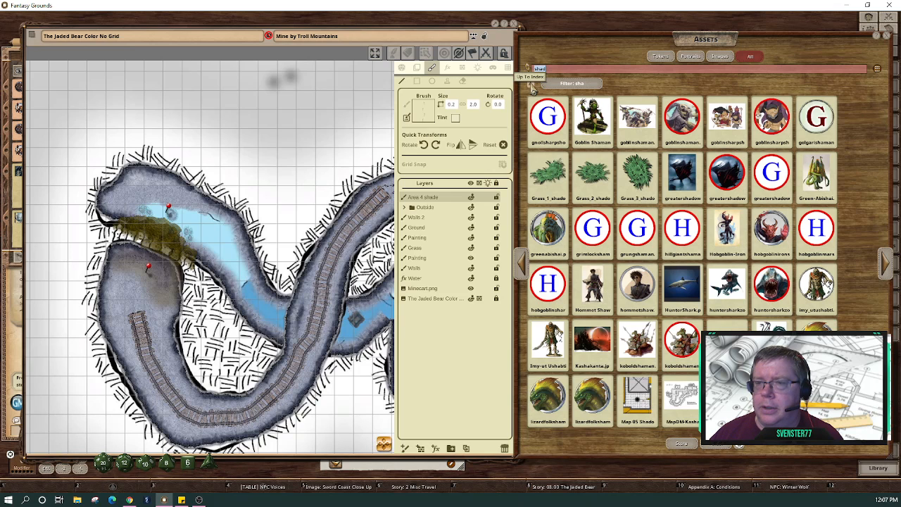
{"action": "key", "text": "BackSpace"}
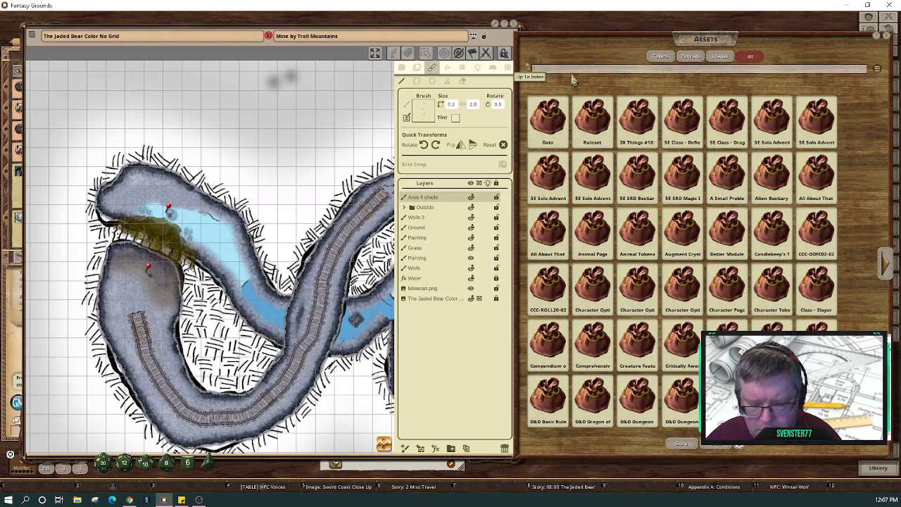
{"action": "left_click", "coordinate": [574, 71]}
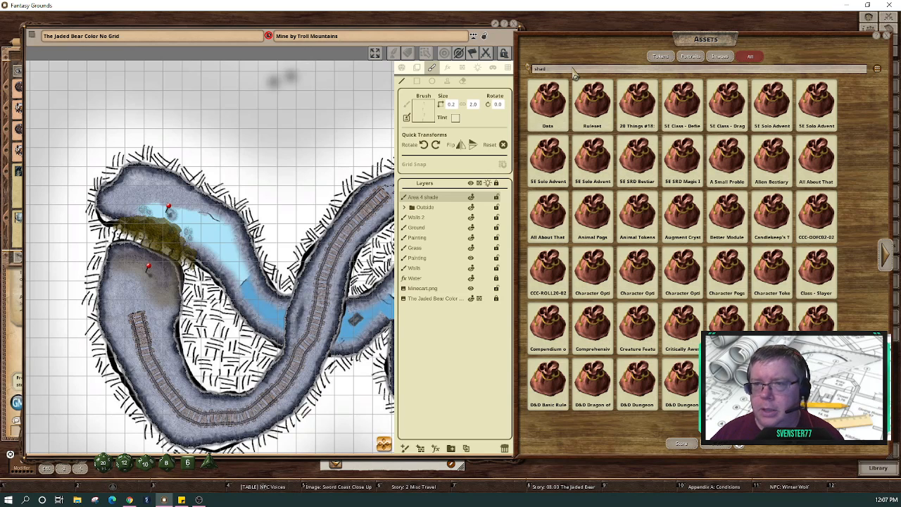
{"action": "key", "text": "Return"}
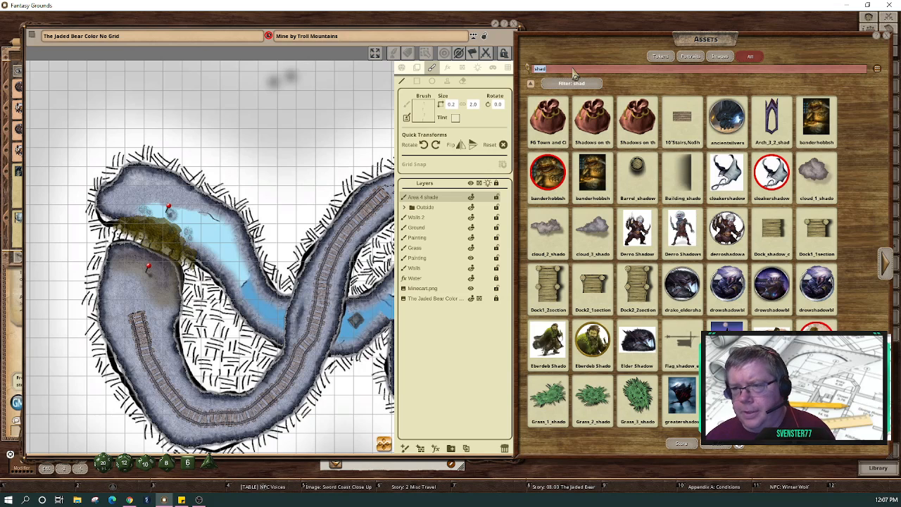
Find Shadow_1_effect.png from the FG Interior Map Pack in the results and load it as the paint brush.
{"action": "left_click", "coordinate": [888, 276]}
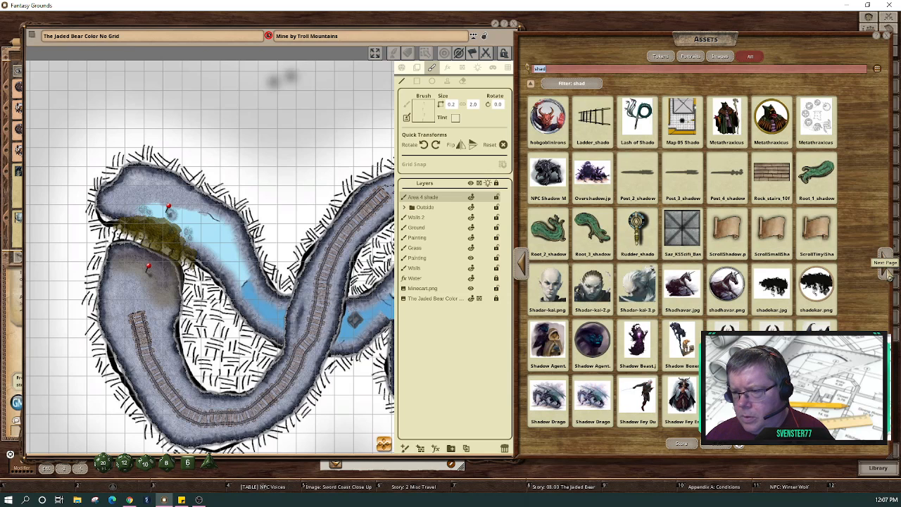
{"action": "left_click", "coordinate": [888, 276]}
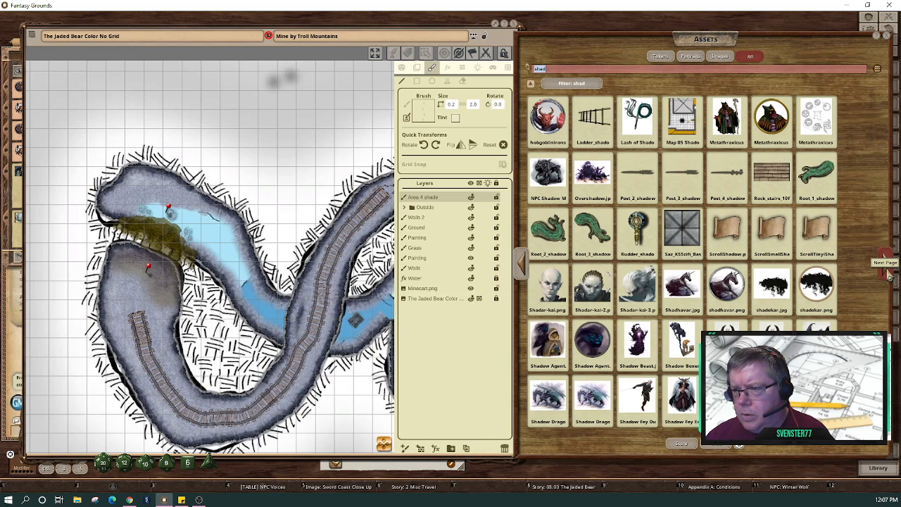
{"action": "left_click", "coordinate": [889, 276]}
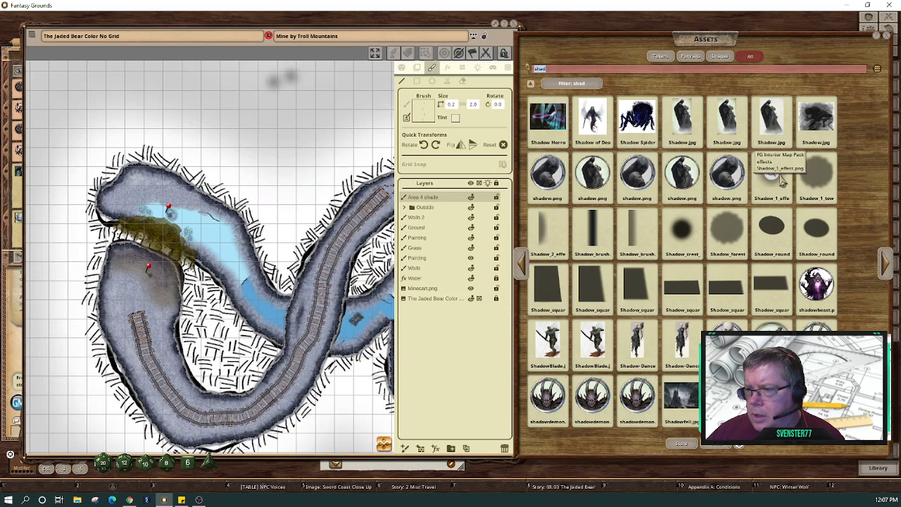
{"action": "mouse_move", "coordinate": [780, 183]}
{"action": "left_mouse_down"}
{"action": "mouse_move", "coordinate": [409, 82]}
{"action": "mouse_move", "coordinate": [423, 117]}
{"action": "left_mouse_up"}
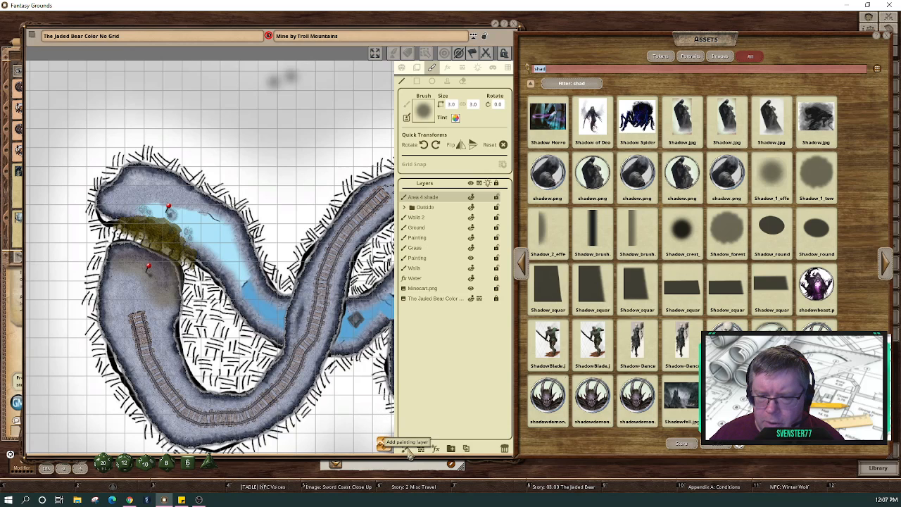
Add a new painting layer above Area 4 shade and name it "shadow".
{"action": "left_click", "coordinate": [406, 449]}
{"action": "double_click", "coordinate": [428, 199]}
{"action": "type", "text": "A"}
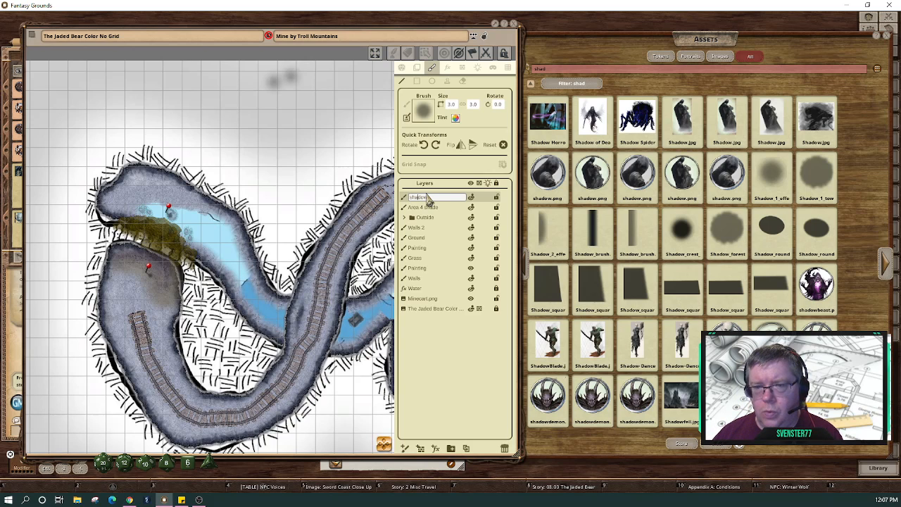
{"action": "type", "text": "hadow"}
{"action": "key", "text": "Return"}
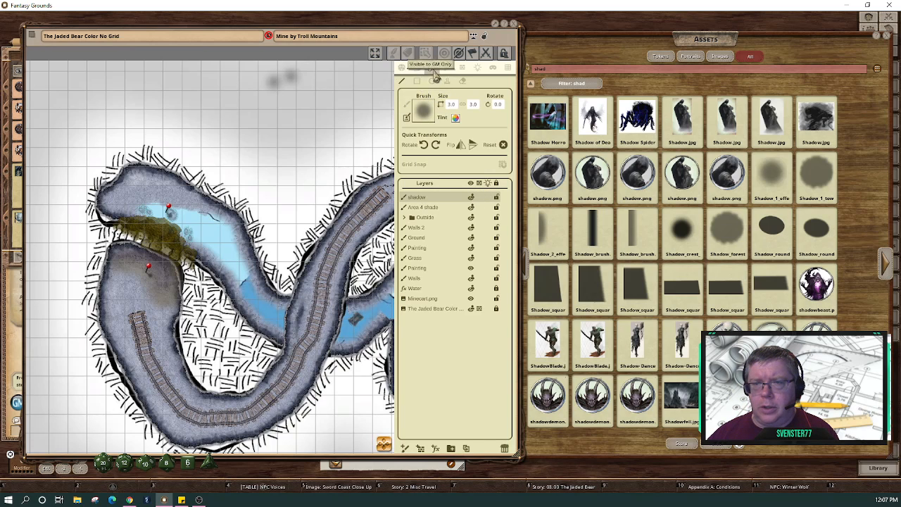
Switch the shadow brush to stamping and give it a more transparent white tint.
{"action": "left_click", "coordinate": [336, 143]}
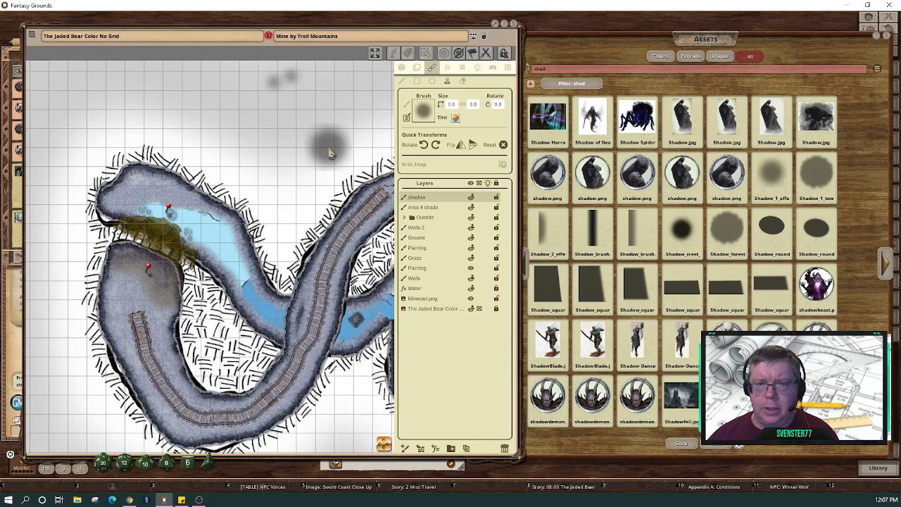
{"action": "left_click", "coordinate": [456, 118]}
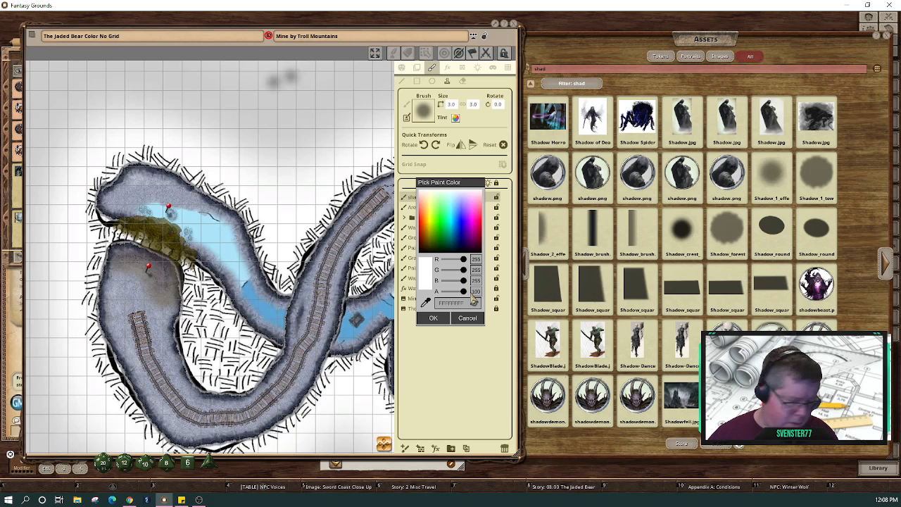
{"action": "key", "text": "Return"}
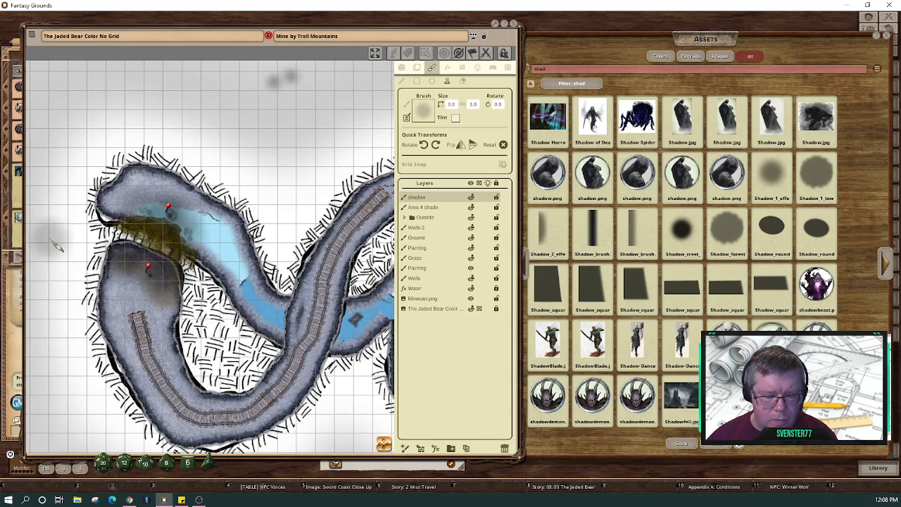
Reduce the shadow brush to size 1.2 and darken the closed tunnel end along the mossy ledge.
{"action": "scroll", "coordinate": [57, 245], "scroll_direction": "down", "scroll_amount": 9, "text": "ctrl"}
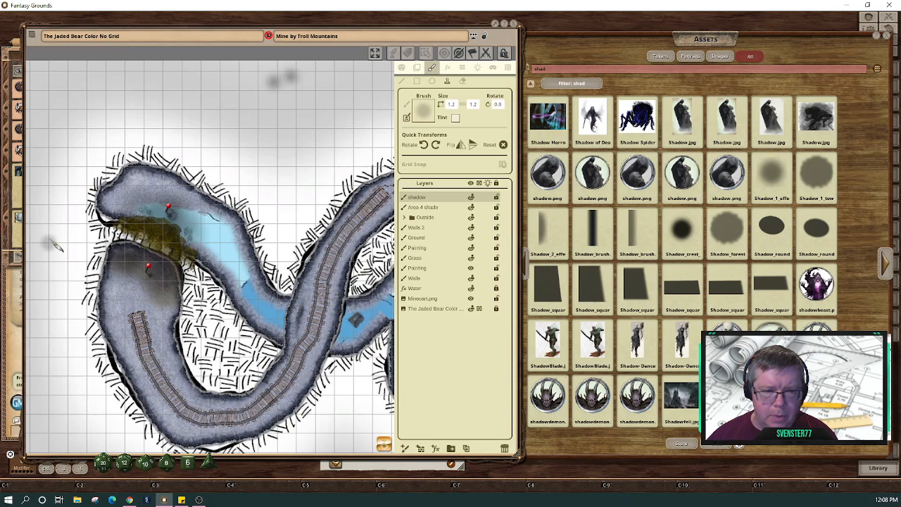
{"action": "left_click_drag", "start_coordinate": [125, 252], "coordinate": [182, 278]}
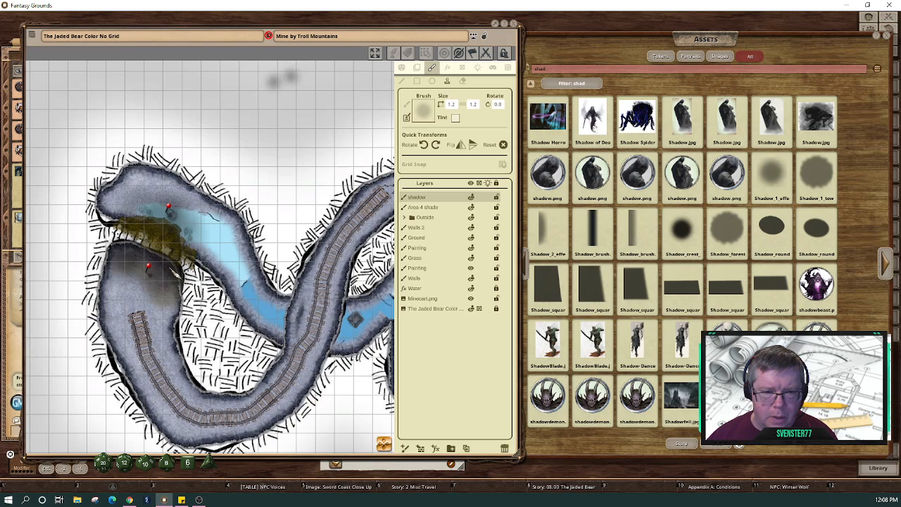
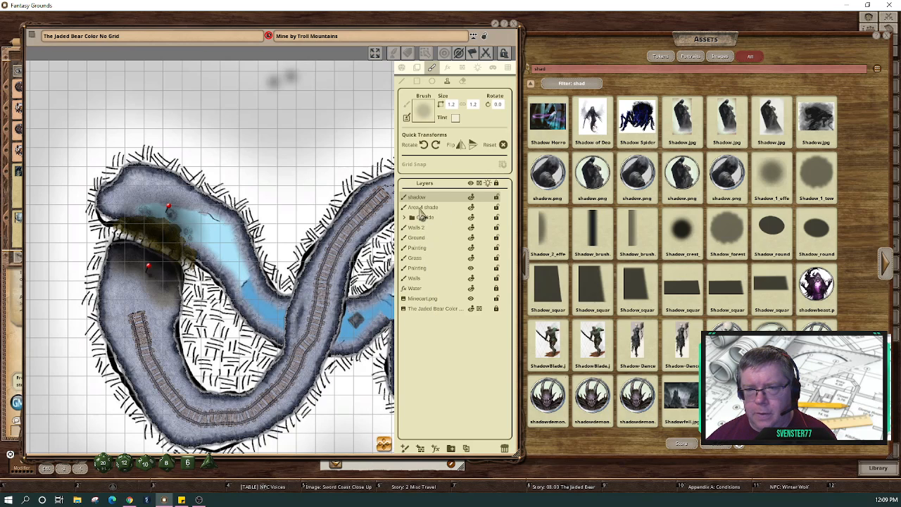
Select the Area 4 shade layer, switch to tile editing, and examine the shaded tunnel end up close.
{"action": "left_click", "coordinate": [420, 208]}
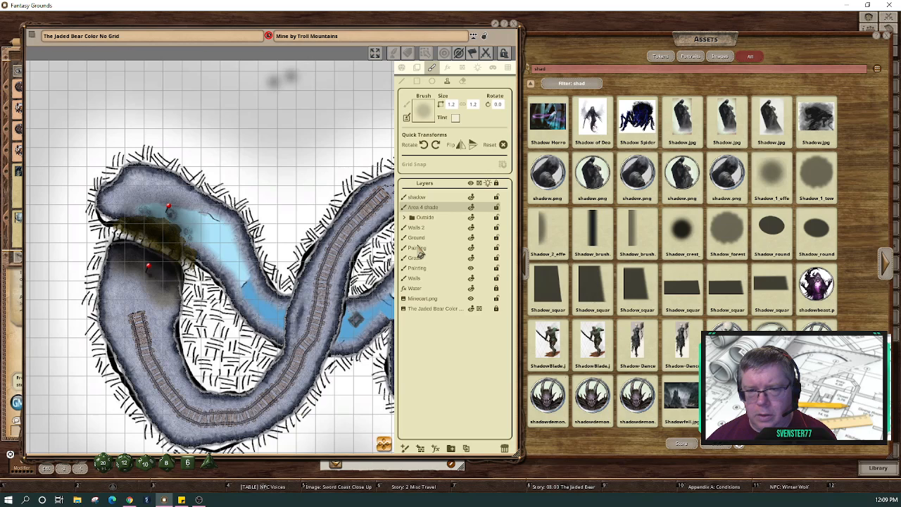
{"action": "left_click", "coordinate": [417, 67]}
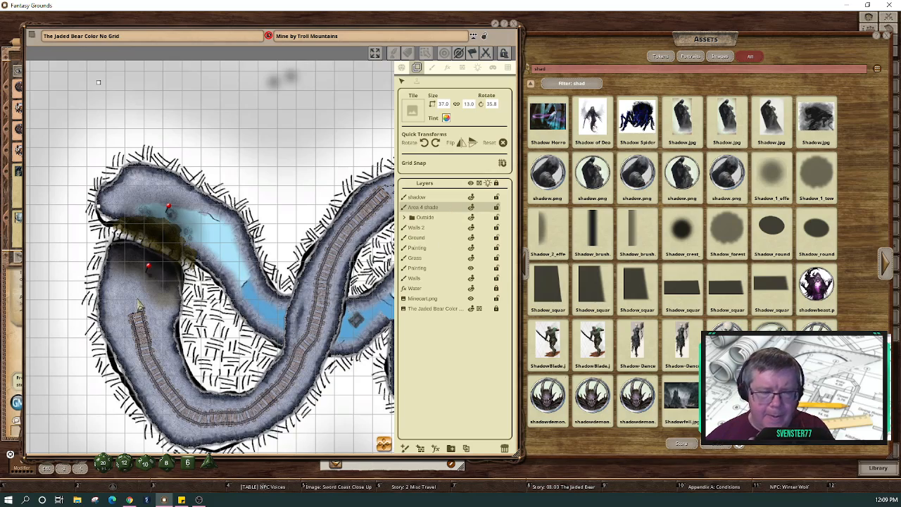
{"action": "scroll", "coordinate": [191, 282], "scroll_direction": "down", "scroll_amount": 2}
{"action": "scroll", "coordinate": [184, 297], "scroll_direction": "up", "scroll_amount": 5}
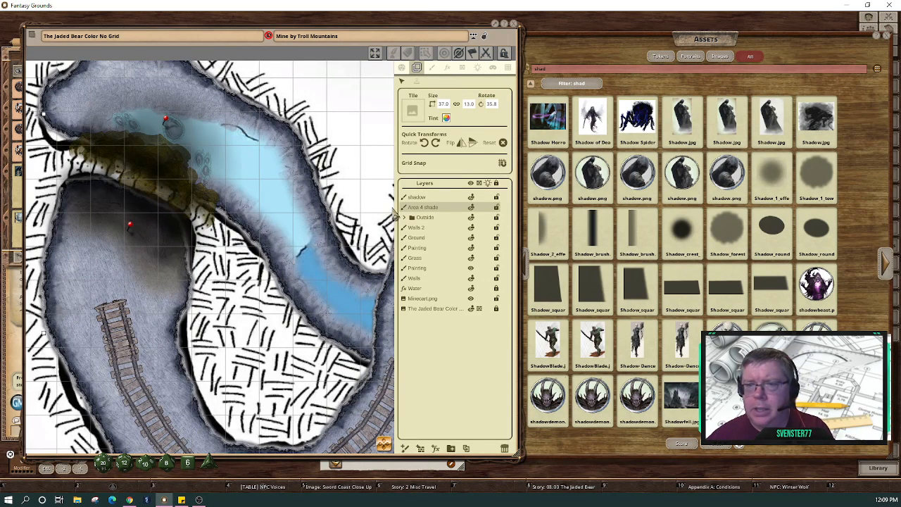
Clear the asset search, check the effects in FG Art Pack 2019, and open the pack's decorations folder.
{"action": "left_click", "coordinate": [535, 90]}
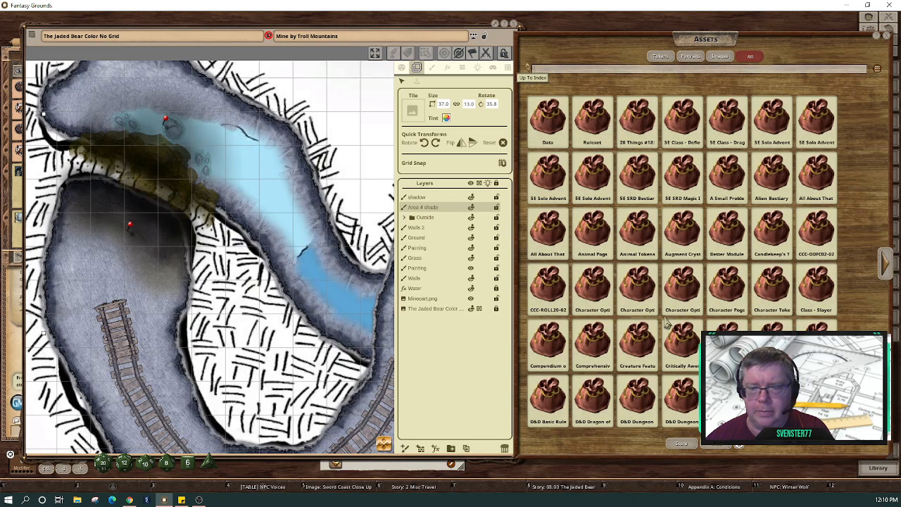
{"action": "scroll", "coordinate": [618, 210], "scroll_direction": "down", "scroll_amount": 1}
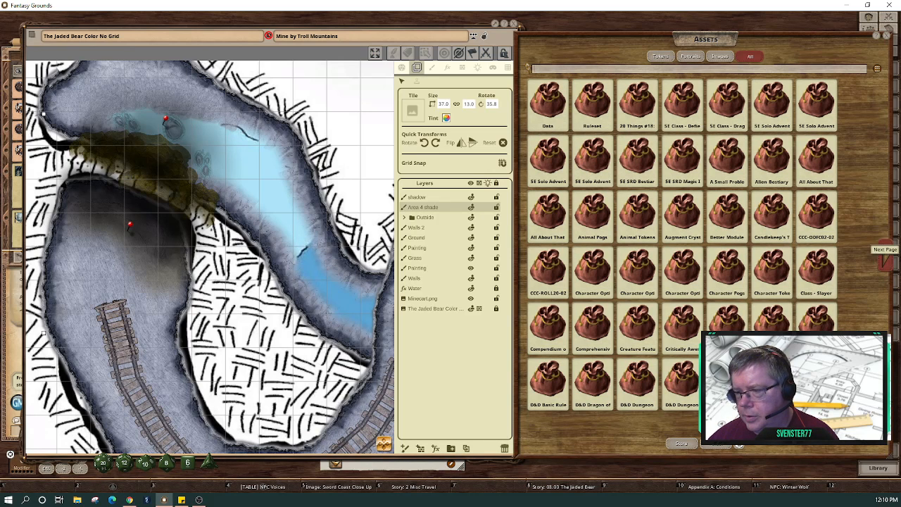
{"action": "left_click", "coordinate": [885, 258]}
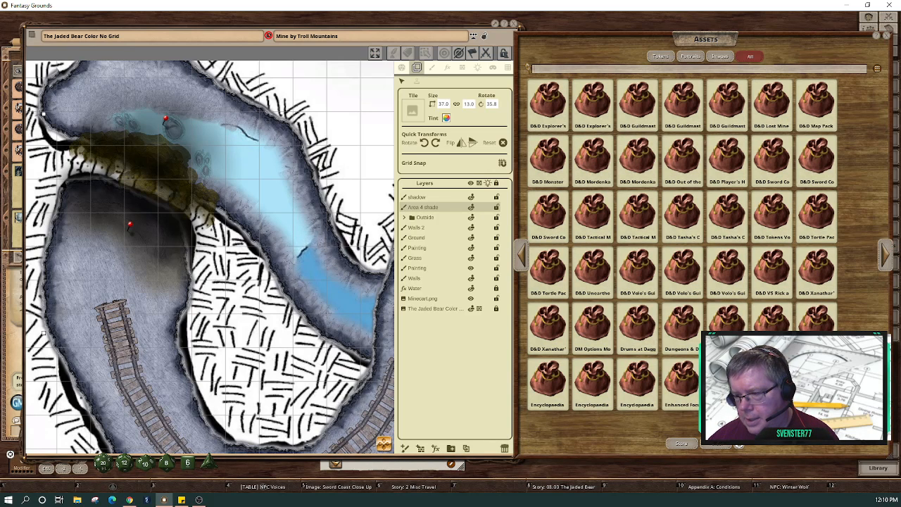
{"action": "left_click", "coordinate": [772, 383]}
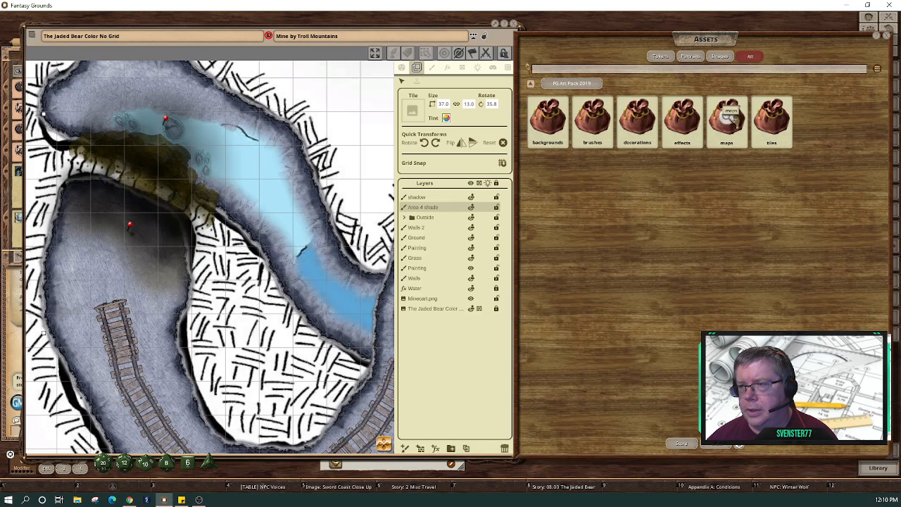
{"action": "left_click", "coordinate": [681, 119]}
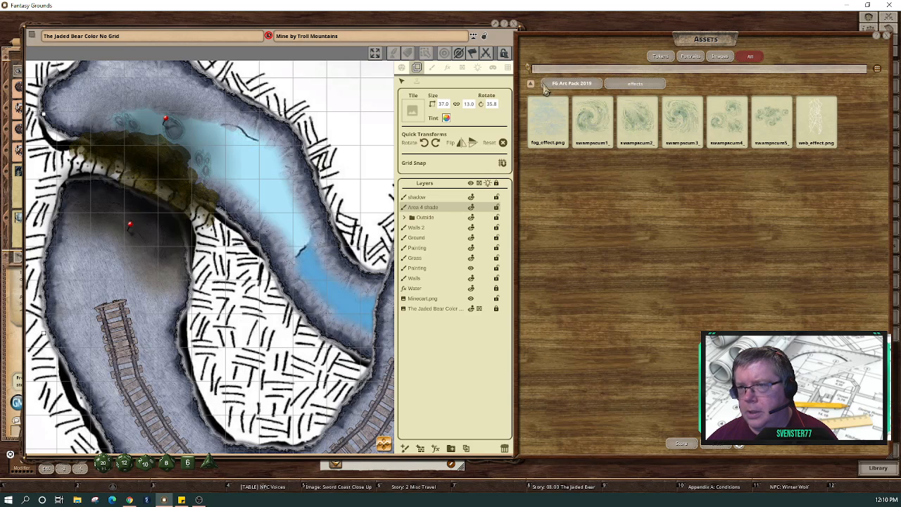
{"action": "left_click", "coordinate": [572, 84]}
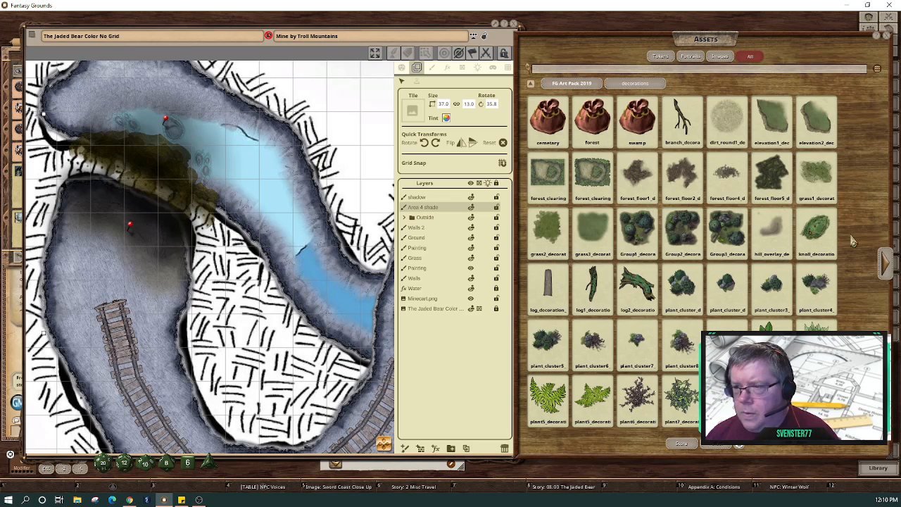
Load the hill overlay decoration as the paint brush.
{"action": "left_click_drag", "start_coordinate": [775, 237], "coordinate": [414, 111]}
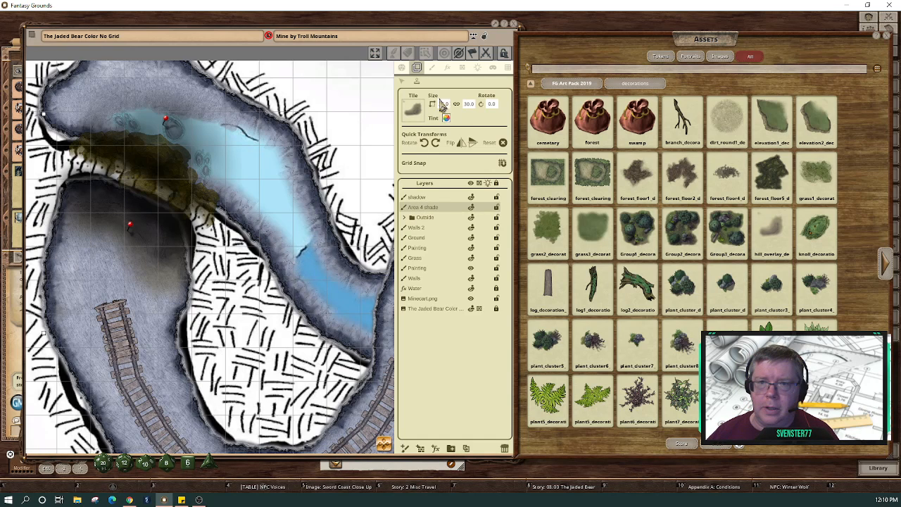
{"action": "left_click", "coordinate": [432, 68]}
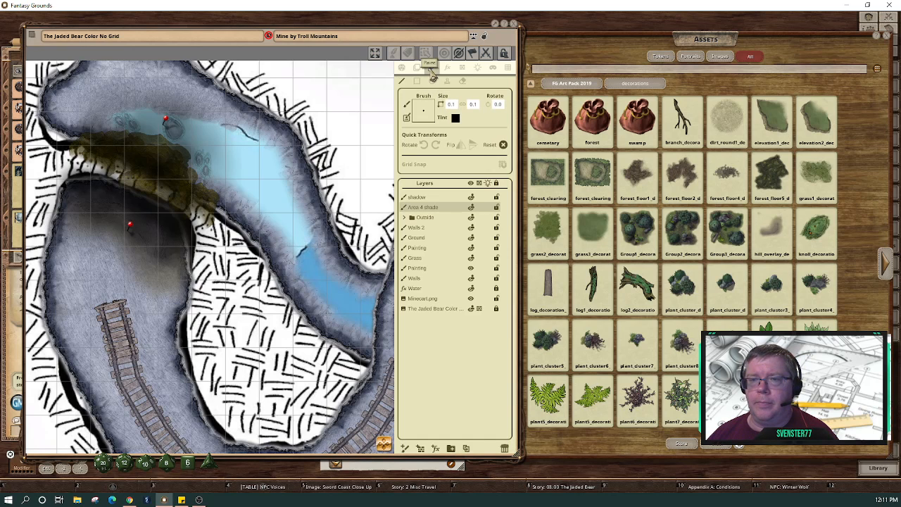
{"action": "left_click_drag", "start_coordinate": [449, 143], "coordinate": [426, 115]}
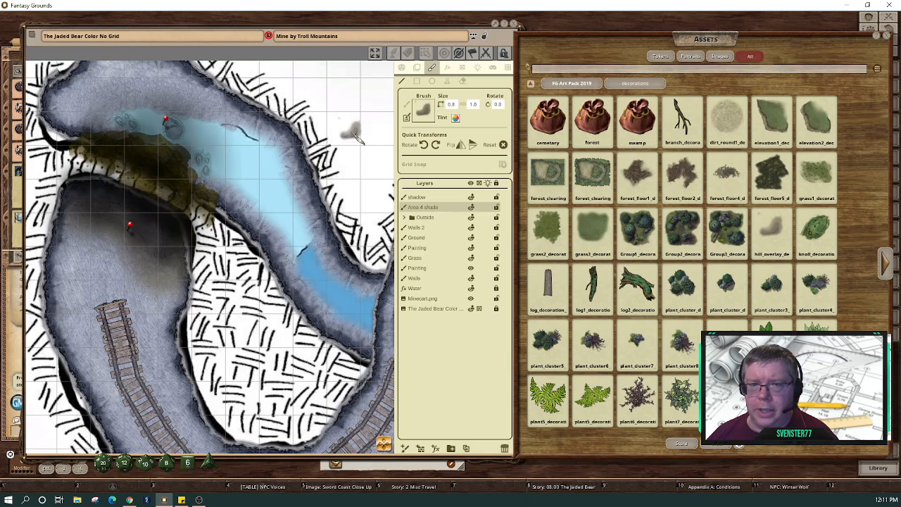
Flip the hill overlay brush vertically, enlarge it to 6.2 by 7.5, stamp shading over the tunnel end above the tracks, and return to play mode.
{"action": "scroll", "coordinate": [113, 277], "scroll_direction": "up", "scroll_amount": 10}
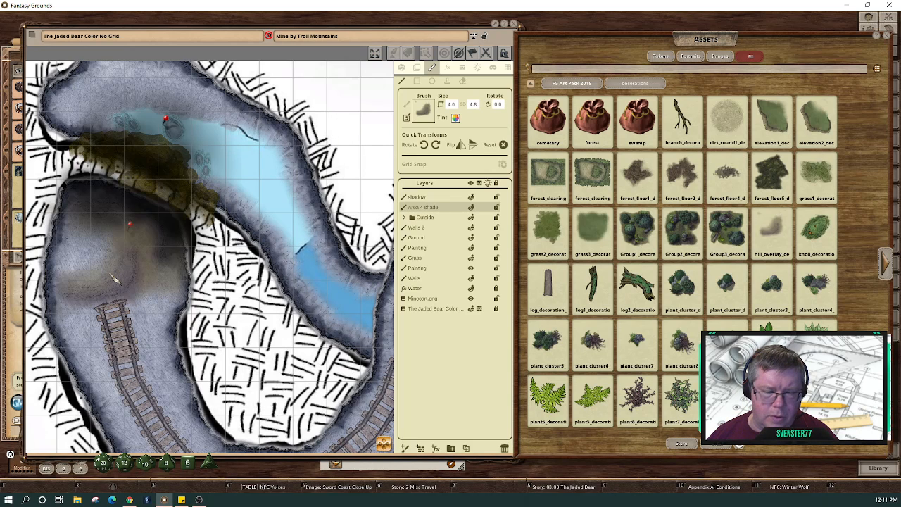
{"action": "left_click", "coordinate": [474, 145]}
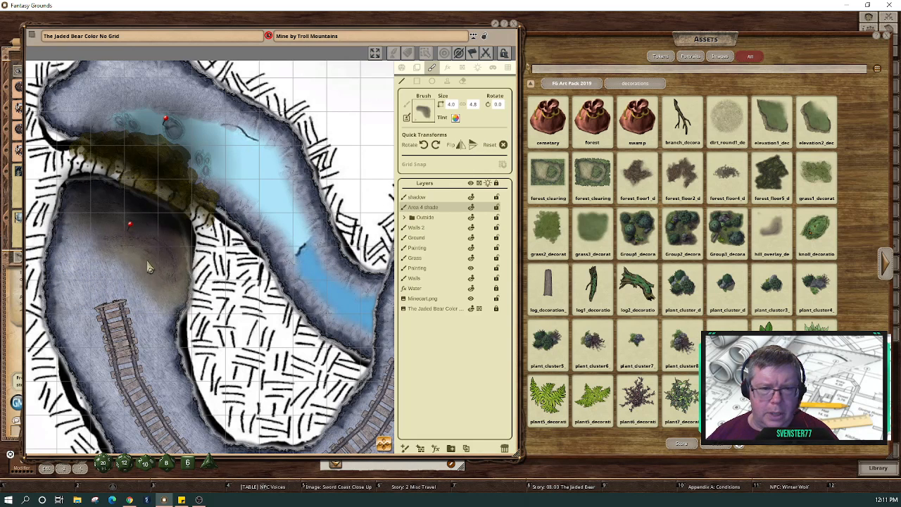
{"action": "scroll", "coordinate": [118, 272], "scroll_direction": "up", "scroll_amount": 2}
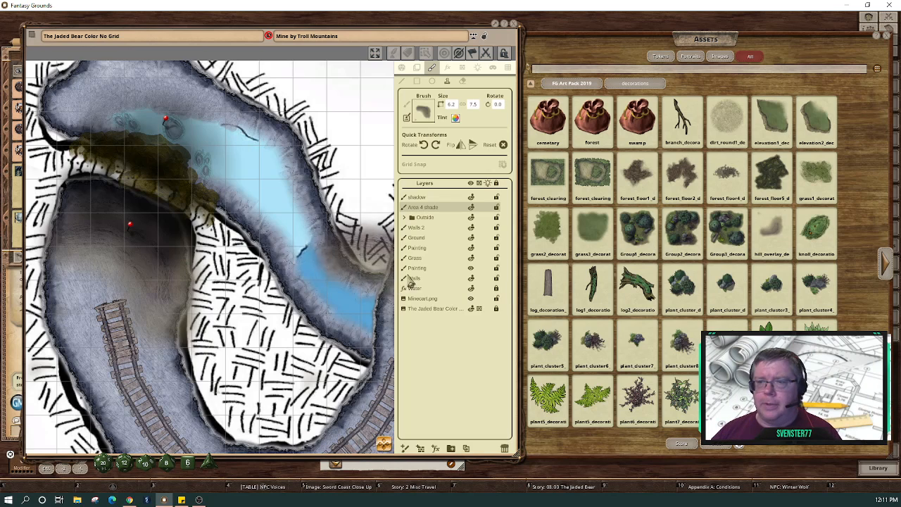
{"action": "scroll", "coordinate": [281, 250], "scroll_direction": "down", "scroll_amount": 3}
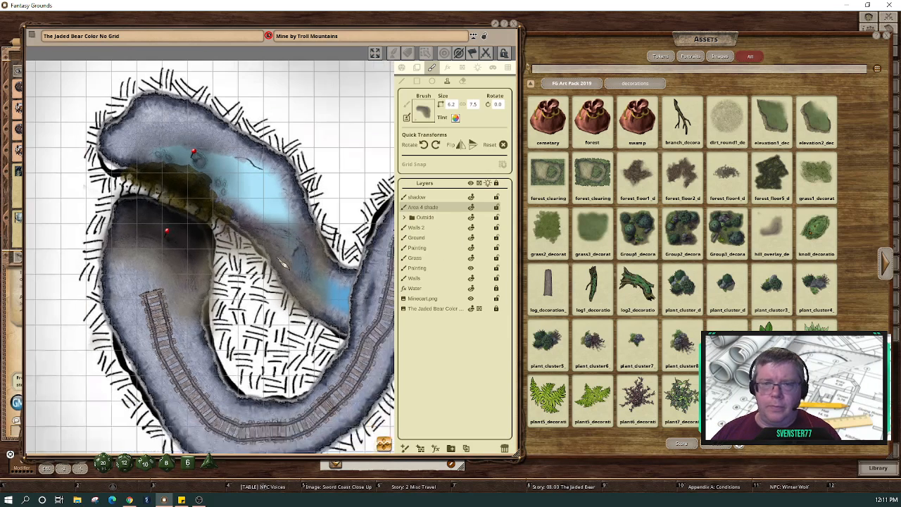
{"action": "left_click", "coordinate": [402, 68]}
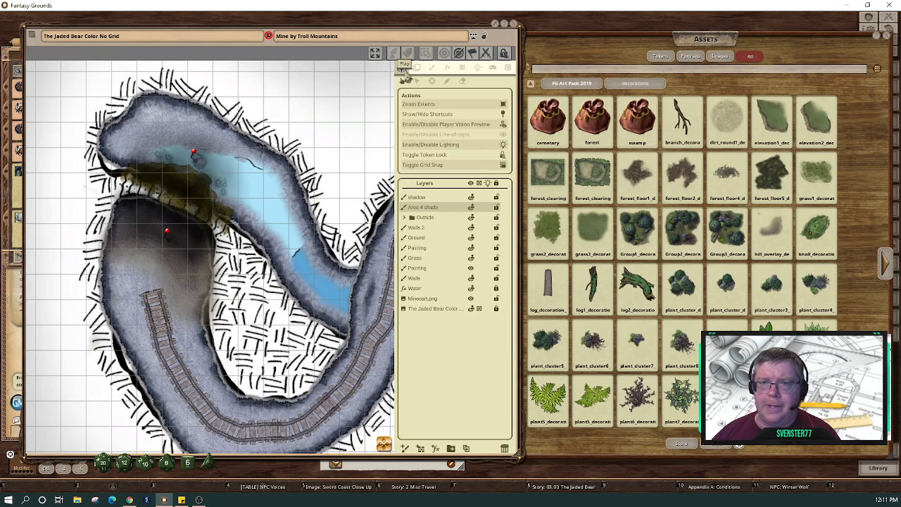
Enable line-of-sight and place the Bigger Bugbear (Warm walk) token from the combat tracker onto the tracks near the tunnel end.
{"action": "left_click", "coordinate": [504, 136]}
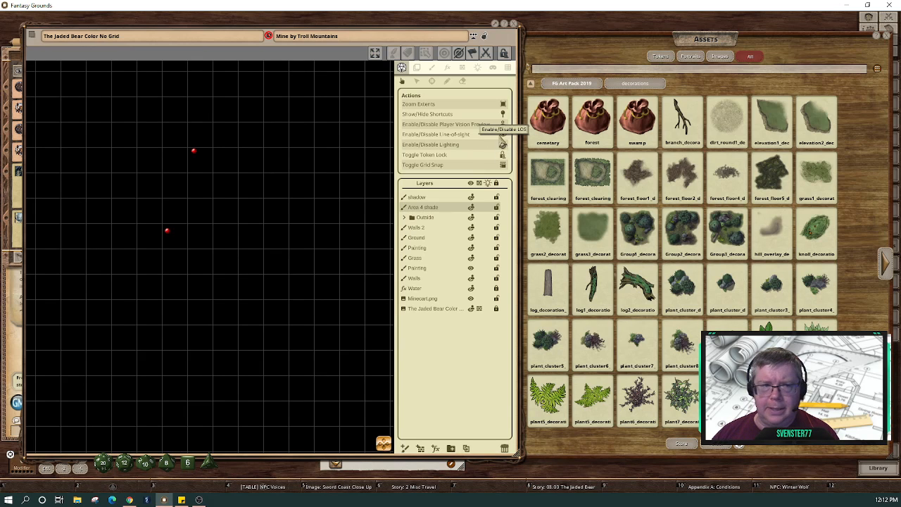
{"action": "left_click_drag", "start_coordinate": [266, 47], "coordinate": [393, 51]}
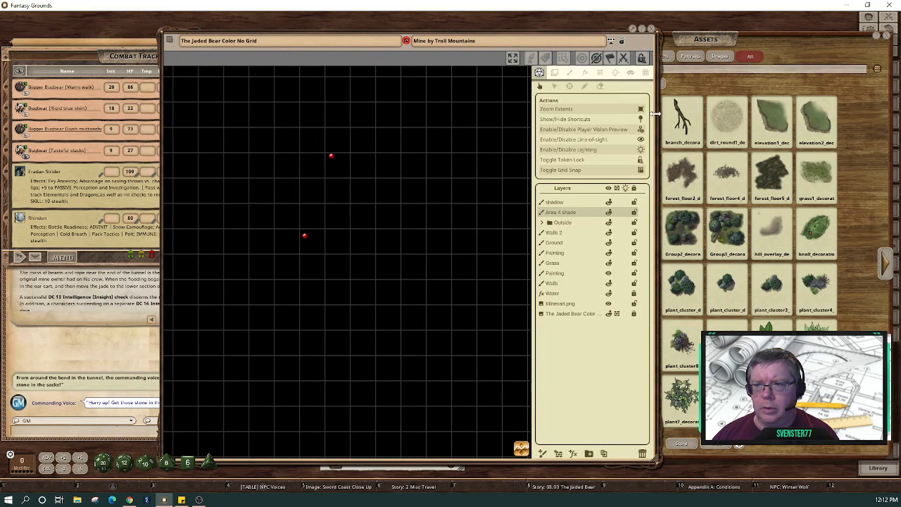
{"action": "left_click", "coordinate": [642, 130]}
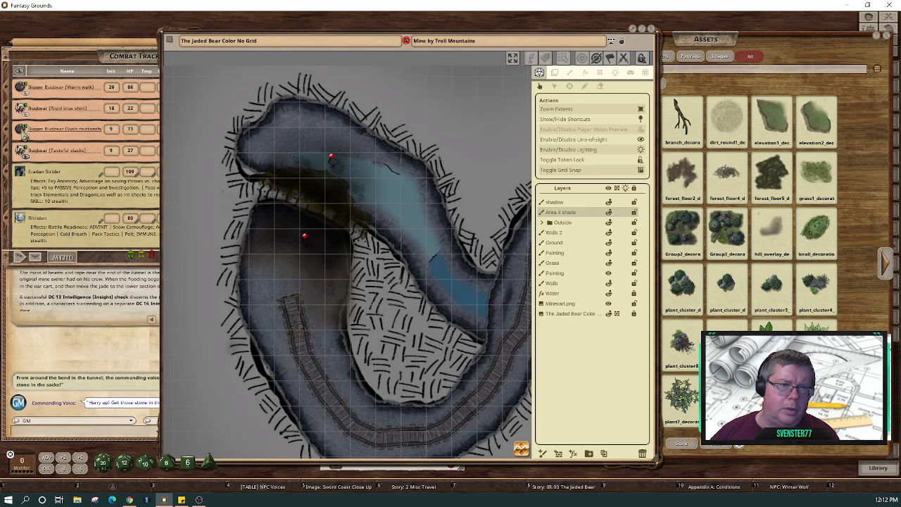
{"action": "left_click", "coordinate": [22, 90]}
{"action": "left_click_drag", "start_coordinate": [312, 294], "coordinate": [319, 350]}
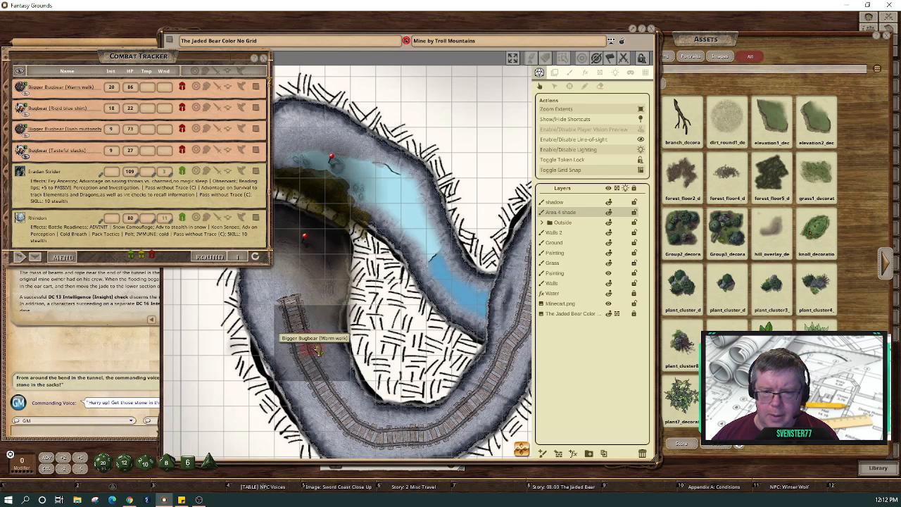
{"action": "left_click", "coordinate": [320, 345]}
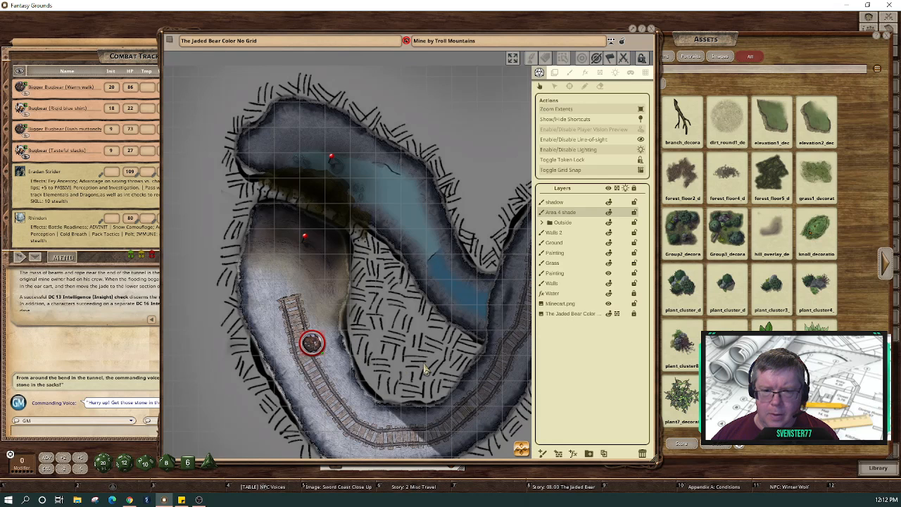
{"action": "mouse_move", "coordinate": [312, 343]}
{"action": "left_mouse_down"}
{"action": "mouse_move", "coordinate": [311, 352]}
{"action": "mouse_move", "coordinate": [302, 342]}
{"action": "left_mouse_up"}
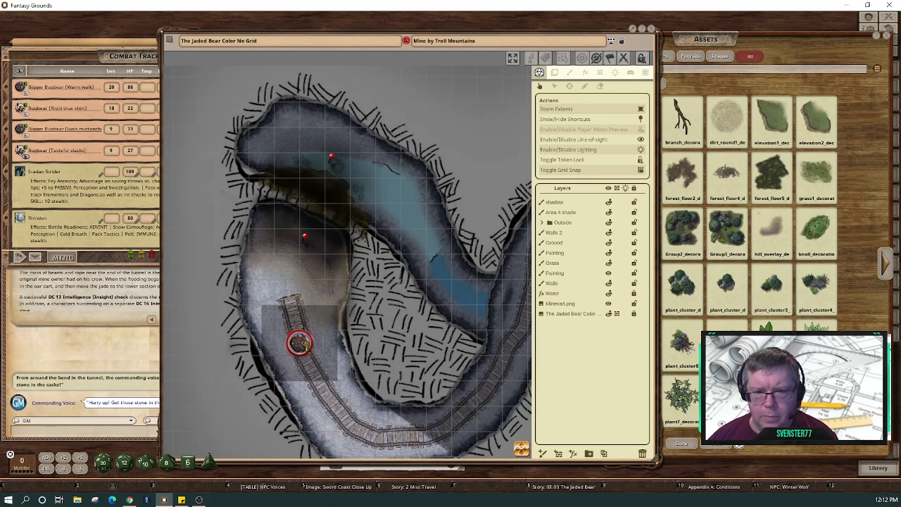
Preview player vision with the bugbear token beside the tracks, in the water tunnel, and back at the track end.
{"action": "left_click", "coordinate": [642, 141]}
{"action": "left_click", "coordinate": [641, 140]}
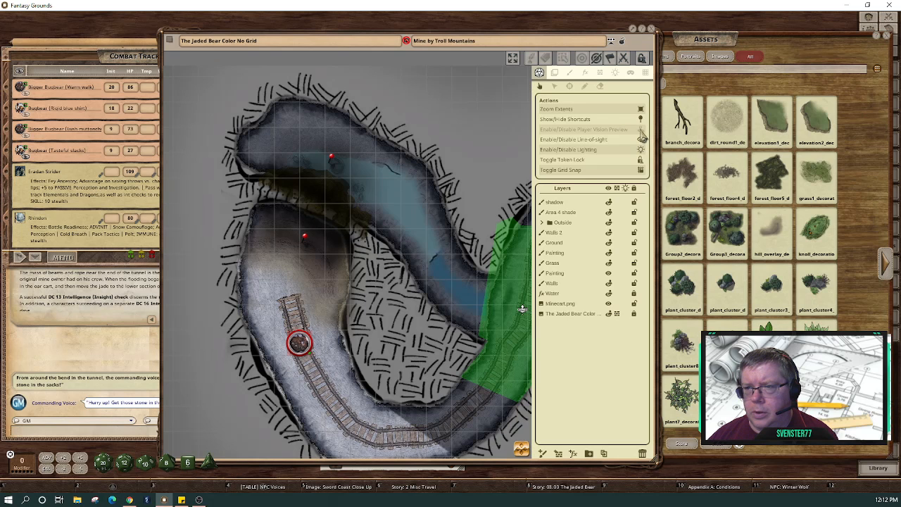
{"action": "left_click", "coordinate": [642, 134]}
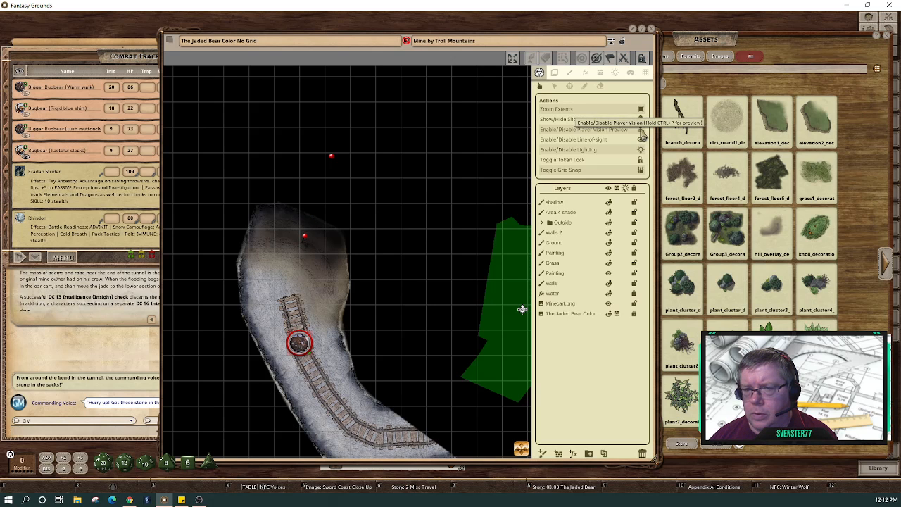
{"action": "left_click_drag", "start_coordinate": [298, 343], "coordinate": [274, 318]}
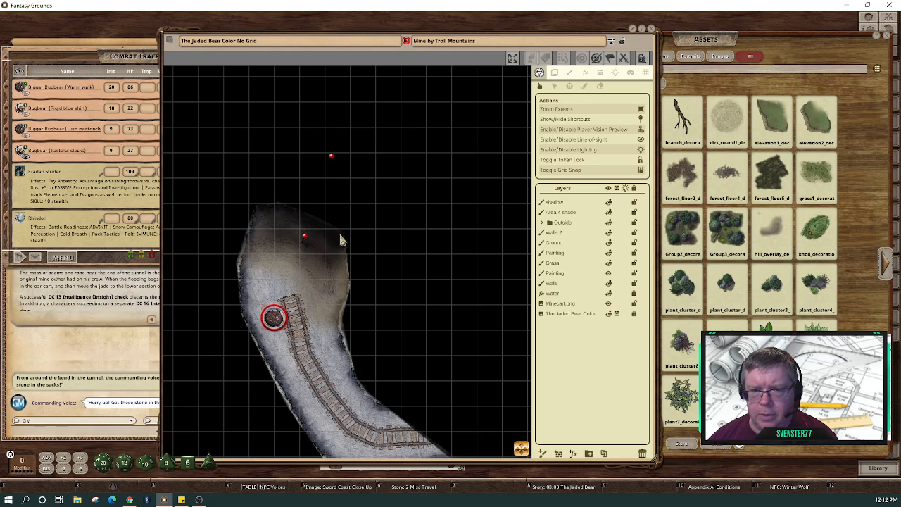
{"action": "left_click_drag", "start_coordinate": [281, 314], "coordinate": [438, 242]}
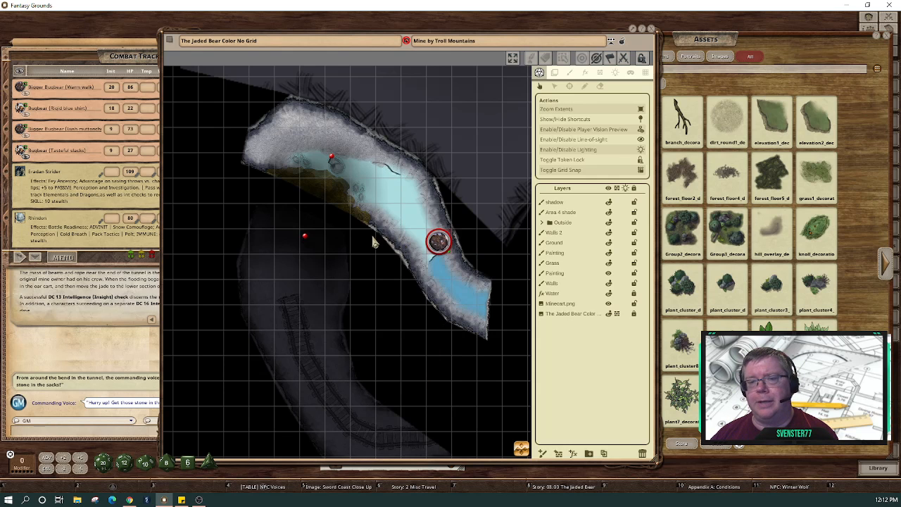
{"action": "left_click_drag", "start_coordinate": [438, 243], "coordinate": [286, 317]}
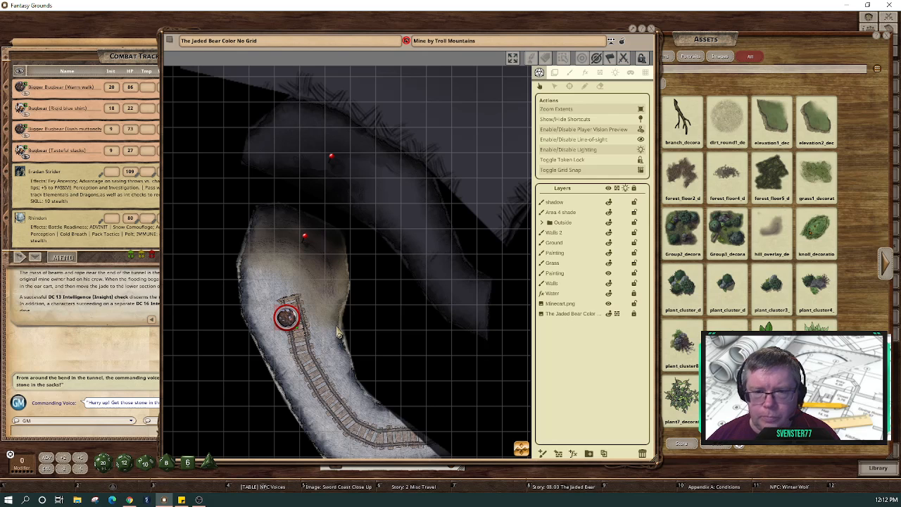
Select the shadow layer for painting and search the FG Art Pack 2019 assets for "shadow".
{"action": "left_click", "coordinate": [561, 202]}
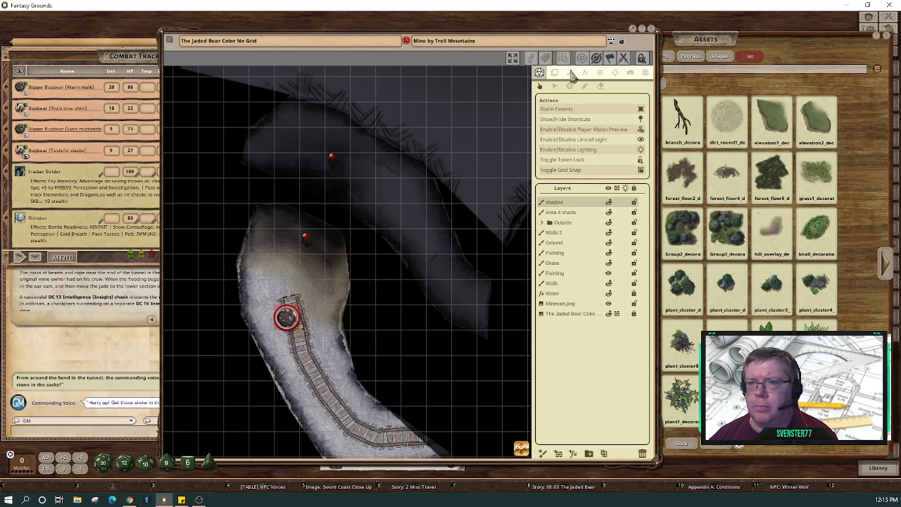
{"action": "left_click", "coordinate": [570, 73]}
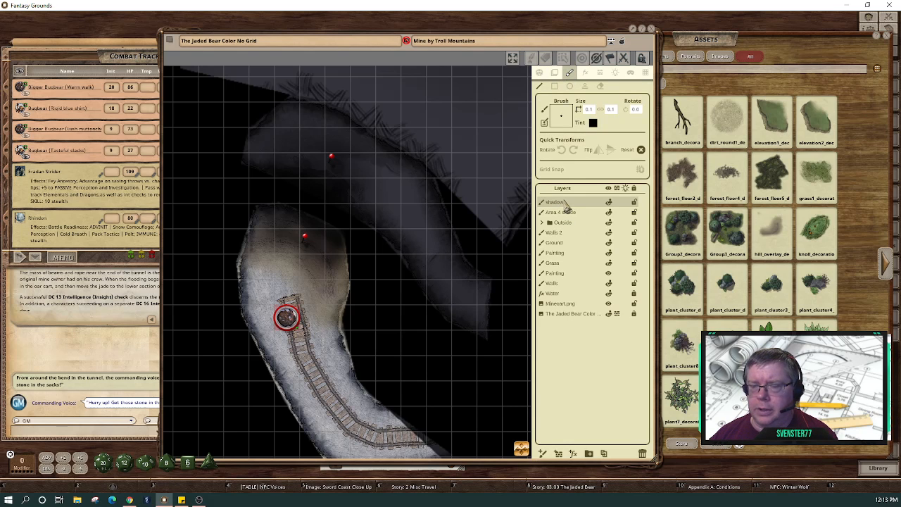
{"action": "left_click", "coordinate": [716, 74]}
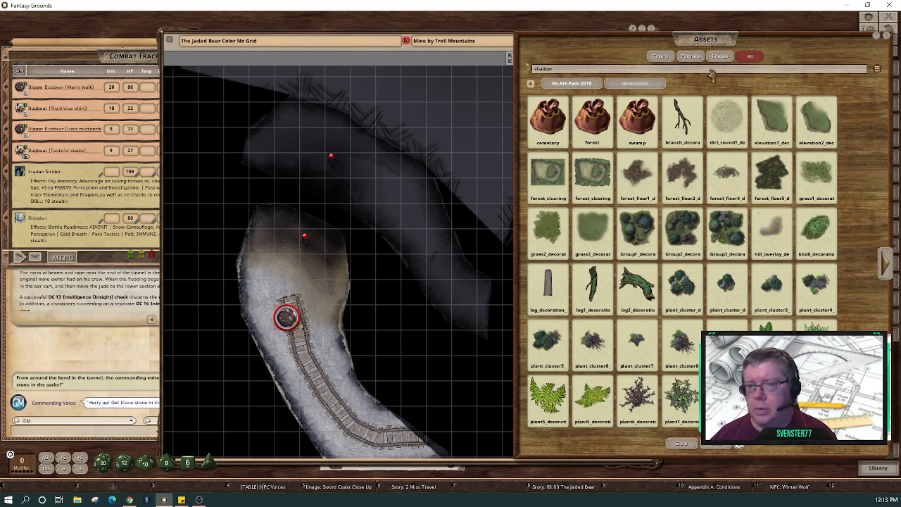
{"action": "left_click", "coordinate": [712, 70]}
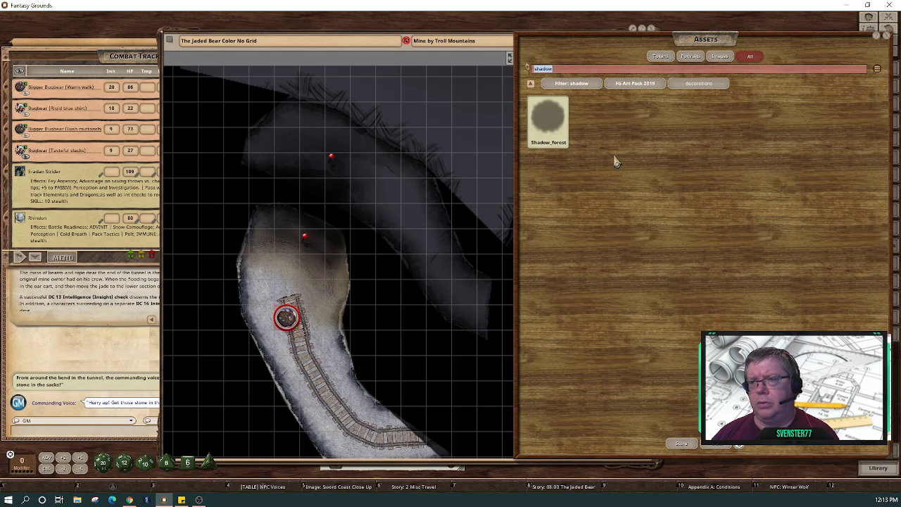
{"action": "left_click", "coordinate": [649, 88]}
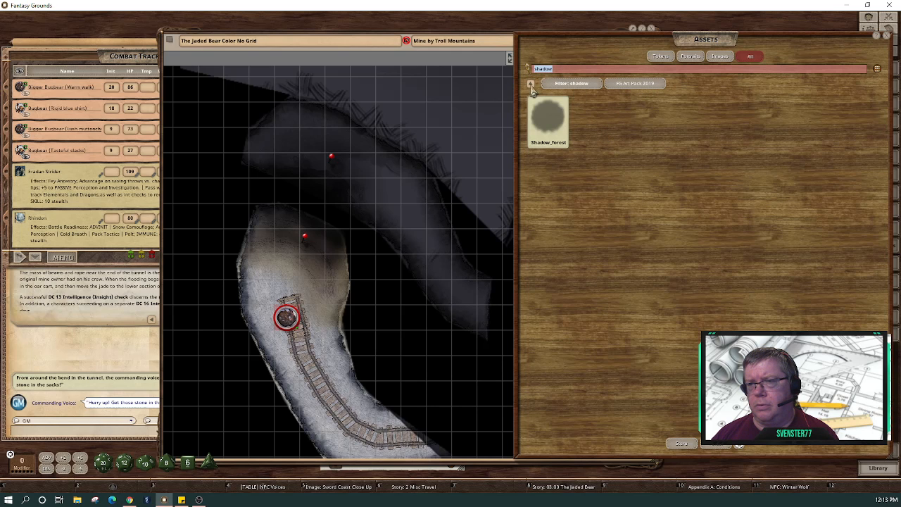
{"action": "left_click", "coordinate": [573, 70]}
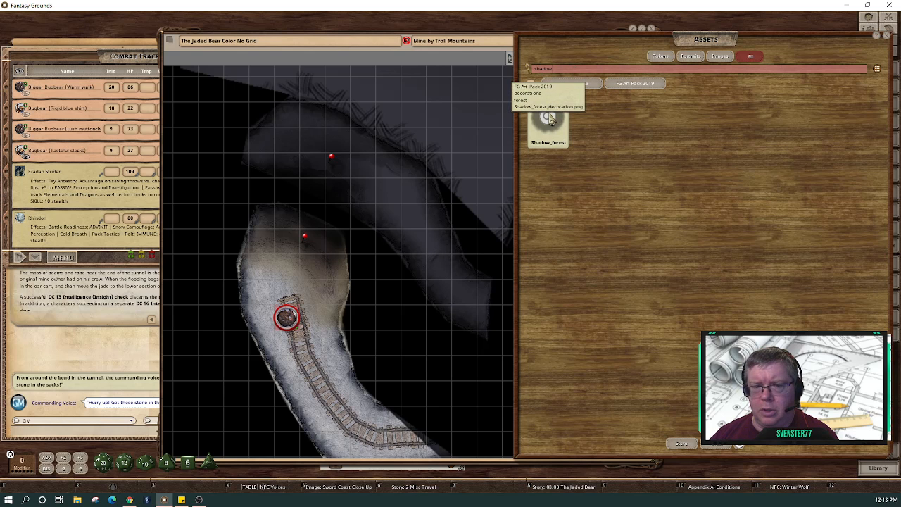
Load Shadow_forest as the paint brush beside the asset window and set its tint alpha to 75.
{"action": "left_click", "coordinate": [483, 62]}
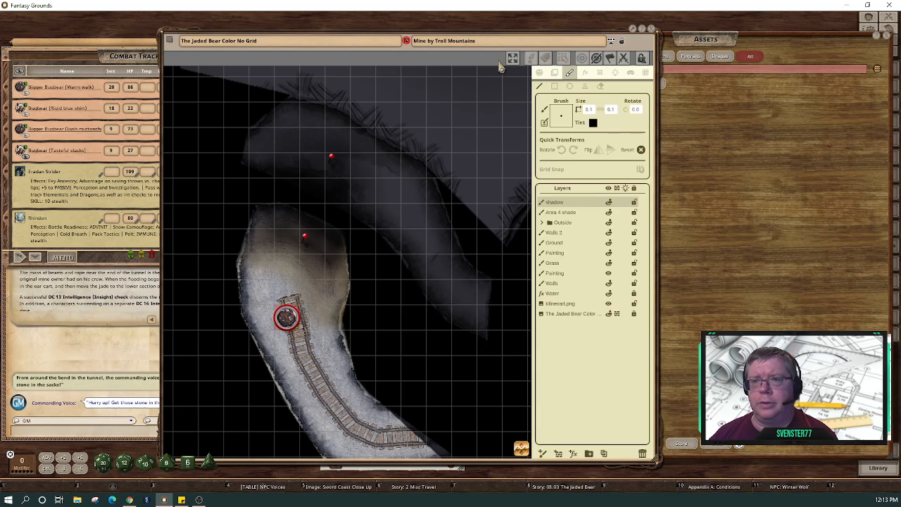
{"action": "left_click_drag", "start_coordinate": [485, 51], "coordinate": [339, 43]}
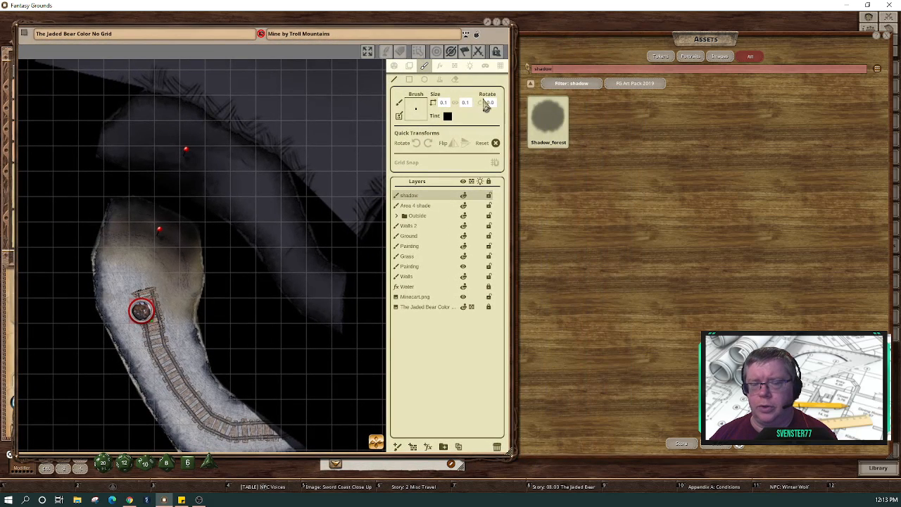
{"action": "mouse_move", "coordinate": [535, 119]}
{"action": "left_mouse_down"}
{"action": "mouse_move", "coordinate": [503, 102]}
{"action": "mouse_move", "coordinate": [418, 113]}
{"action": "left_mouse_up"}
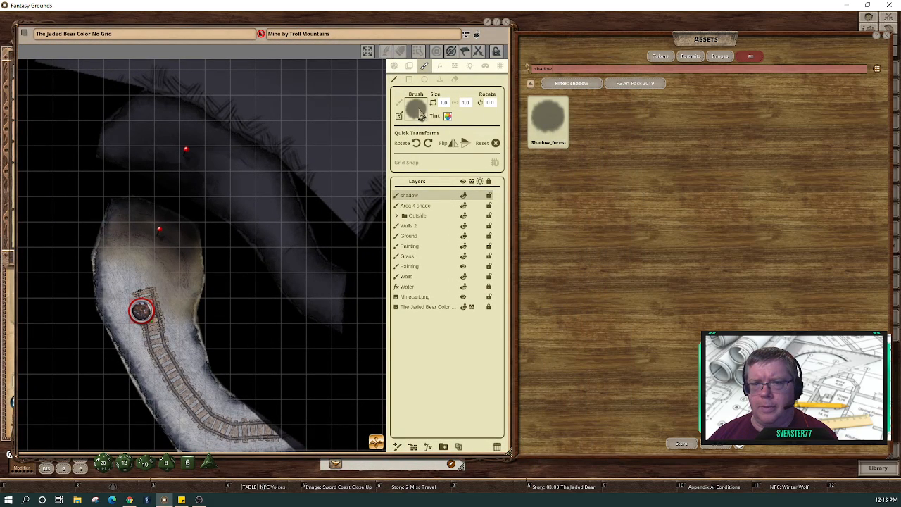
{"action": "left_click", "coordinate": [448, 117]}
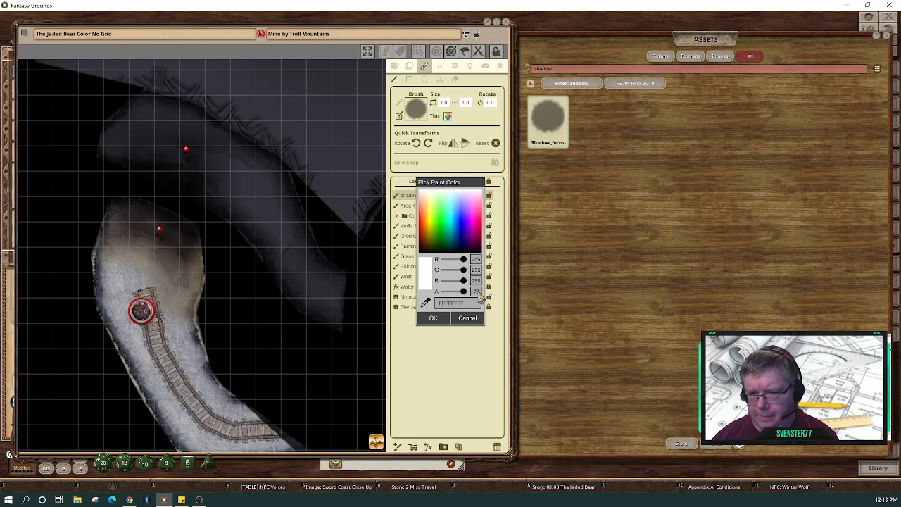
{"action": "left_click", "coordinate": [438, 317]}
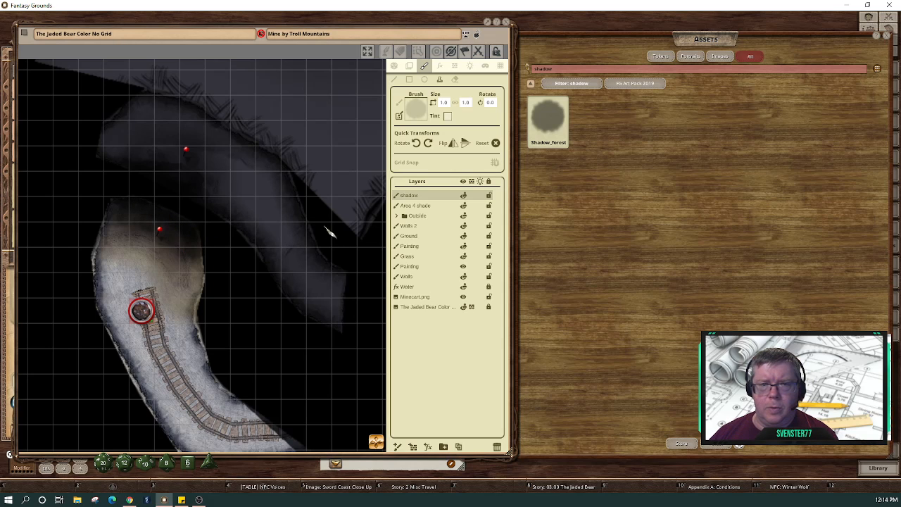
Disable line-of-sight, return to painting, and set the Shadow_forest brush to tint alpha 75 and size 0.5.
{"action": "left_click", "coordinate": [394, 65]}
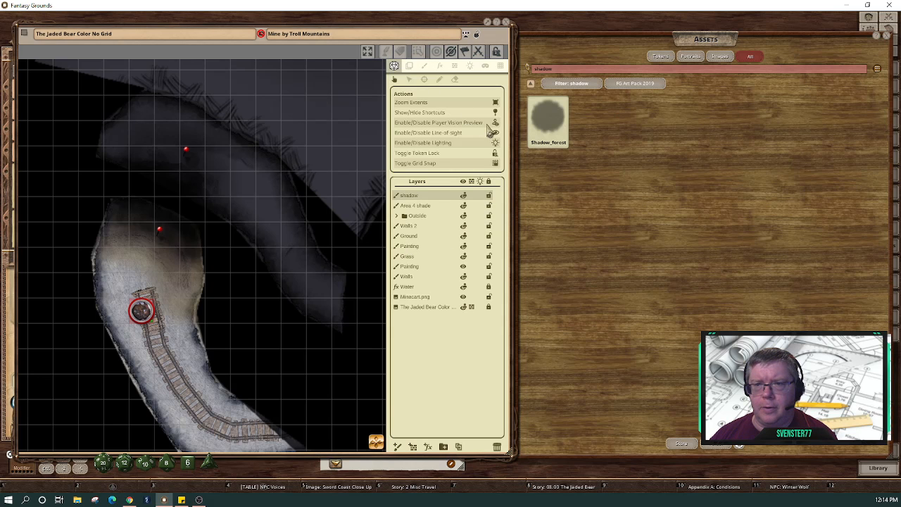
{"action": "left_click", "coordinate": [496, 133]}
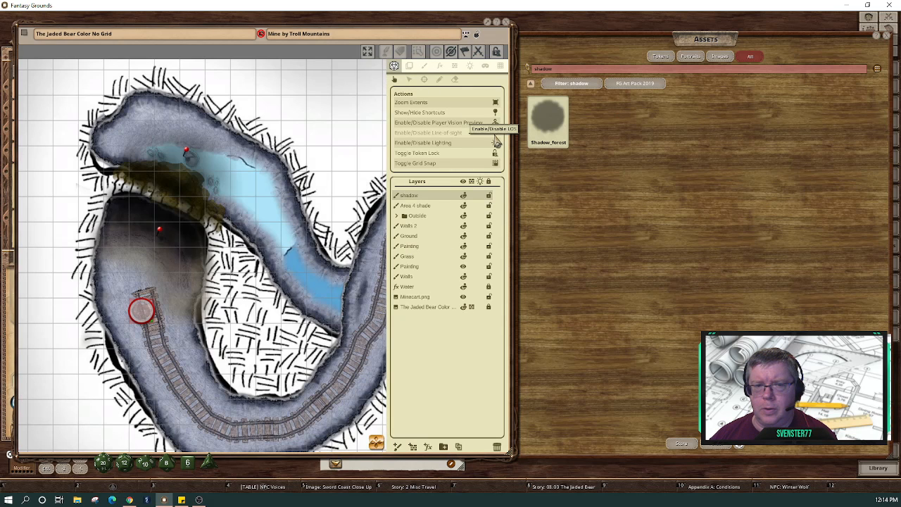
{"action": "left_click", "coordinate": [424, 68]}
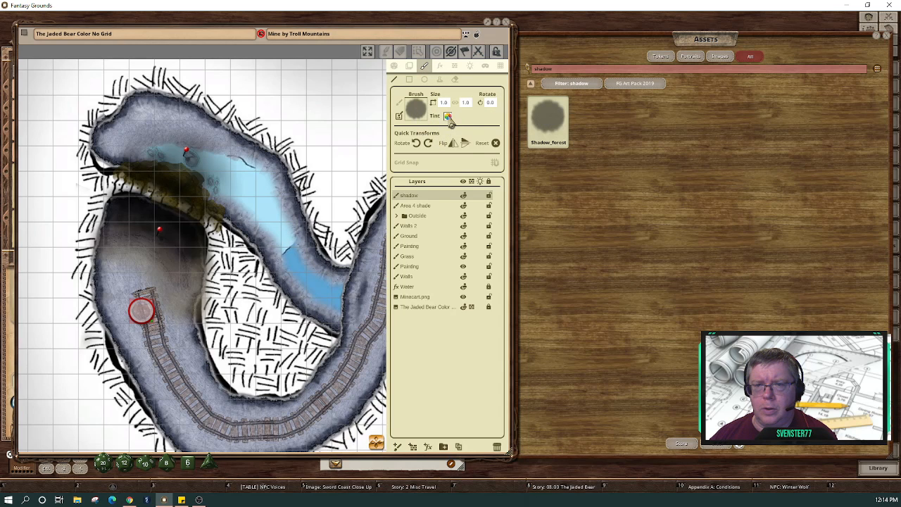
{"action": "left_click", "coordinate": [448, 117]}
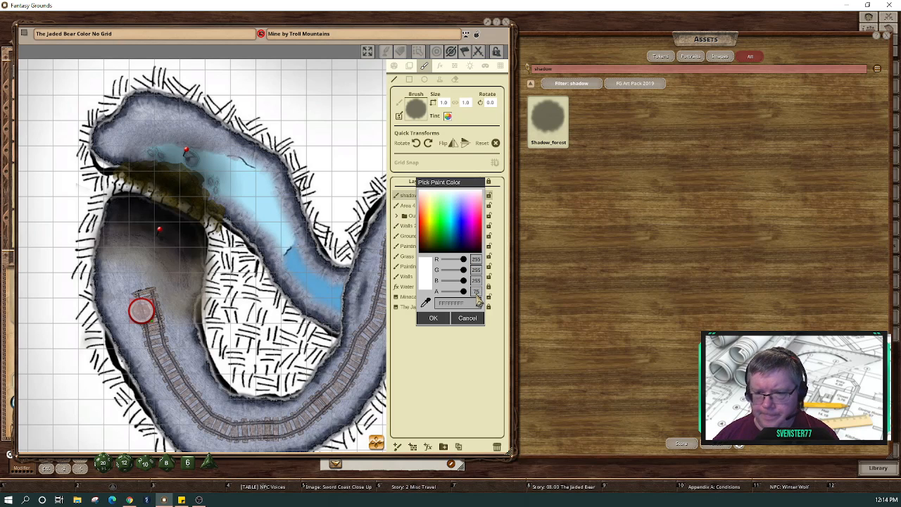
{"action": "left_click", "coordinate": [441, 319]}
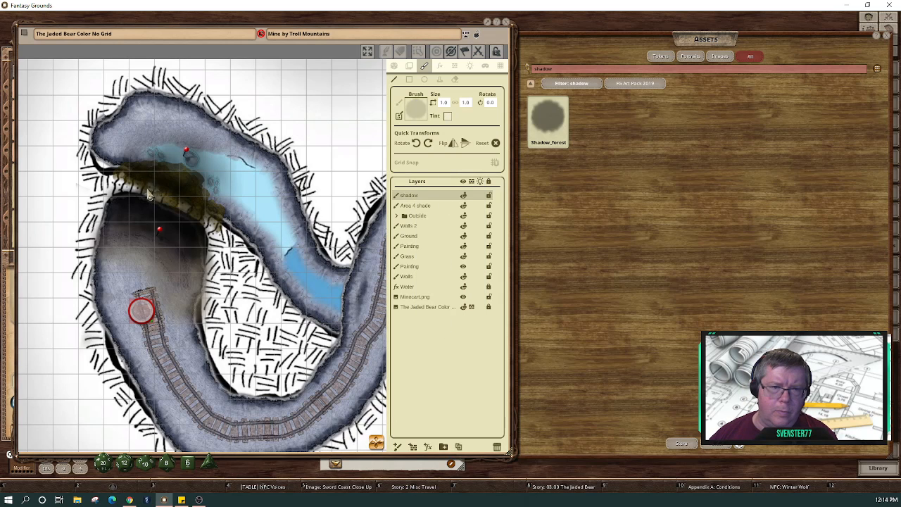
{"action": "scroll", "coordinate": [146, 180], "scroll_direction": "up", "scroll_amount": 6}
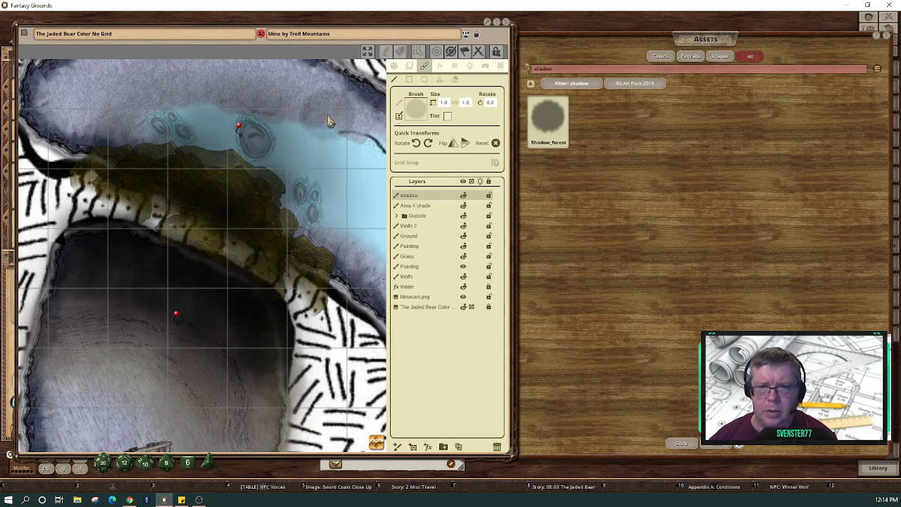
{"action": "scroll", "coordinate": [329, 121], "scroll_direction": "down", "scroll_amount": 5}
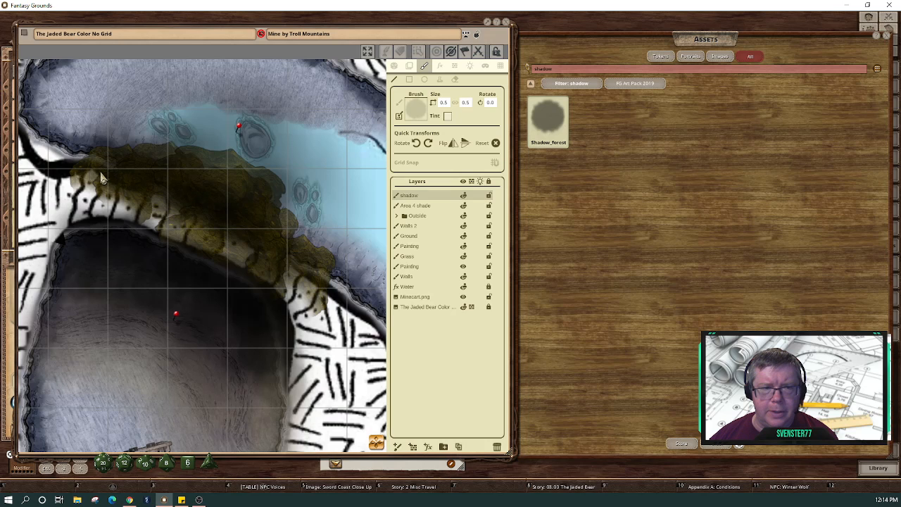
Try brushing shadow over the western end of the mossy ledge, and erase the mark.
{"action": "left_click_drag", "start_coordinate": [106, 177], "coordinate": [128, 194]}
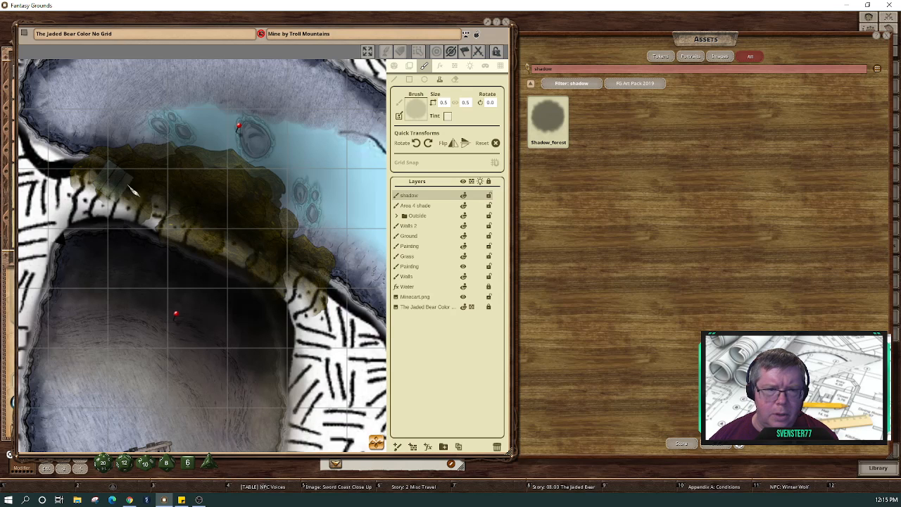
{"action": "left_click", "coordinate": [454, 79]}
{"action": "left_click_drag", "start_coordinate": [125, 197], "coordinate": [111, 185]}
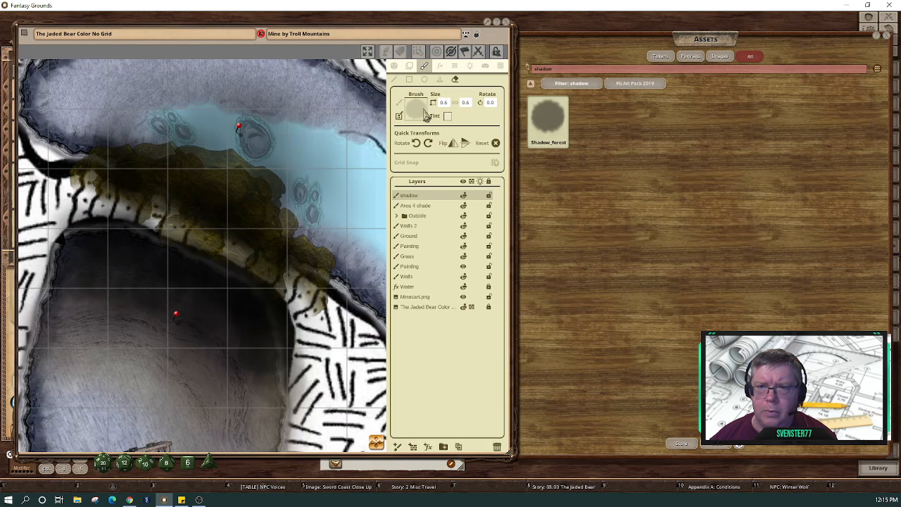
Switch the 0.5 shadow brush to stamping and examine the mossy ledge between the two tunnels.
{"action": "left_click", "coordinate": [439, 79]}
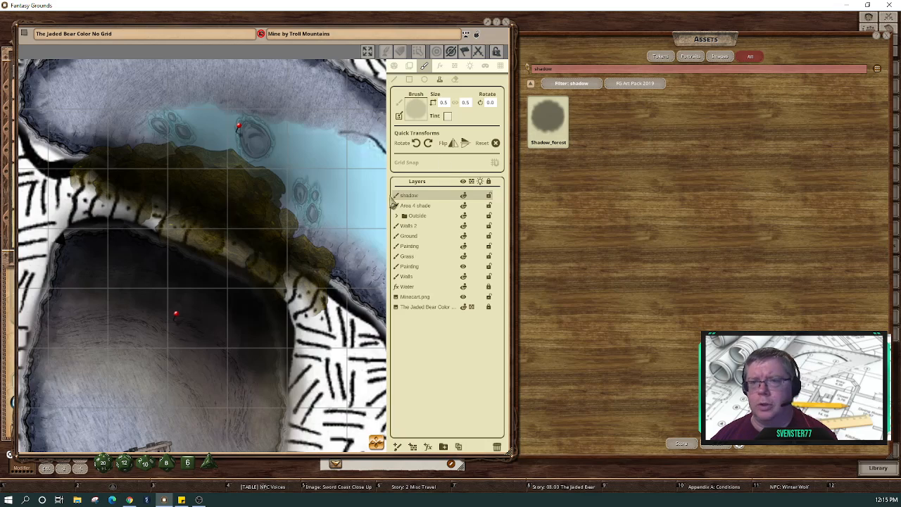
{"action": "scroll", "coordinate": [377, 198], "scroll_direction": "down", "scroll_amount": 4}
{"action": "scroll", "coordinate": [378, 201], "scroll_direction": "down", "scroll_amount": 3}
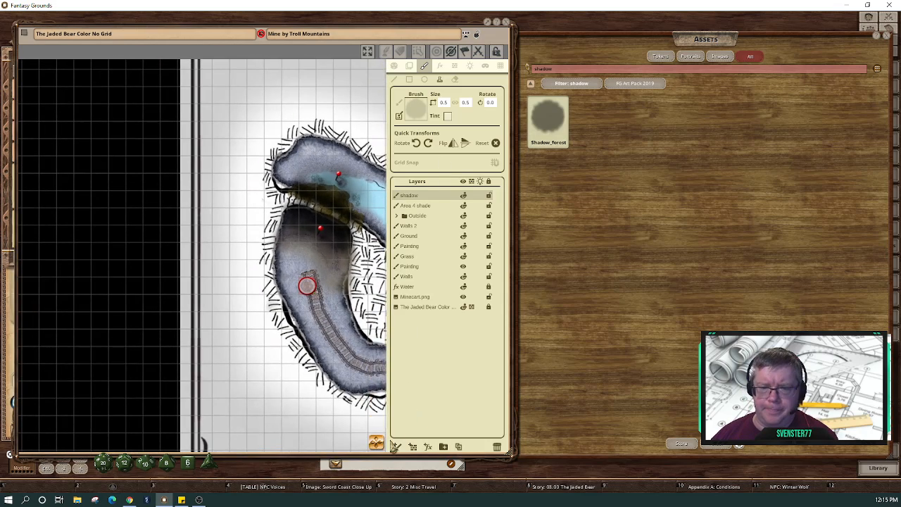
{"action": "left_click_drag", "start_coordinate": [380, 440], "coordinate": [322, 444]}
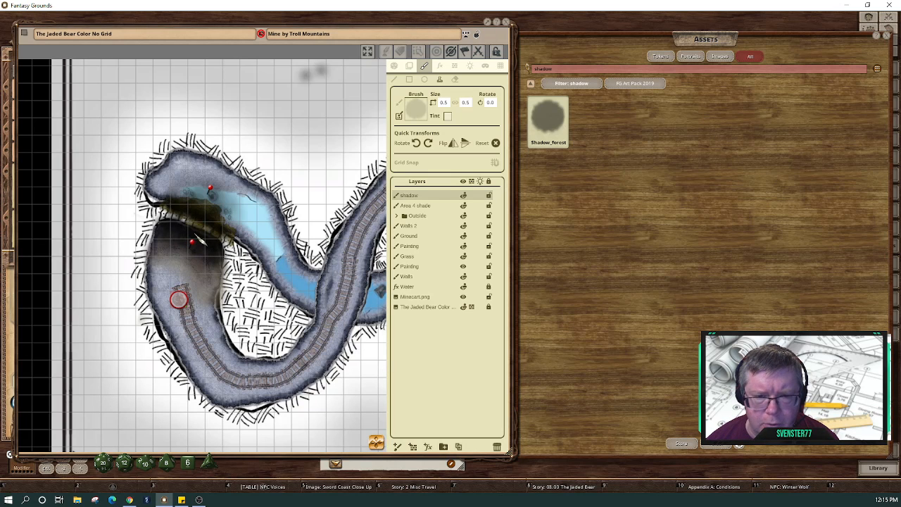
{"action": "scroll", "coordinate": [182, 231], "scroll_direction": "up", "scroll_amount": 5}
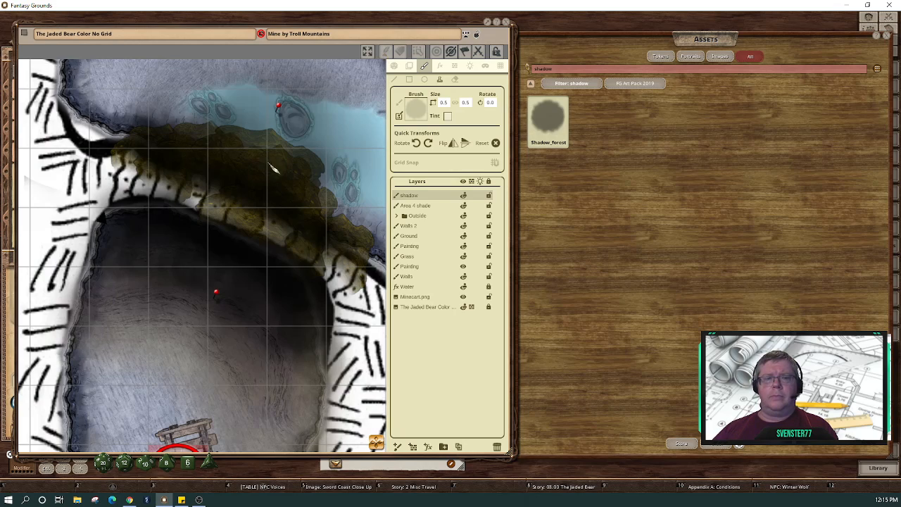
Clear the shadow asset search and search all assets for wood.
{"action": "scroll", "coordinate": [275, 168], "scroll_direction": "down", "scroll_amount": 3}
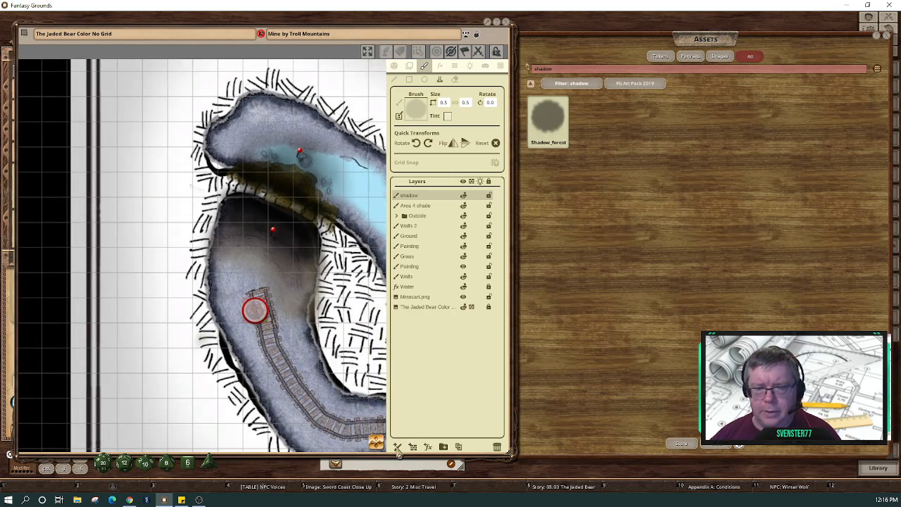
{"action": "left_click_drag", "start_coordinate": [383, 353], "coordinate": [225, 318]}
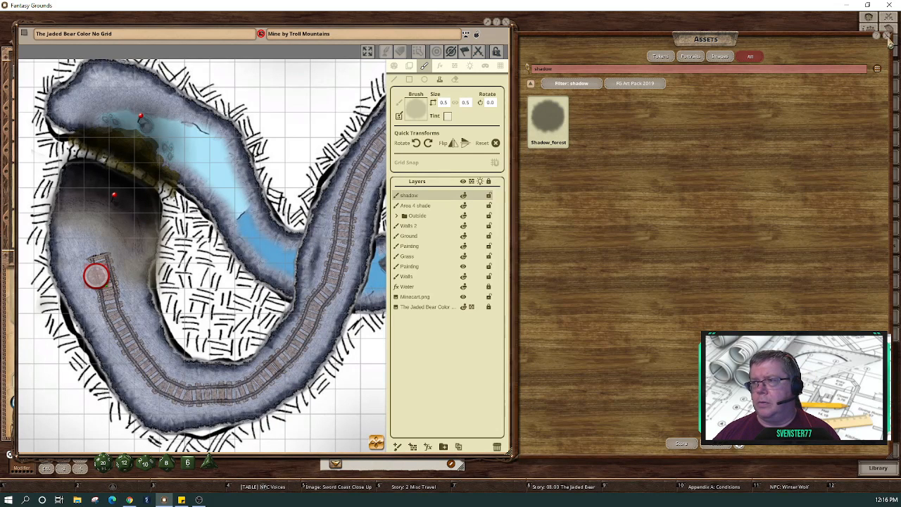
{"action": "left_click", "coordinate": [888, 39]}
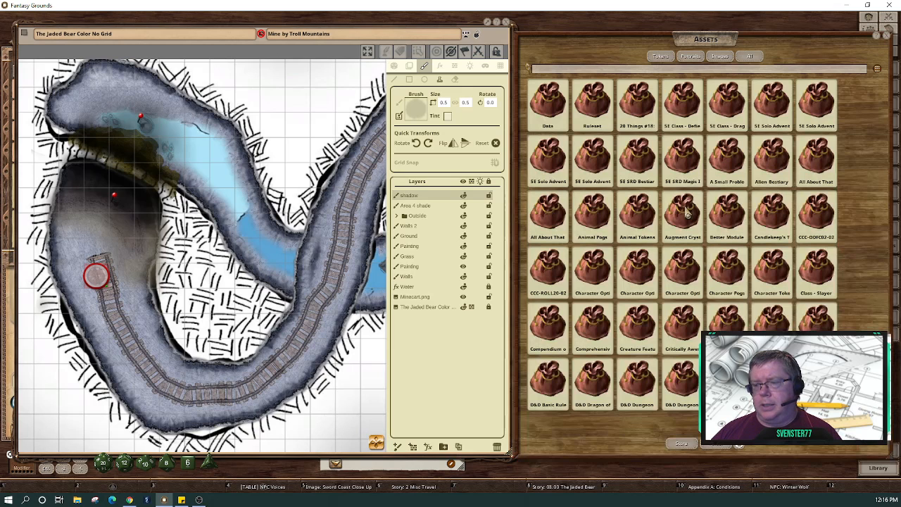
{"action": "left_click", "coordinate": [591, 70]}
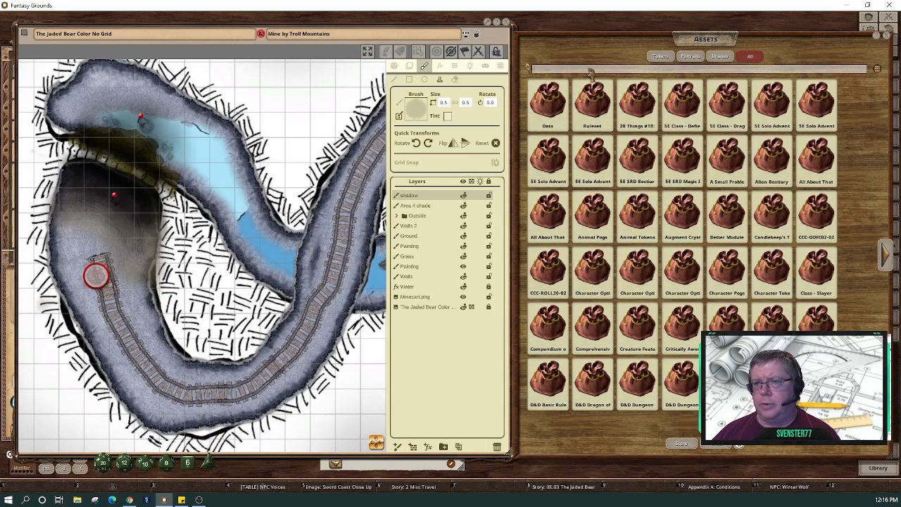
{"action": "type", "text": "wood"}
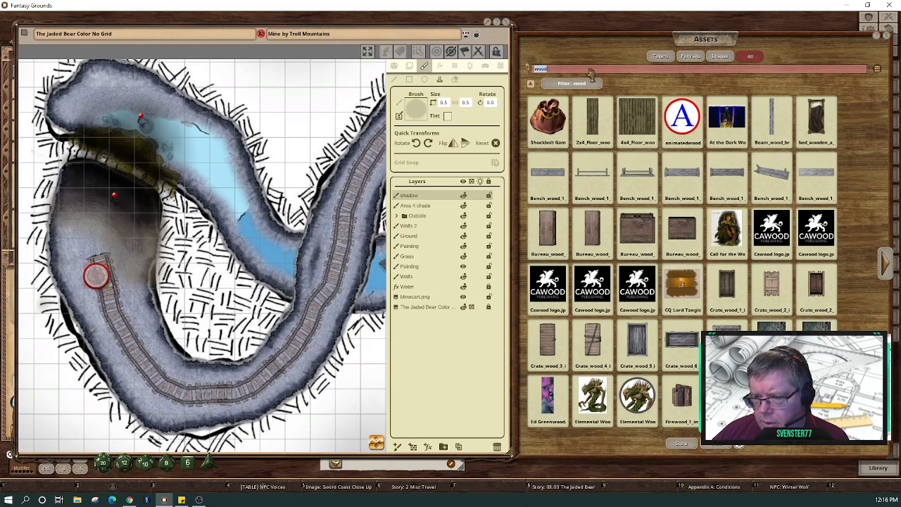
Browse the wood search results up to the page with the wooden planks.
{"action": "left_click", "coordinate": [885, 269]}
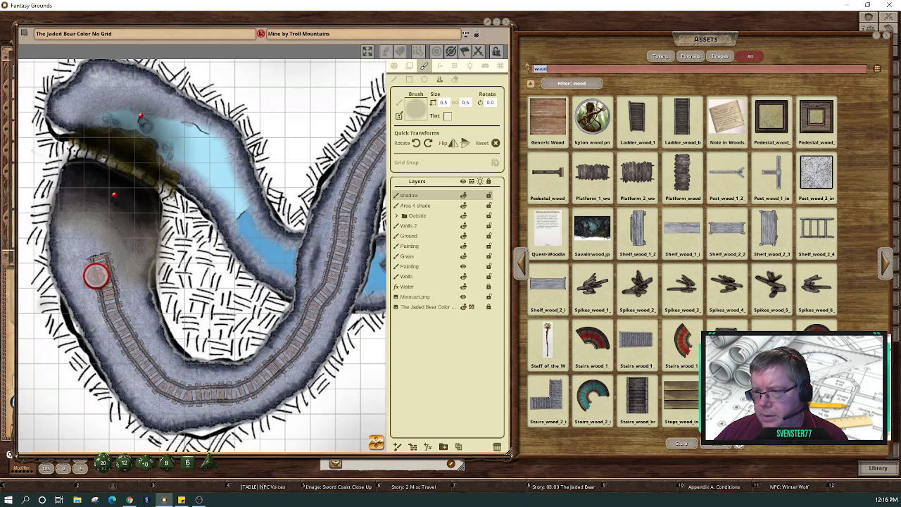
{"action": "left_click", "coordinate": [889, 270]}
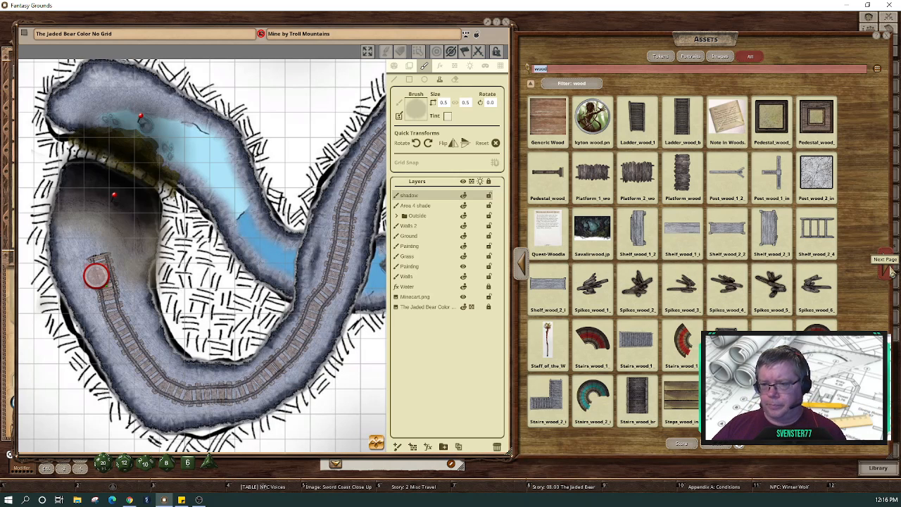
{"action": "left_click", "coordinate": [889, 271]}
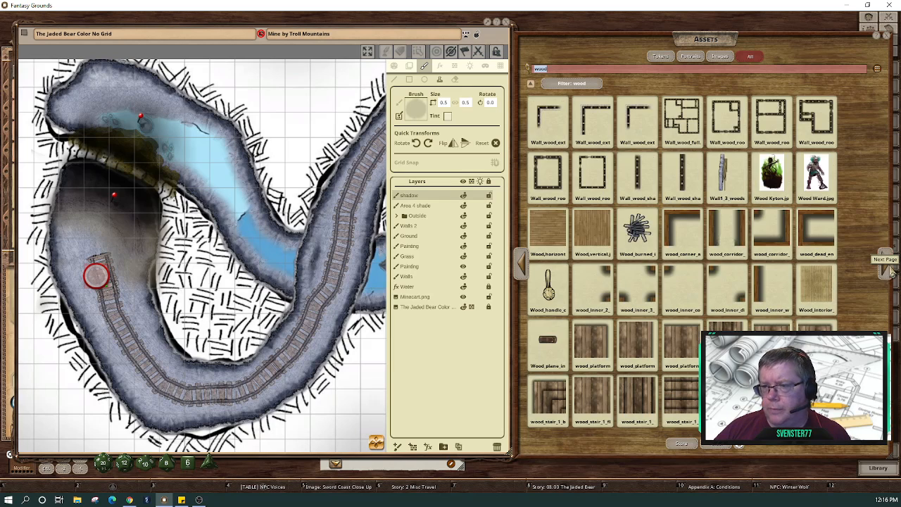
{"action": "left_click", "coordinate": [890, 272]}
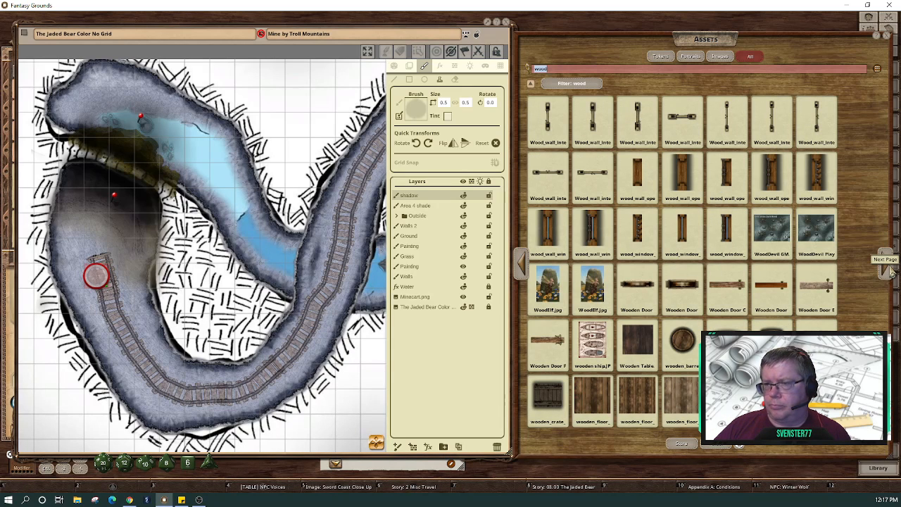
{"action": "left_click", "coordinate": [890, 271]}
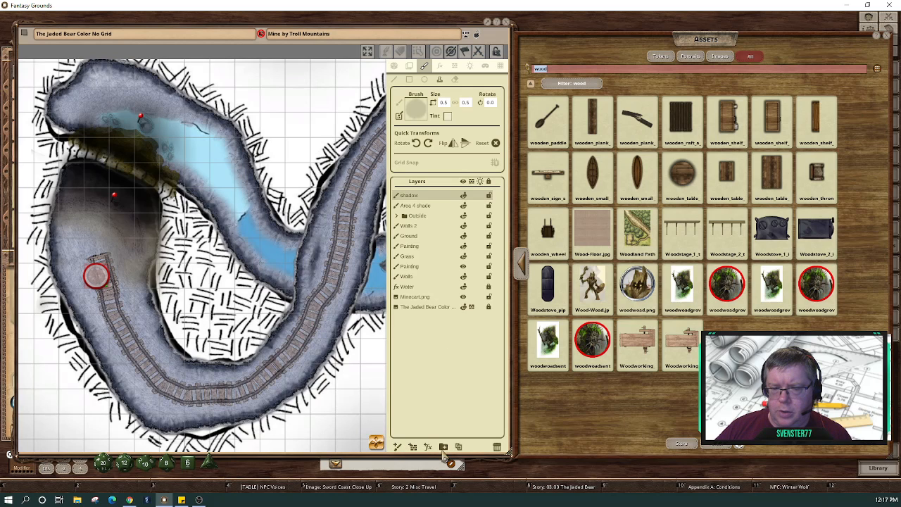
Add a painting layer named Planks above the shadow layer, with the wooden plank asset loaded as its brush.
{"action": "left_click", "coordinate": [413, 447]}
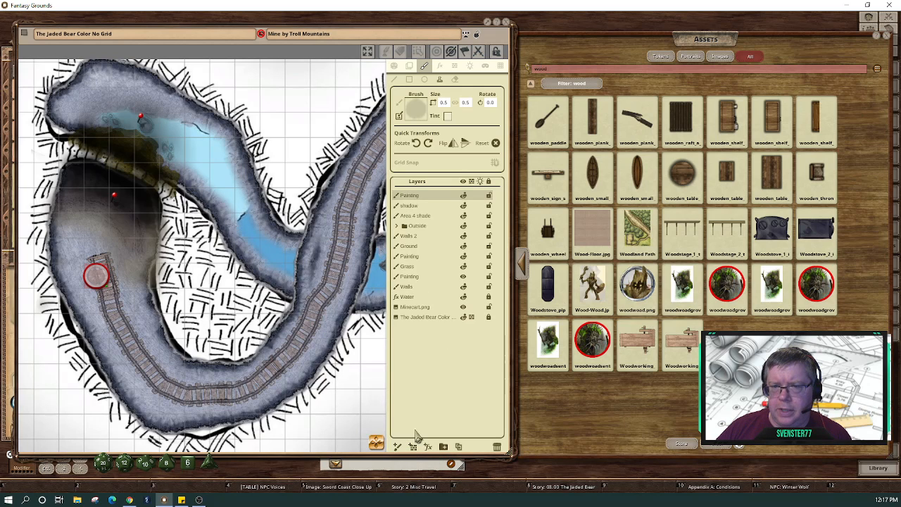
{"action": "left_click_drag", "start_coordinate": [486, 126], "coordinate": [424, 114]}
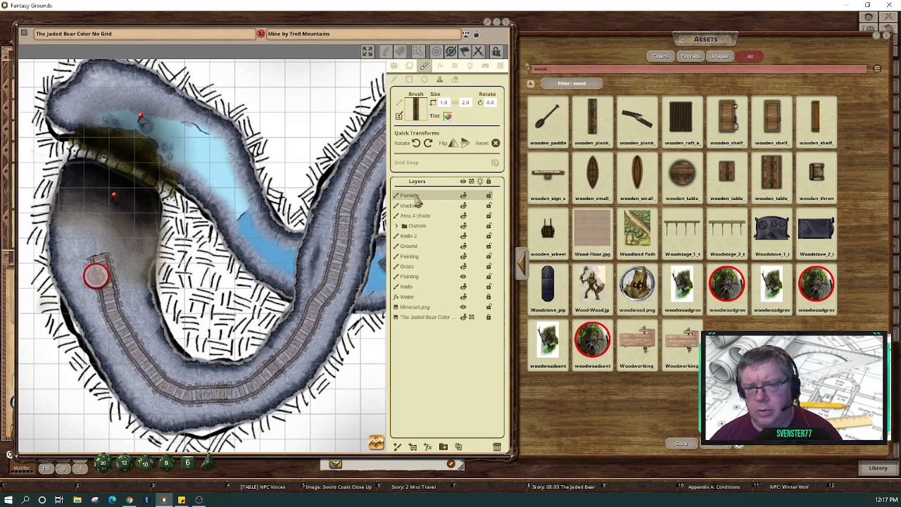
{"action": "double_click", "coordinate": [411, 195]}
{"action": "type", "text": "Planks"}
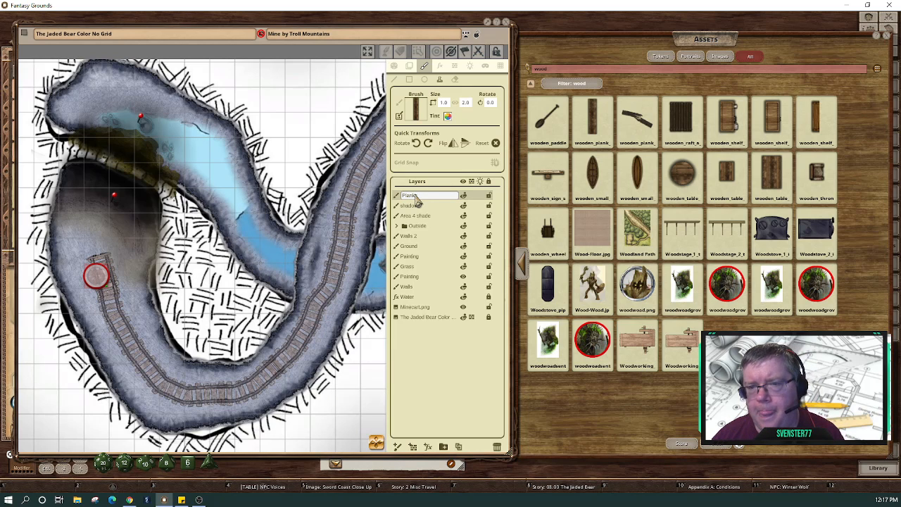
{"action": "key", "text": "Return"}
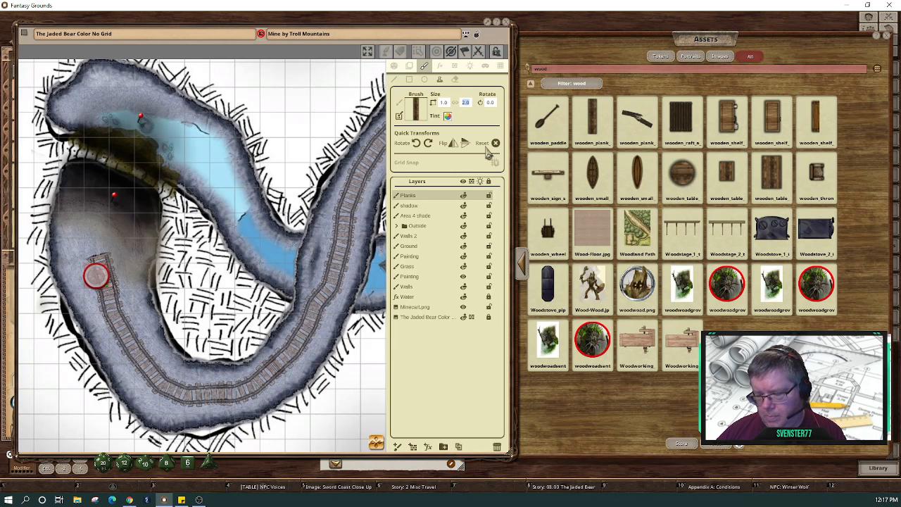
Try stamping planks at size 1.0 by 3.0 on the rock area between the tunnels, and erase them.
{"action": "key", "text": "Return"}
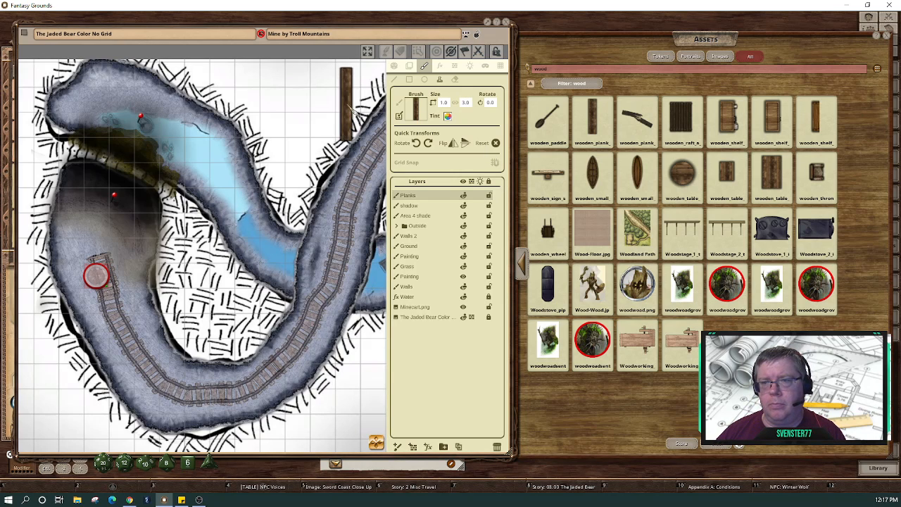
{"action": "left_click", "coordinate": [330, 111]}
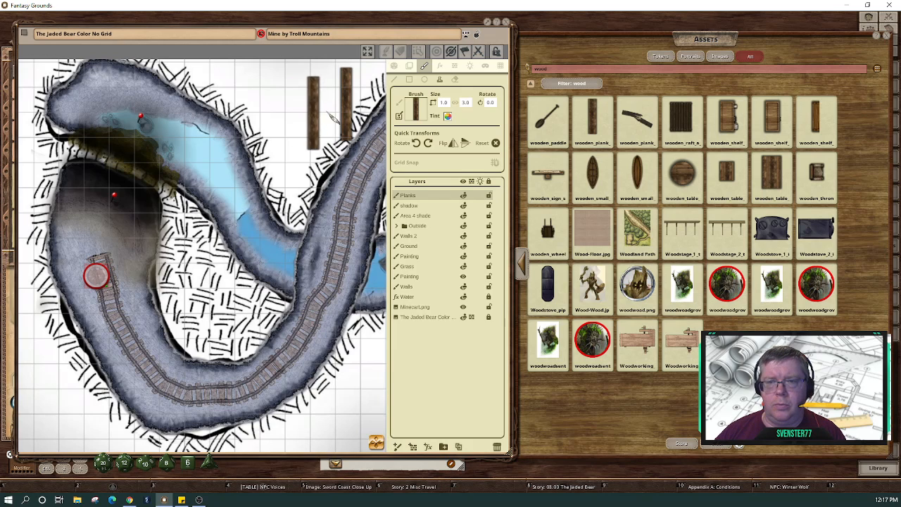
{"action": "left_click", "coordinate": [456, 80]}
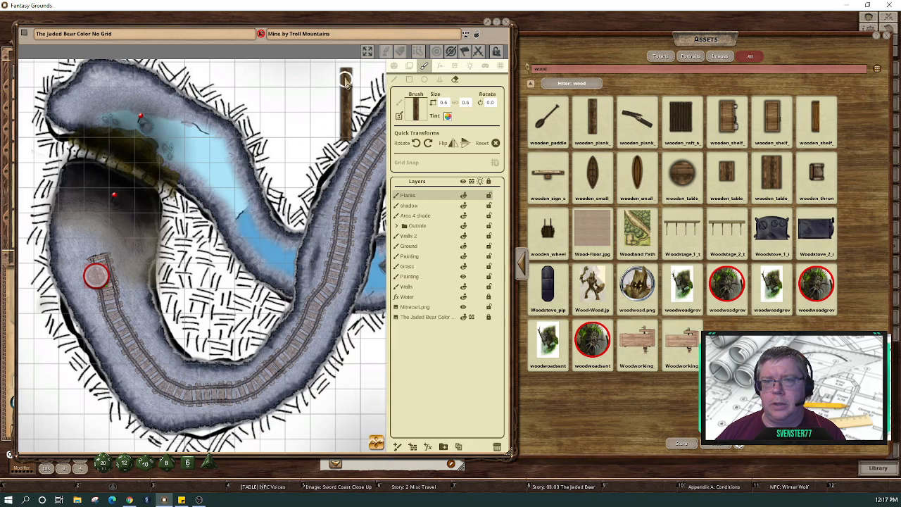
{"action": "left_click_drag", "start_coordinate": [348, 90], "coordinate": [354, 120]}
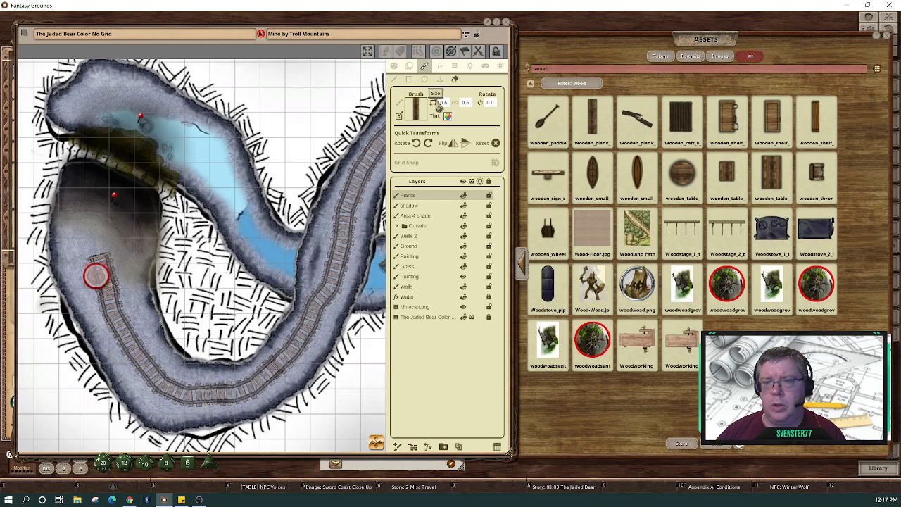
Return to stamping with the plank length at 4.0, and scale the brush down proportionally to 0.3 by 1.0 against the mine tracks.
{"action": "left_click", "coordinate": [440, 79]}
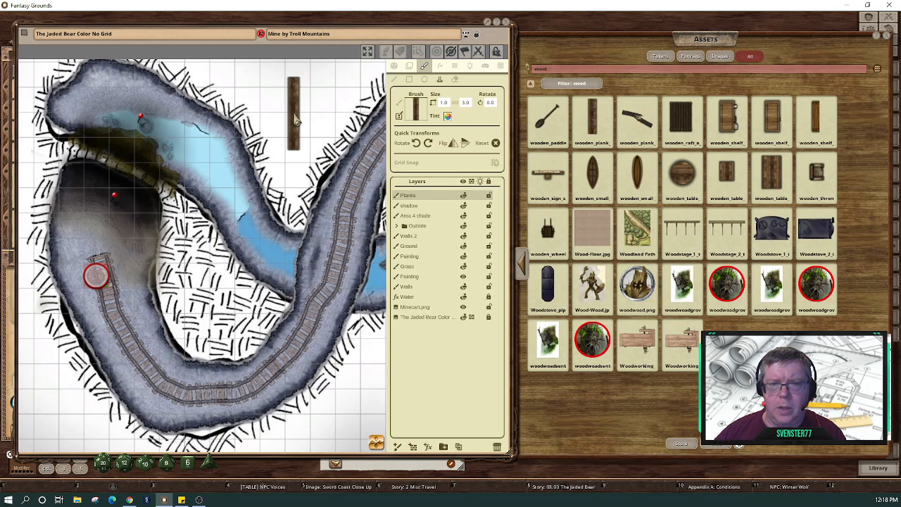
{"action": "left_click", "coordinate": [467, 103]}
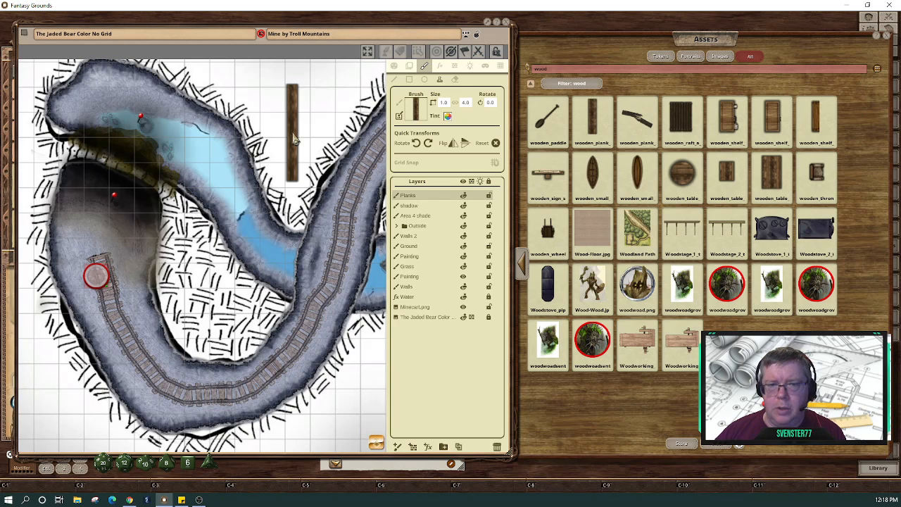
{"action": "scroll", "coordinate": [294, 139], "scroll_direction": "down", "scroll_amount": 6}
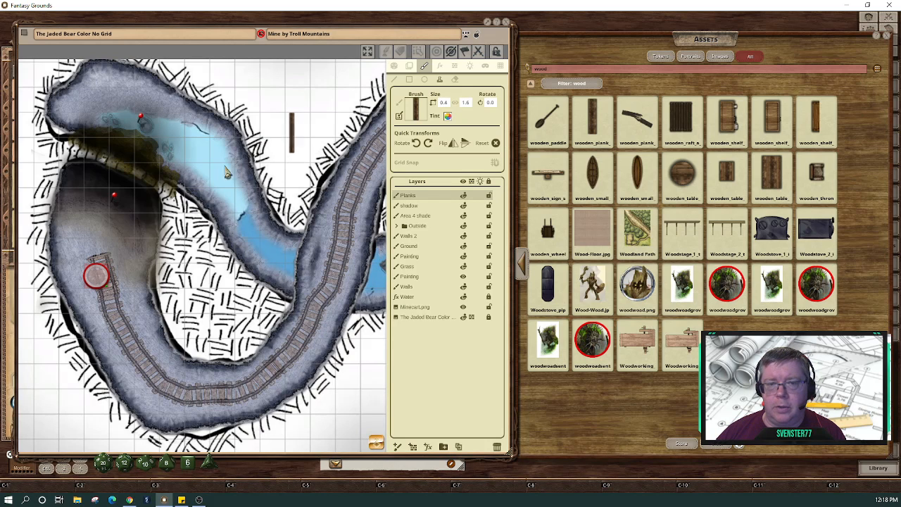
{"action": "left_click", "coordinate": [127, 329]}
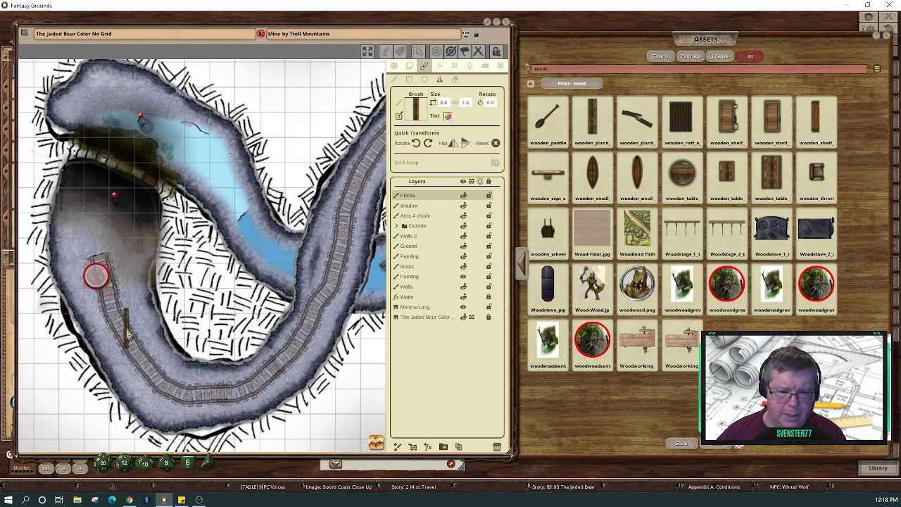
{"action": "scroll", "coordinate": [128, 335], "scroll_direction": "up", "scroll_amount": 2}
{"action": "scroll", "coordinate": [128, 335], "scroll_direction": "down", "scroll_amount": 3}
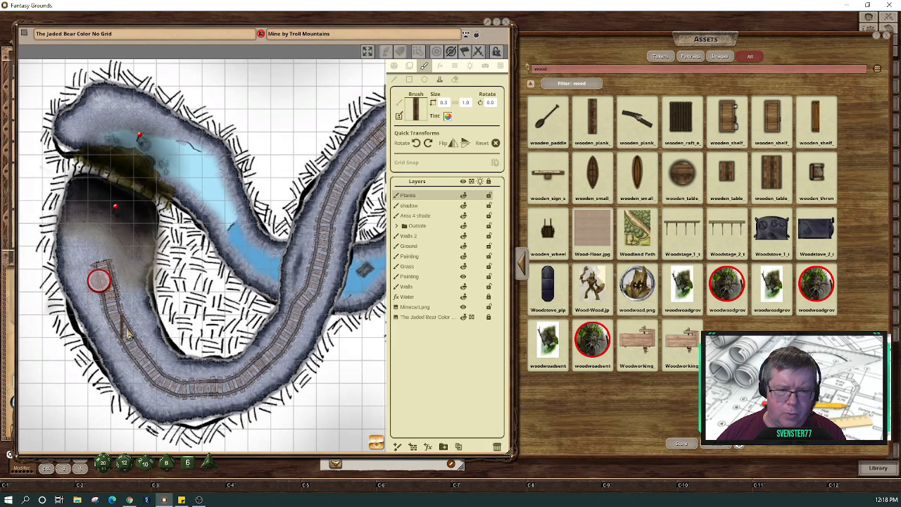
Rotate the plank brush to 60 degrees and set its size to 0.5 by 1.0.
{"action": "scroll", "coordinate": [128, 335], "scroll_direction": "up", "scroll_amount": 4}
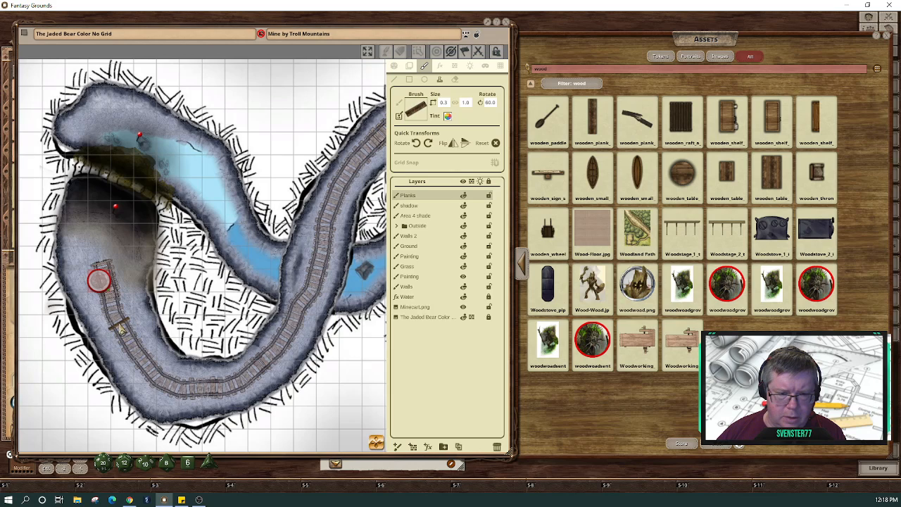
{"action": "scroll", "coordinate": [121, 331], "scroll_direction": "up", "scroll_amount": 5}
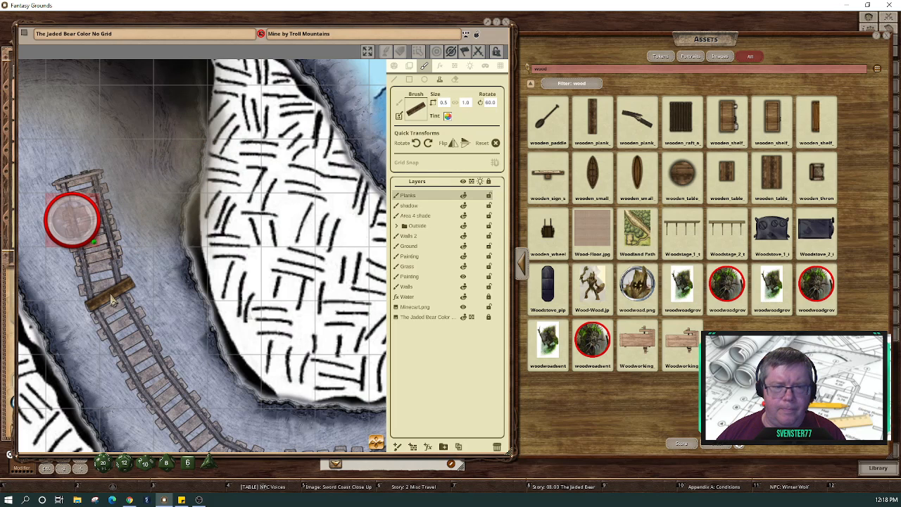
{"action": "scroll", "coordinate": [139, 189], "scroll_direction": "down", "scroll_amount": 4}
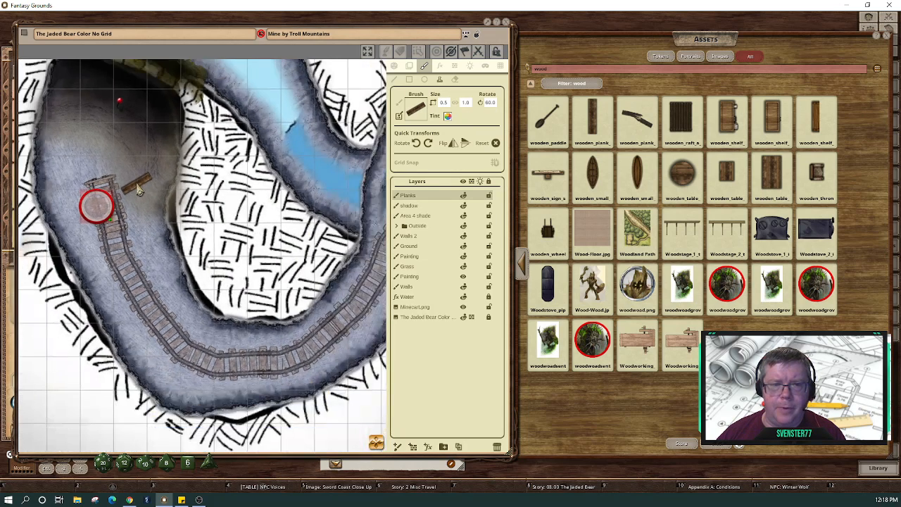
{"action": "scroll", "coordinate": [139, 188], "scroll_direction": "down", "scroll_amount": 2}
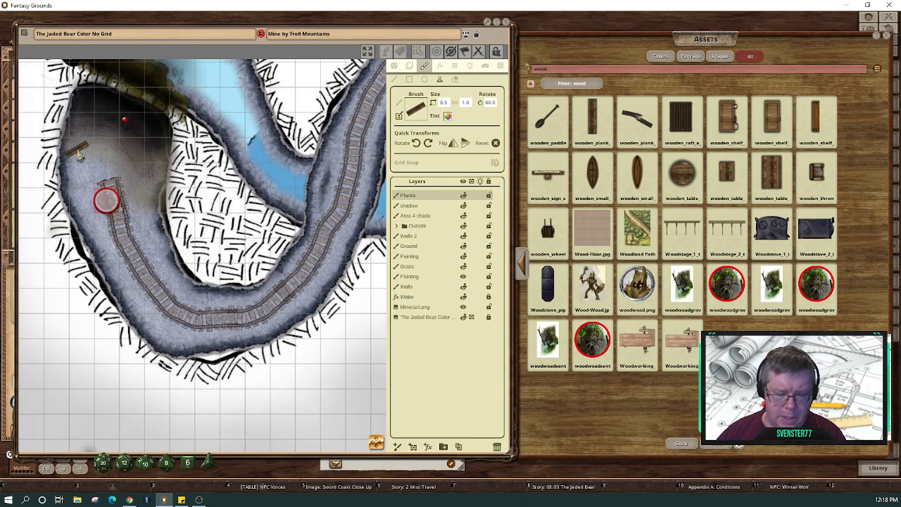
Stamp a pile of planks along the western tunnel wall beyond the track's end, varying the rotation from 60 to 105 degrees.
{"action": "left_click", "coordinate": [78, 151]}
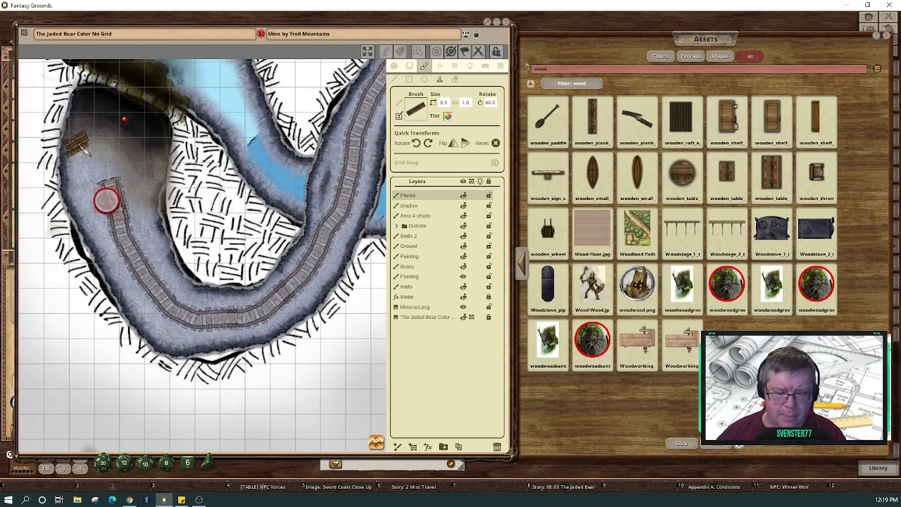
{"action": "scroll", "coordinate": [79, 146], "scroll_direction": "down", "scroll_amount": 4}
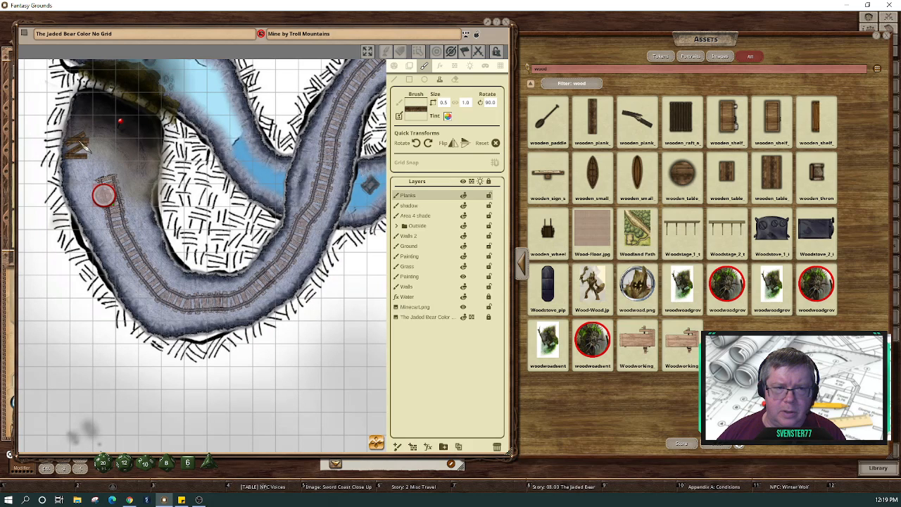
{"action": "scroll", "coordinate": [78, 146], "scroll_direction": "down", "scroll_amount": 1}
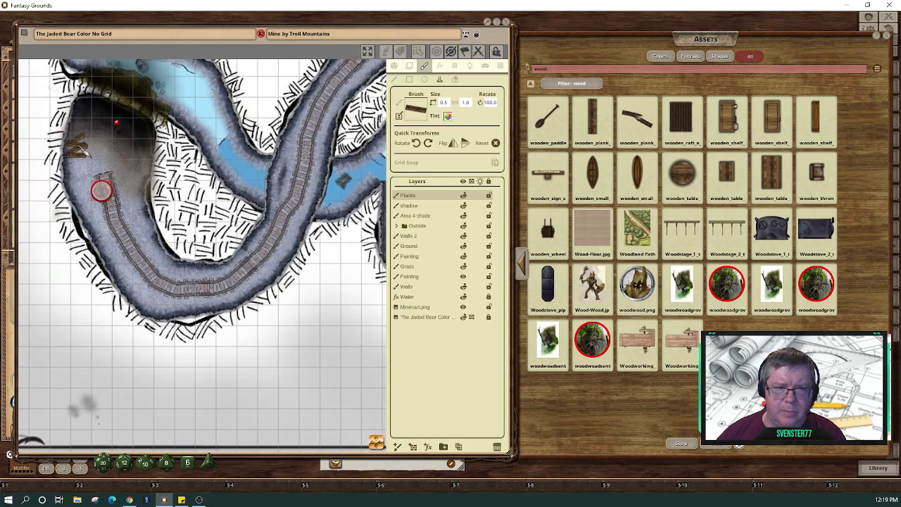
{"action": "scroll", "coordinate": [79, 146], "scroll_direction": "down", "scroll_amount": 1}
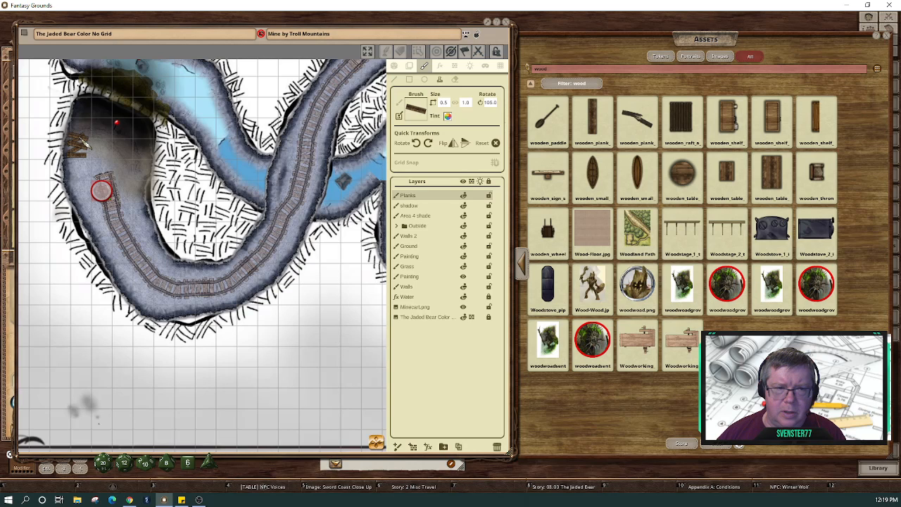
Turn the plank brush to 75 and on to 170 degrees, and stamp a crosswise plank onto the pile.
{"action": "scroll", "coordinate": [79, 147], "scroll_direction": "up", "scroll_amount": 6}
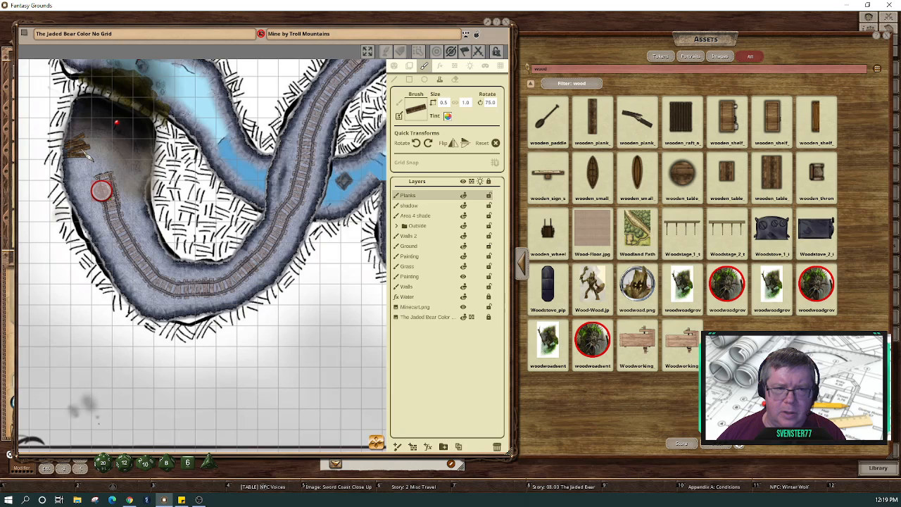
{"action": "scroll", "coordinate": [78, 147], "scroll_direction": "down", "scroll_amount": 6}
{"action": "scroll", "coordinate": [78, 146], "scroll_direction": "down", "scroll_amount": 13}
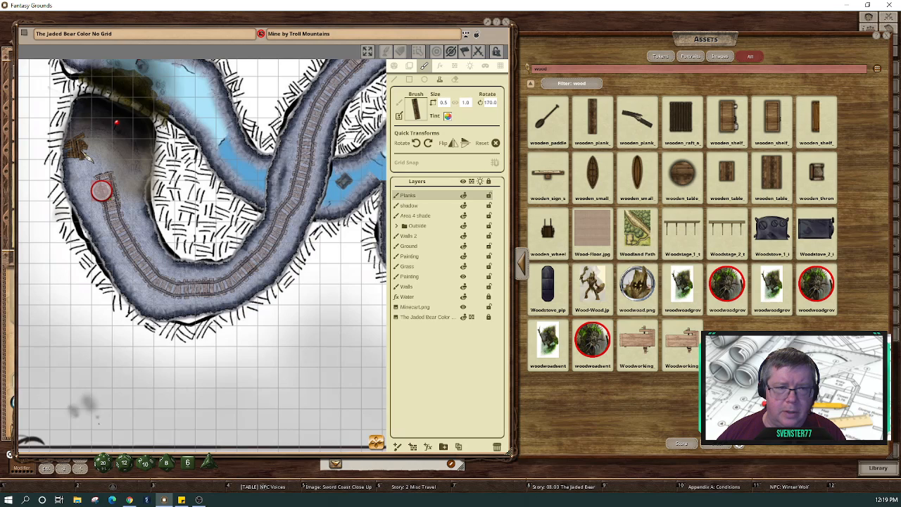
{"action": "key", "text": "shift"}
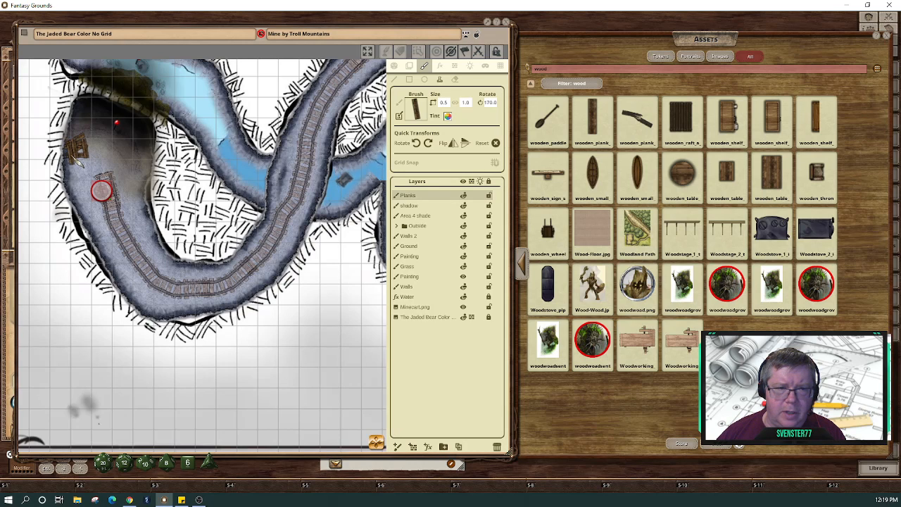
{"action": "scroll", "coordinate": [76, 149], "scroll_direction": "down", "scroll_amount": 1}
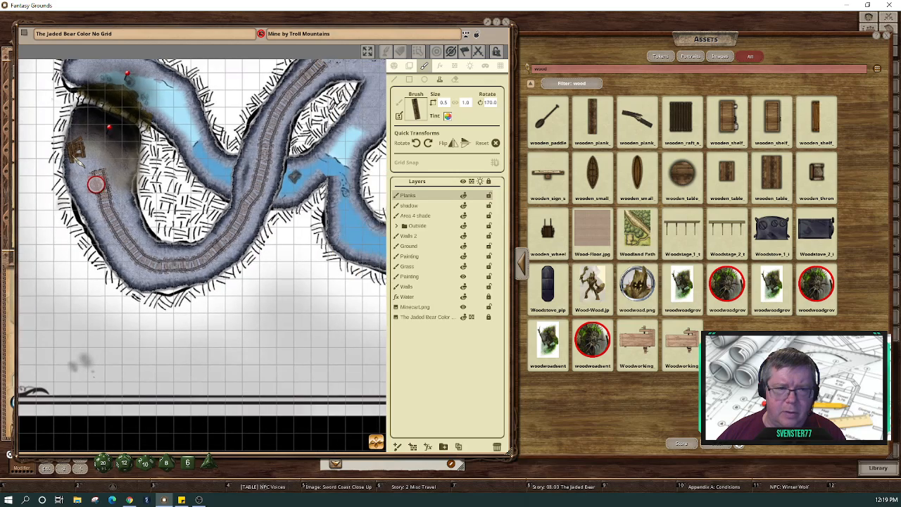
Stamp more crosswise planks onto the pile by the western tunnel wall, with the brush rotated to 230 and to 210 degrees.
{"action": "scroll", "coordinate": [76, 149], "scroll_direction": "up", "scroll_amount": 4}
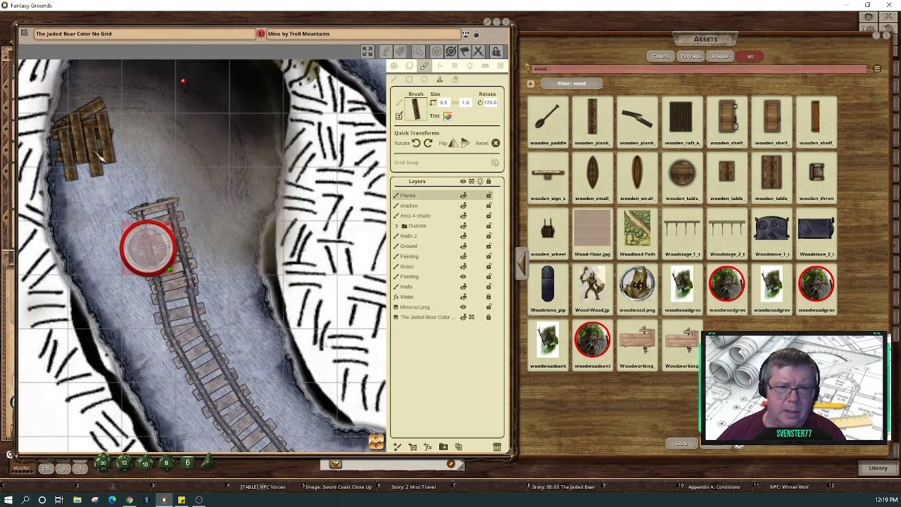
{"action": "key", "text": "shift"}
{"action": "scroll", "coordinate": [84, 148], "scroll_direction": "up", "scroll_amount": 1}
{"action": "scroll", "coordinate": [100, 161], "scroll_direction": "up", "scroll_amount": 3}
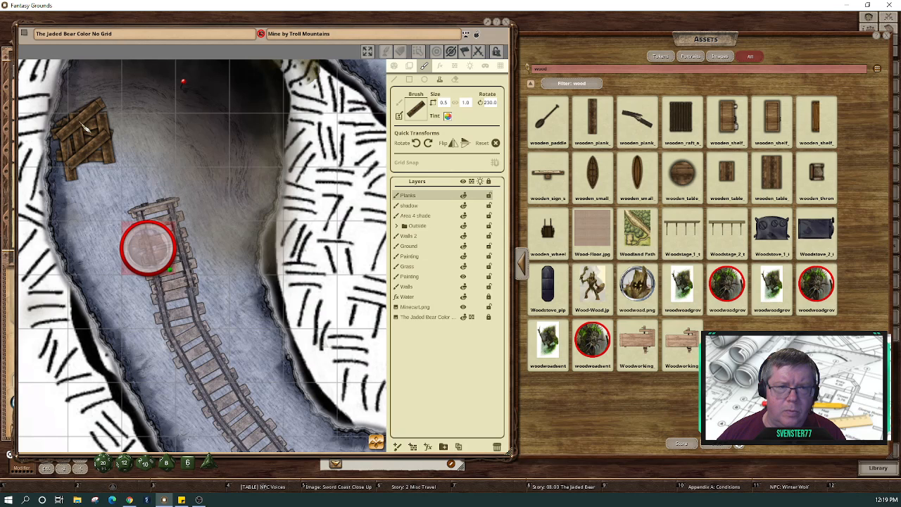
{"action": "scroll", "coordinate": [82, 129], "scroll_direction": "down", "scroll_amount": 2}
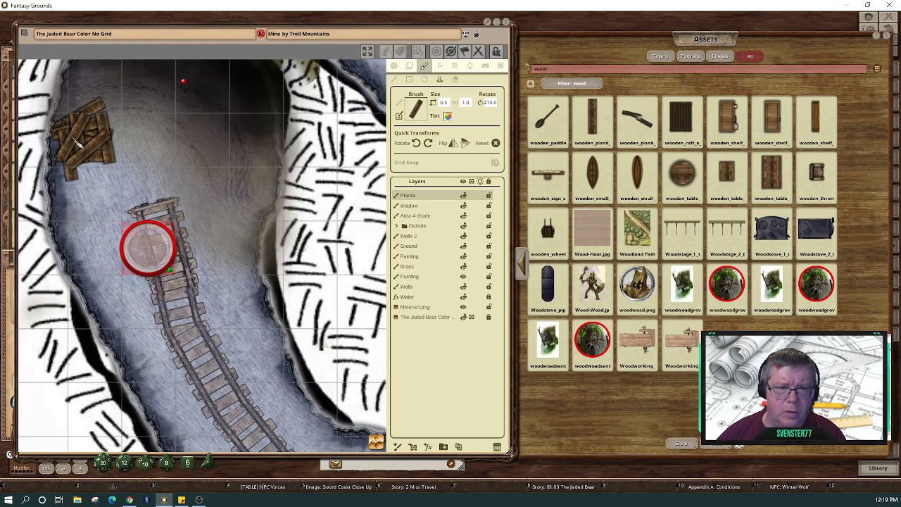
{"action": "left_click", "coordinate": [71, 137]}
Duplicate the Planks layer.
{"action": "scroll", "coordinate": [228, 218], "scroll_direction": "down", "scroll_amount": 4}
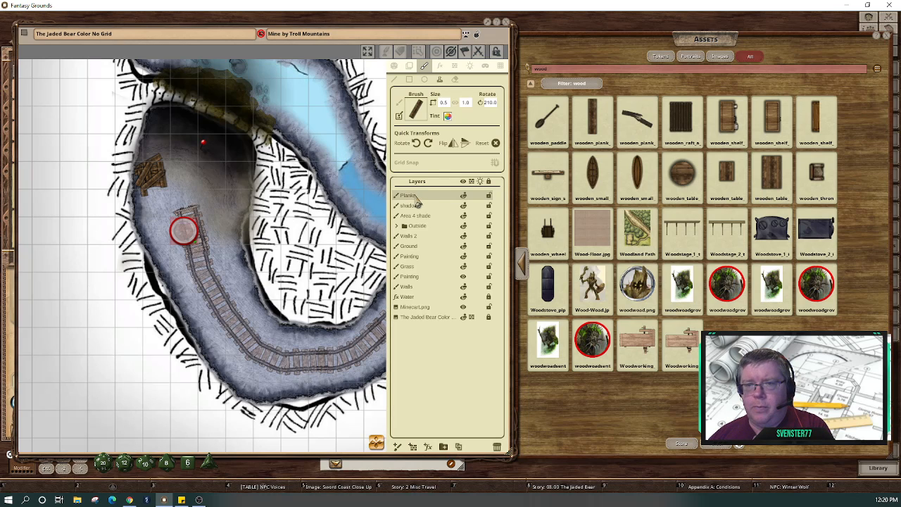
{"action": "left_click", "coordinate": [458, 448]}
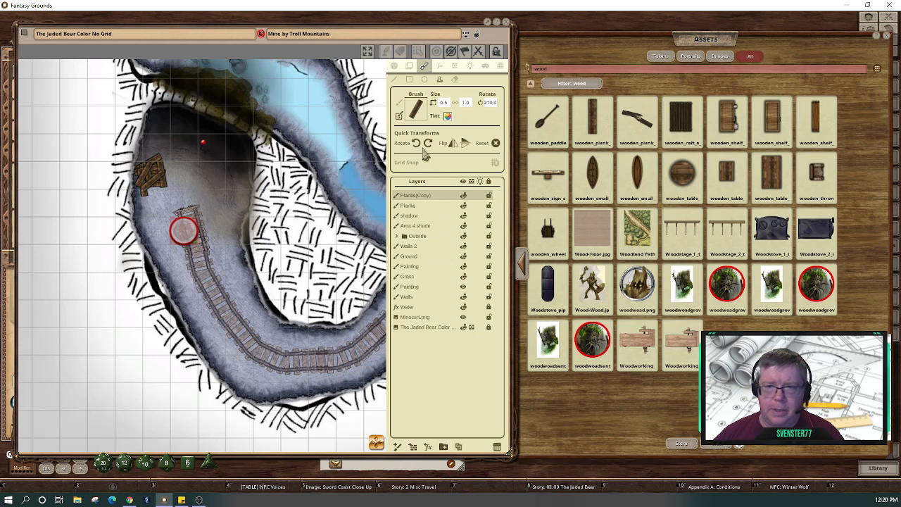
Tint the plank brush a translucent dark blue with red 0, green 0, blue 73 and alpha 164.
{"action": "left_click", "coordinate": [448, 117]}
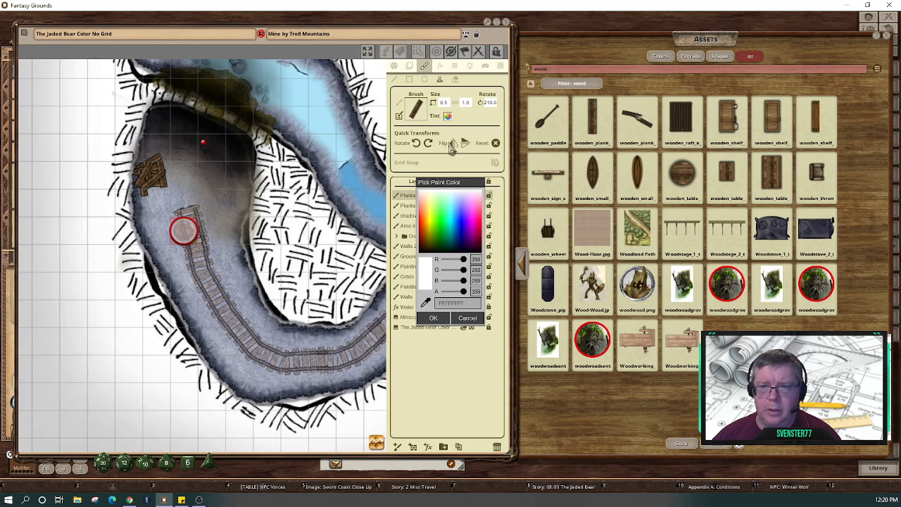
{"action": "mouse_move", "coordinate": [464, 295]}
{"action": "left_mouse_down"}
{"action": "mouse_move", "coordinate": [432, 282]}
{"action": "mouse_move", "coordinate": [444, 260]}
{"action": "mouse_move", "coordinate": [453, 288]}
{"action": "left_mouse_up"}
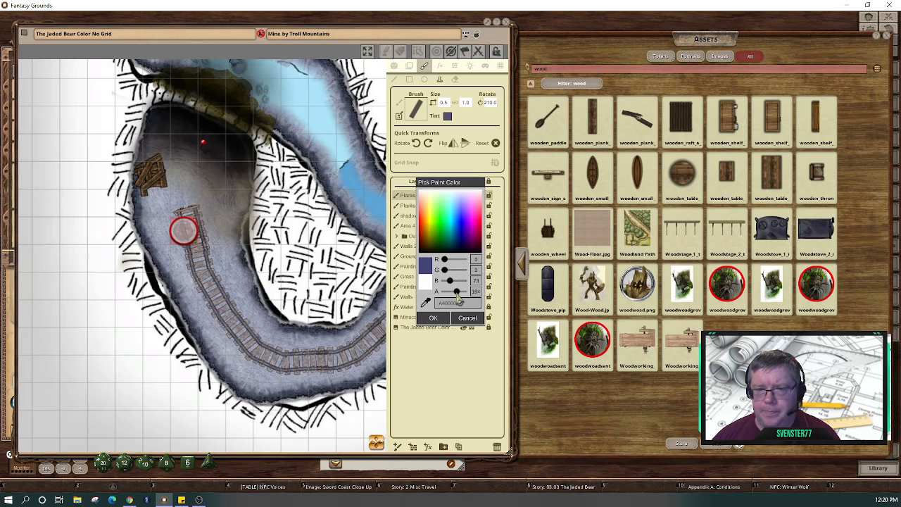
{"action": "left_click", "coordinate": [439, 318]}
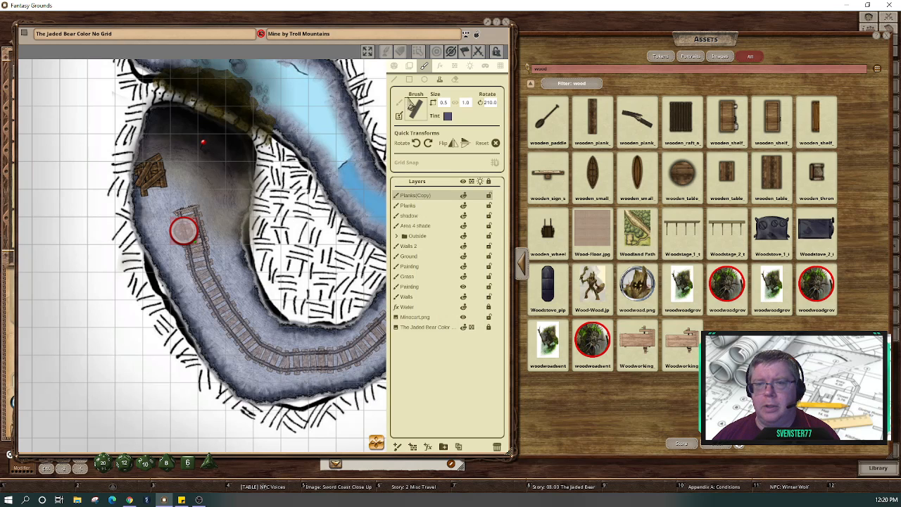
Tint the duplicated planks layer dark, with red 0, green 0, blue 44 and alpha 129.
{"action": "left_click", "coordinate": [410, 66]}
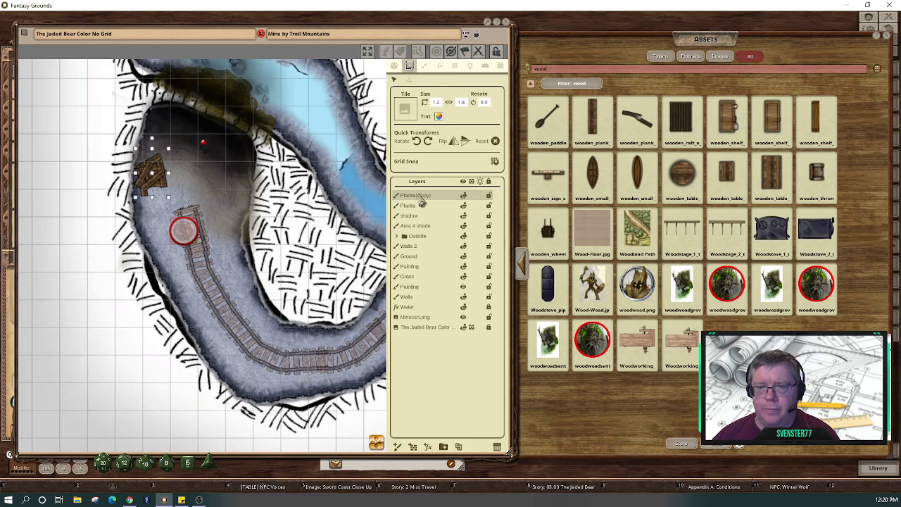
{"action": "left_click", "coordinate": [438, 117]}
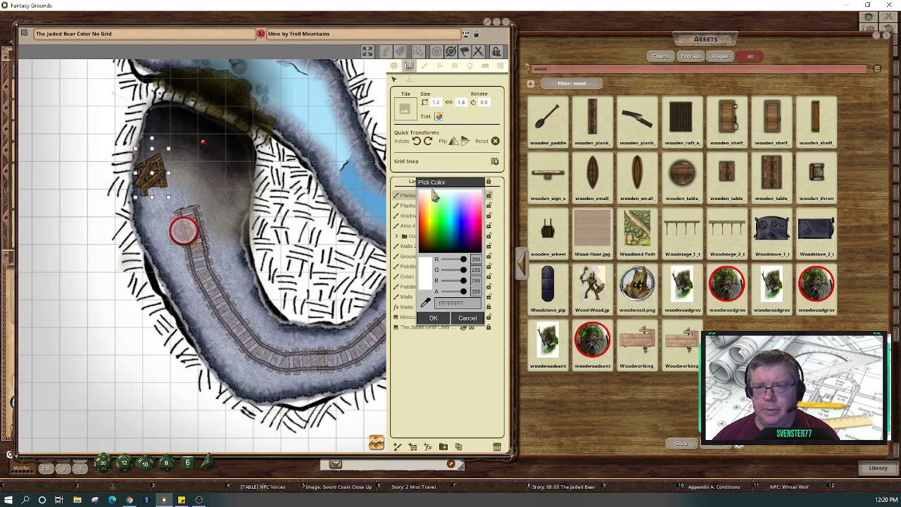
{"action": "left_click_drag", "start_coordinate": [463, 260], "coordinate": [452, 294]}
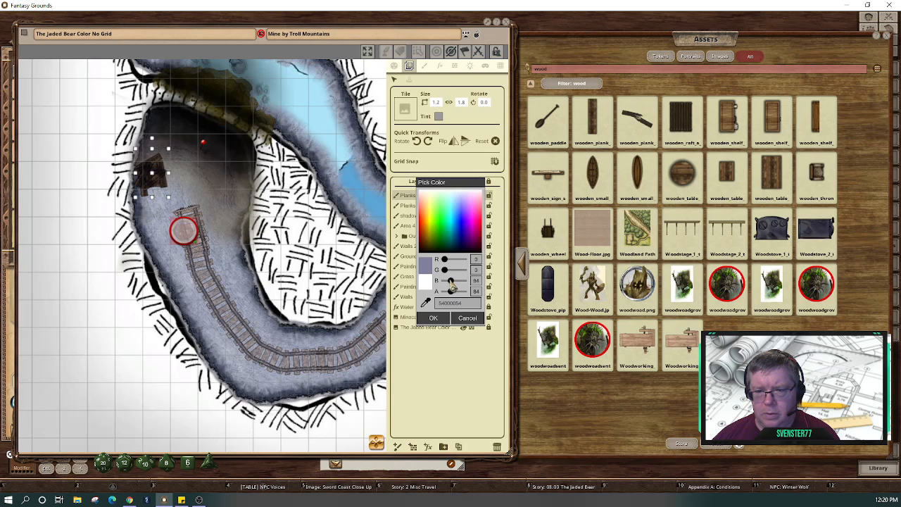
{"action": "left_click_drag", "start_coordinate": [454, 295], "coordinate": [451, 289]}
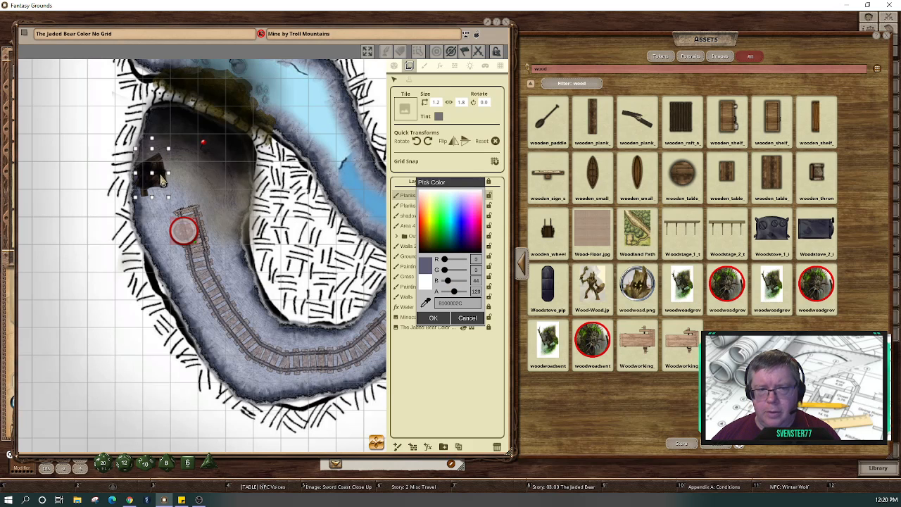
{"action": "scroll", "coordinate": [169, 190], "scroll_direction": "up", "scroll_amount": 5}
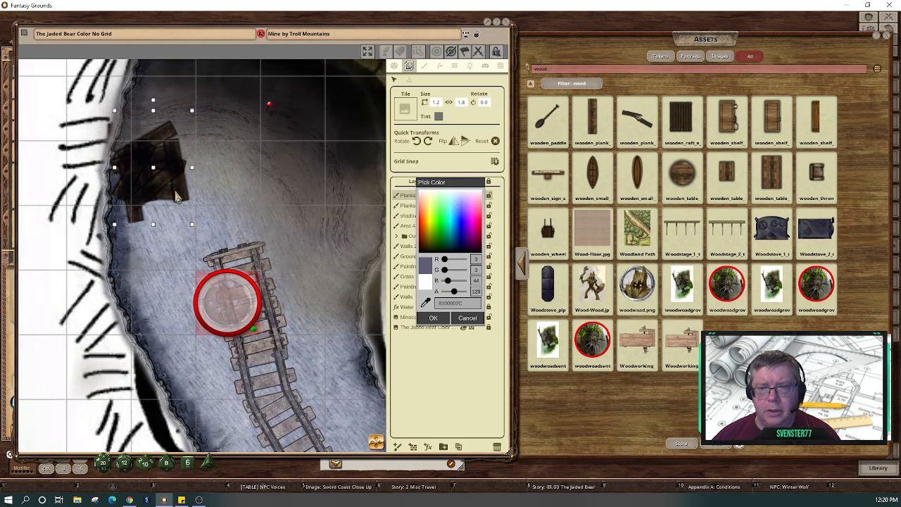
{"action": "left_click", "coordinate": [440, 319]}
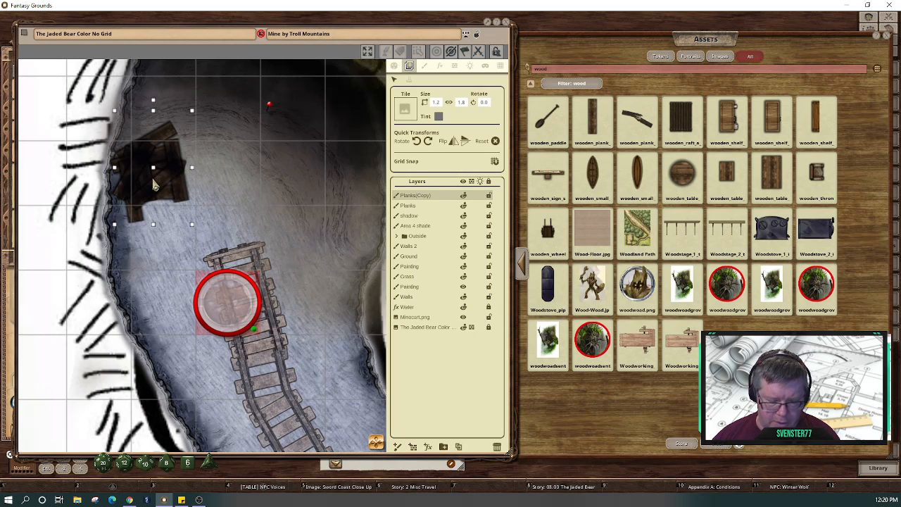
Offset the darkened planks copy slightly to the lower right as a shadow, place its layer beneath Planks, and deselect it.
{"action": "left_click_drag", "start_coordinate": [156, 185], "coordinate": [163, 188]}
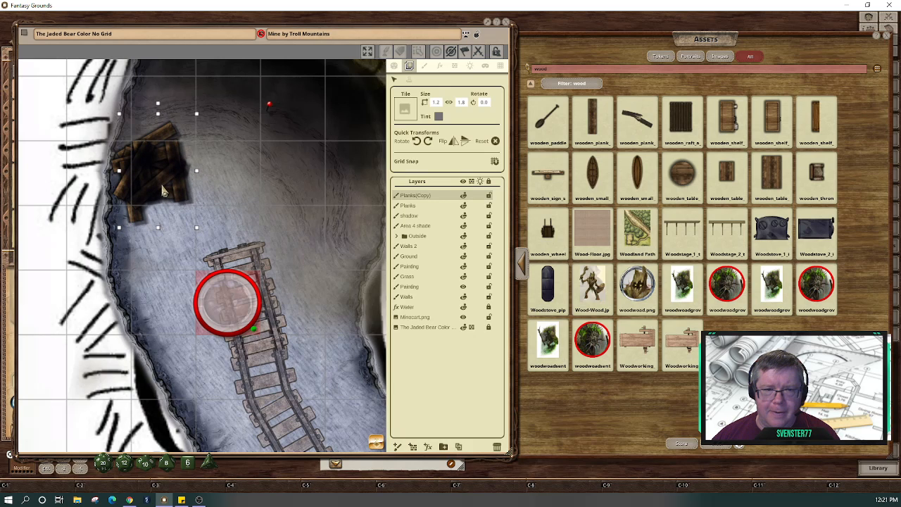
{"action": "left_click_drag", "start_coordinate": [407, 196], "coordinate": [406, 210]}
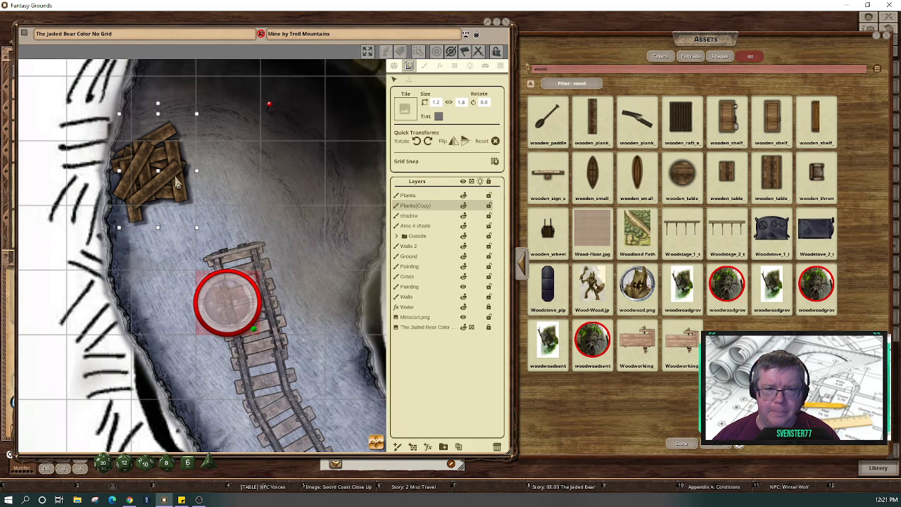
{"action": "scroll", "coordinate": [266, 224], "scroll_direction": "down", "scroll_amount": 2}
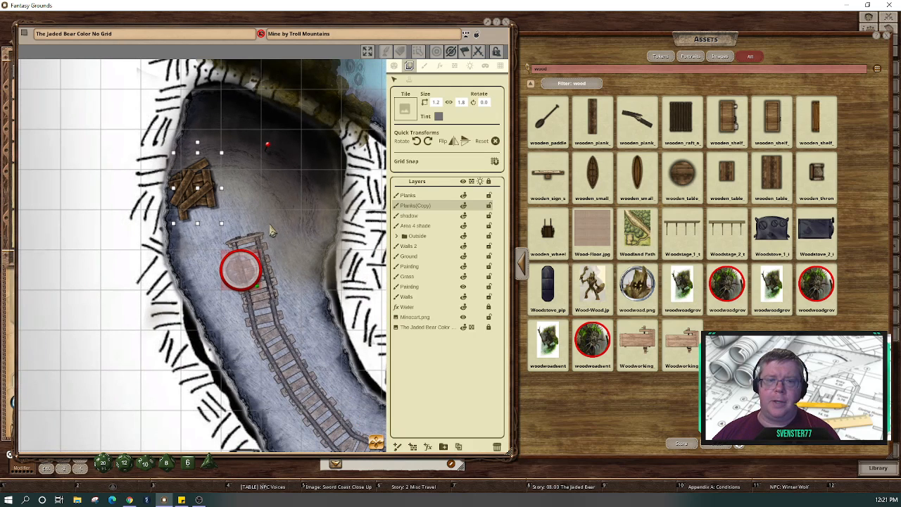
{"action": "left_click", "coordinate": [273, 231]}
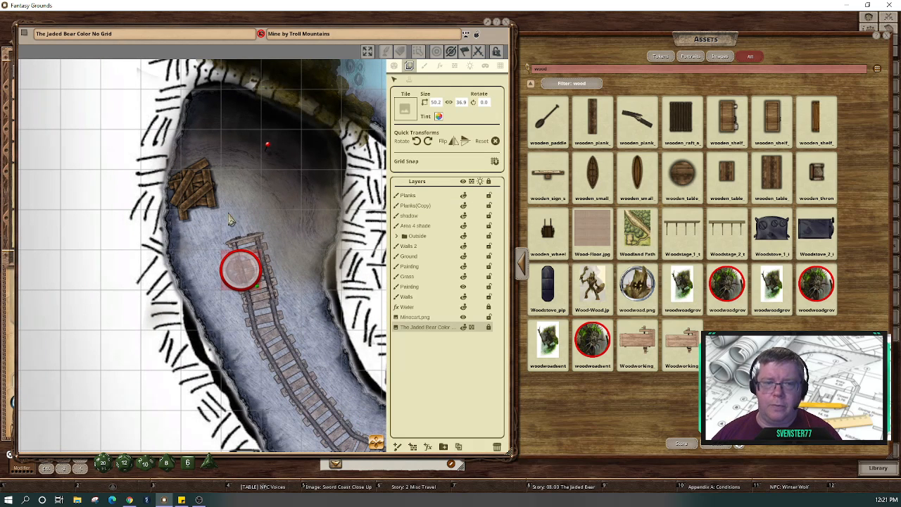
Move the Bigger Bugbear token from the end of the mine track to the eastern cave, beside the green object.
{"action": "scroll", "coordinate": [330, 266], "scroll_direction": "down", "scroll_amount": 2}
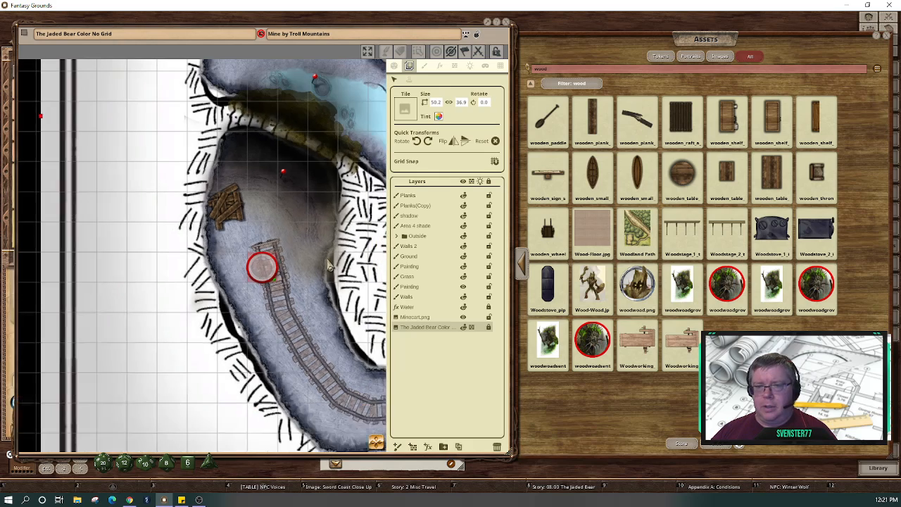
{"action": "left_click_drag", "start_coordinate": [378, 444], "coordinate": [446, 431]}
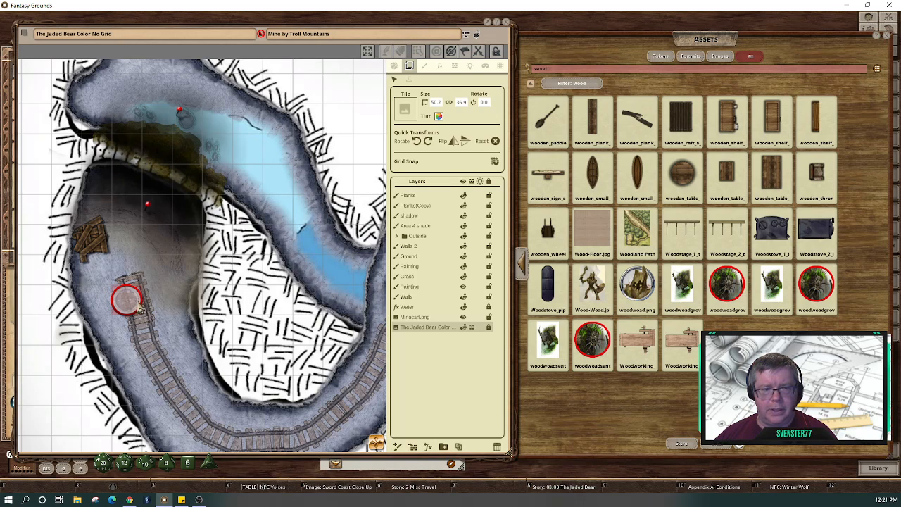
{"action": "scroll", "coordinate": [127, 299], "scroll_direction": "down", "scroll_amount": 5}
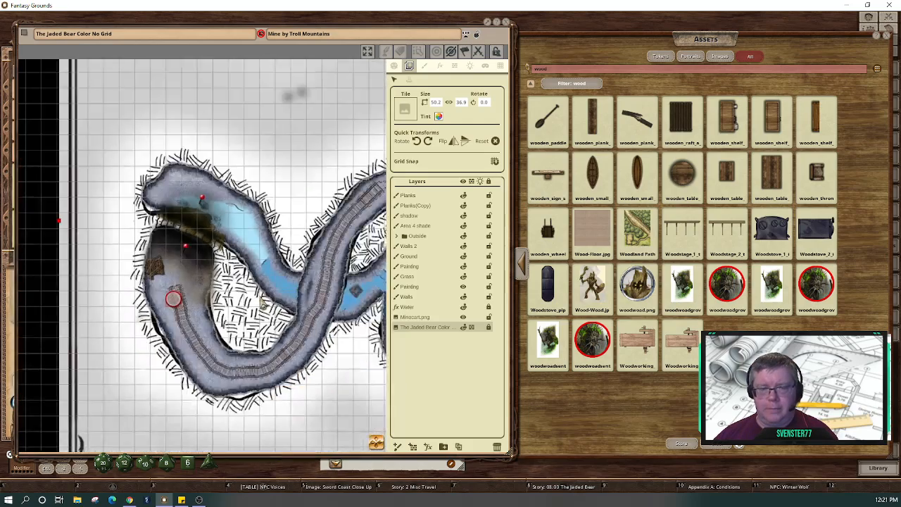
{"action": "left_click_drag", "start_coordinate": [376, 447], "coordinate": [429, 445]}
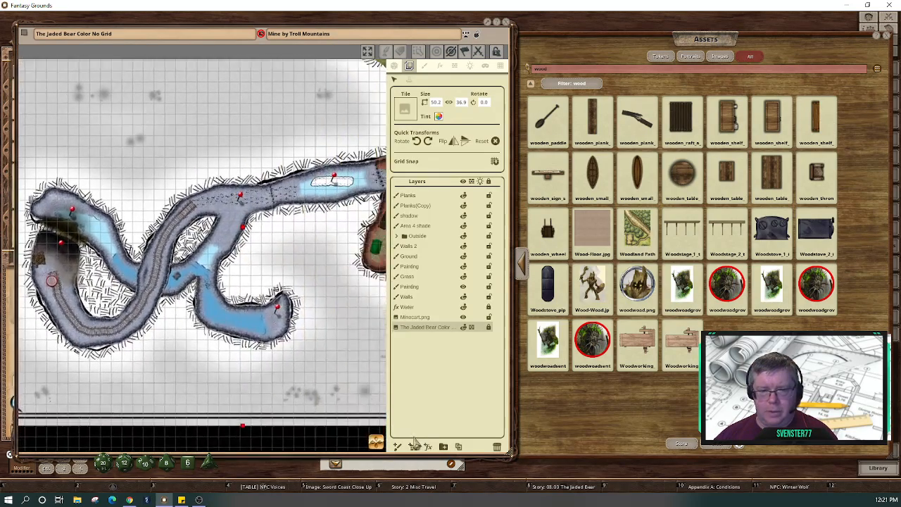
{"action": "scroll", "coordinate": [261, 359], "scroll_direction": "down", "scroll_amount": 2}
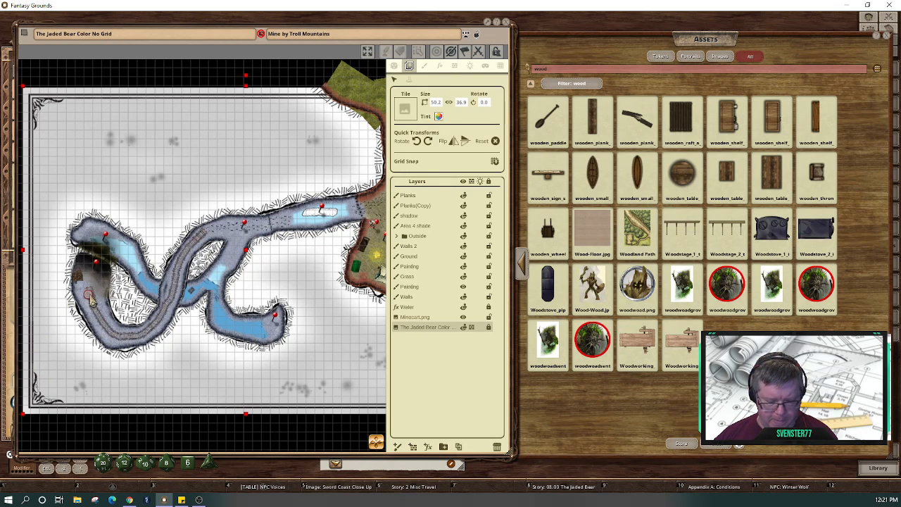
{"action": "key", "text": "shift"}
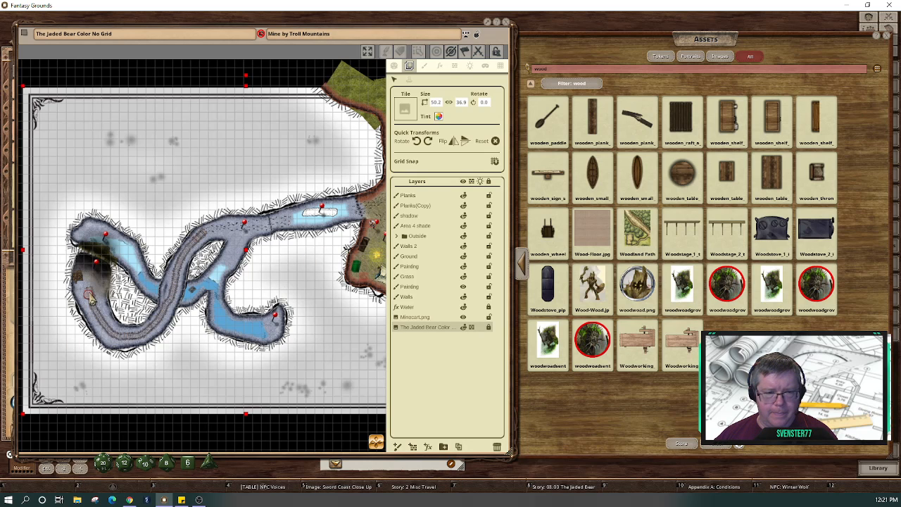
{"action": "left_click", "coordinate": [394, 65]}
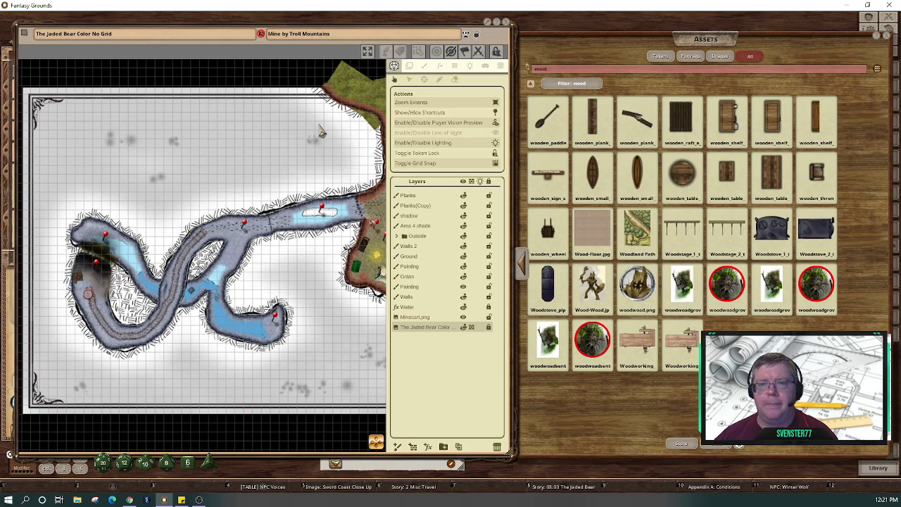
{"action": "key", "text": "shift"}
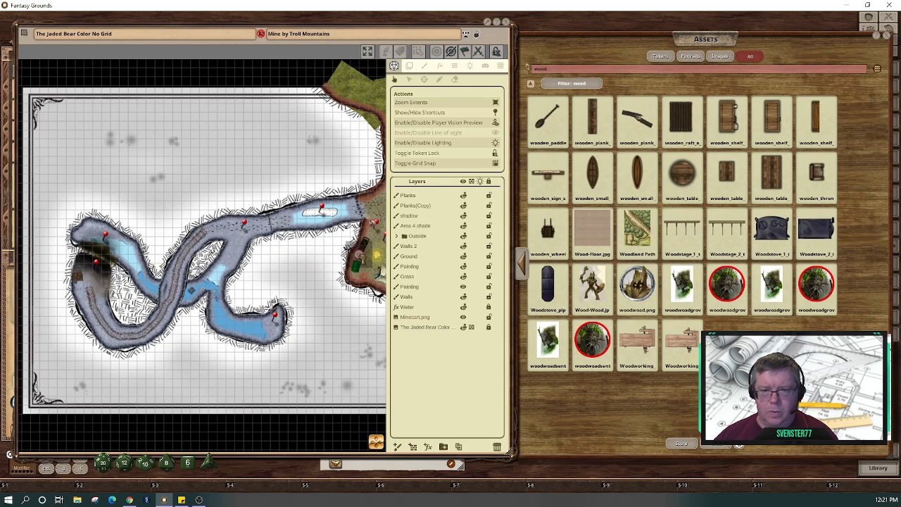
{"action": "scroll", "coordinate": [362, 259], "scroll_direction": "up", "scroll_amount": 5}
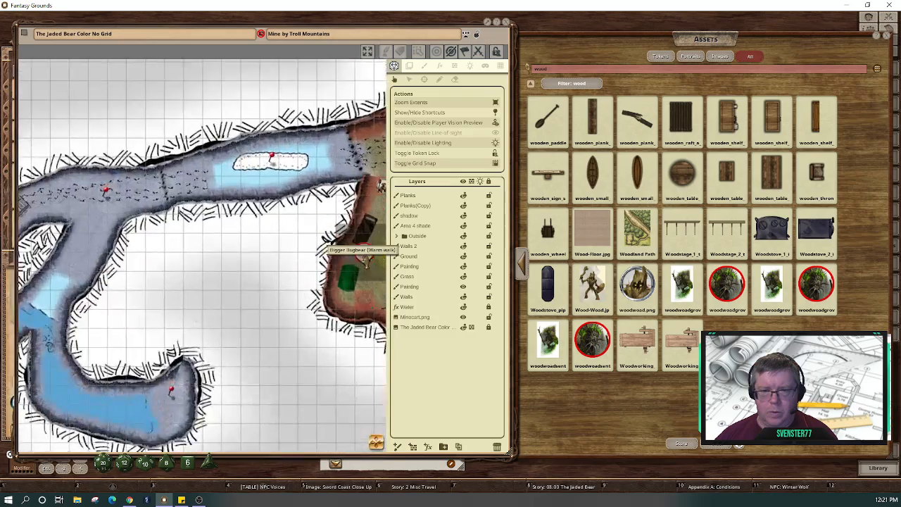
{"action": "scroll", "coordinate": [365, 260], "scroll_direction": "up", "scroll_amount": 3}
{"action": "key", "text": "shift"}
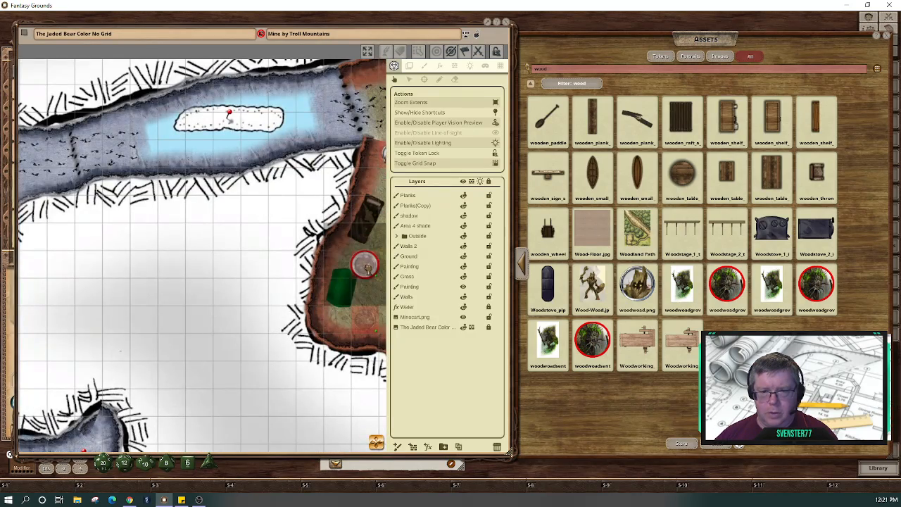
Lock the Mine by Troll Mountains map with the western tunnels in view.
{"action": "scroll", "coordinate": [147, 285], "scroll_direction": "down", "scroll_amount": 4}
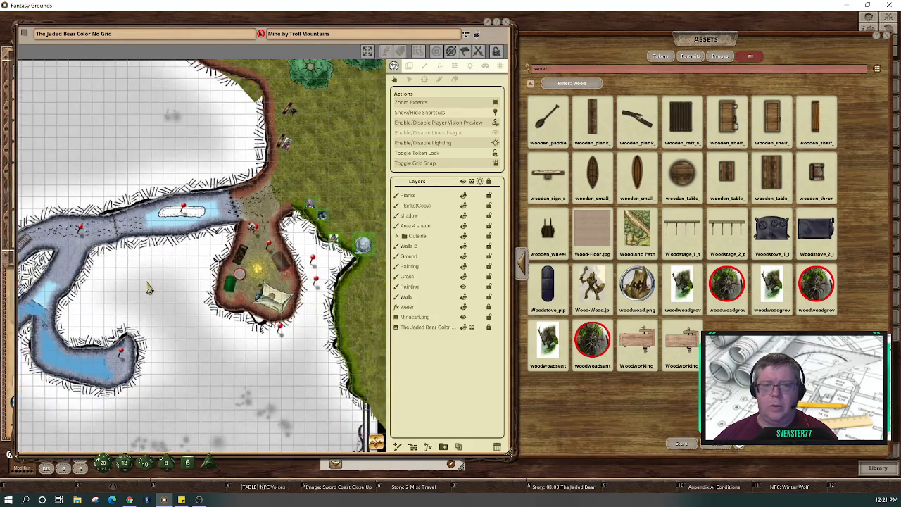
{"action": "scroll", "coordinate": [148, 285], "scroll_direction": "down", "scroll_amount": 5}
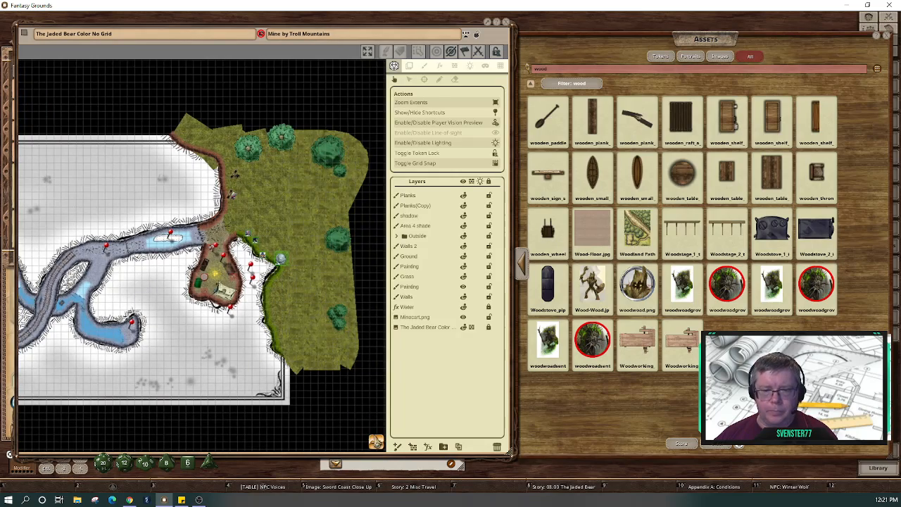
{"action": "left_click_drag", "start_coordinate": [201, 349], "coordinate": [351, 388]}
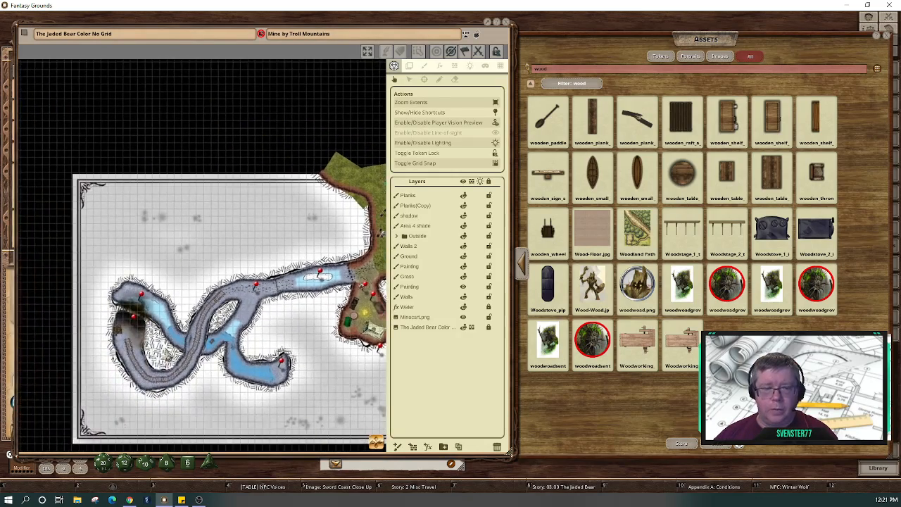
{"action": "scroll", "coordinate": [154, 328], "scroll_direction": "up", "scroll_amount": 5}
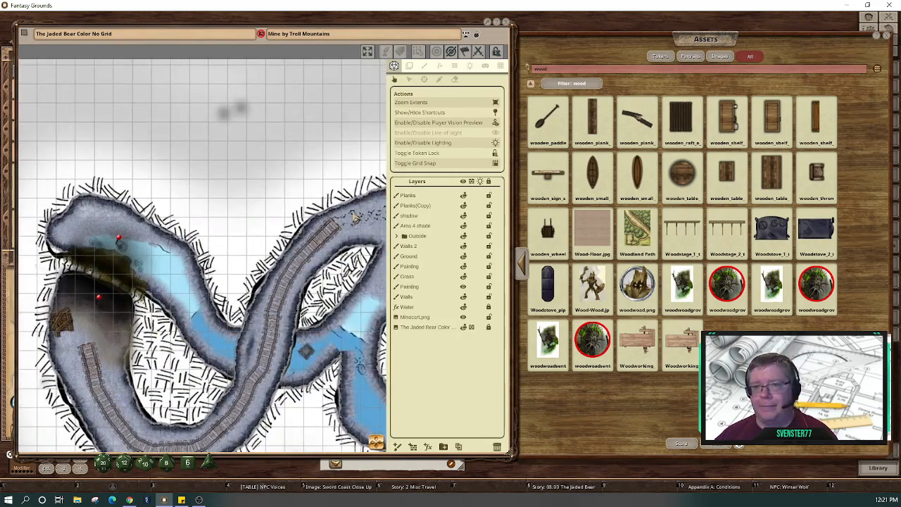
{"action": "left_click", "coordinate": [477, 40]}
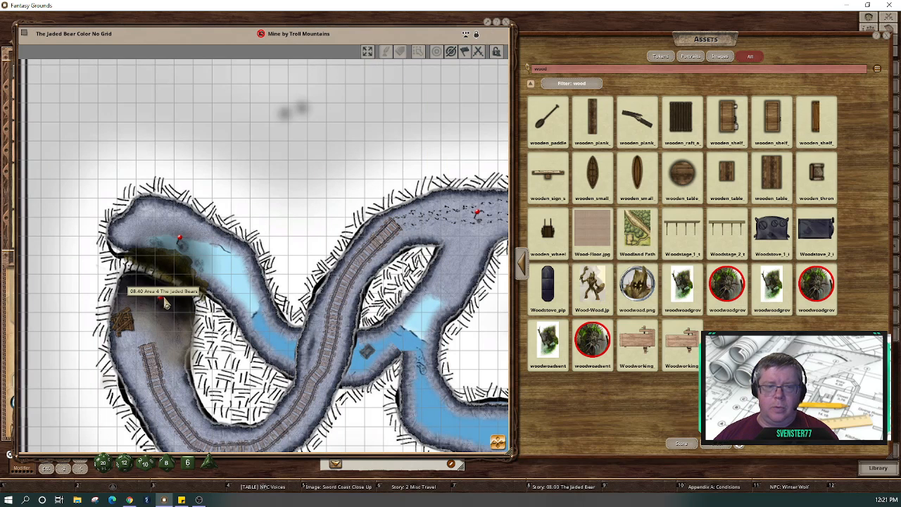
Shift the map window slightly aside and close the Assets window.
{"action": "left_click_drag", "start_coordinate": [175, 48], "coordinate": [227, 58]}
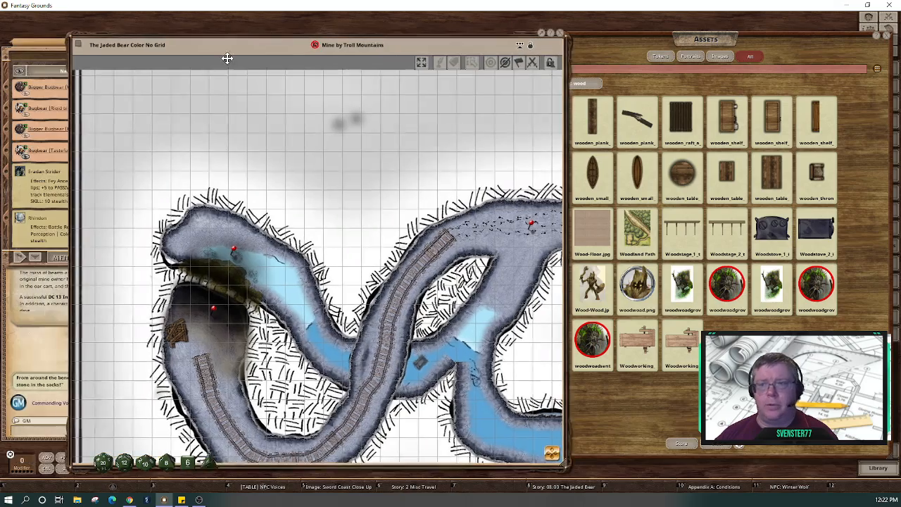
{"action": "left_click", "coordinate": [886, 35]}
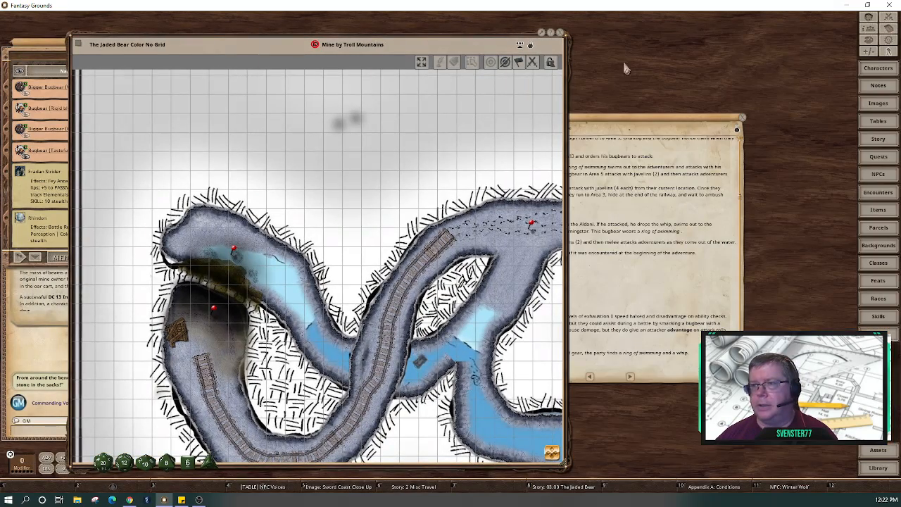
Move the map window clear of the story window and bring the story and both encounter windows to the front.
{"action": "left_click_drag", "start_coordinate": [243, 45], "coordinate": [534, 31]}
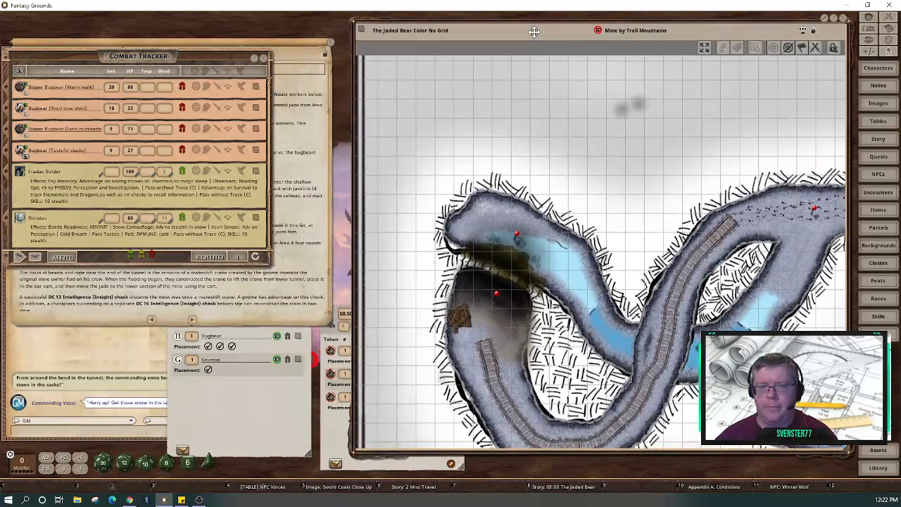
{"action": "left_click", "coordinate": [307, 56]}
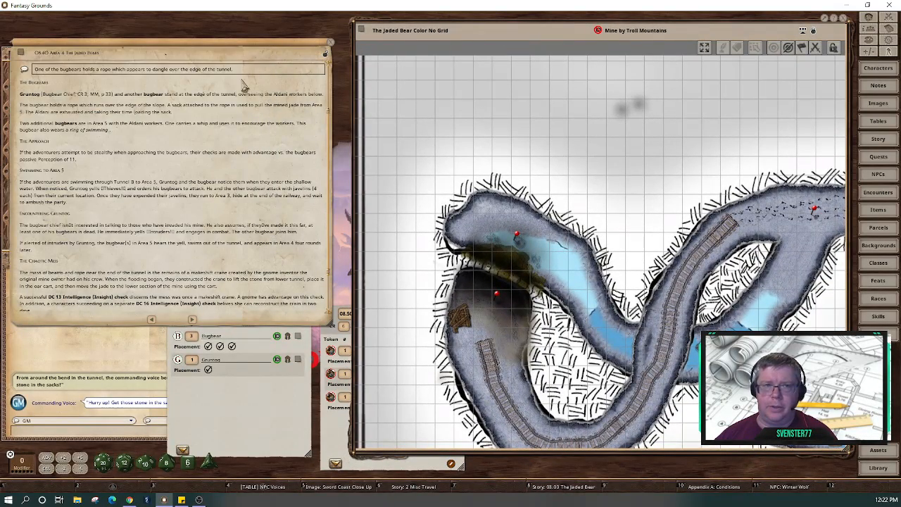
{"action": "left_click", "coordinate": [329, 429]}
{"action": "left_click", "coordinate": [286, 415]}
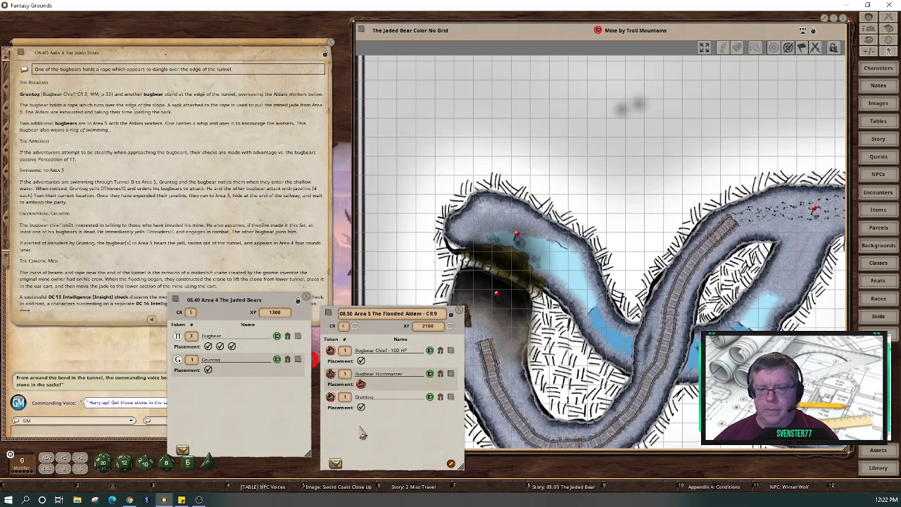
In the Swimming to Area 5 section, put the yell "Thieves!" on its own line with proper quotation marks around it.
{"action": "left_click", "coordinate": [173, 218]}
{"action": "scroll", "coordinate": [173, 218], "scroll_direction": "down", "scroll_amount": 2}
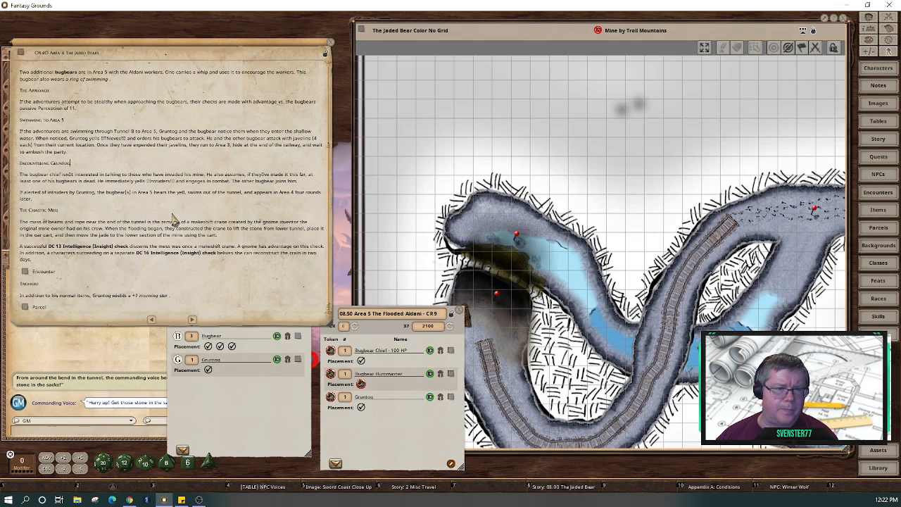
{"action": "scroll", "coordinate": [173, 218], "scroll_direction": "up", "scroll_amount": 4}
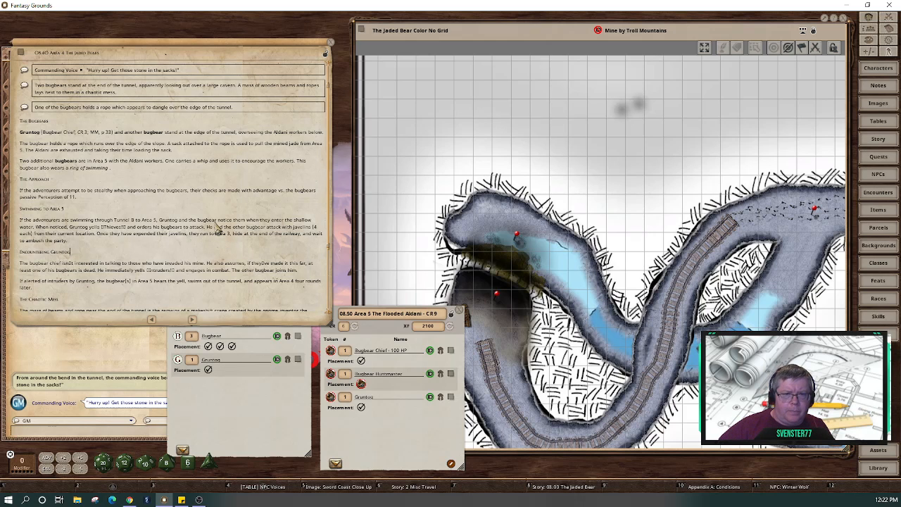
{"action": "scroll", "coordinate": [219, 231], "scroll_direction": "down", "scroll_amount": 3}
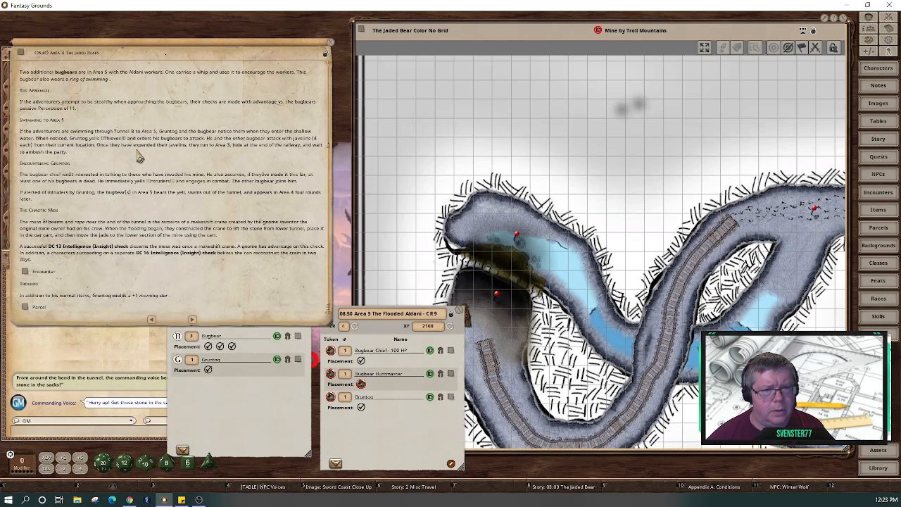
{"action": "key", "text": "Return"}
{"action": "key", "text": "Delete"}
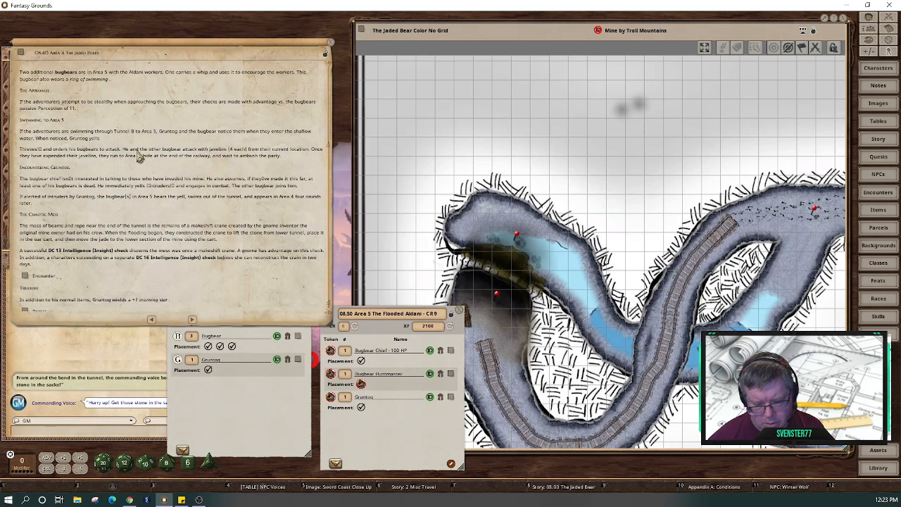
{"action": "type", "text": "\""}
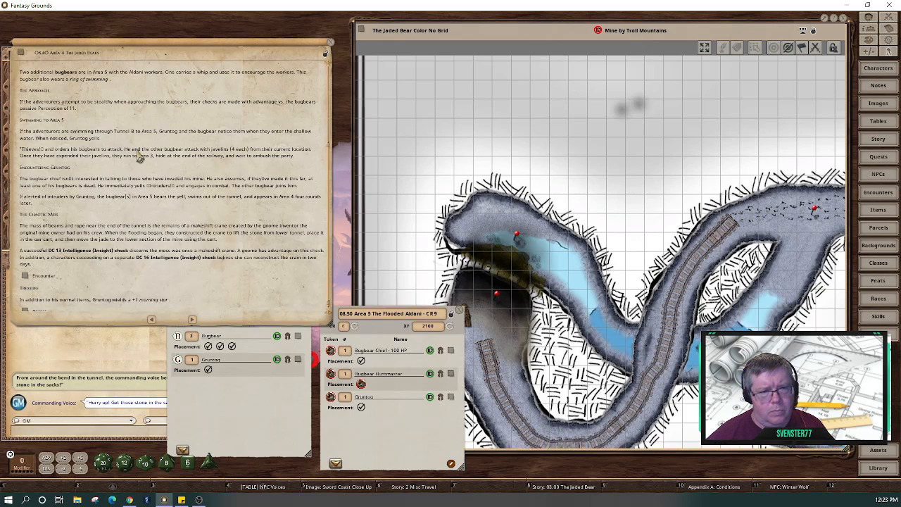
{"action": "type", "text": "\""}
{"action": "key", "text": "Delete"}
{"action": "key", "text": "Return"}
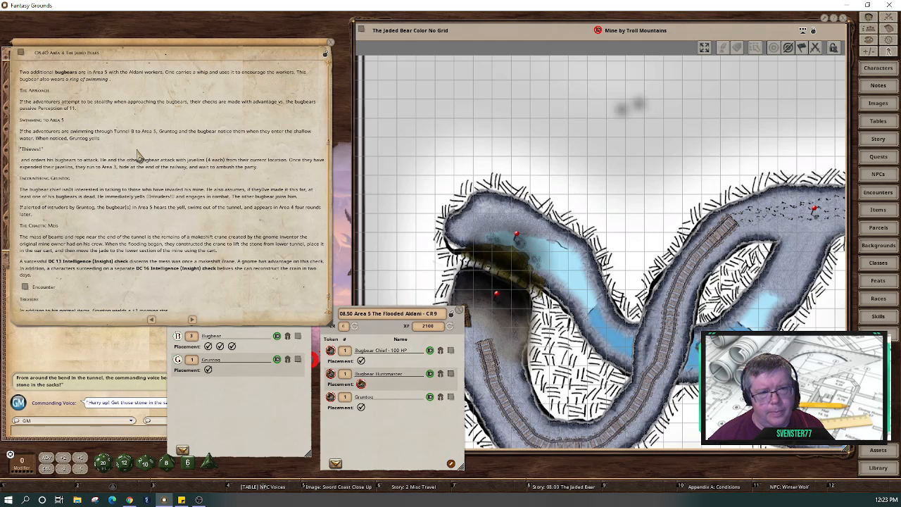
Format the "Thieves!" line as chat speech with Bugbear as its speaker, and send it to the chat.
{"action": "key", "text": "ctrl+3"}
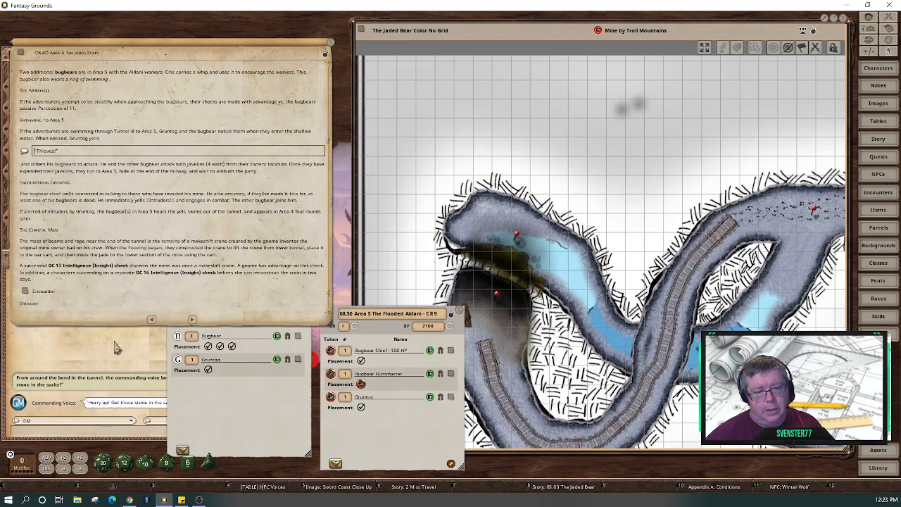
{"action": "right_click", "coordinate": [51, 153]}
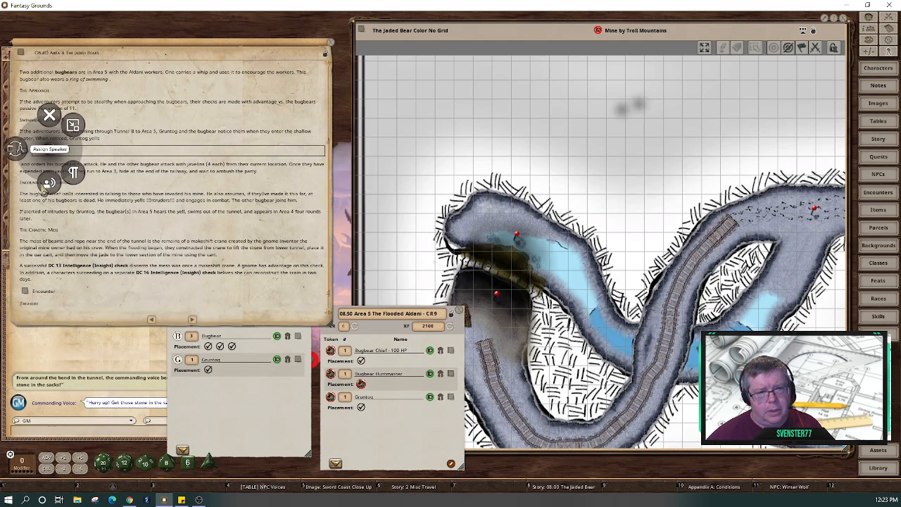
{"action": "left_click", "coordinate": [47, 187]}
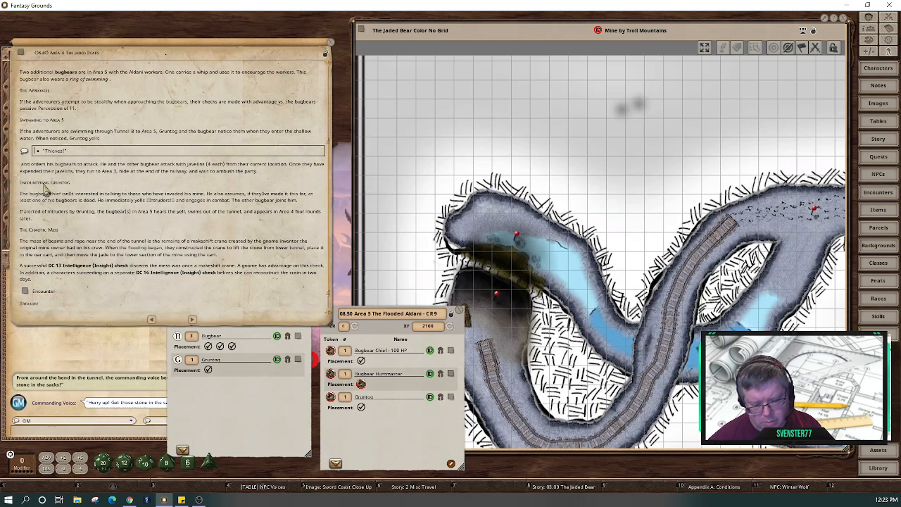
{"action": "type", "text": "Bugbear"}
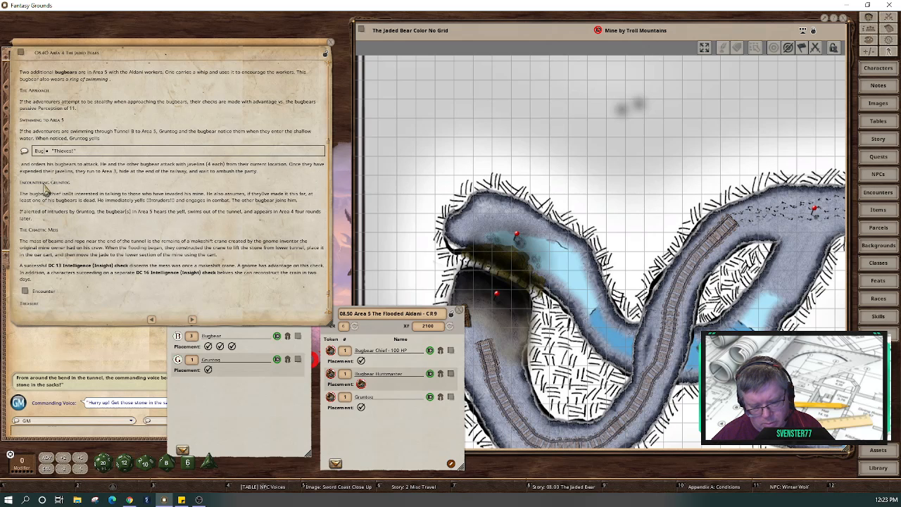
{"action": "type", "text": "s"}
{"action": "key", "text": "BackSpace"}
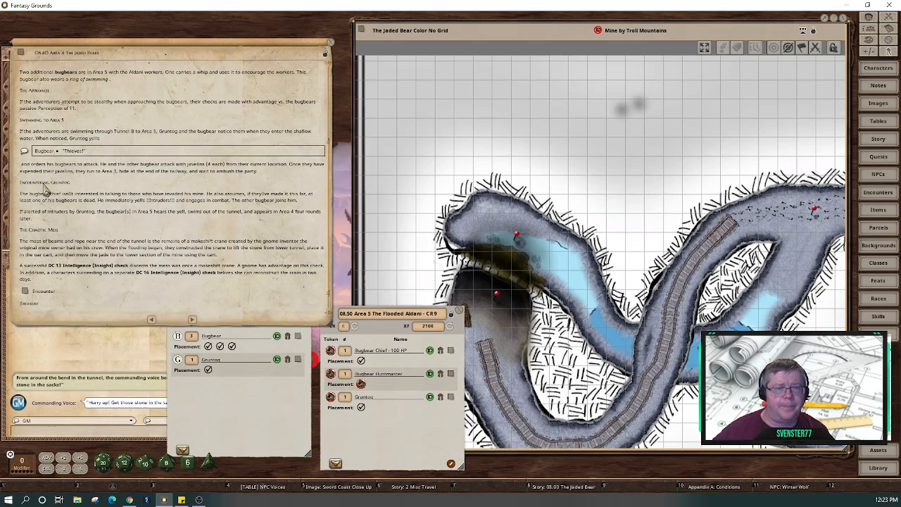
{"action": "left_click", "coordinate": [24, 150]}
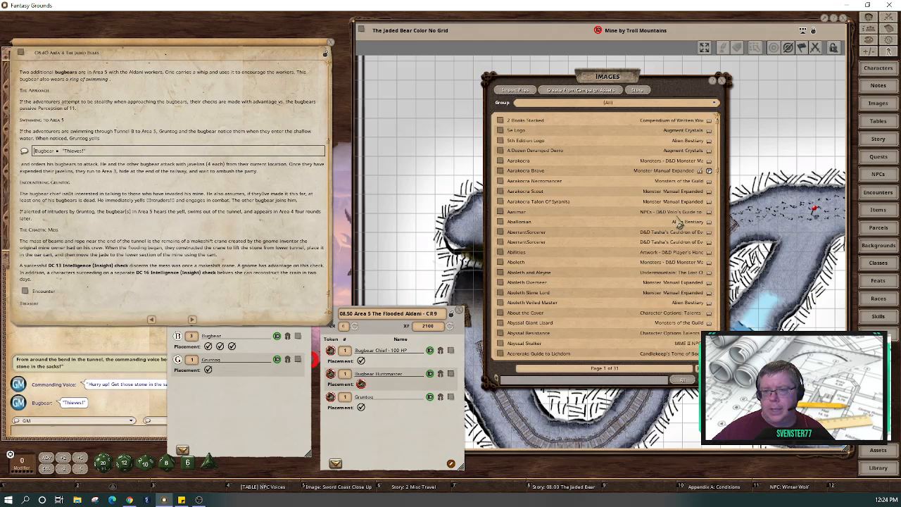
Search the images for "bugbear", pin the Bugbear Huntmaster image in the northwestern cave above the water, and open it from the pin.
{"action": "type", "text": "bugbear"}
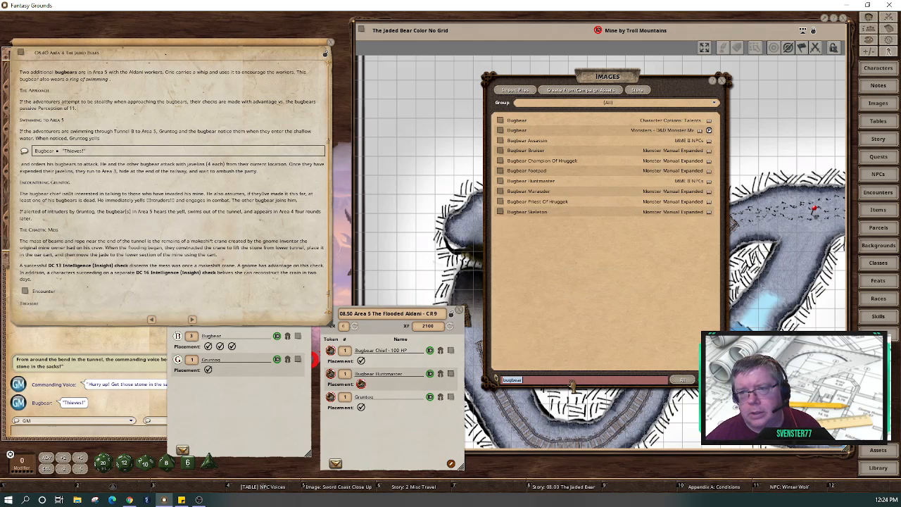
{"action": "left_click_drag", "start_coordinate": [680, 89], "coordinate": [832, 70]}
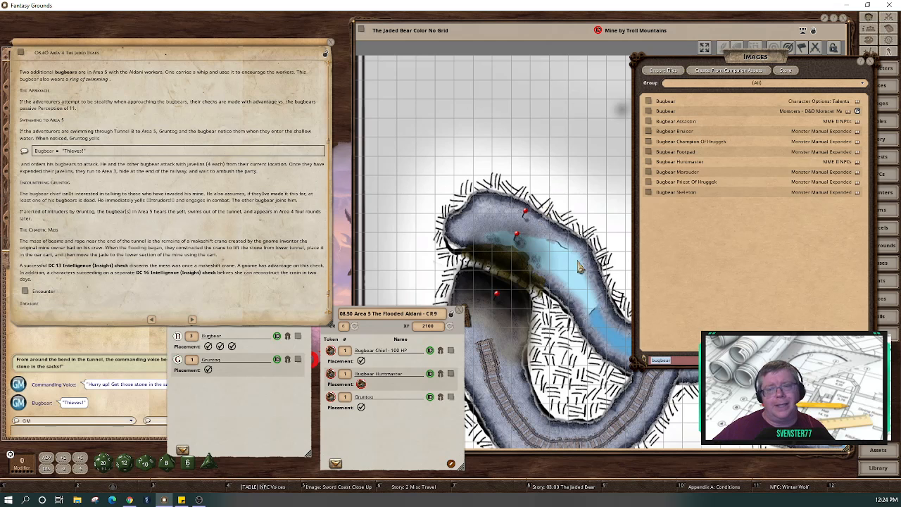
{"action": "double_click", "coordinate": [526, 213]}
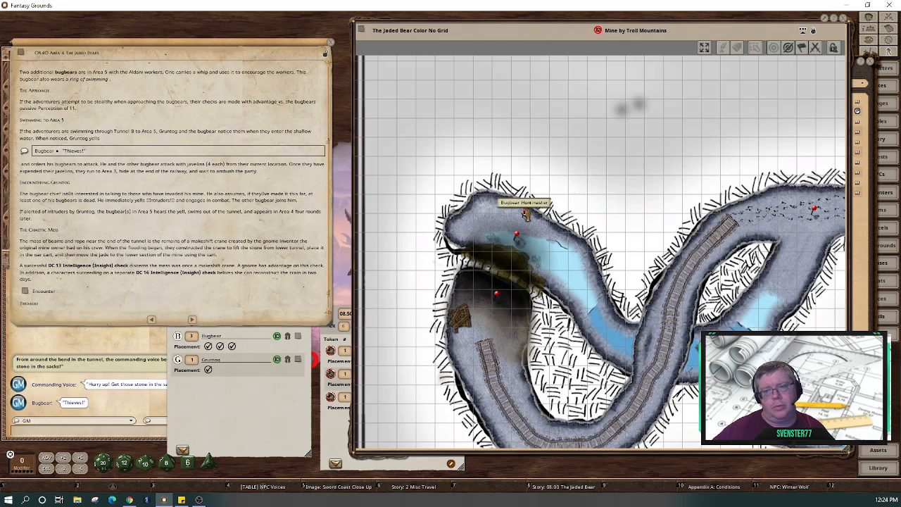
{"action": "left_click_drag", "start_coordinate": [303, 86], "coordinate": [132, 229]}
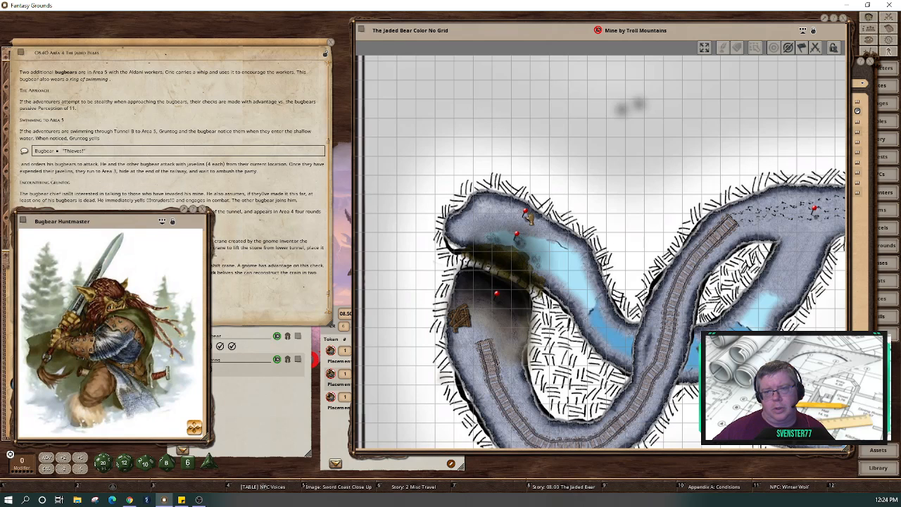
{"action": "left_click", "coordinate": [863, 304]}
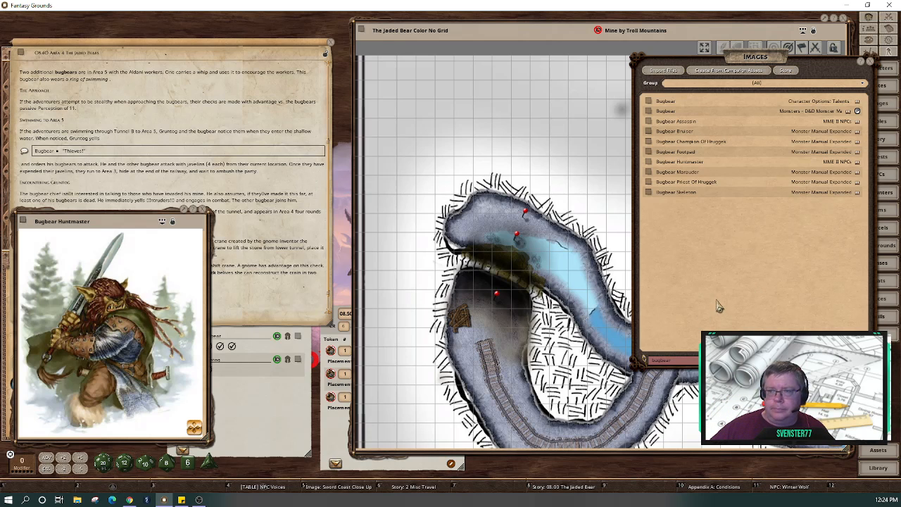
Bring both encounter windows forward and recalculate the CR and XP of the Area 5 The Flooded Aldani encounter.
{"action": "left_click", "coordinate": [336, 418]}
{"action": "left_click", "coordinate": [276, 414]}
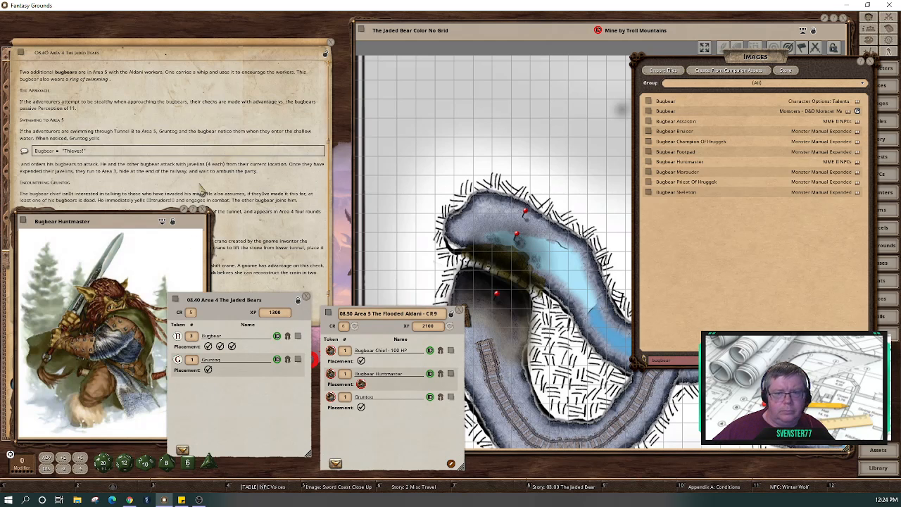
{"action": "left_click", "coordinate": [355, 326]}
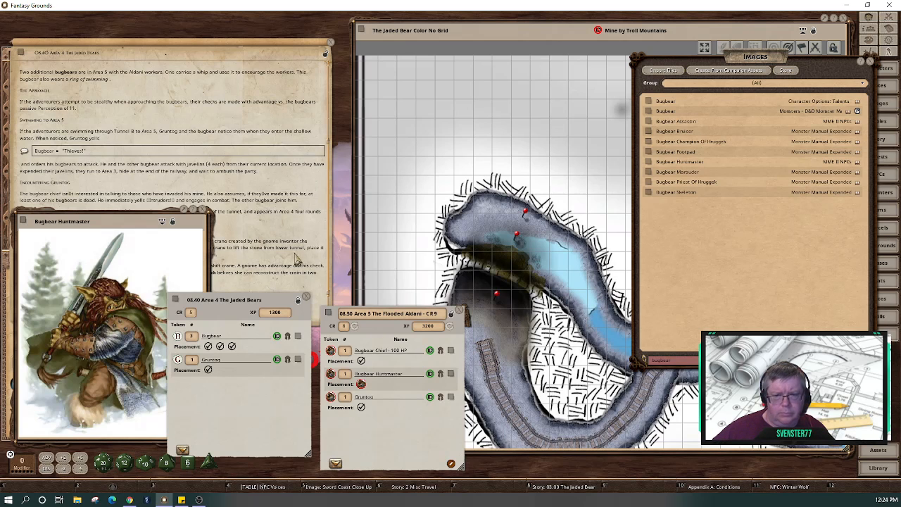
Replace the garbled characters in "isn't" and "they've" with apostrophes in the Encountering Gruntog section.
{"action": "left_click", "coordinate": [294, 258]}
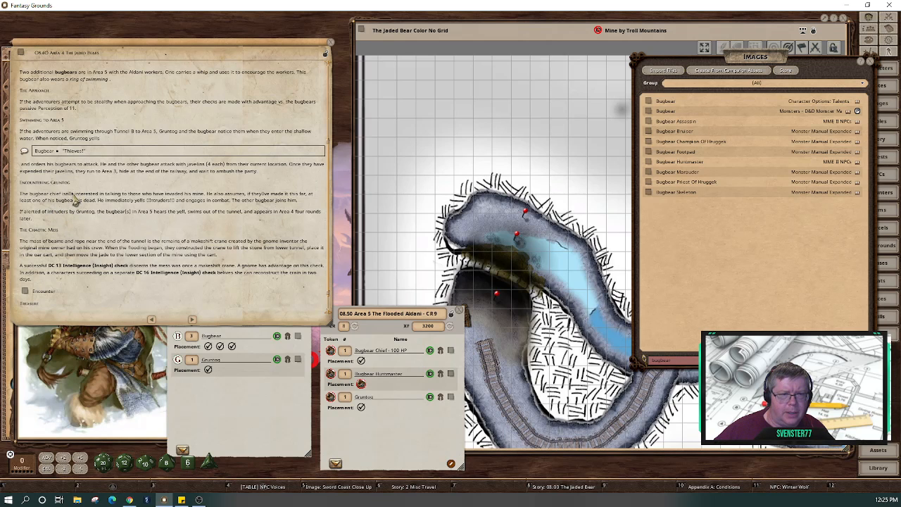
{"action": "key", "text": "BackSpace"}
{"action": "type", "text": "'"}
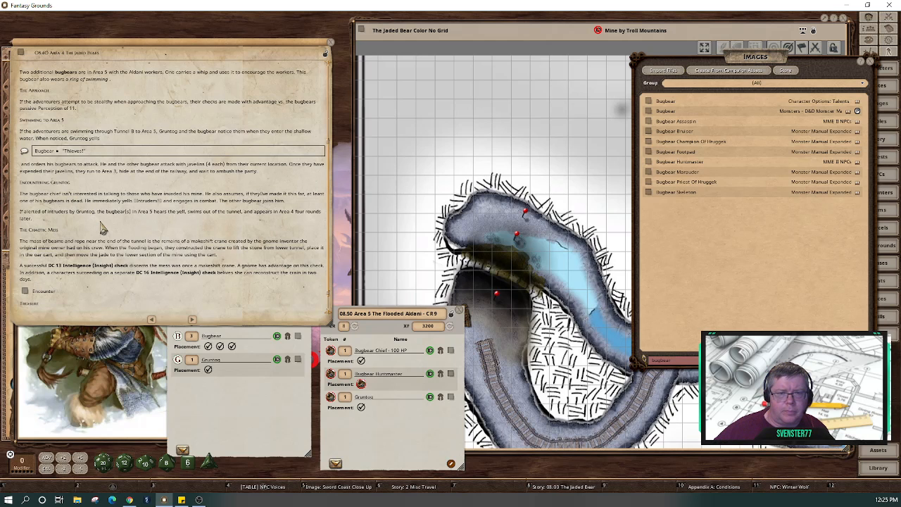
{"action": "left_click", "coordinate": [264, 195]}
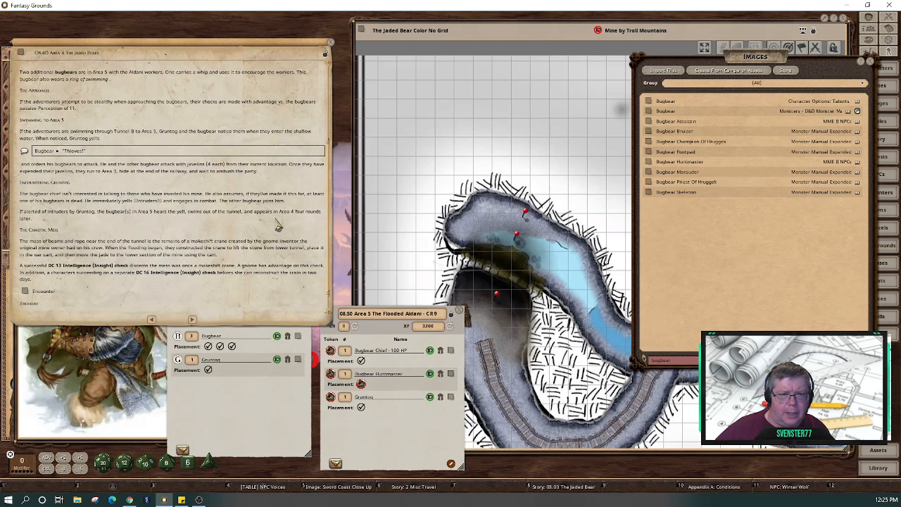
{"action": "key", "text": "BackSpace"}
{"action": "type", "text": "'"}
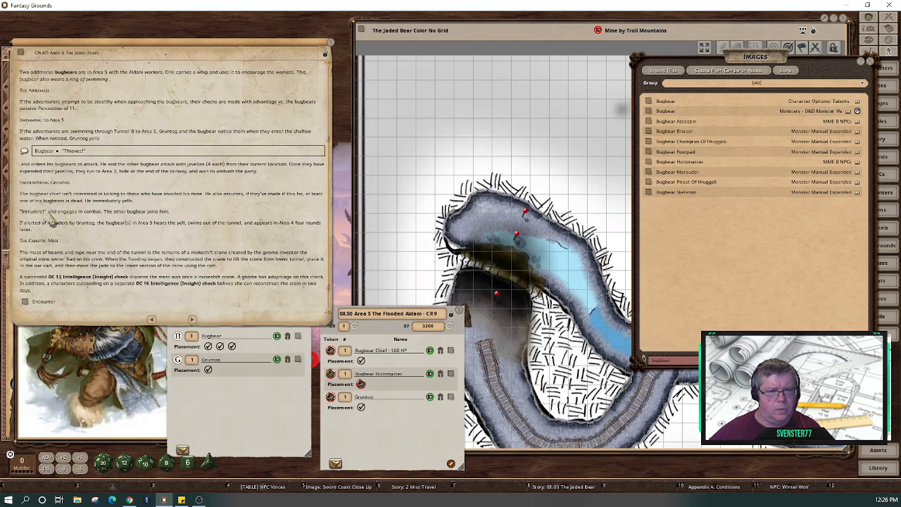
Split "Intruders!" onto its own line and format it as chat speech with Bugbear as the speaker.
{"action": "key", "text": "Return"}
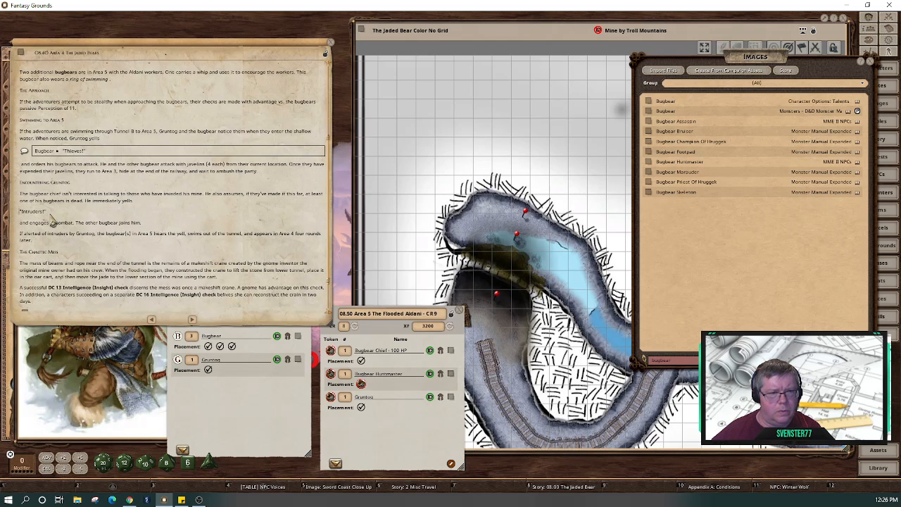
{"action": "key", "text": "ctrl+3"}
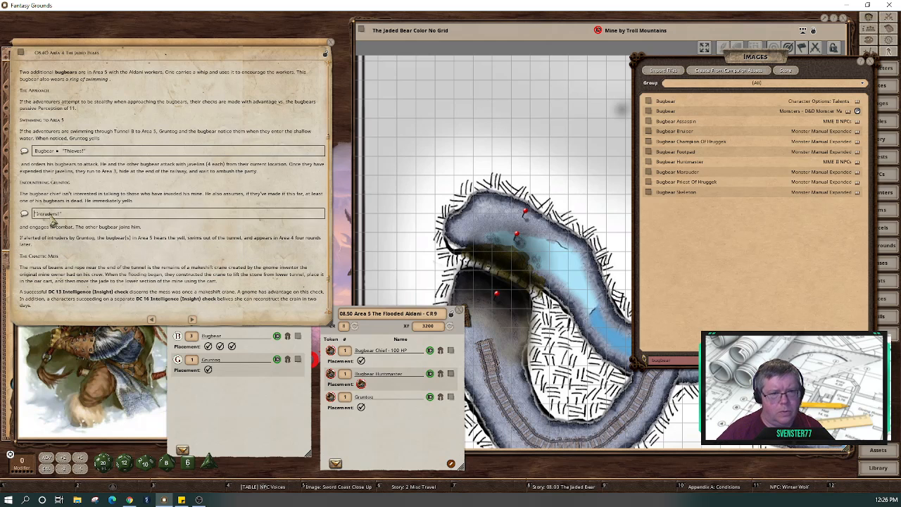
{"action": "right_click", "coordinate": [52, 221]}
{"action": "left_click", "coordinate": [58, 255]}
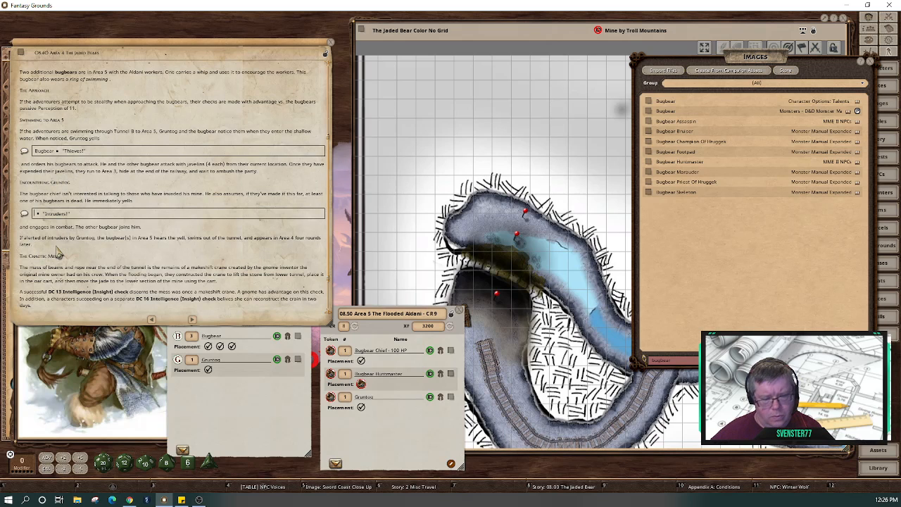
{"action": "type", "text": "Bugbear"}
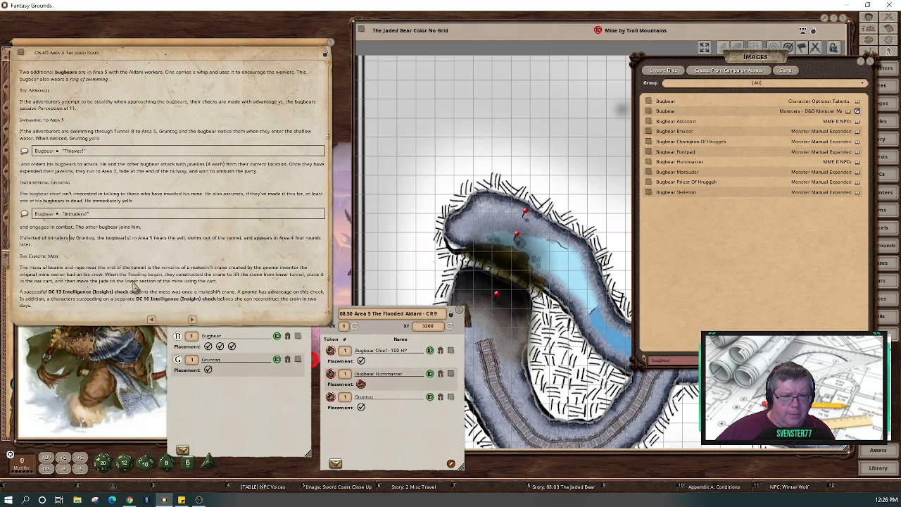
Review the rest of the Area 4 story, then nudge the Area 4 encounter window and move the Area 5 one up beside the story text.
{"action": "scroll", "coordinate": [135, 288], "scroll_direction": "down", "scroll_amount": 1}
{"action": "scroll", "coordinate": [136, 287], "scroll_direction": "down", "scroll_amount": 1}
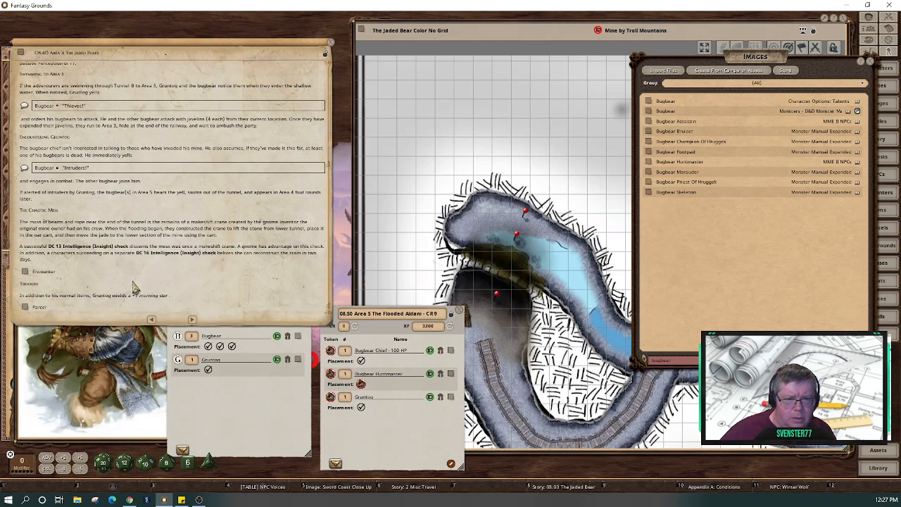
{"action": "scroll", "coordinate": [201, 280], "scroll_direction": "up", "scroll_amount": 1}
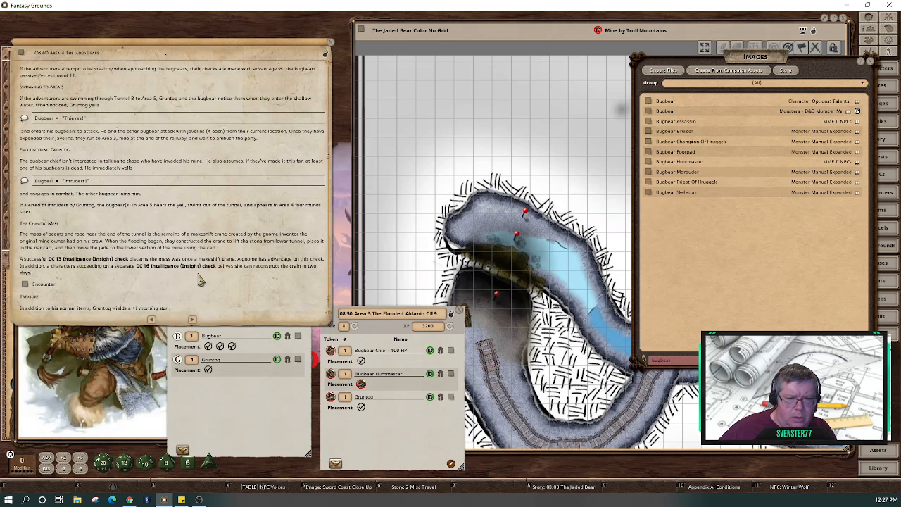
{"action": "scroll", "coordinate": [201, 280], "scroll_direction": "down", "scroll_amount": 1}
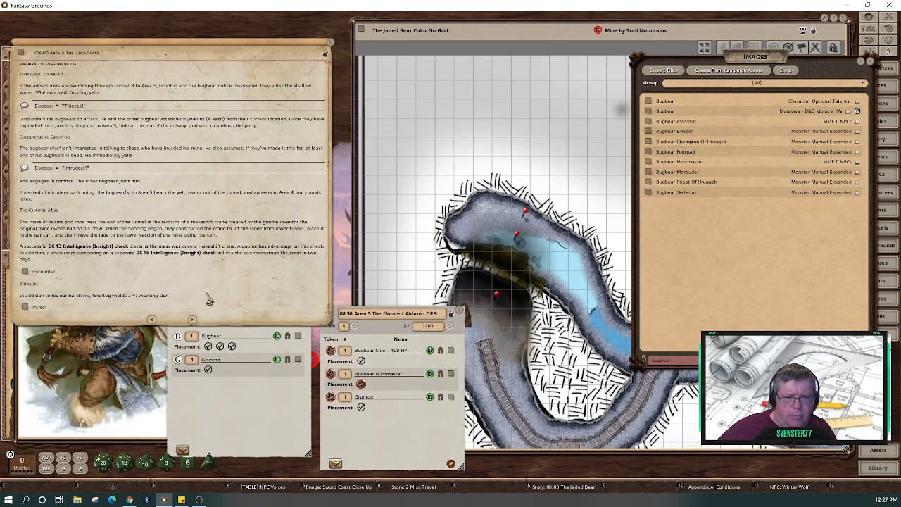
{"action": "left_click", "coordinate": [251, 418]}
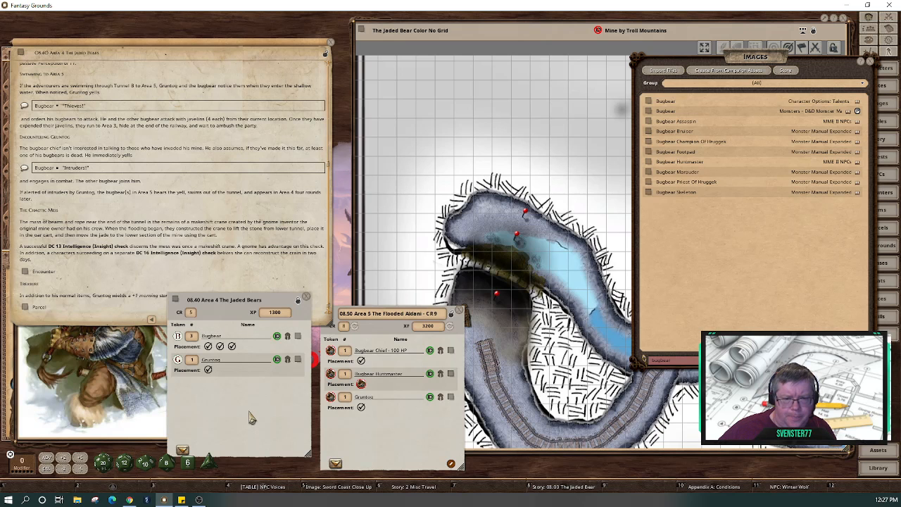
{"action": "left_click_drag", "start_coordinate": [252, 418], "coordinate": [255, 425]}
{"action": "left_click_drag", "start_coordinate": [410, 414], "coordinate": [373, 176]}
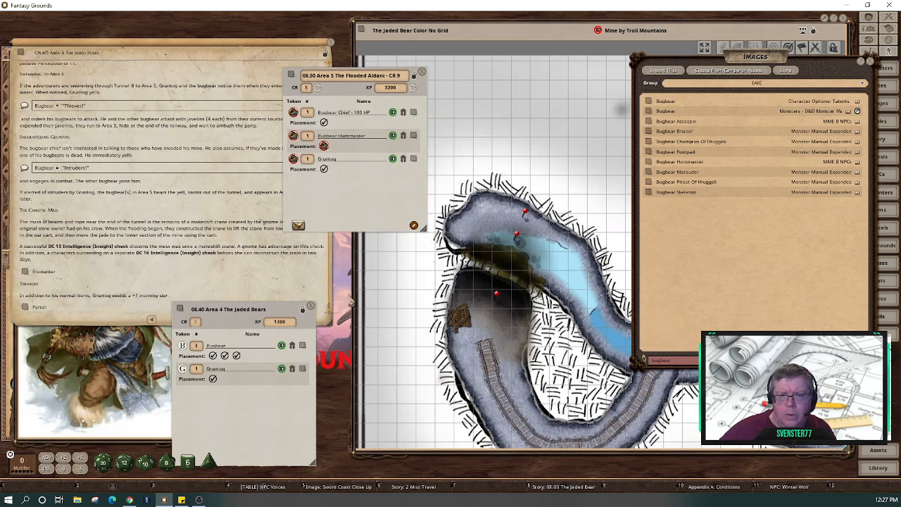
Arrange the encounter and image list windows around the map, then place the Bugbear Huntmaster's token in the cave at the flooded tunnel's upper end.
{"action": "left_click_drag", "start_coordinate": [268, 450], "coordinate": [380, 430]}
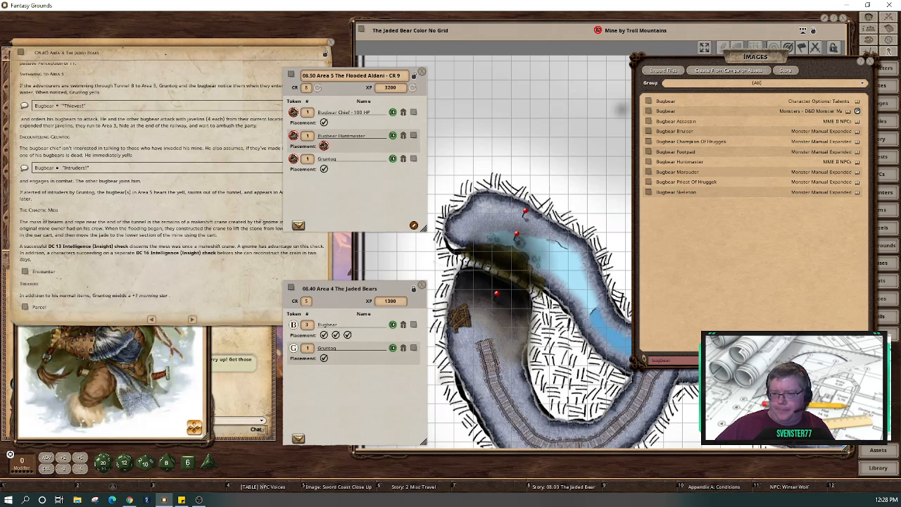
{"action": "left_click_drag", "start_coordinate": [808, 66], "coordinate": [786, 47]}
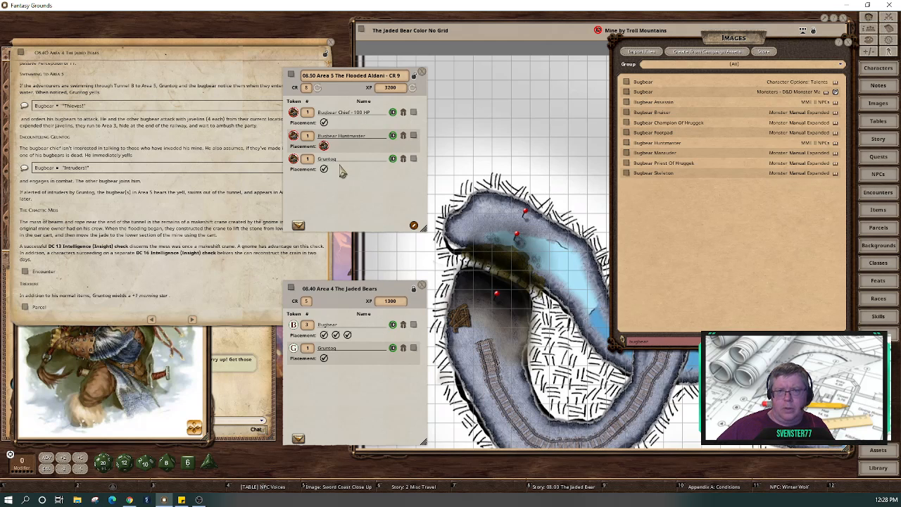
{"action": "left_click", "coordinate": [317, 90]}
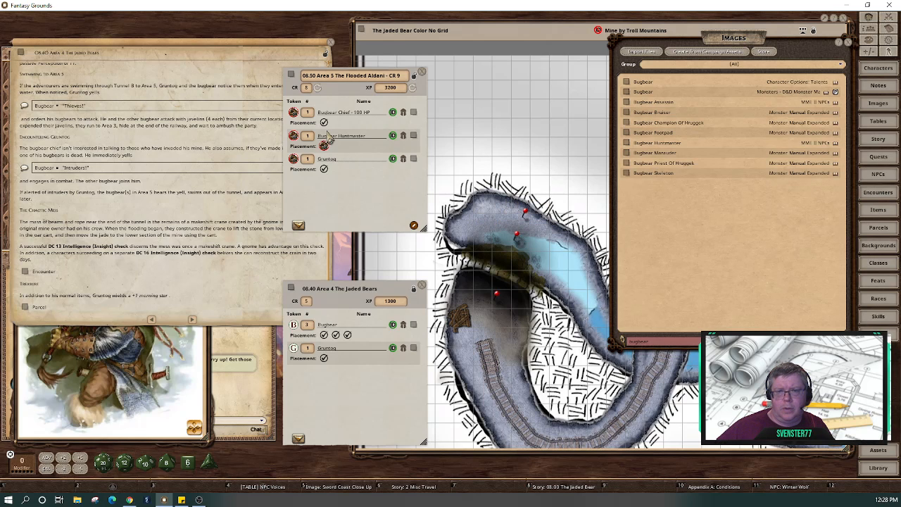
{"action": "left_click_drag", "start_coordinate": [324, 147], "coordinate": [481, 223]}
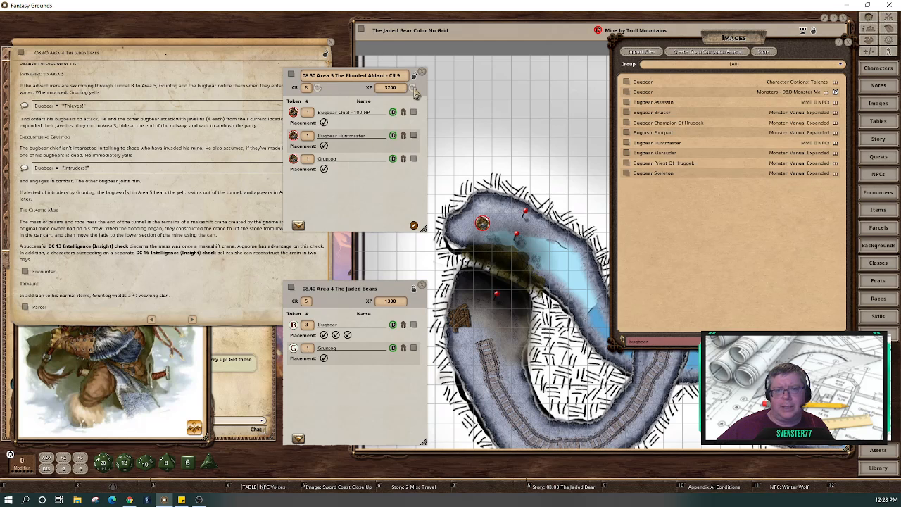
Delete Gruntog from the Area 5 The Flooded Aldani - CR 9 encounter and recalculate its CR and XP.
{"action": "left_click", "coordinate": [414, 224]}
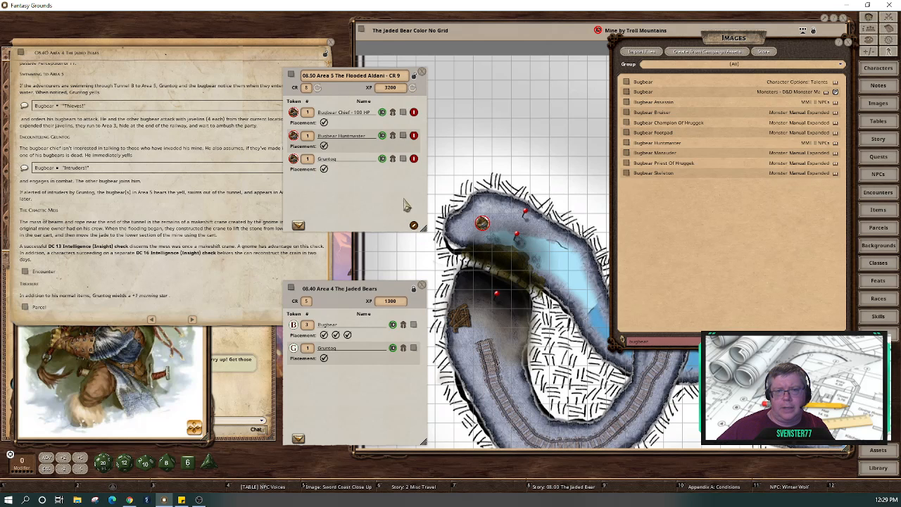
{"action": "left_click", "coordinate": [413, 158]}
{"action": "left_click", "coordinate": [413, 226]}
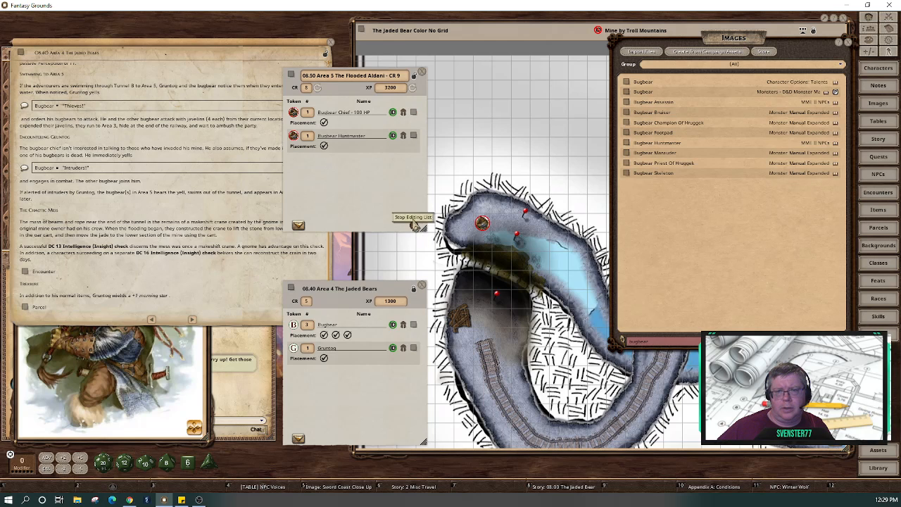
{"action": "left_click", "coordinate": [318, 87]}
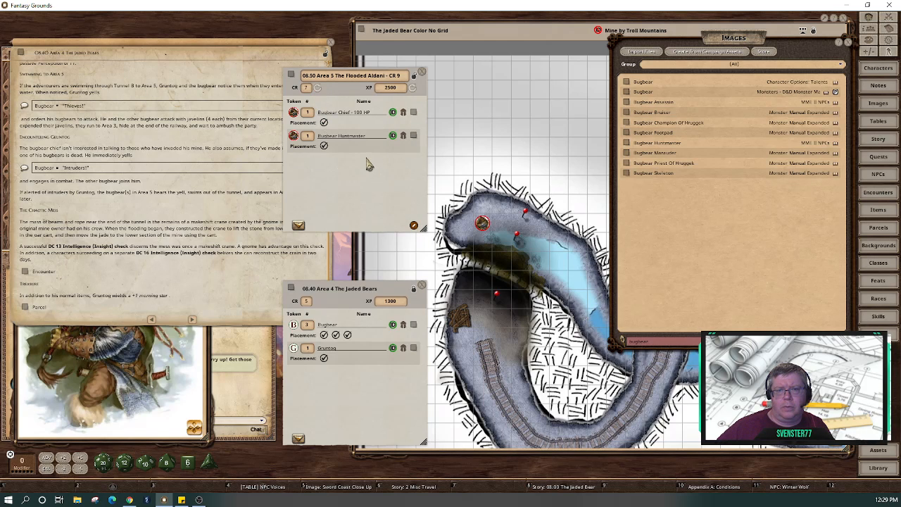
{"action": "left_click", "coordinate": [317, 88]}
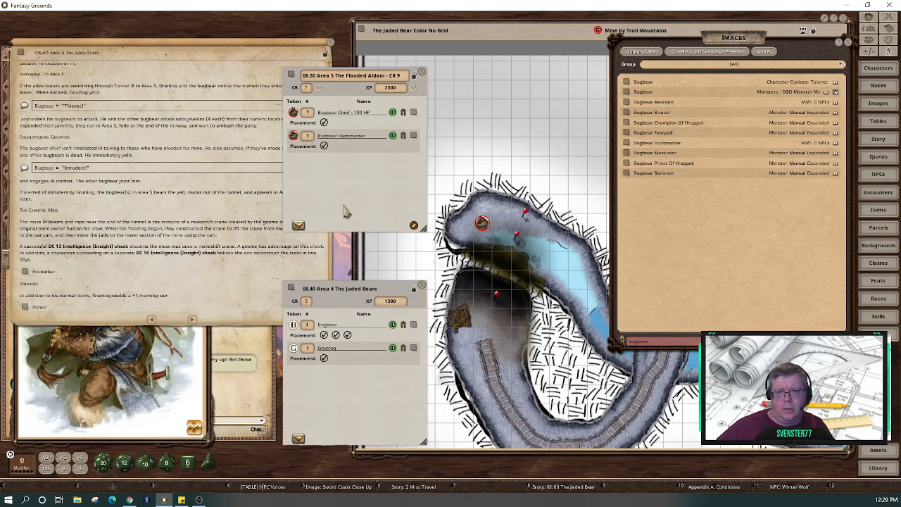
Review the Bugbear Chief's stats, traits and actions from the Area 5 encounter, then close its record.
{"action": "left_click", "coordinate": [414, 113]}
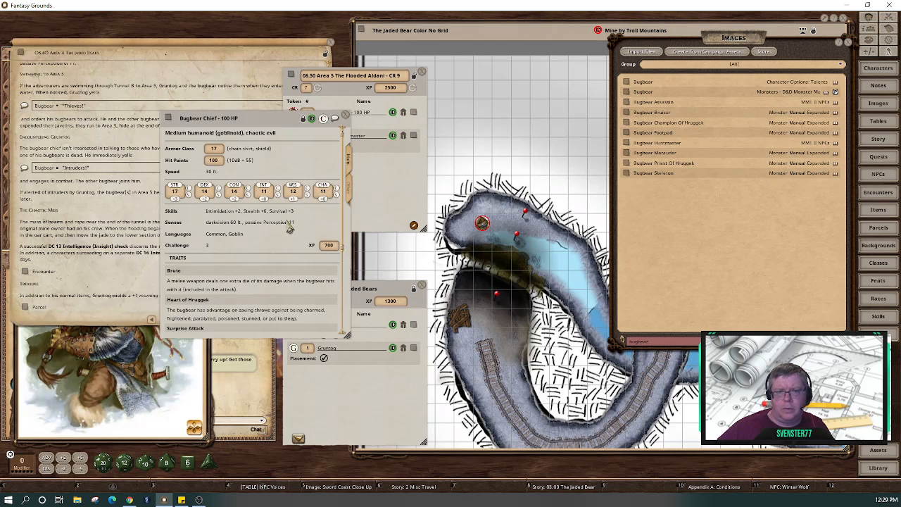
{"action": "scroll", "coordinate": [289, 227], "scroll_direction": "down", "scroll_amount": 2}
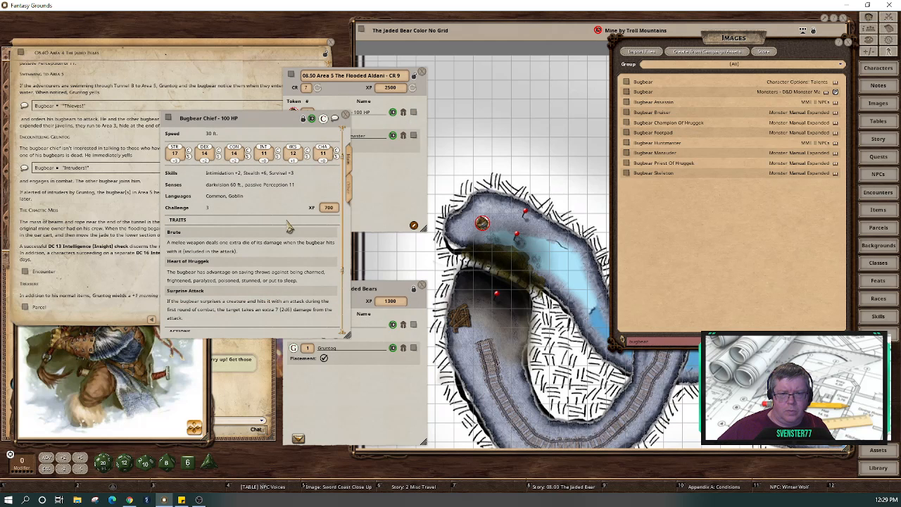
{"action": "scroll", "coordinate": [290, 227], "scroll_direction": "down", "scroll_amount": 5}
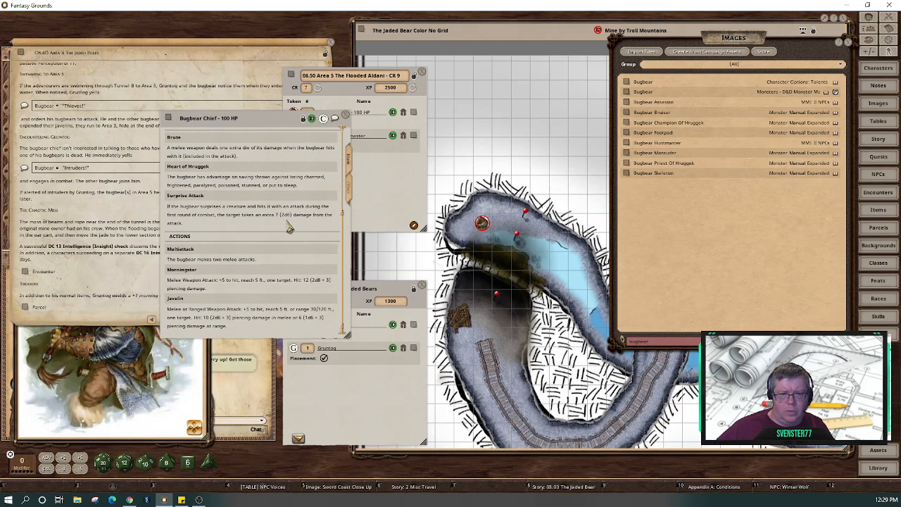
{"action": "scroll", "coordinate": [289, 228], "scroll_direction": "up", "scroll_amount": 7}
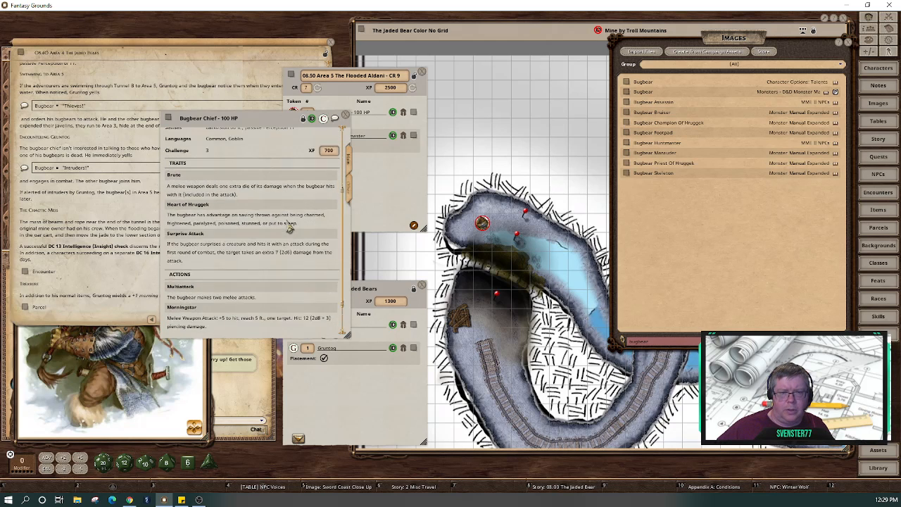
{"action": "scroll", "coordinate": [289, 226], "scroll_direction": "up", "scroll_amount": 1}
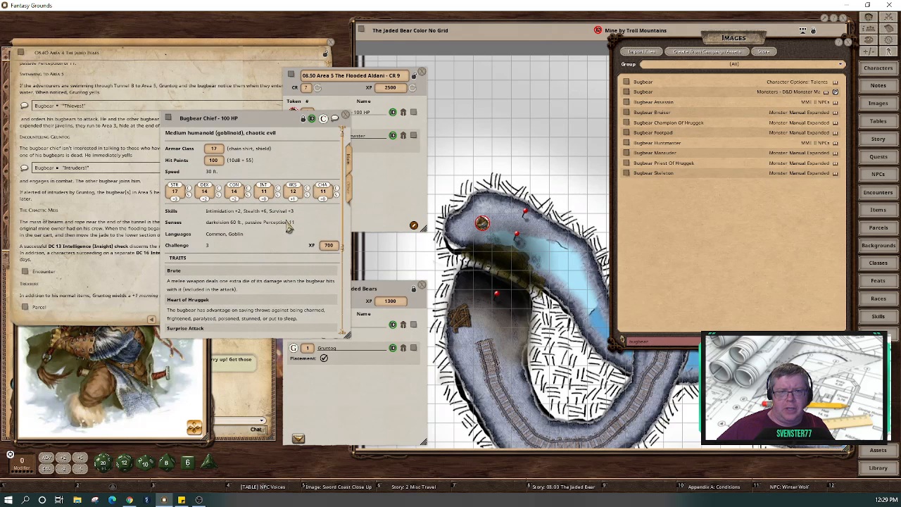
{"action": "left_click", "coordinate": [344, 115]}
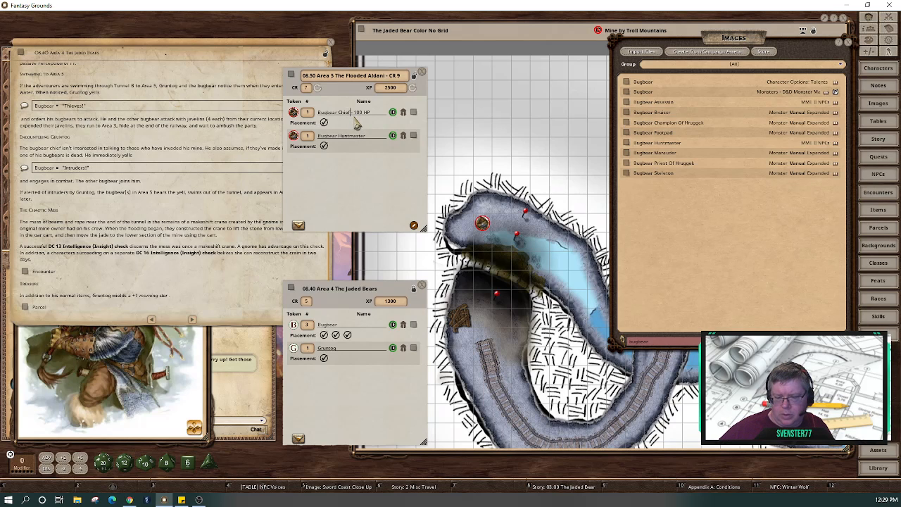
Rename the Bugbear Chief entry in the Area 5 encounter as "Bugbear #####**** 100 HP".
{"action": "key", "text": "BackSpace"}
{"action": "key", "text": "BackSpace"}
{"action": "key", "text": "BackSpace"}
{"action": "key", "text": "BackSpace"}
{"action": "key", "text": "BackSpace"}
{"action": "key", "text": "BackSpace"}
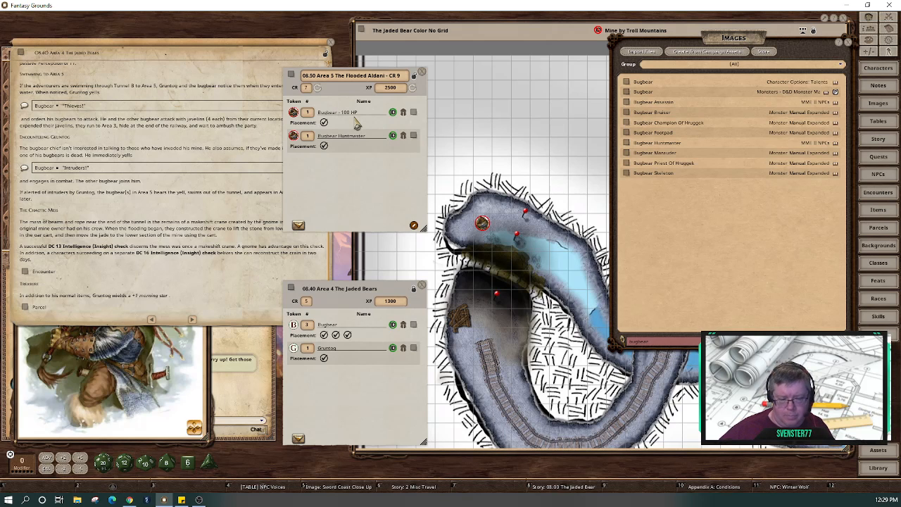
{"action": "type", "text": "#####"}
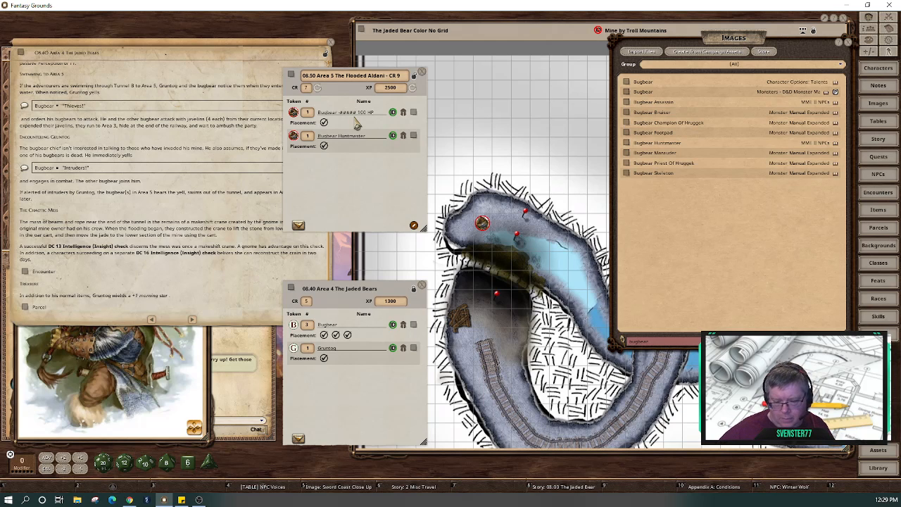
{"action": "type", "text": "####"}
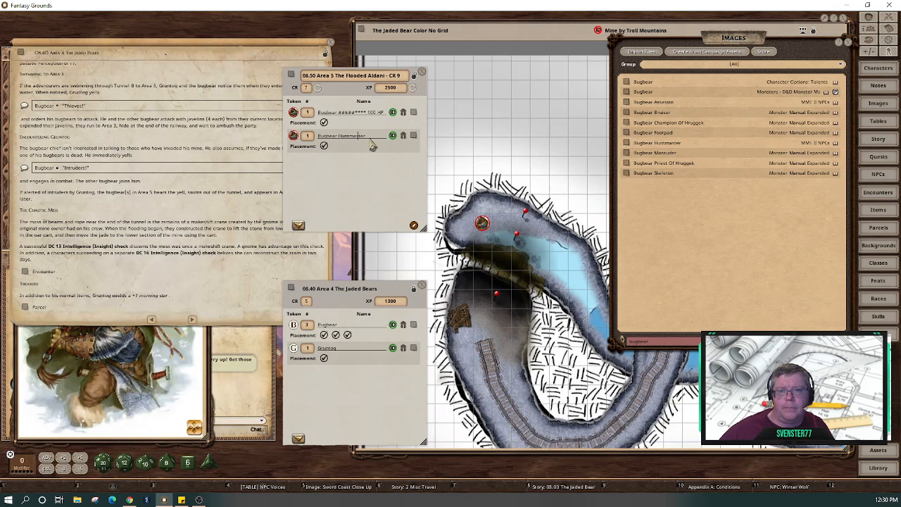
Read through the Bugbear Huntmaster's stats, traits, attacks and innate spells, then close its record.
{"action": "left_click", "coordinate": [414, 136]}
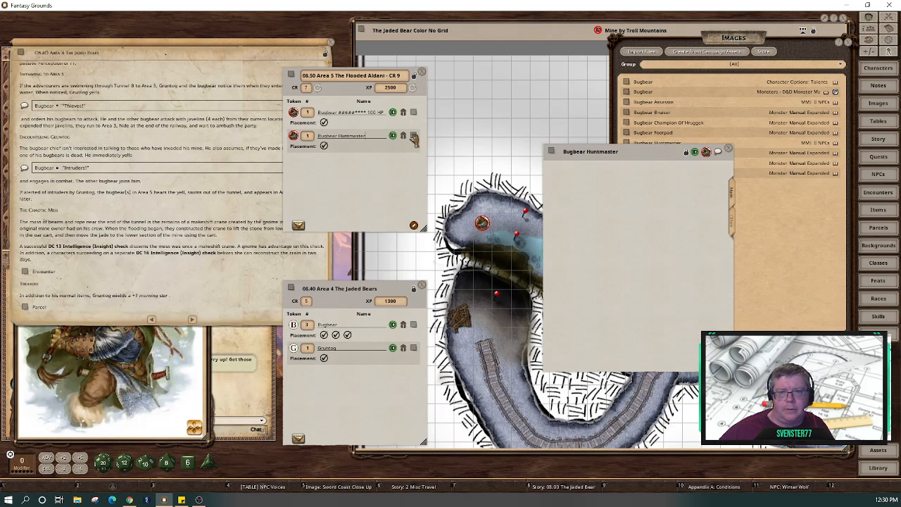
{"action": "scroll", "coordinate": [649, 297], "scroll_direction": "down", "scroll_amount": 2}
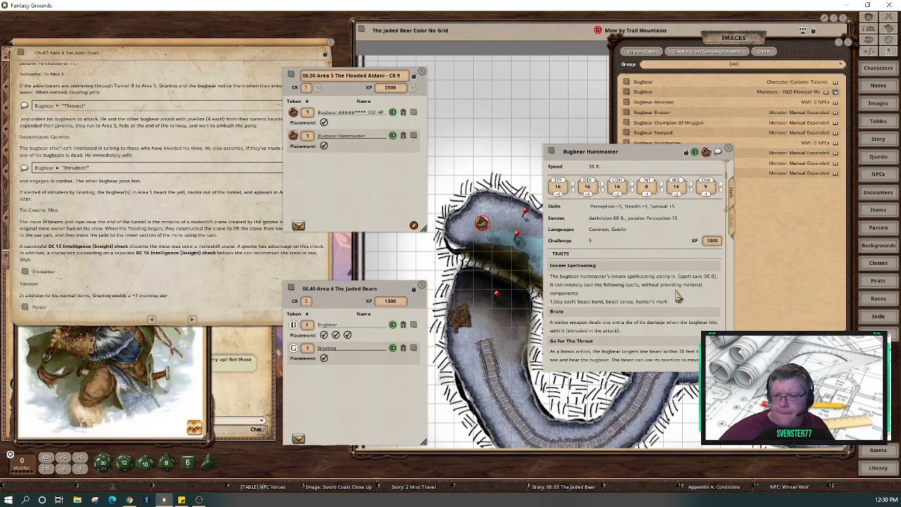
{"action": "scroll", "coordinate": [678, 297], "scroll_direction": "down", "scroll_amount": 7}
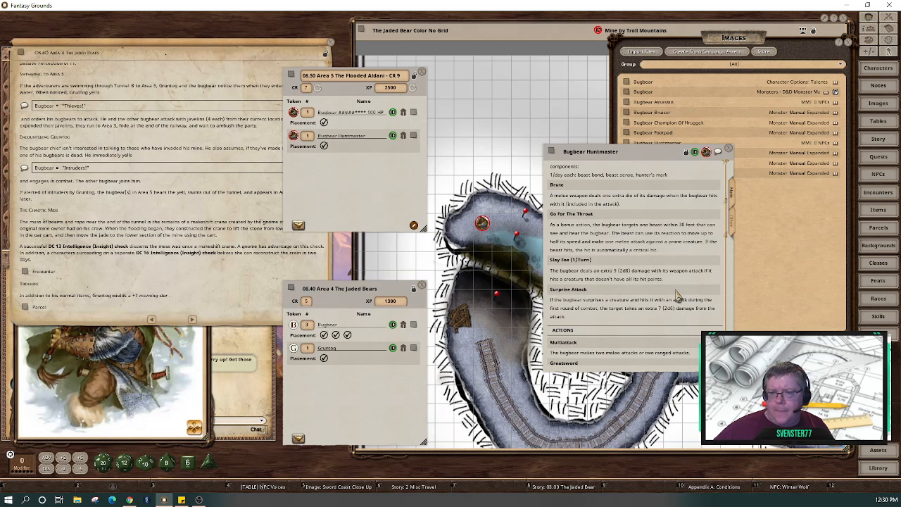
{"action": "scroll", "coordinate": [678, 297], "scroll_direction": "down", "scroll_amount": 4}
{"action": "scroll", "coordinate": [677, 297], "scroll_direction": "down", "scroll_amount": 2}
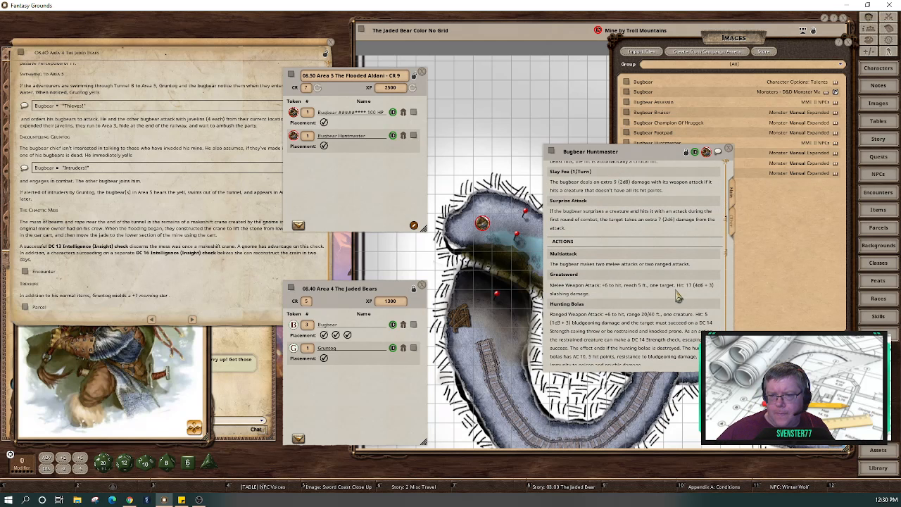
{"action": "scroll", "coordinate": [678, 297], "scroll_direction": "down", "scroll_amount": 10}
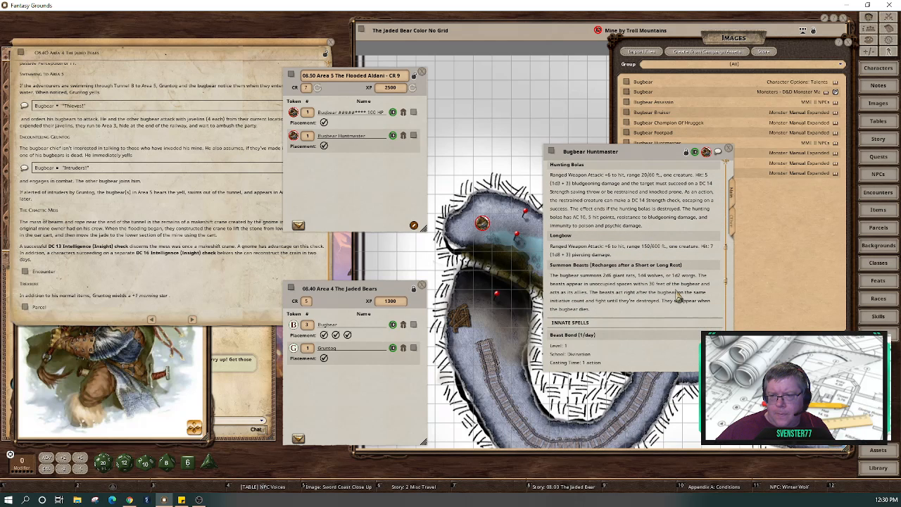
{"action": "scroll", "coordinate": [678, 297], "scroll_direction": "down", "scroll_amount": 3}
{"action": "scroll", "coordinate": [678, 297], "scroll_direction": "down", "scroll_amount": 20}
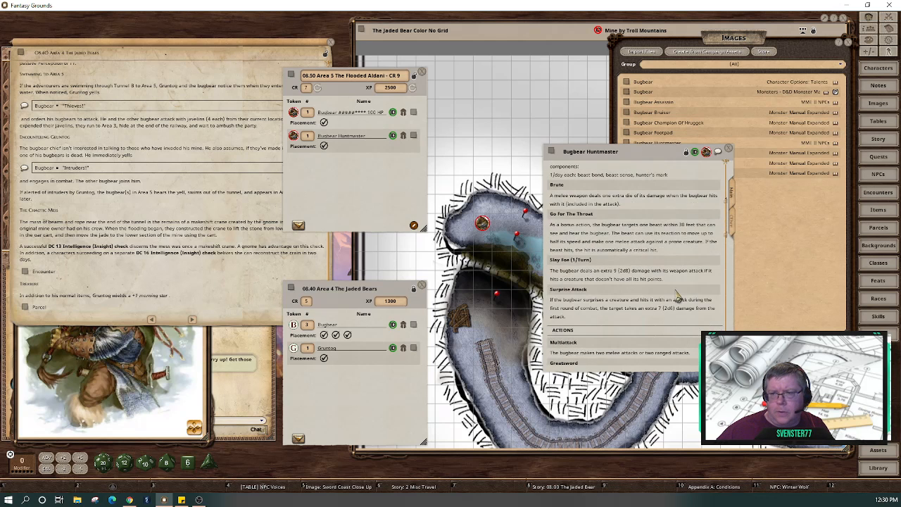
{"action": "scroll", "coordinate": [677, 297], "scroll_direction": "up", "scroll_amount": 20}
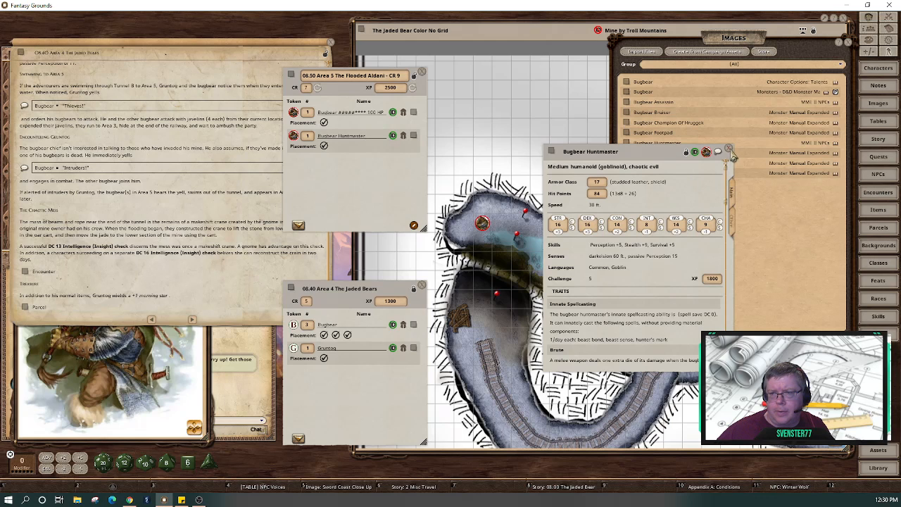
{"action": "left_click", "coordinate": [729, 150]}
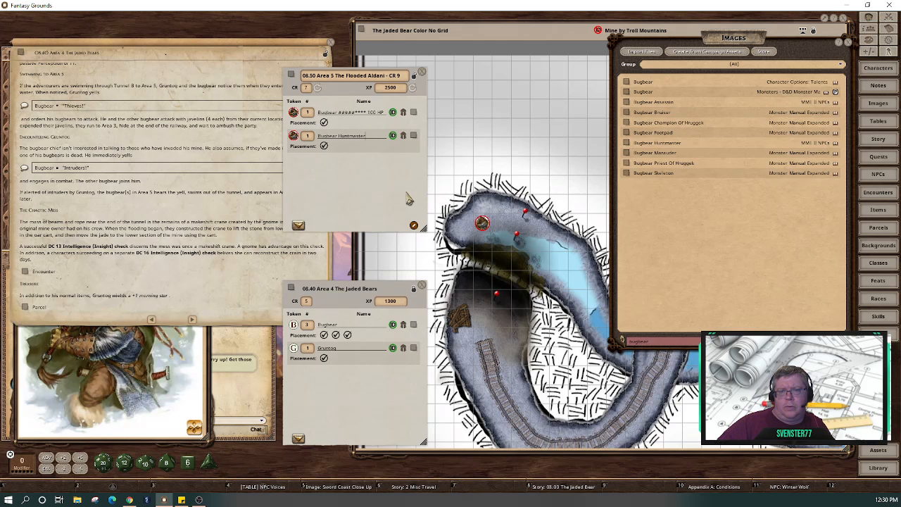
Close the Area 5 encounter, glance at the Area 5 story, and move the Area 4 encounter window over the Area 4 story's edge.
{"action": "left_click", "coordinate": [421, 72]}
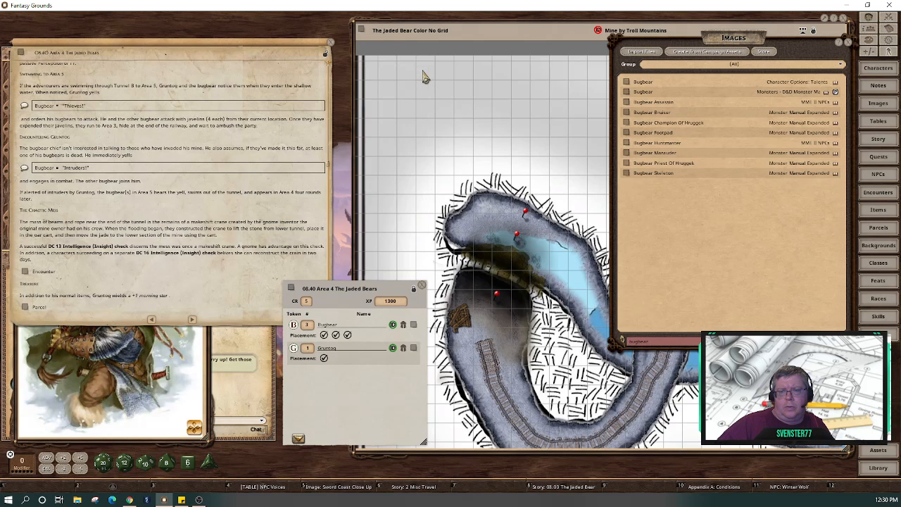
{"action": "double_click", "coordinate": [518, 238]}
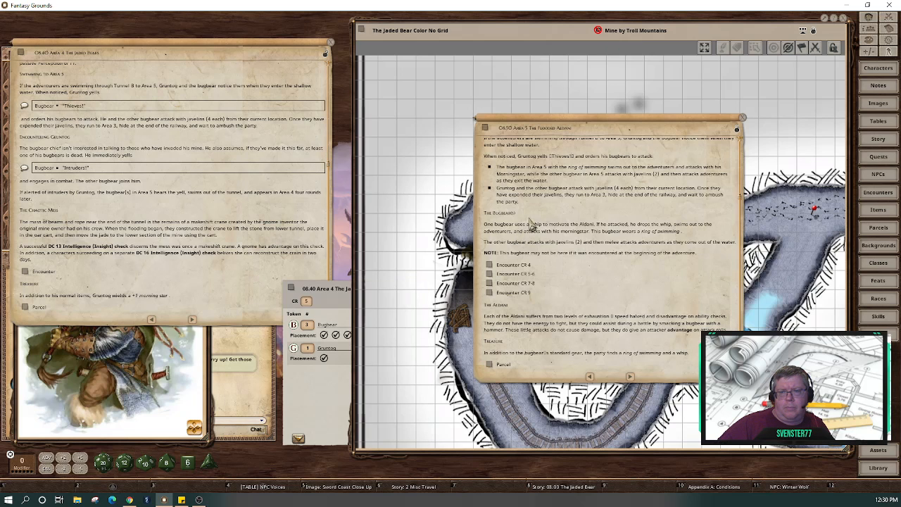
{"action": "left_click", "coordinate": [344, 388]}
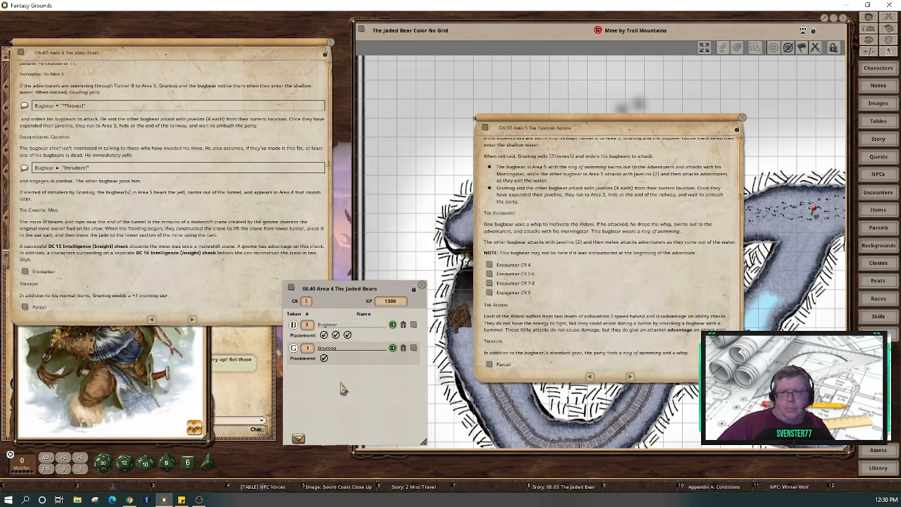
{"action": "left_click_drag", "start_coordinate": [346, 387], "coordinate": [262, 382]}
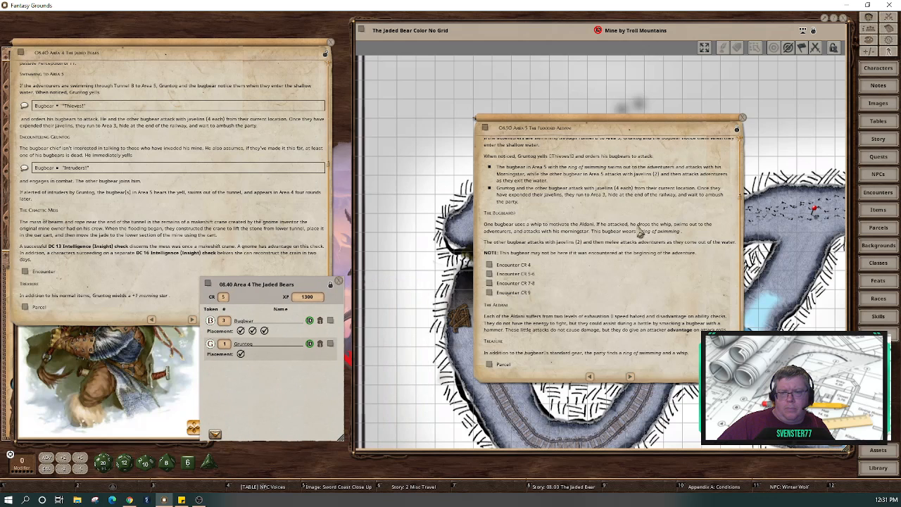
{"action": "left_click", "coordinate": [744, 121]}
{"action": "left_click_drag", "start_coordinate": [287, 372], "coordinate": [327, 222]}
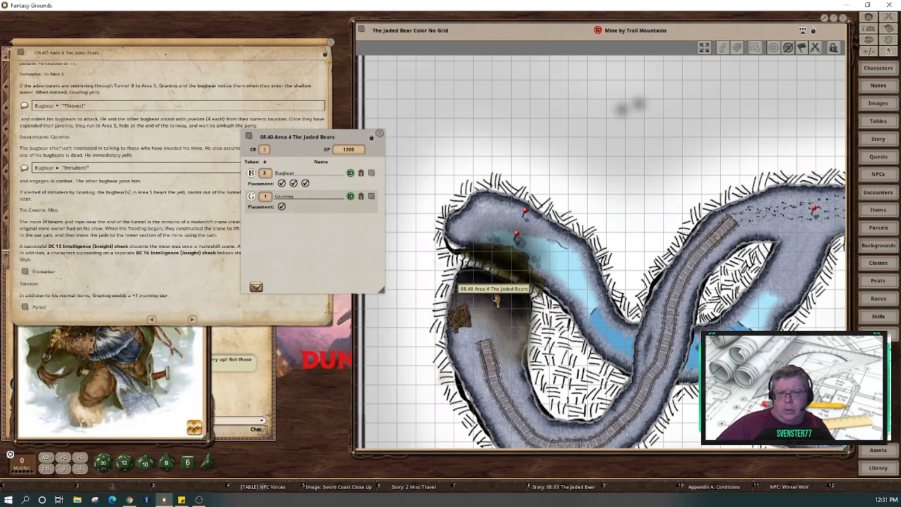
Open the CR 9 encounter from the Area 5 story and place it, unlocked, beside the Area 4 encounter for comparison.
{"action": "double_click", "coordinate": [519, 238]}
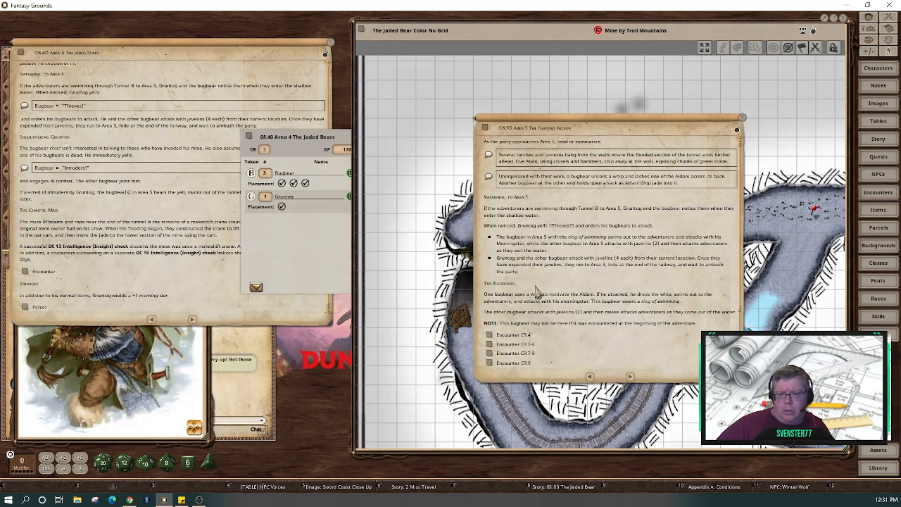
{"action": "left_click", "coordinate": [491, 363]}
{"action": "left_click_drag", "start_coordinate": [383, 214], "coordinate": [204, 231]}
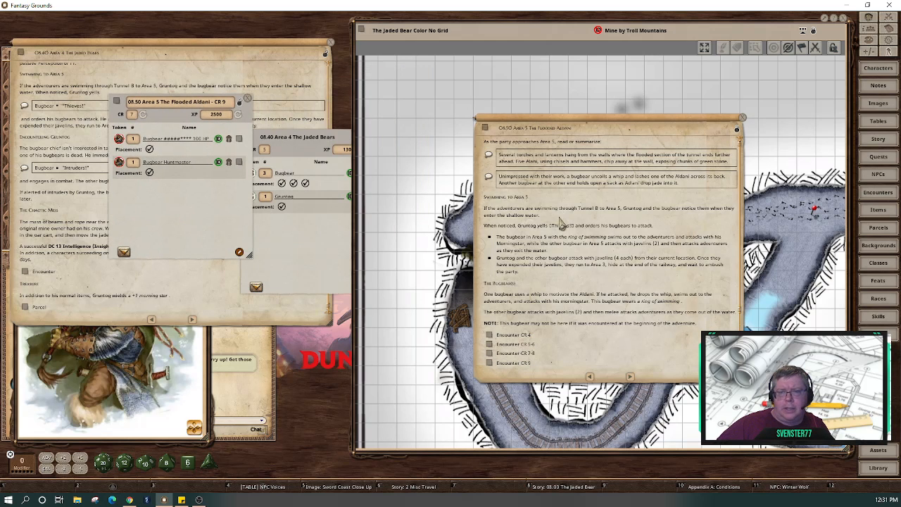
{"action": "left_click", "coordinate": [240, 111]}
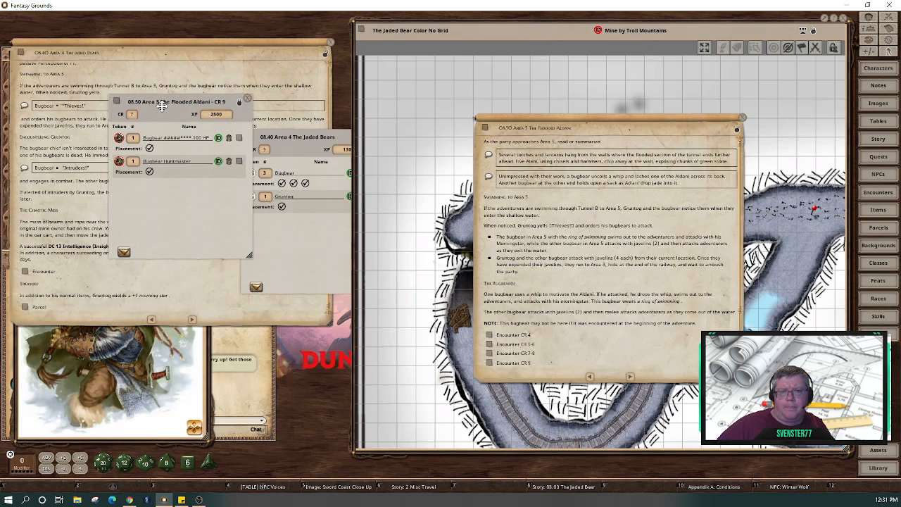
{"action": "left_click_drag", "start_coordinate": [174, 106], "coordinate": [153, 83]}
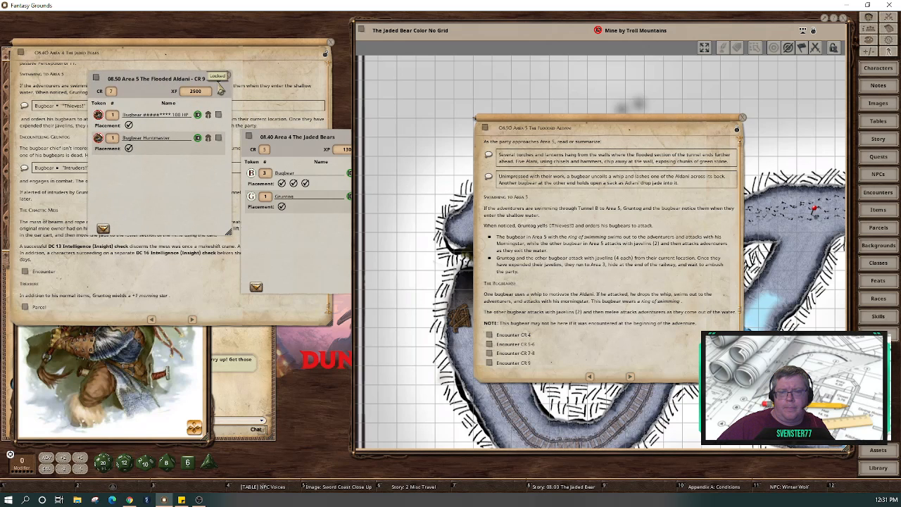
{"action": "left_click", "coordinate": [220, 90]}
{"action": "left_click", "coordinate": [318, 234]}
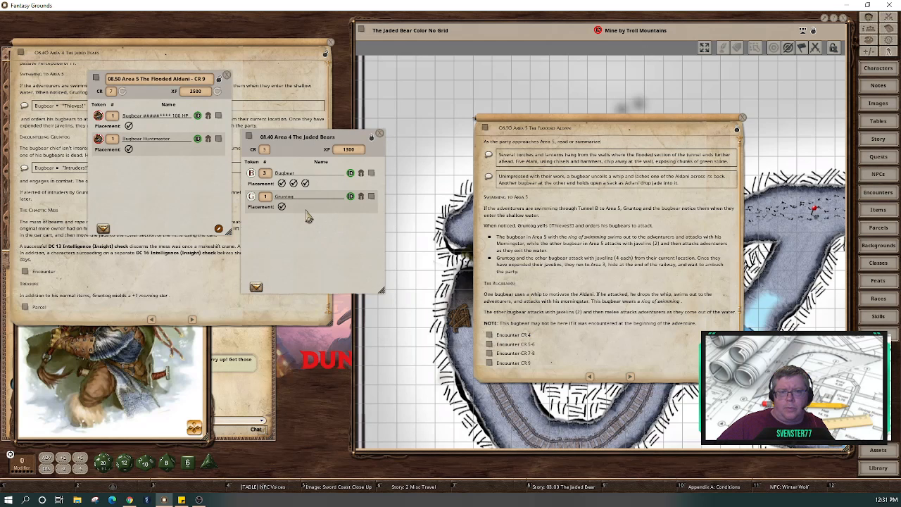
Add Gruntog's creature from the Area 4 encounter to the Area 5 CR 9 encounter, rename it Gruntog, and recalculate CR and XP.
{"action": "left_click_drag", "start_coordinate": [371, 197], "coordinate": [144, 175]}
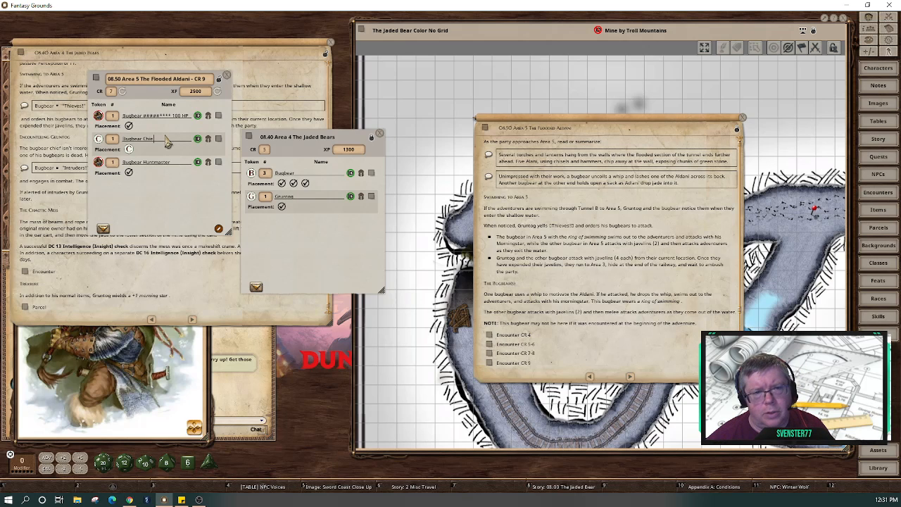
{"action": "key", "text": "BackSpace"}
{"action": "key", "text": "BackSpace"}
{"action": "key", "text": "BackSpace"}
{"action": "key", "text": "BackSpace"}
{"action": "key", "text": "BackSpace"}
{"action": "key", "text": "BackSpace"}
{"action": "key", "text": "BackSpace"}
{"action": "key", "text": "BackSpace"}
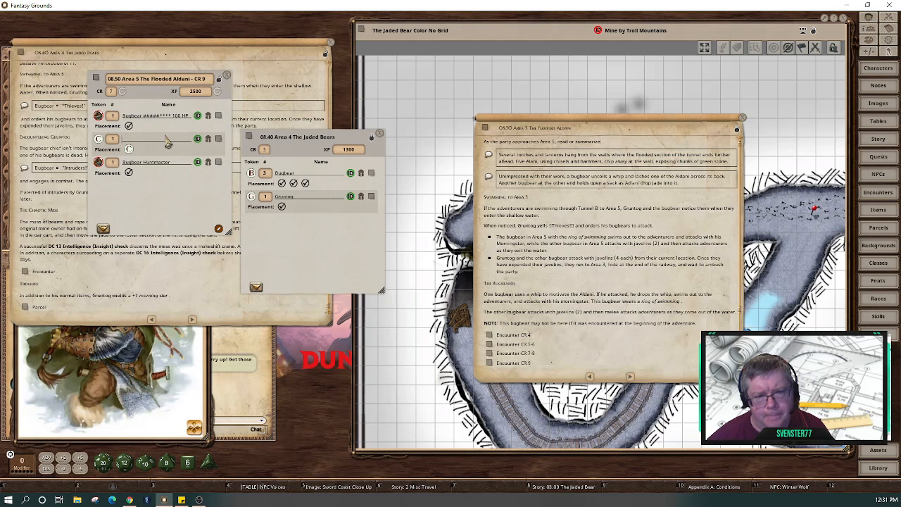
{"action": "type", "text": "Gruntog"}
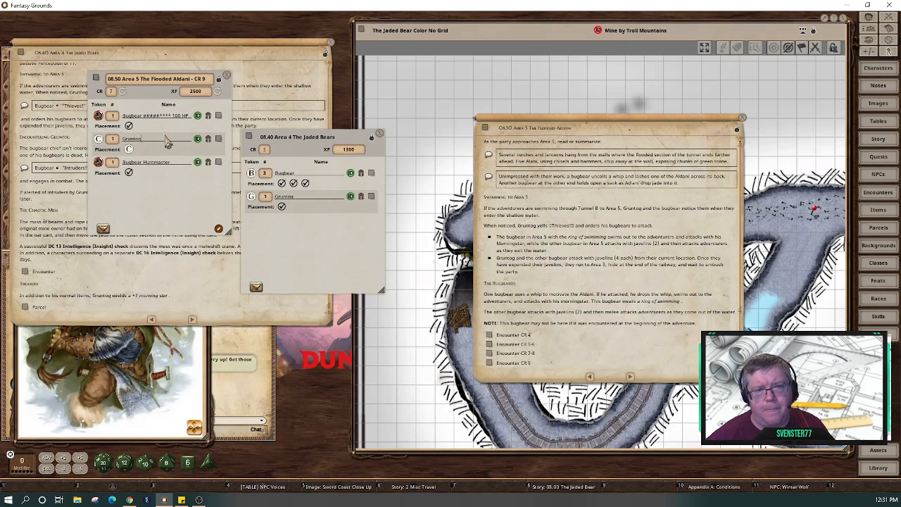
{"action": "left_click", "coordinate": [124, 93]}
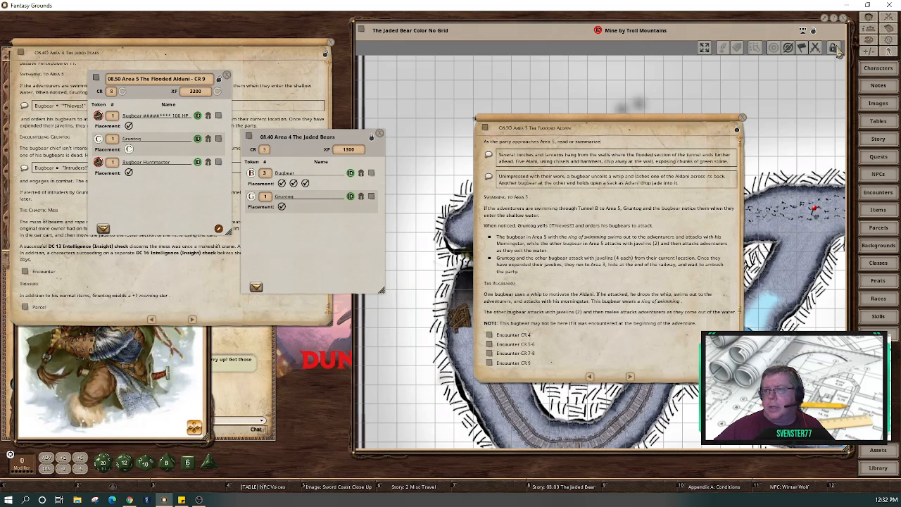
Search the NPC list for bugbear, and look through the Bugbear Priest of Hruggek's stats and spells before closing its record.
{"action": "left_click", "coordinate": [881, 177]}
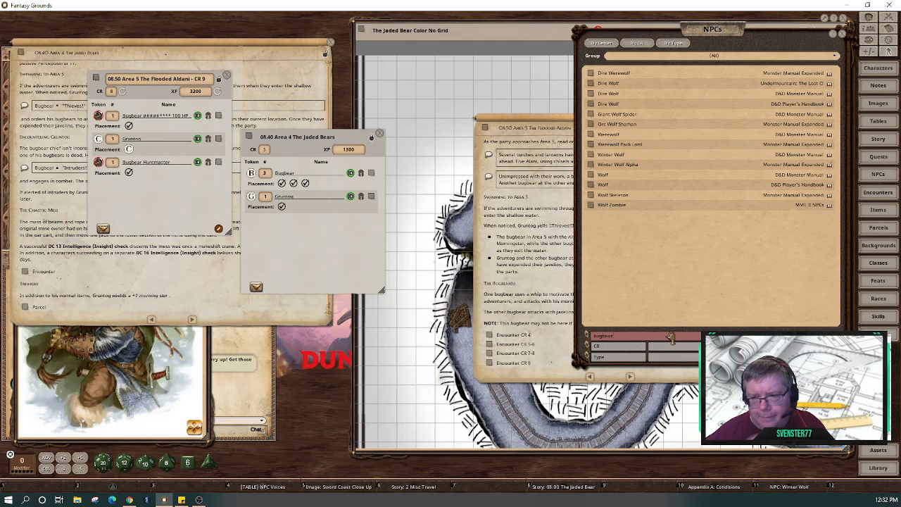
{"action": "key", "text": "Return"}
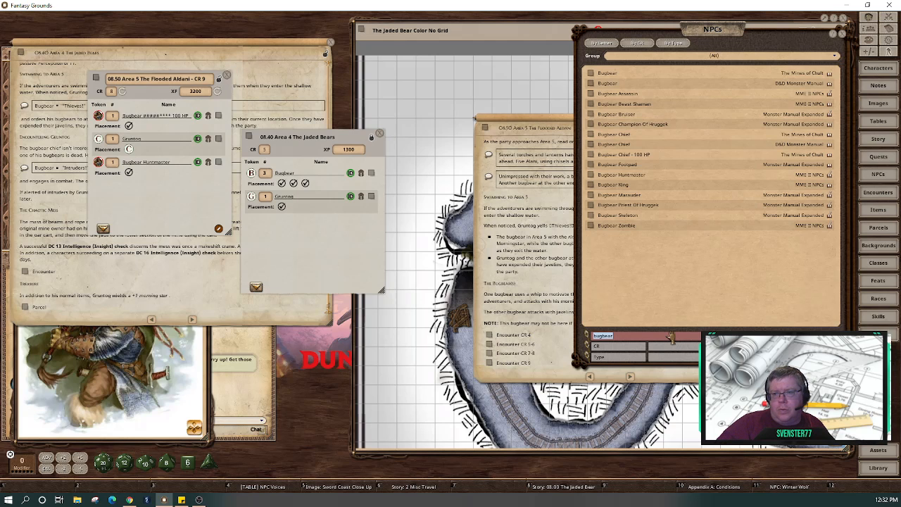
{"action": "left_click", "coordinate": [590, 205]}
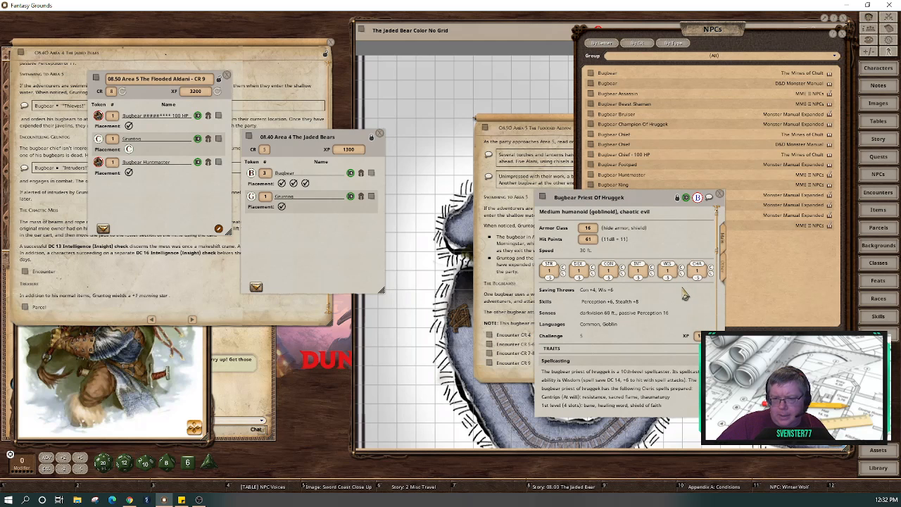
{"action": "scroll", "coordinate": [685, 295], "scroll_direction": "down", "scroll_amount": 2}
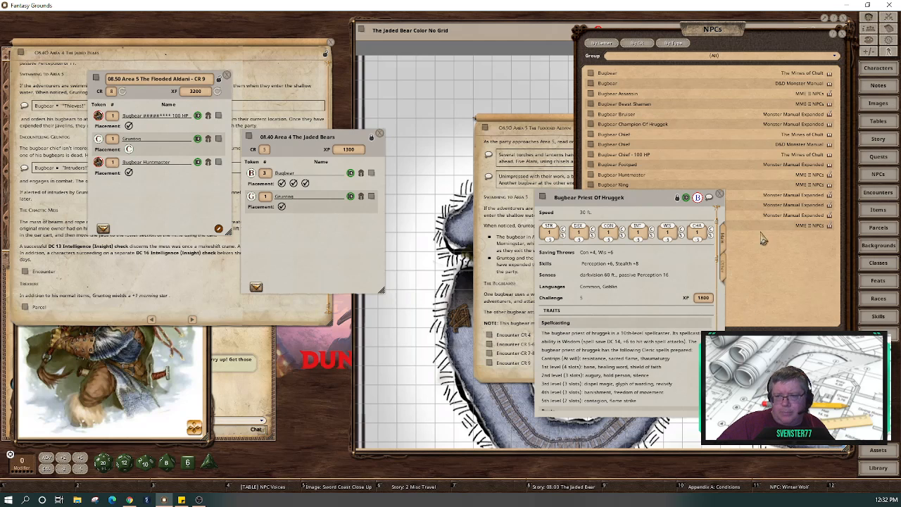
{"action": "left_click", "coordinate": [719, 197]}
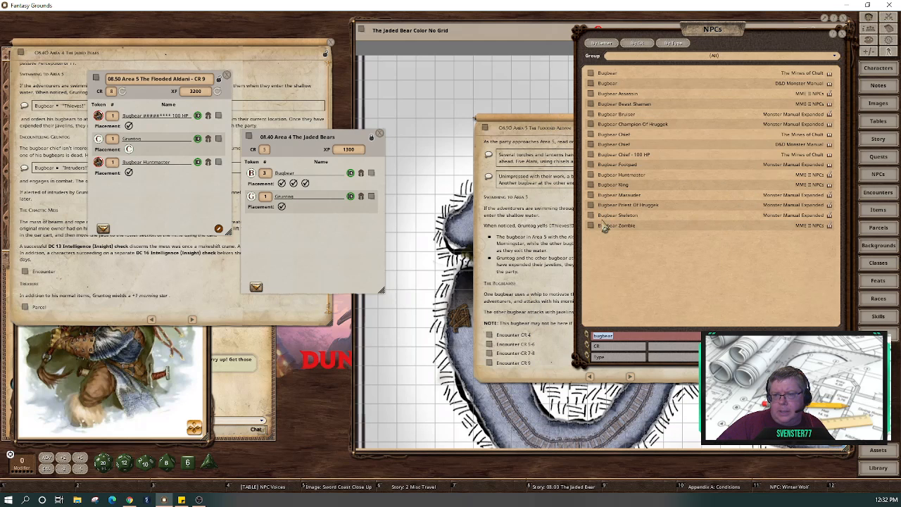
Review the Bugbear Footpad's stats and traits, and add two of them to the Area 5 CR 9 encounter.
{"action": "left_click", "coordinate": [592, 164]}
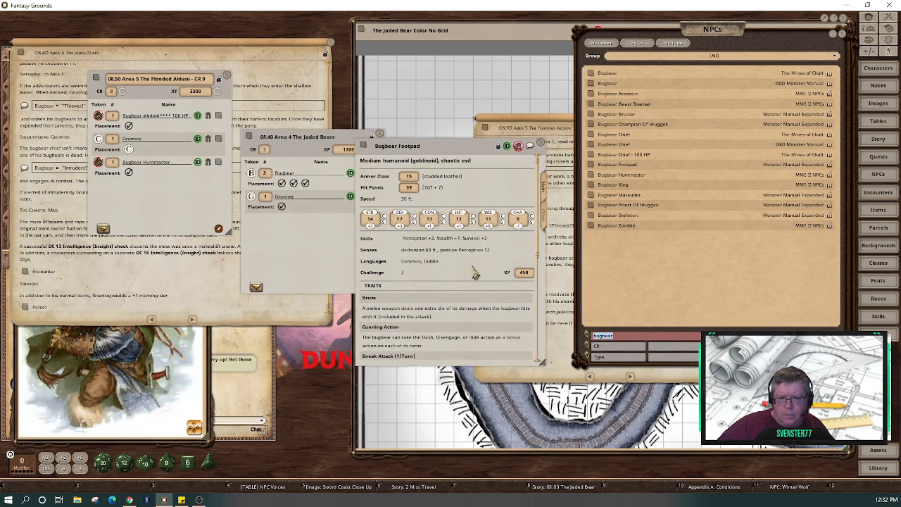
{"action": "scroll", "coordinate": [475, 275], "scroll_direction": "down", "scroll_amount": 4}
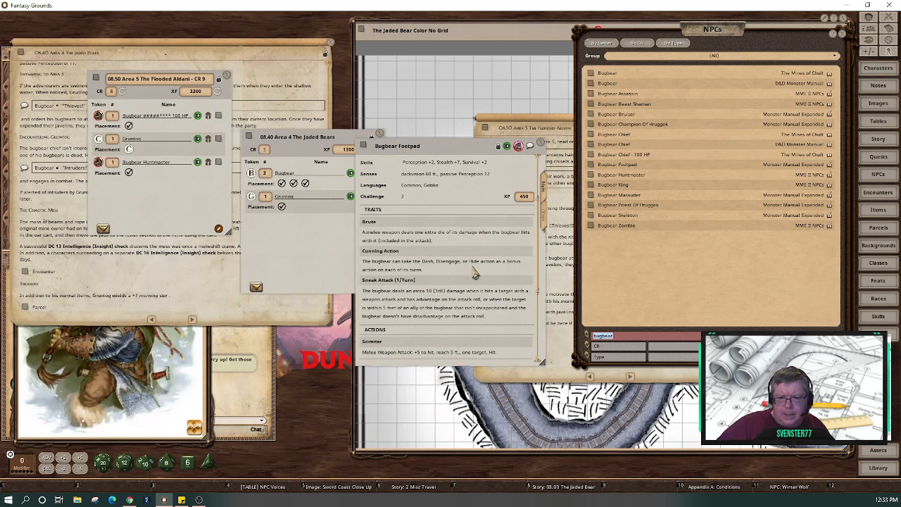
{"action": "scroll", "coordinate": [475, 271], "scroll_direction": "up", "scroll_amount": 4}
{"action": "left_click_drag", "start_coordinate": [366, 150], "coordinate": [162, 204]}
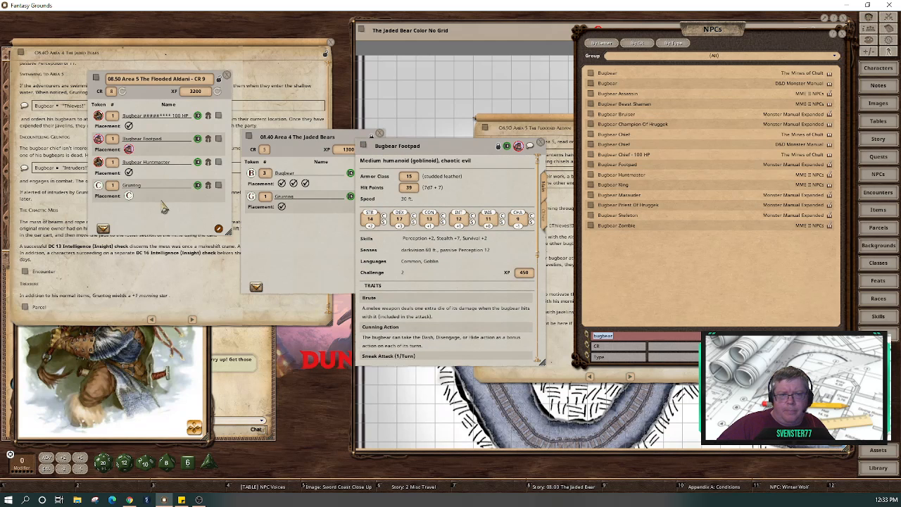
{"action": "left_click", "coordinate": [113, 141]}
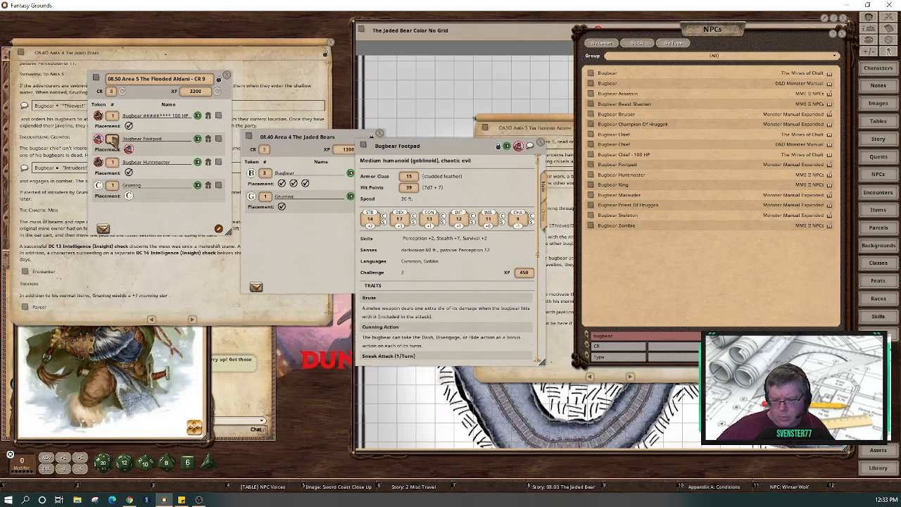
{"action": "type", "text": "2"}
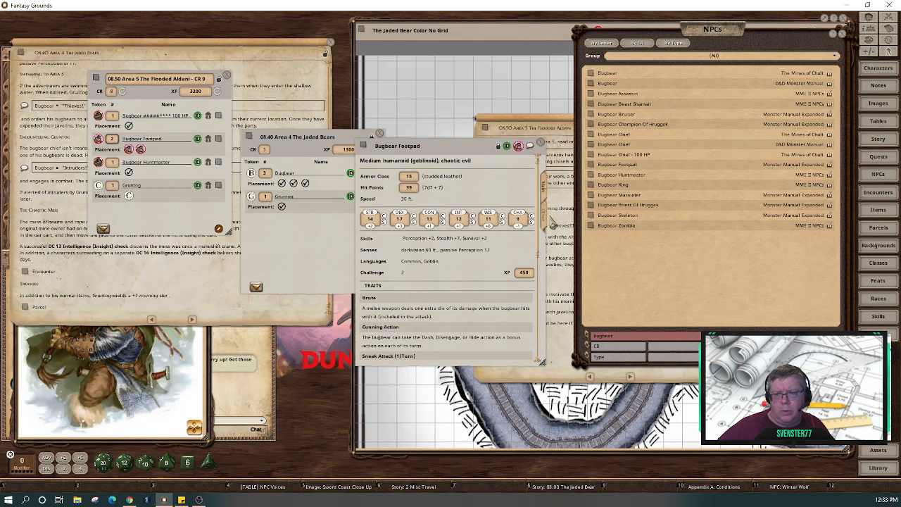
View the Bugbear Footpad's description and picture, then close both the image and the record.
{"action": "left_click", "coordinate": [549, 224]}
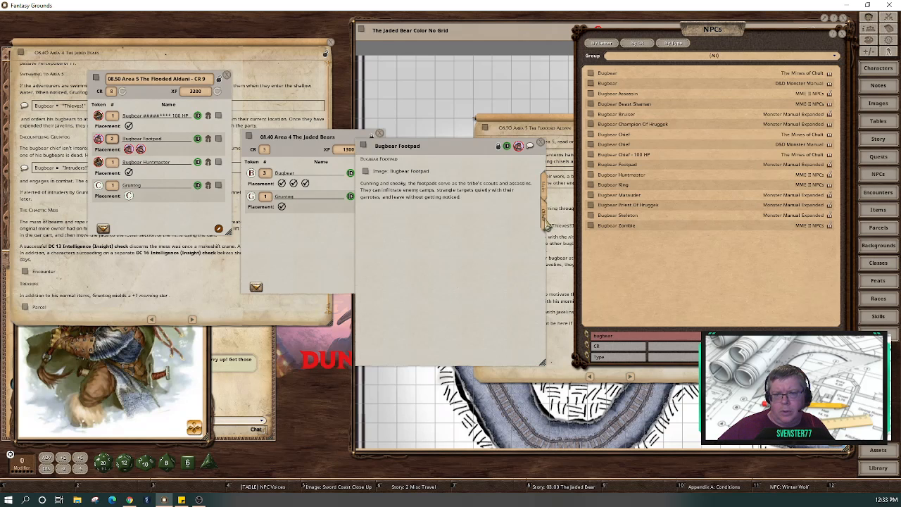
{"action": "left_click", "coordinate": [367, 175]}
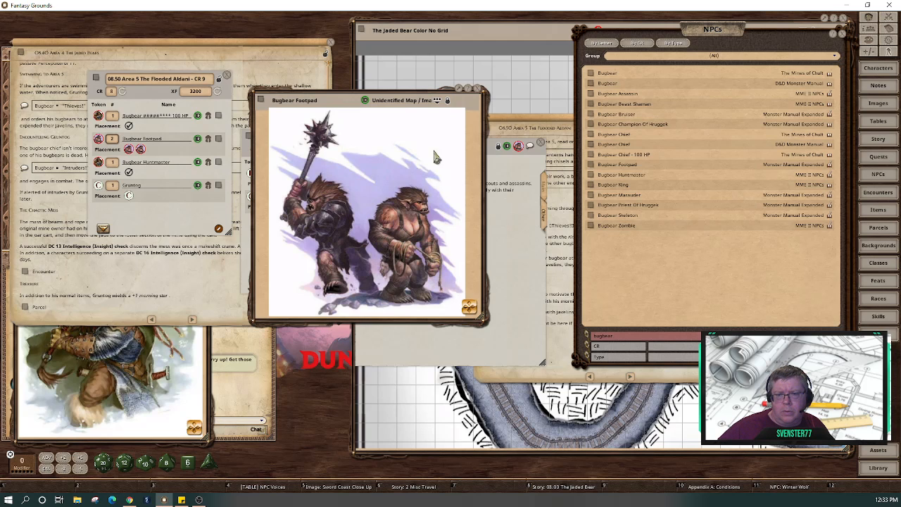
{"action": "left_click", "coordinate": [481, 91]}
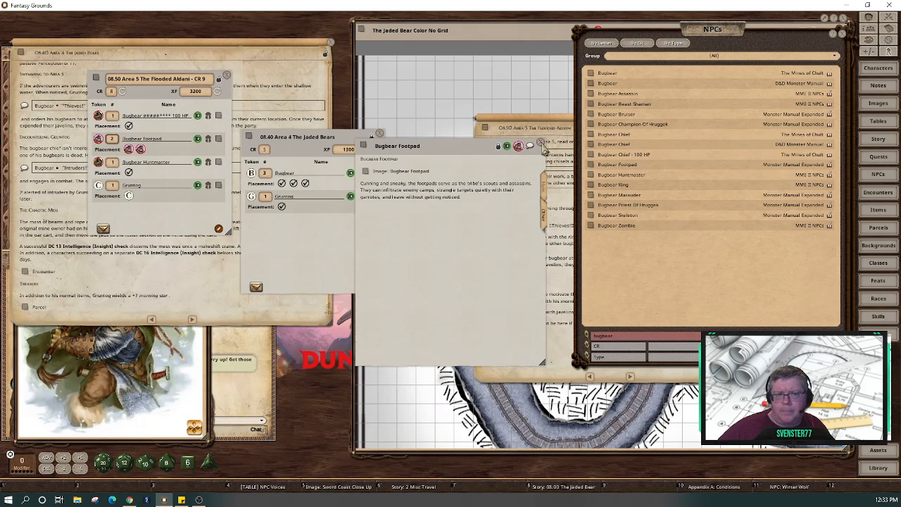
{"action": "left_click", "coordinate": [541, 144]}
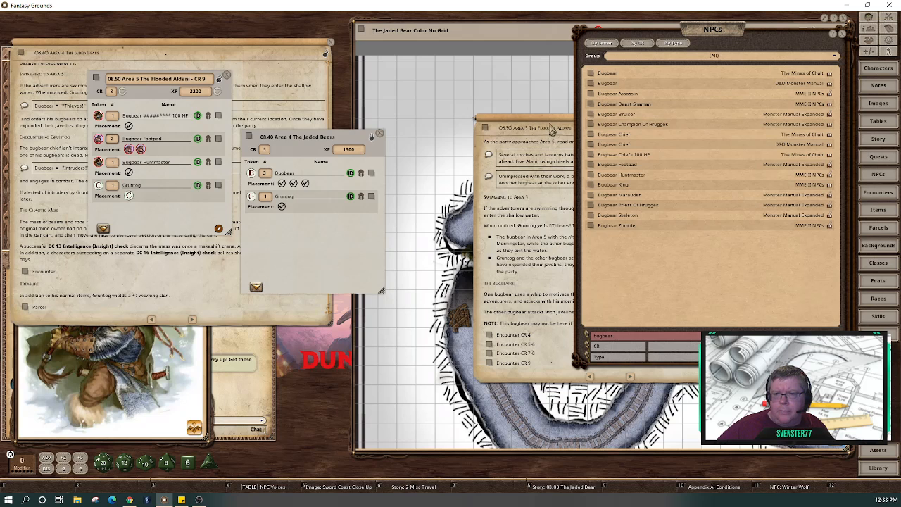
Close the Area 5 story and search the NPC list for wolf.
{"action": "left_click", "coordinate": [553, 128]}
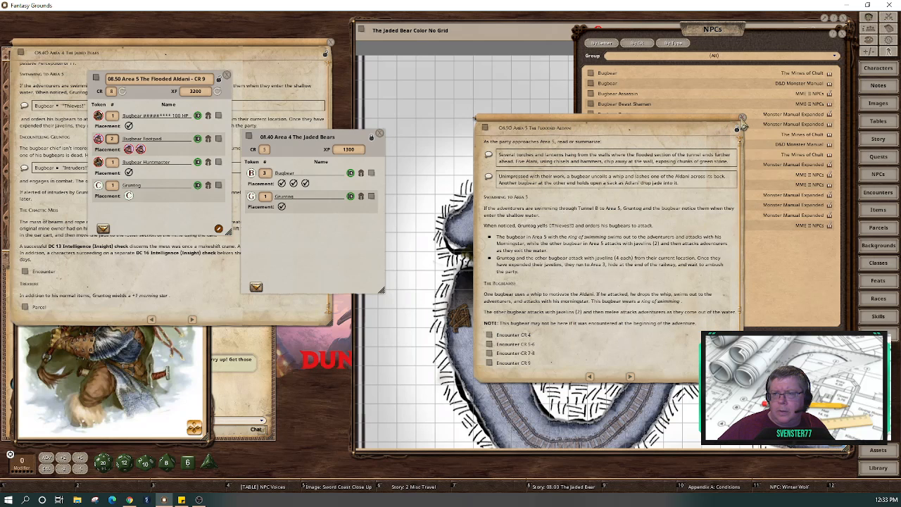
{"action": "left_click", "coordinate": [743, 118]}
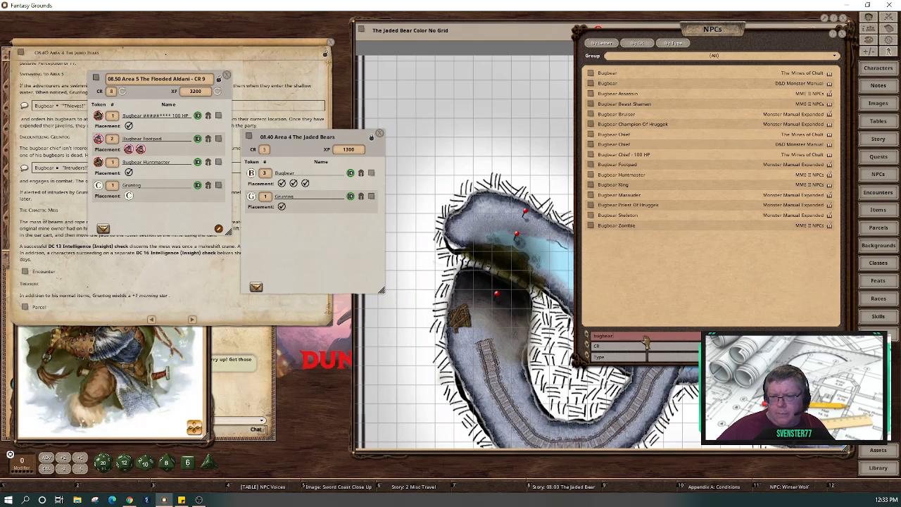
{"action": "key", "text": "BackSpace"}
{"action": "key", "text": "BackSpace"}
{"action": "key", "text": "BackSpace"}
{"action": "key", "text": "BackSpace"}
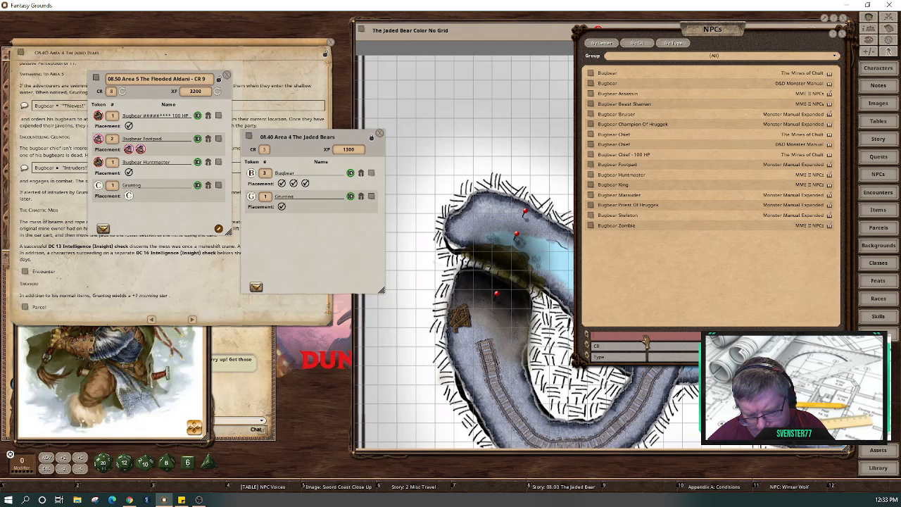
{"action": "type", "text": "wolf"}
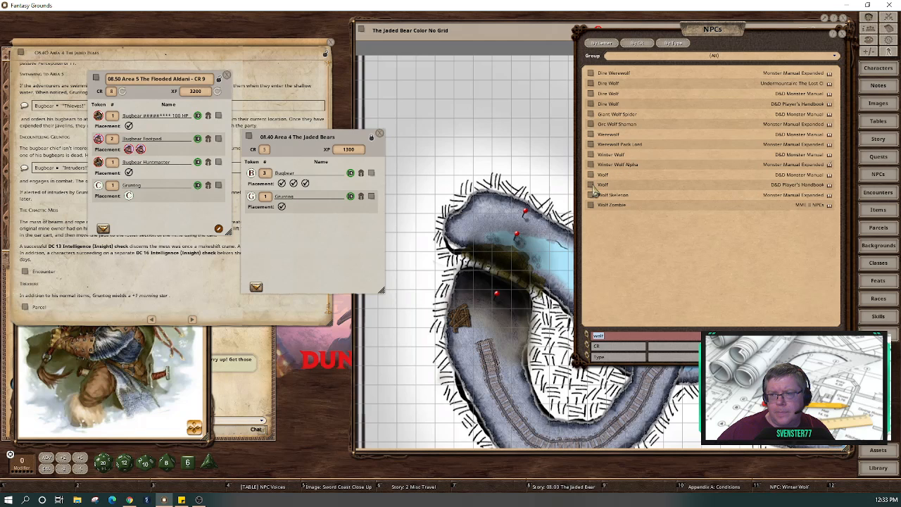
{"action": "left_click_drag", "start_coordinate": [595, 189], "coordinate": [632, 242]}
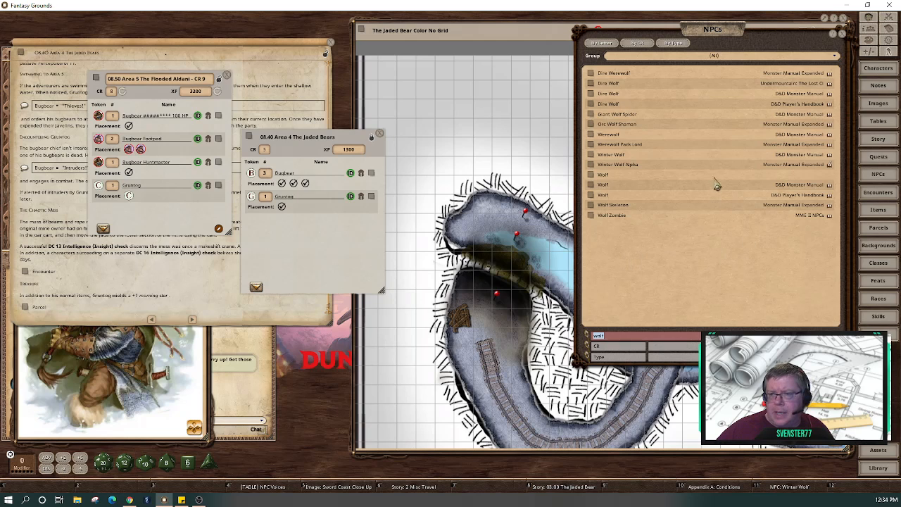
{"action": "left_click", "coordinate": [834, 318]}
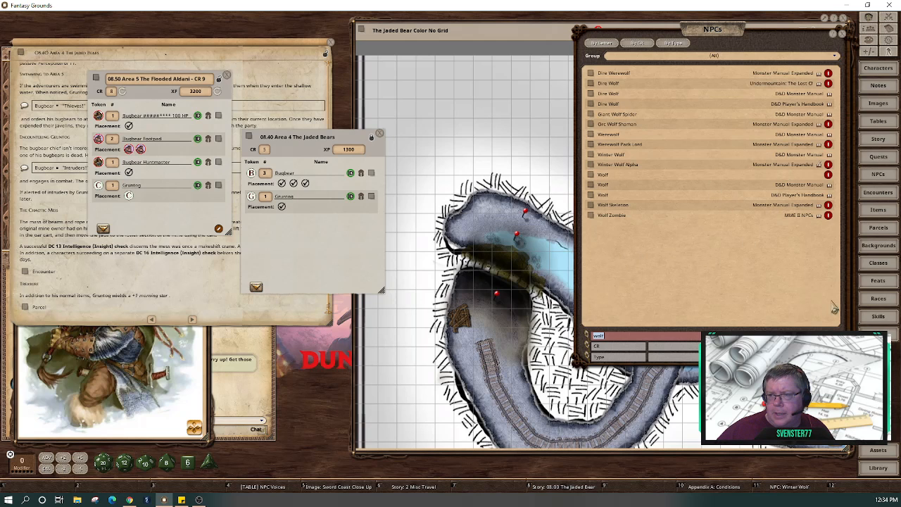
{"action": "left_click", "coordinate": [828, 174]}
{"action": "left_click", "coordinate": [828, 174]}
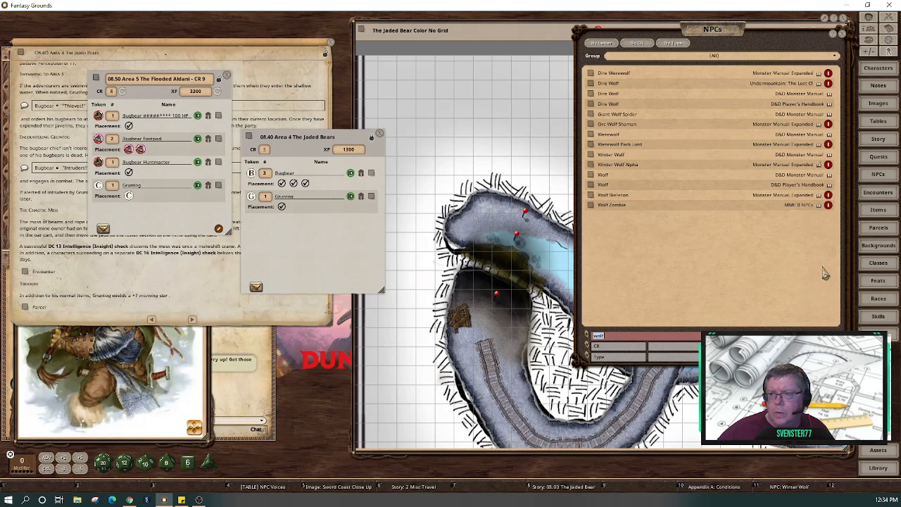
{"action": "left_click", "coordinate": [830, 320]}
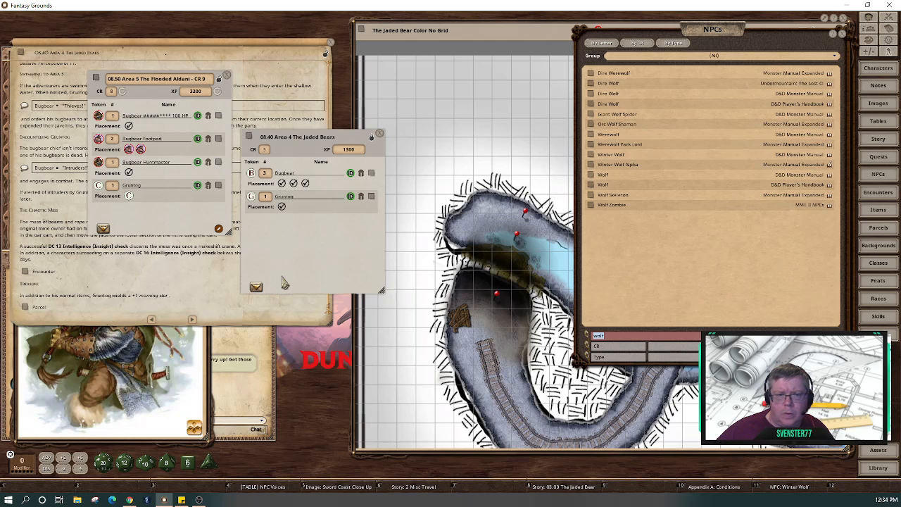
Recalculate CR and XP, set the 100 HP bugbear count to 2, and place its second token and both Footpads around the tracks' upper end.
{"action": "left_click", "coordinate": [124, 92]}
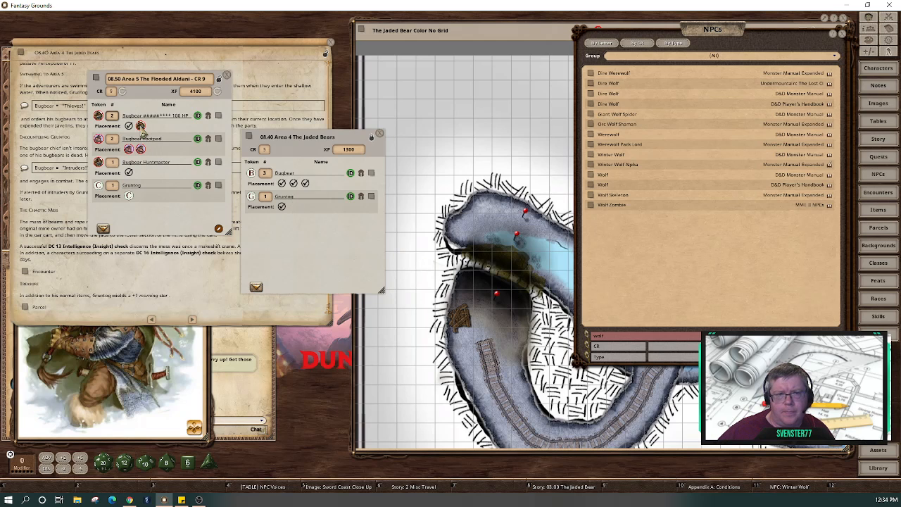
{"action": "left_click_drag", "start_coordinate": [141, 125], "coordinate": [519, 337]}
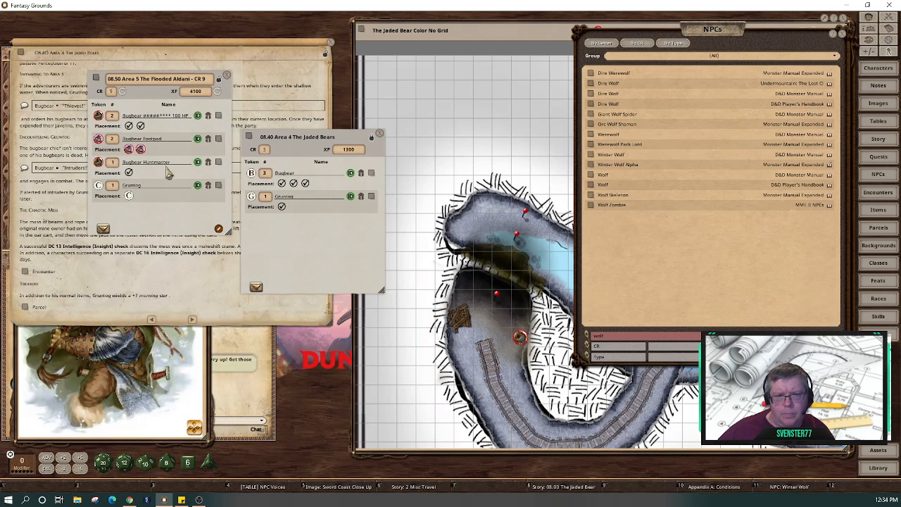
{"action": "left_click_drag", "start_coordinate": [140, 150], "coordinate": [463, 374]}
{"action": "left_click_drag", "start_coordinate": [129, 149], "coordinate": [519, 375]}
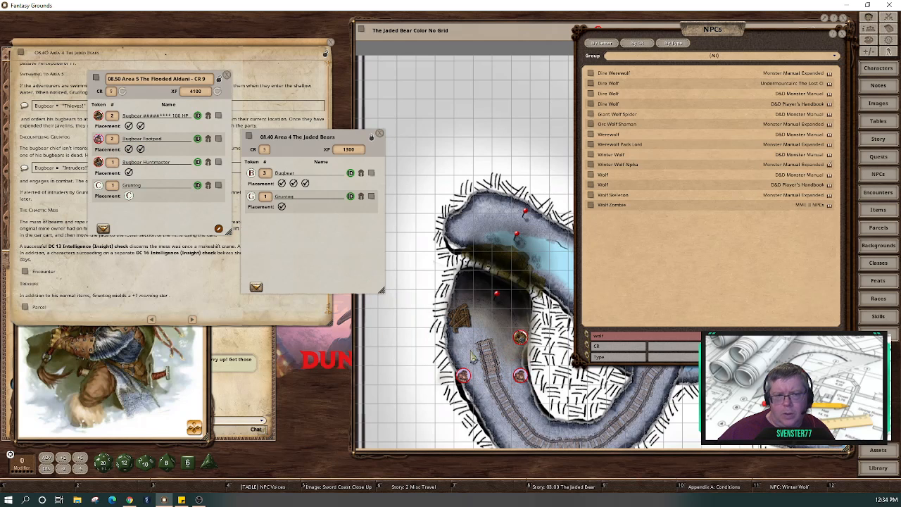
Open the asset library, check the token placements in the Area 4 encounter, and close that encounter.
{"action": "left_click", "coordinate": [878, 452]}
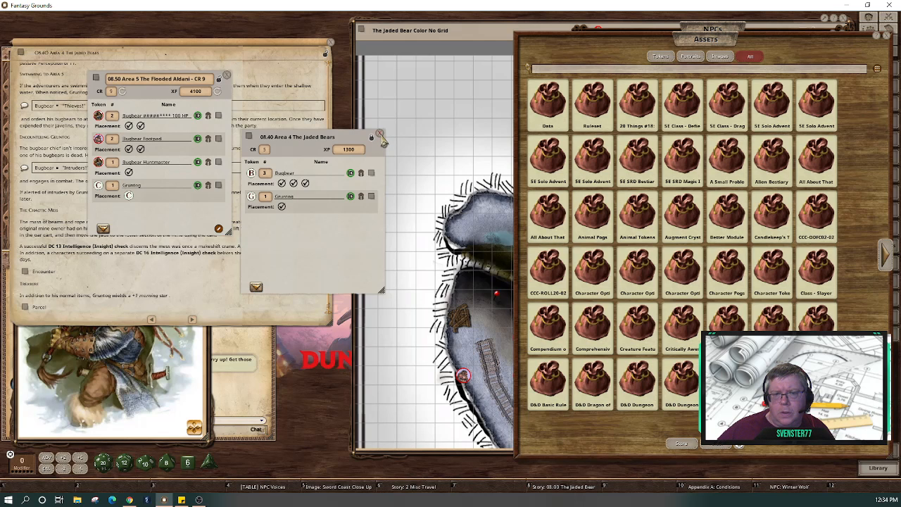
{"action": "middle_click", "coordinate": [304, 185]}
{"action": "middle_click", "coordinate": [293, 185]}
{"action": "middle_click", "coordinate": [282, 183]}
{"action": "middle_click", "coordinate": [282, 206]}
{"action": "left_click", "coordinate": [379, 133]}
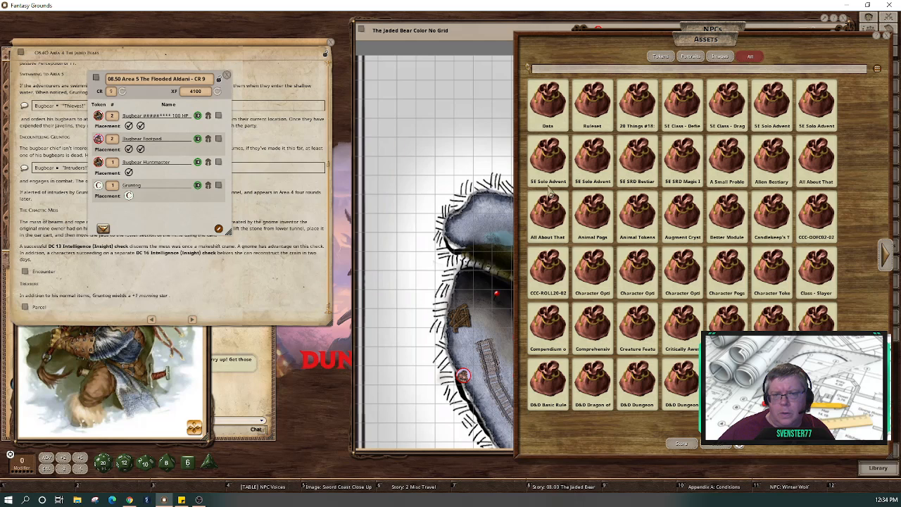
Search the token assets for bugbear and recalculate the Area 5 CR 9 encounter's CR and XP.
{"action": "left_click", "coordinate": [661, 57]}
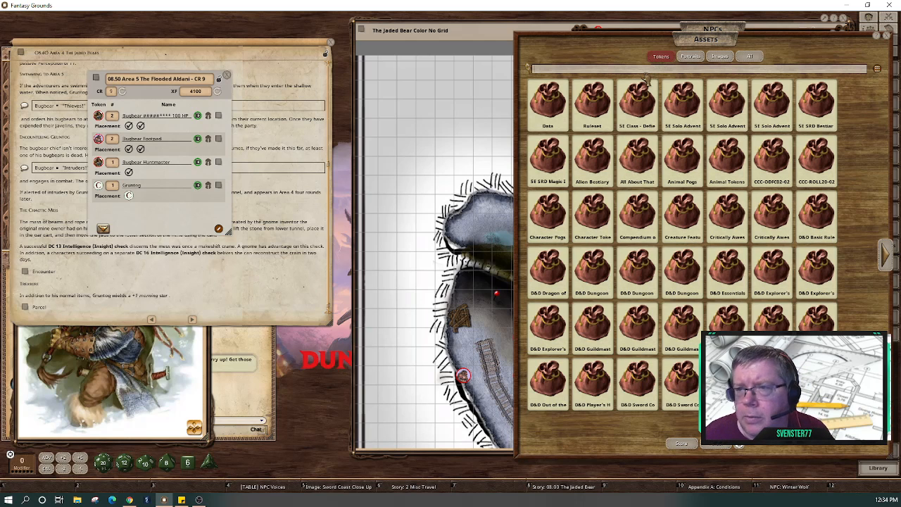
{"action": "type", "text": "b"}
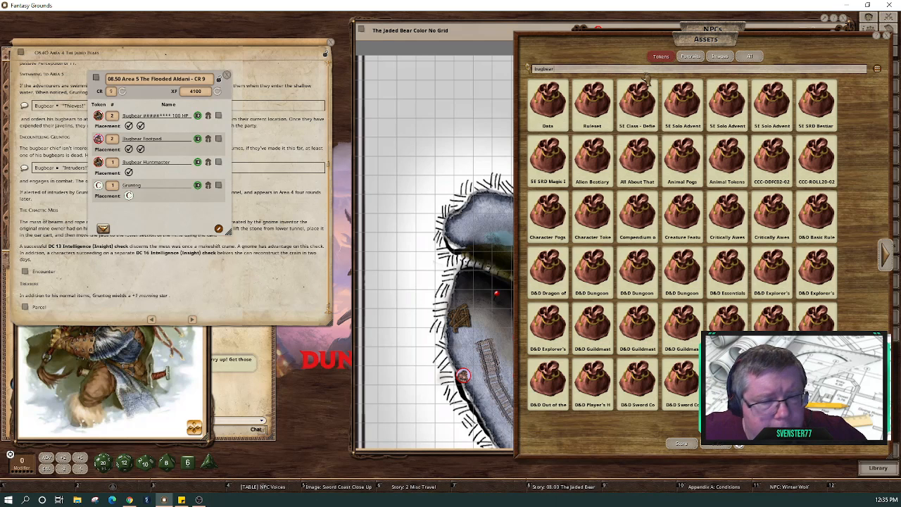
{"action": "type", "text": "ugbear"}
{"action": "key", "text": "Return"}
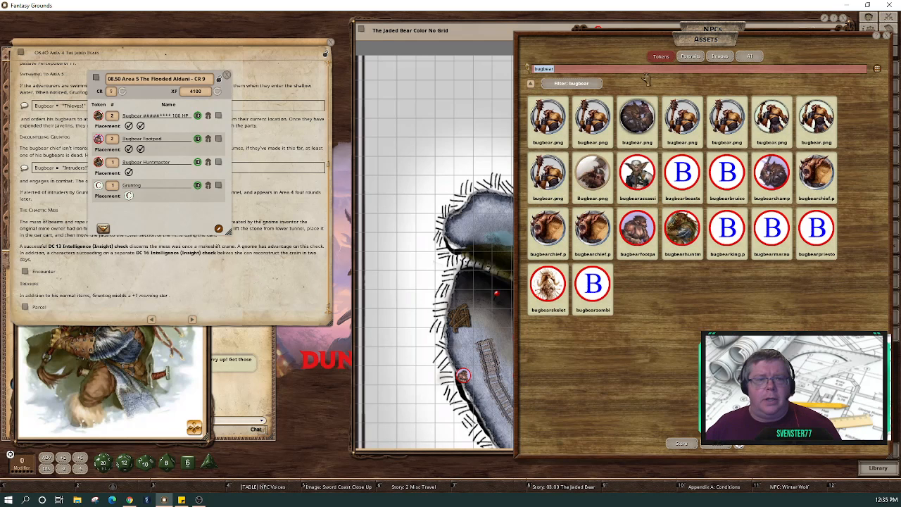
{"action": "left_click", "coordinate": [123, 92]}
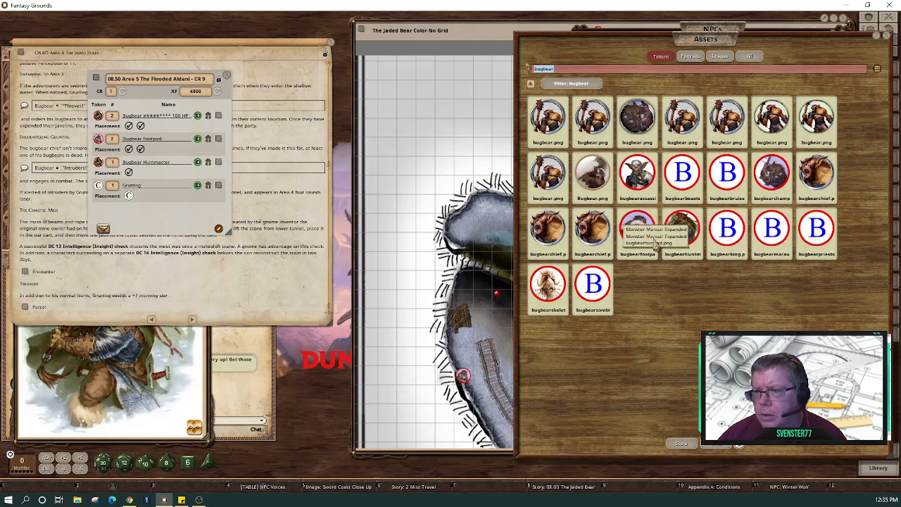
Assign the bugbear assassin token to Gruntog in the encounter and create an image record from bugbearassassin.jpg.
{"action": "left_click_drag", "start_coordinate": [637, 176], "coordinate": [100, 187]}
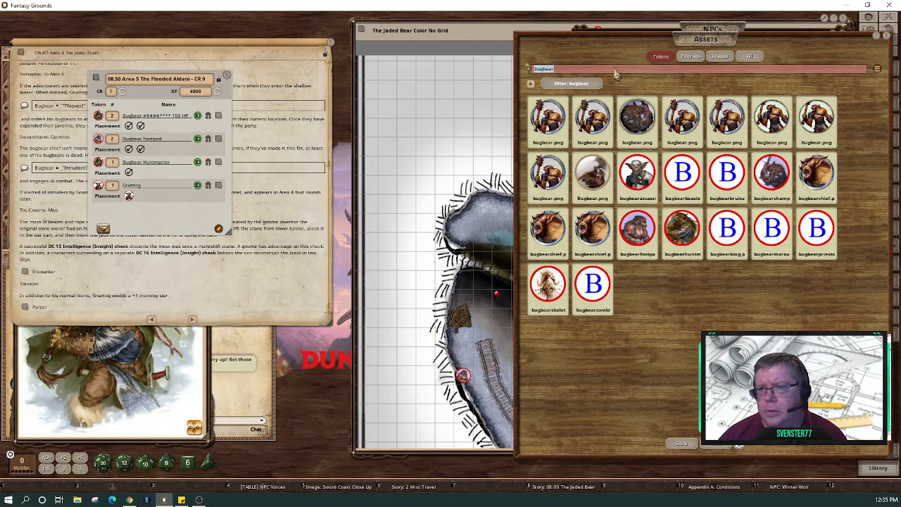
{"action": "key", "text": "BackSpace"}
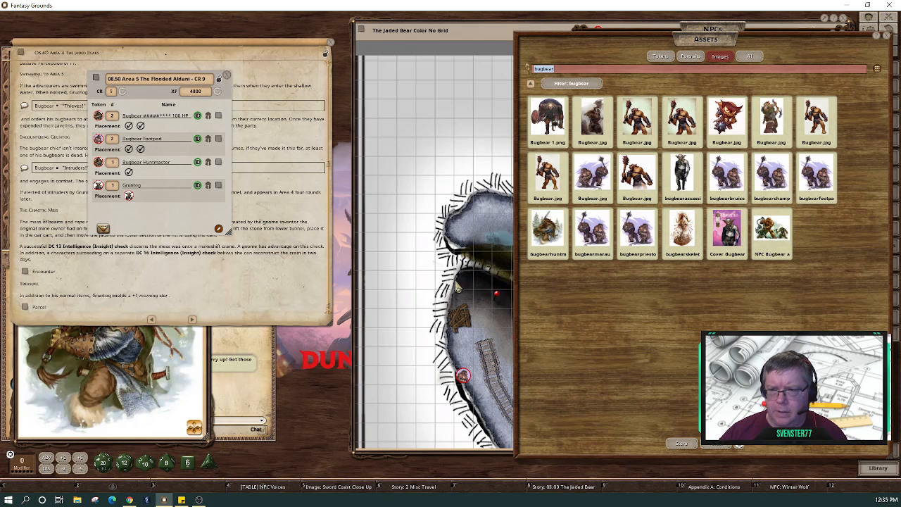
{"action": "left_click_drag", "start_coordinate": [682, 175], "coordinate": [391, 274]}
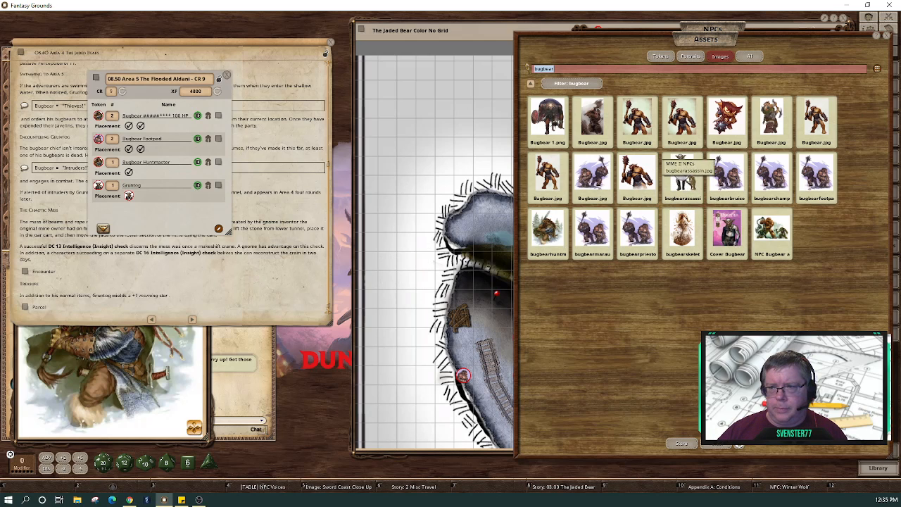
{"action": "left_click", "coordinate": [681, 177]}
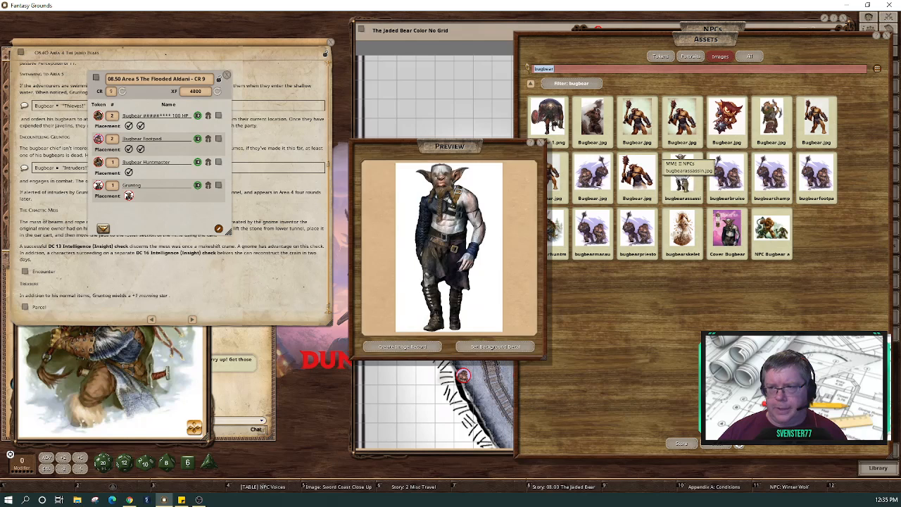
{"action": "left_click", "coordinate": [412, 350]}
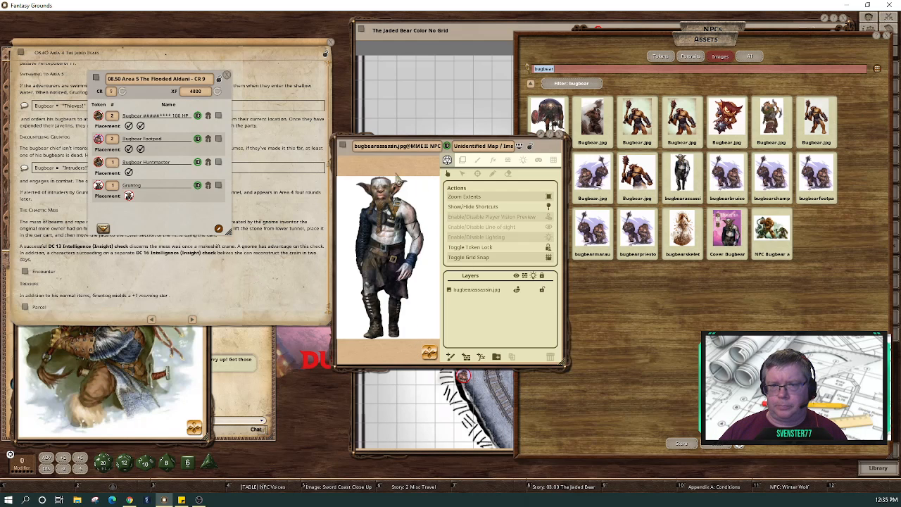
Set the image's unidentified name to Gruntog, mark it unidentified, lock it, pin it beside the mine's western tunnel, and close it.
{"action": "left_click_drag", "start_coordinate": [359, 163], "coordinate": [566, 149]}
{"action": "left_click", "coordinate": [683, 134]}
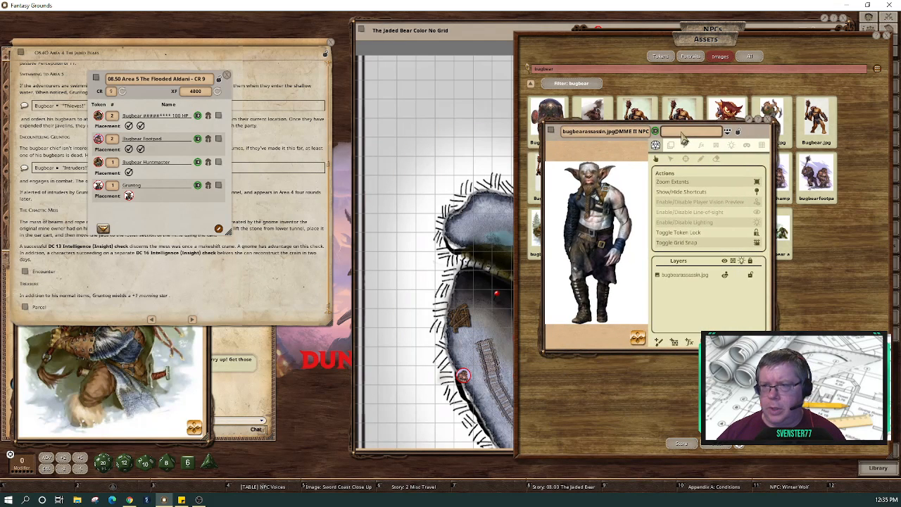
{"action": "type", "text": "G"}
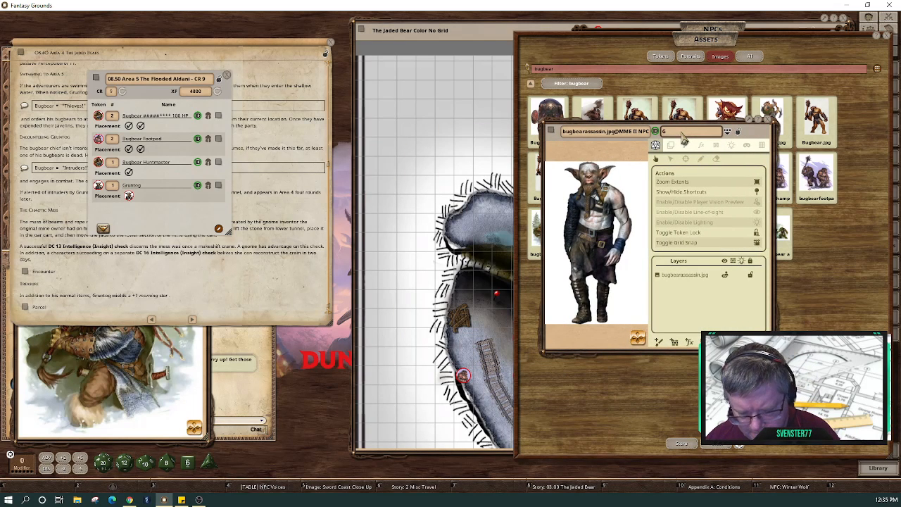
{"action": "left_click", "coordinate": [656, 132]}
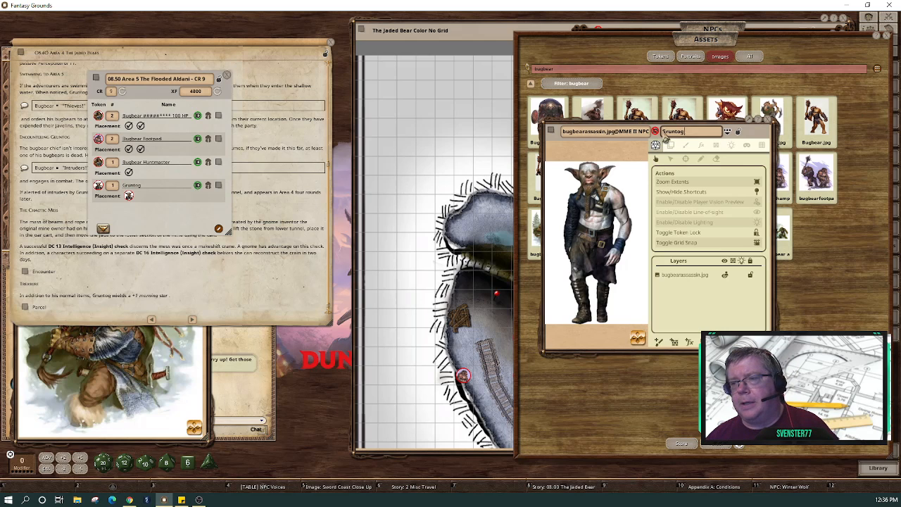
{"action": "left_click", "coordinate": [737, 134]}
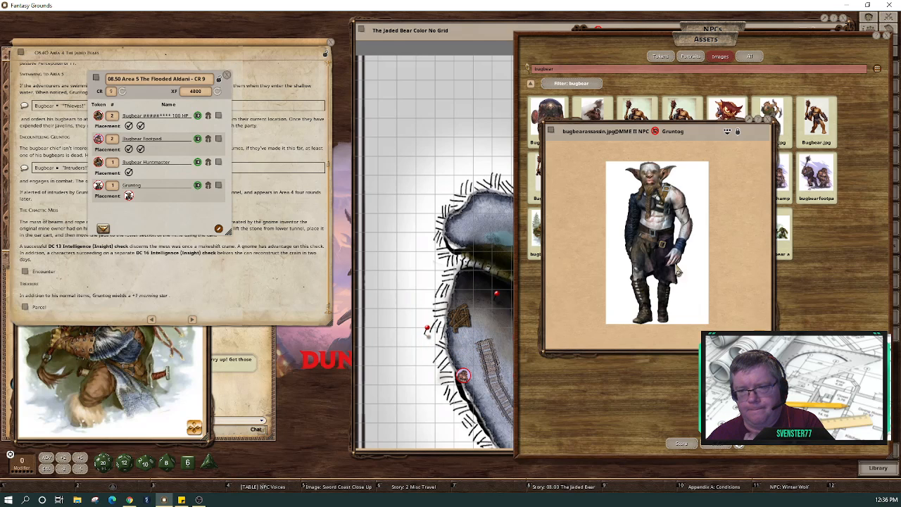
{"action": "left_click", "coordinate": [771, 123]}
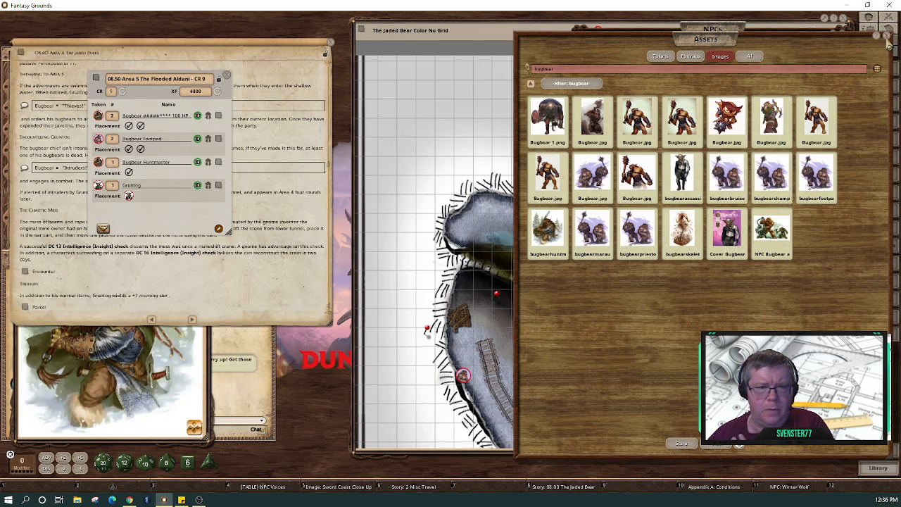
Place Gruntog's token beside the wooden beams at the dark tunnel end, then lock the encounter, pin it to the map and close it.
{"action": "left_click", "coordinate": [470, 314]}
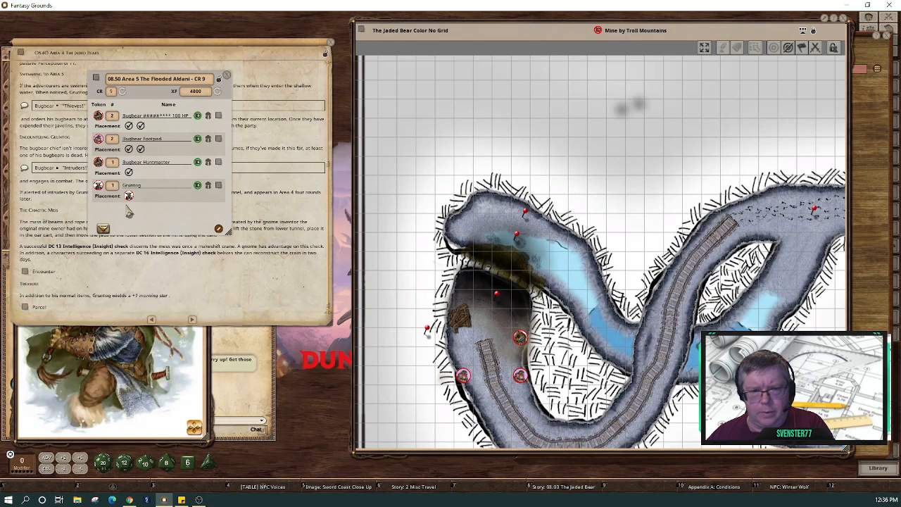
{"action": "left_click_drag", "start_coordinate": [129, 196], "coordinate": [483, 318]}
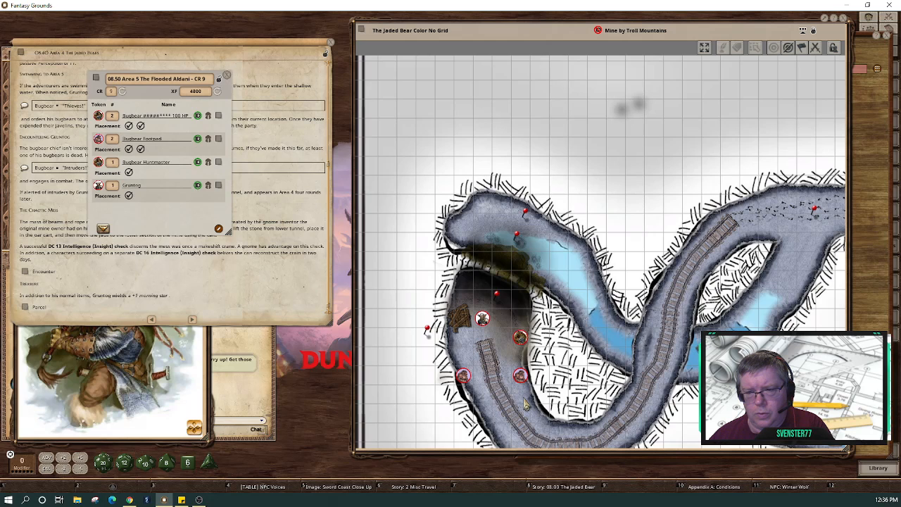
{"action": "left_click_drag", "start_coordinate": [486, 325], "coordinate": [482, 299]}
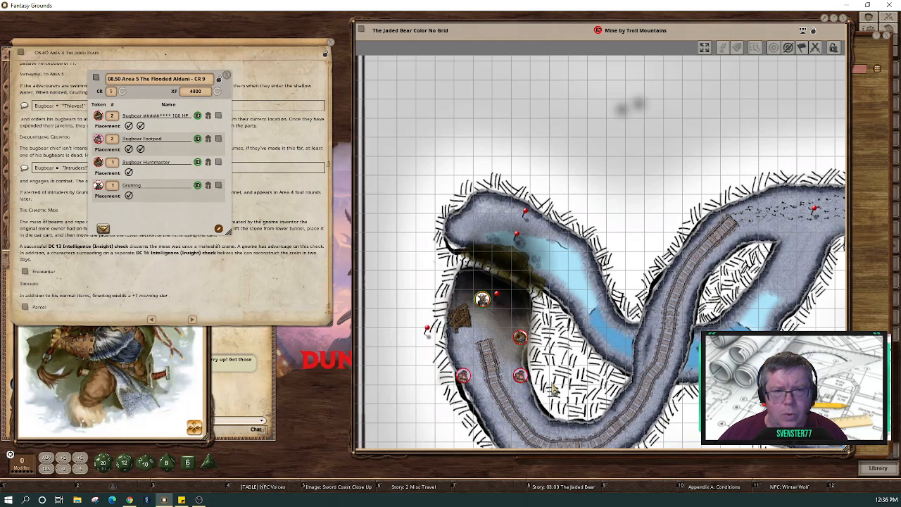
{"action": "left_click", "coordinate": [219, 83]}
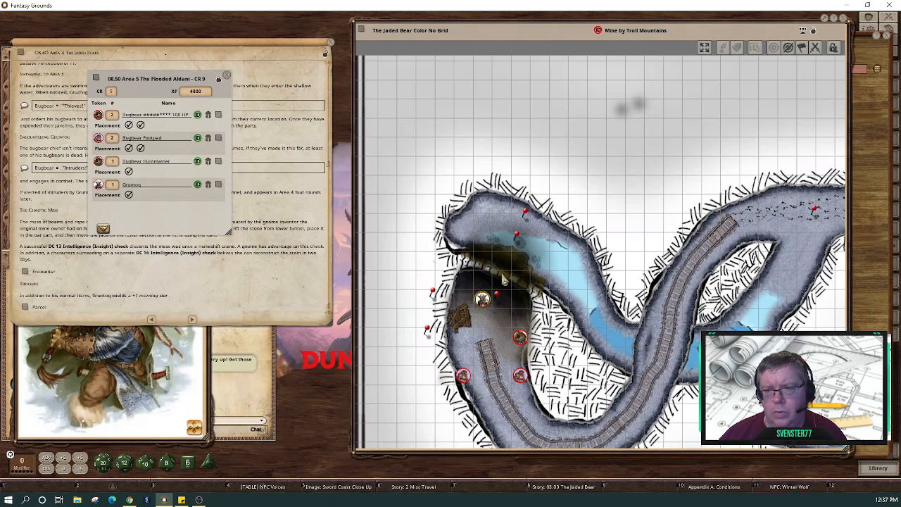
{"action": "left_click", "coordinate": [226, 76]}
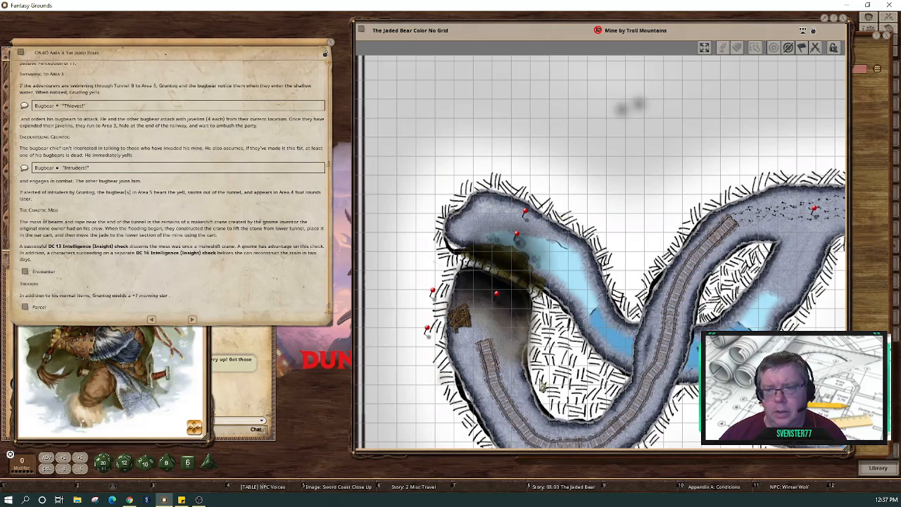
Close the Area 4 story, open and widen the Area 6 The Secret Treasure story to review its text, and close it.
{"action": "left_click_drag", "start_coordinate": [705, 347], "coordinate": [500, 272]}
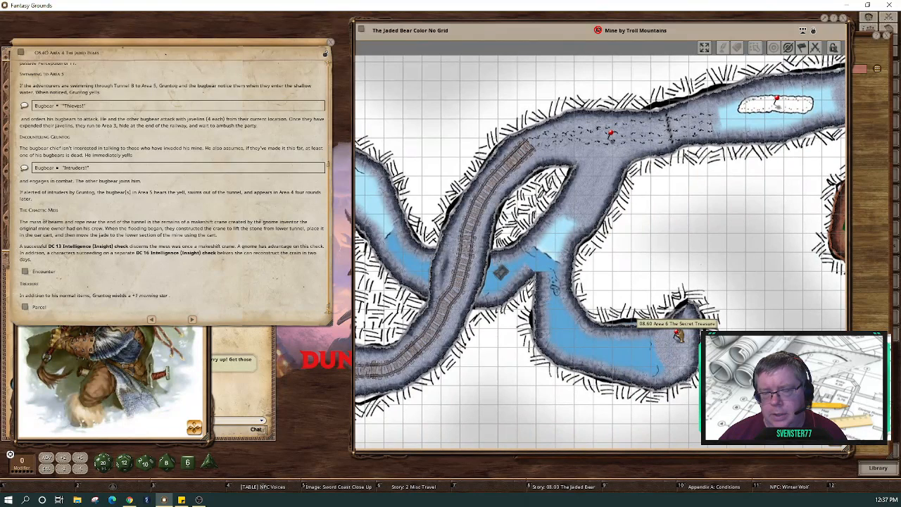
{"action": "double_click", "coordinate": [674, 333]}
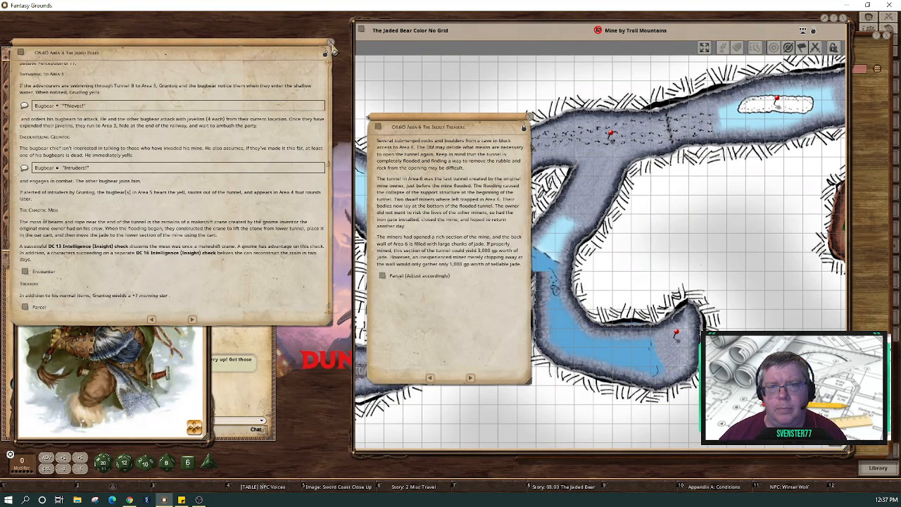
{"action": "left_click", "coordinate": [332, 48]}
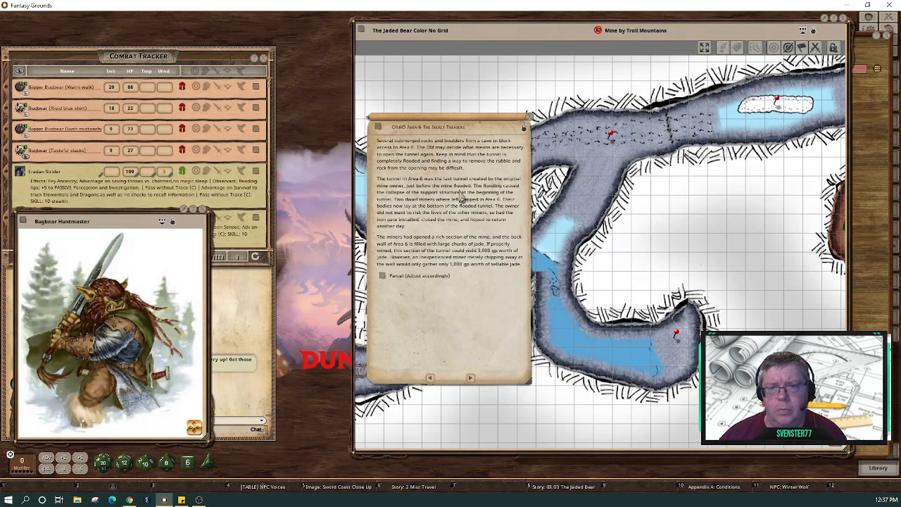
{"action": "left_click_drag", "start_coordinate": [487, 275], "coordinate": [308, 238]}
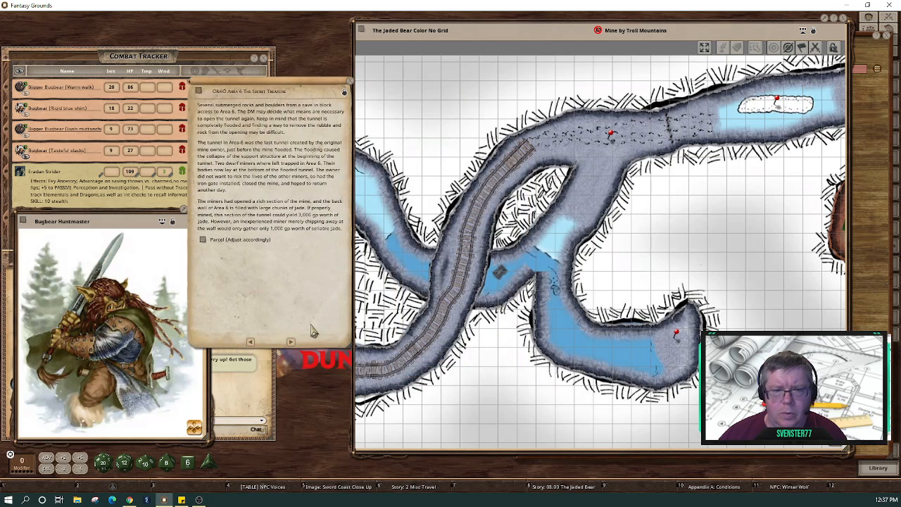
{"action": "left_click_drag", "start_coordinate": [315, 331], "coordinate": [271, 322]}
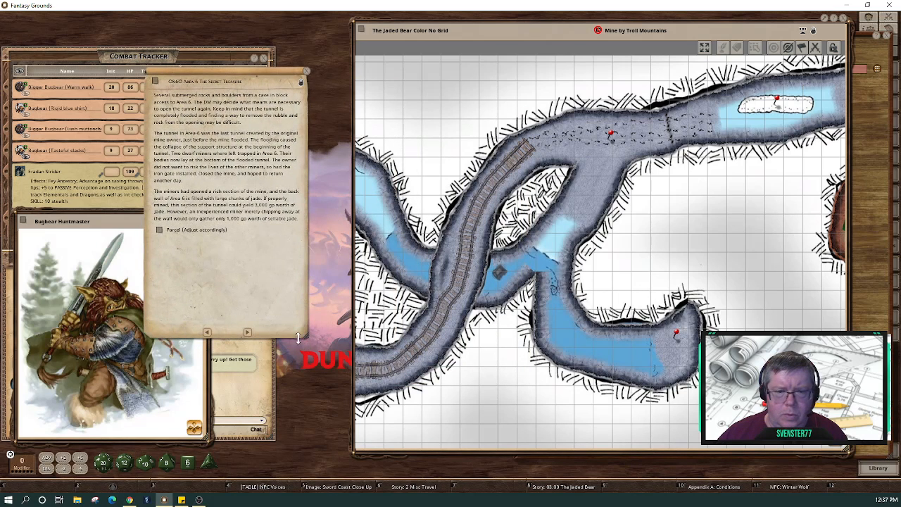
{"action": "left_click_drag", "start_coordinate": [306, 338], "coordinate": [420, 261]}
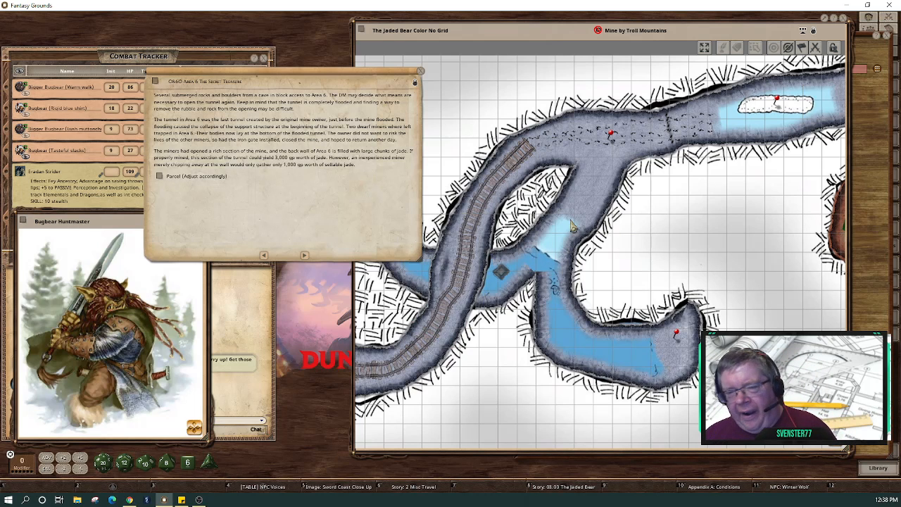
{"action": "left_click", "coordinate": [420, 72]}
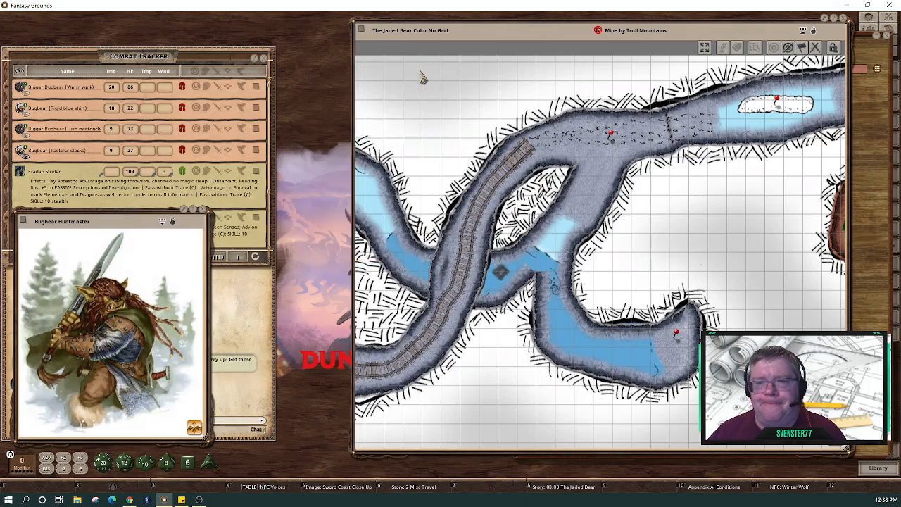
Move the map aside, bring the asset library forward, and search the token assets for bug.
{"action": "left_click_drag", "start_coordinate": [525, 58], "coordinate": [457, 55]}
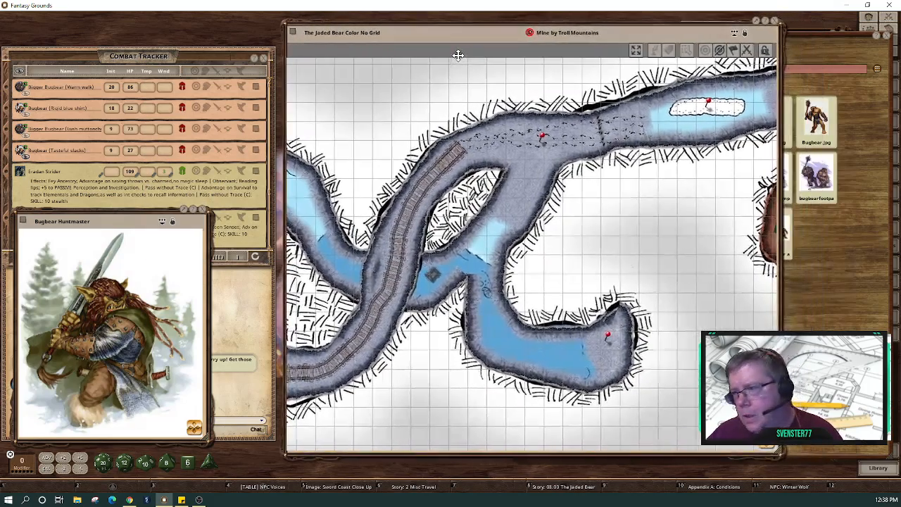
{"action": "left_click", "coordinate": [822, 314]}
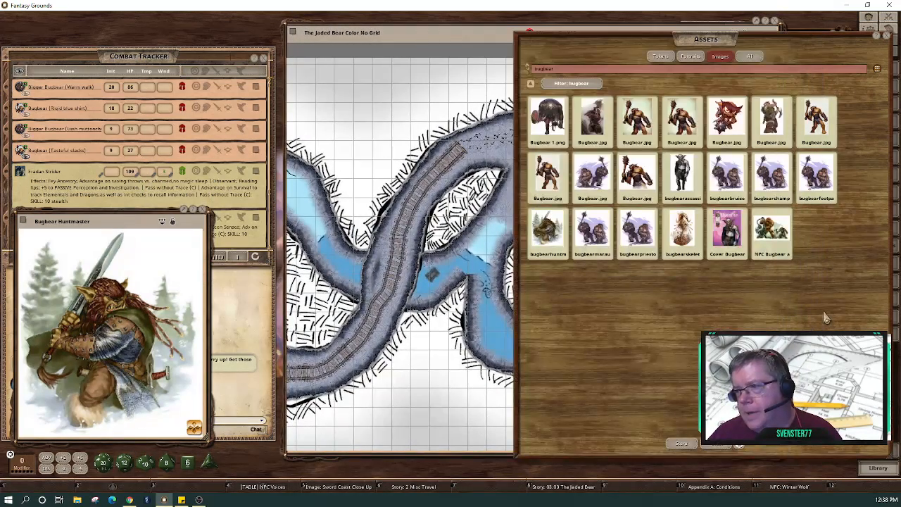
{"action": "left_click", "coordinate": [659, 59]}
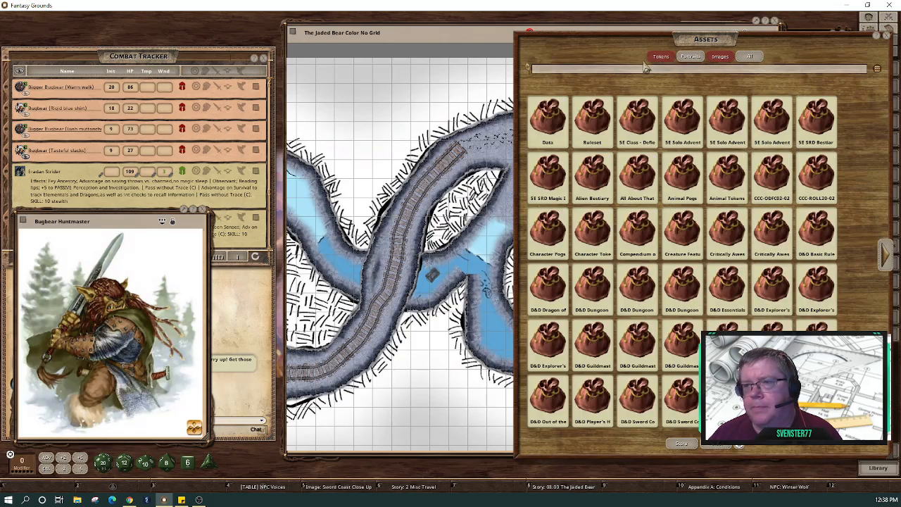
{"action": "left_click", "coordinate": [646, 70]}
{"action": "type", "text": "b"}
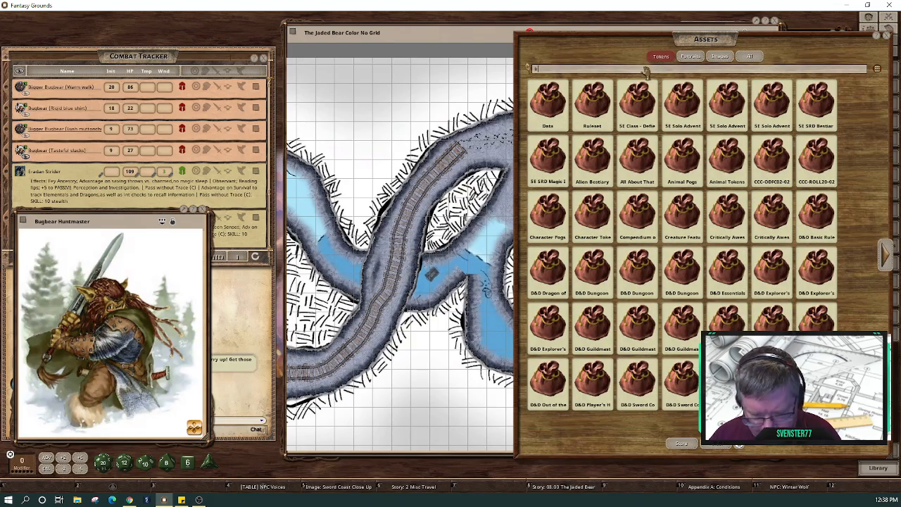
{"action": "type", "text": "ug"}
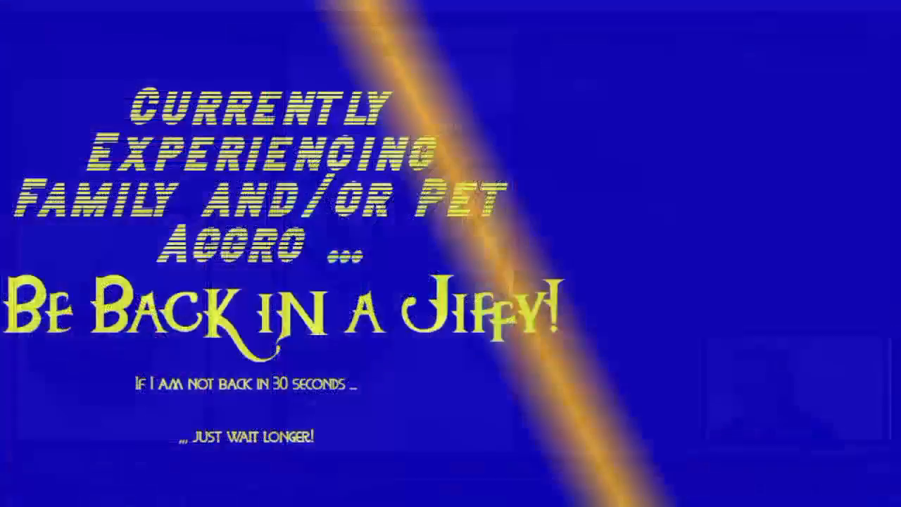
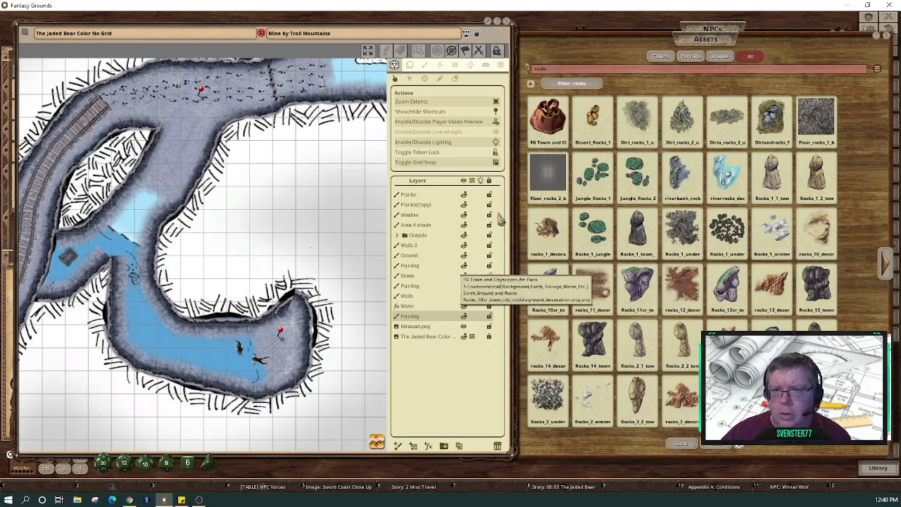
Stamp a 3.0 by 3.0 pile of Rocks_2_under across the flooded tunnel leading to Area 6.
{"action": "left_click", "coordinate": [427, 66]}
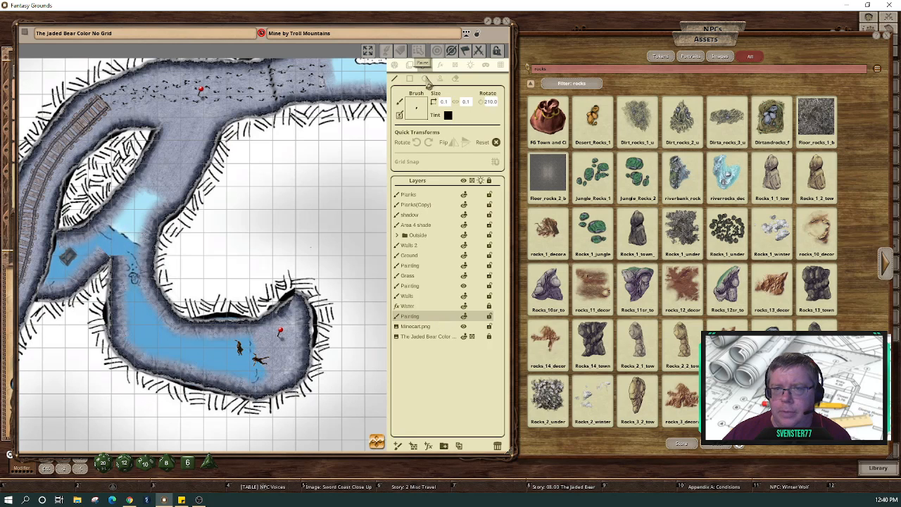
{"action": "left_click_drag", "start_coordinate": [532, 357], "coordinate": [417, 108]}
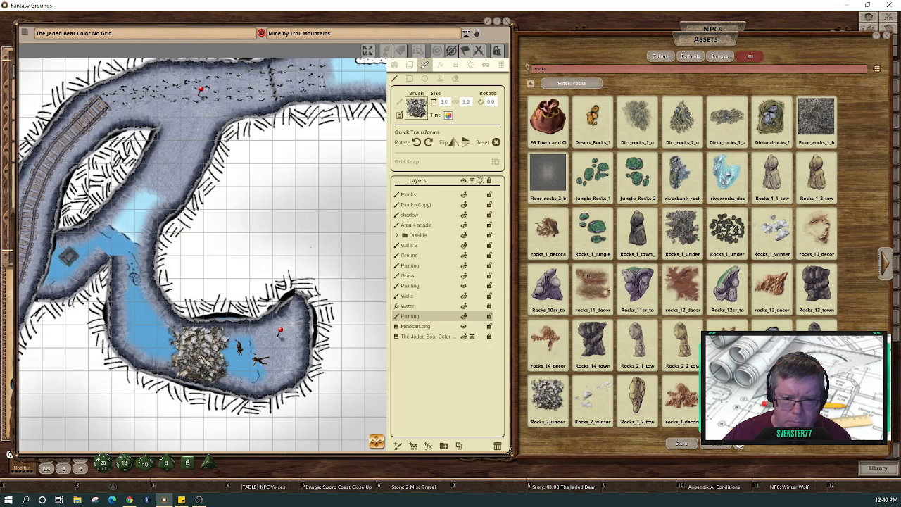
{"action": "left_click", "coordinate": [200, 353]}
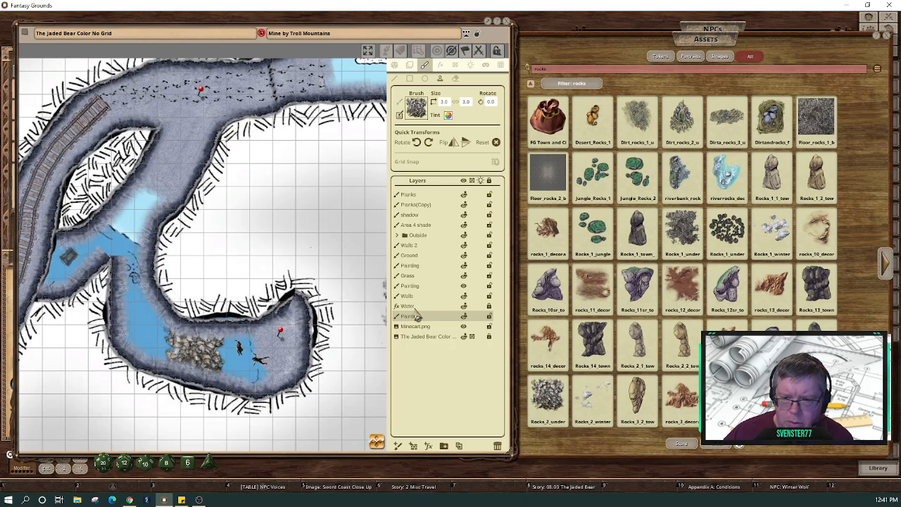
Try the rock pile's Painting layer above Water, return it below, and reorder the layers so Water sits above Walls.
{"action": "left_click", "coordinate": [409, 64]}
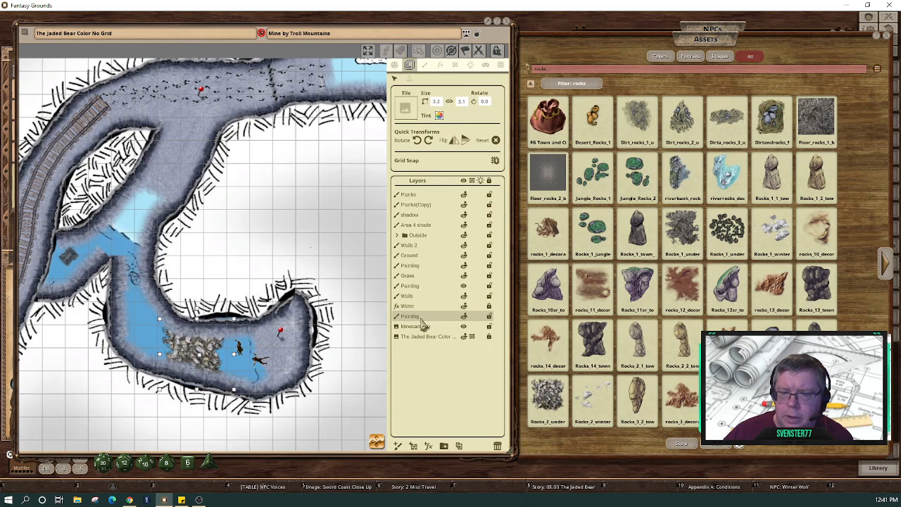
{"action": "left_click_drag", "start_coordinate": [415, 317], "coordinate": [406, 310]}
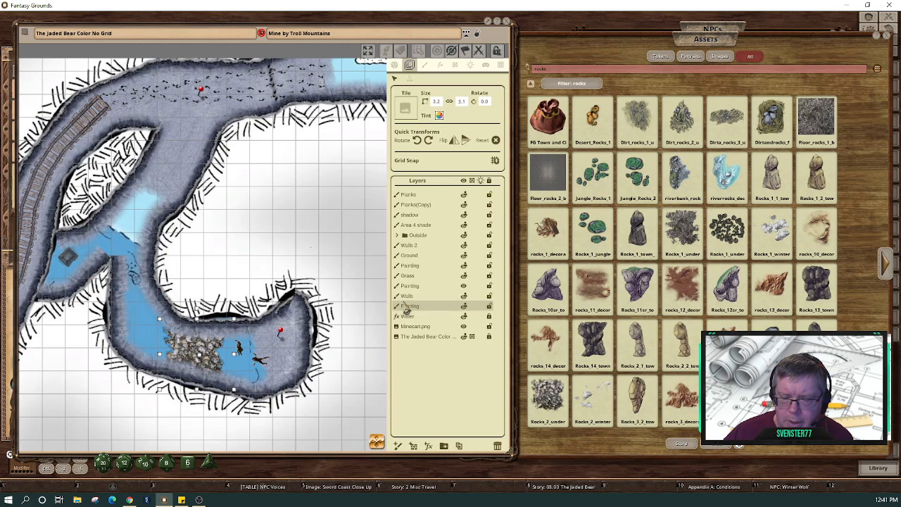
{"action": "left_click_drag", "start_coordinate": [406, 310], "coordinate": [411, 319]}
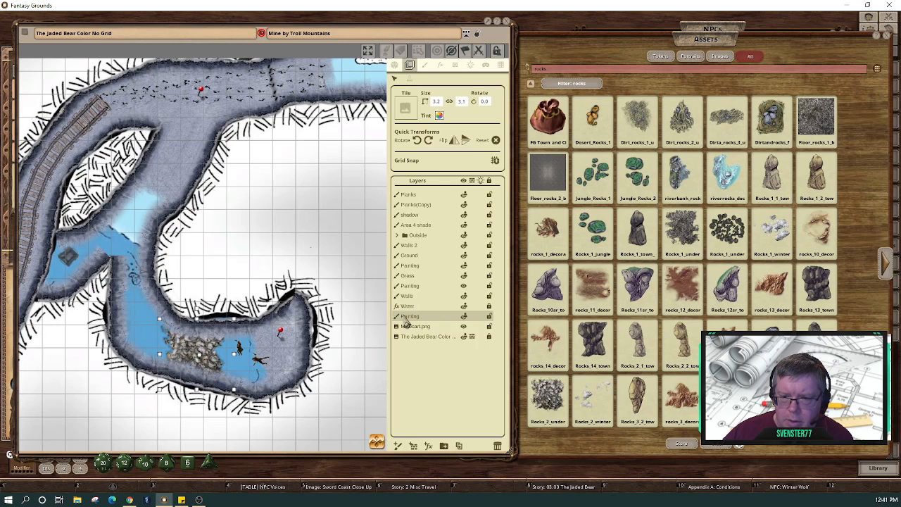
{"action": "left_click_drag", "start_coordinate": [403, 303], "coordinate": [403, 317]}
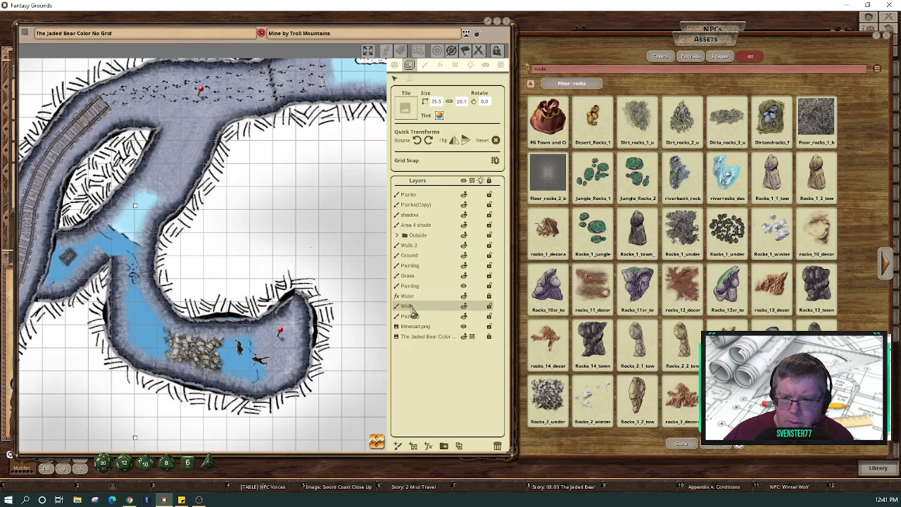
Move the Walls layer below the rock pile's Painting layer and draw a narrow terrain rectangle across the rock pile.
{"action": "left_click_drag", "start_coordinate": [406, 310], "coordinate": [410, 319]}
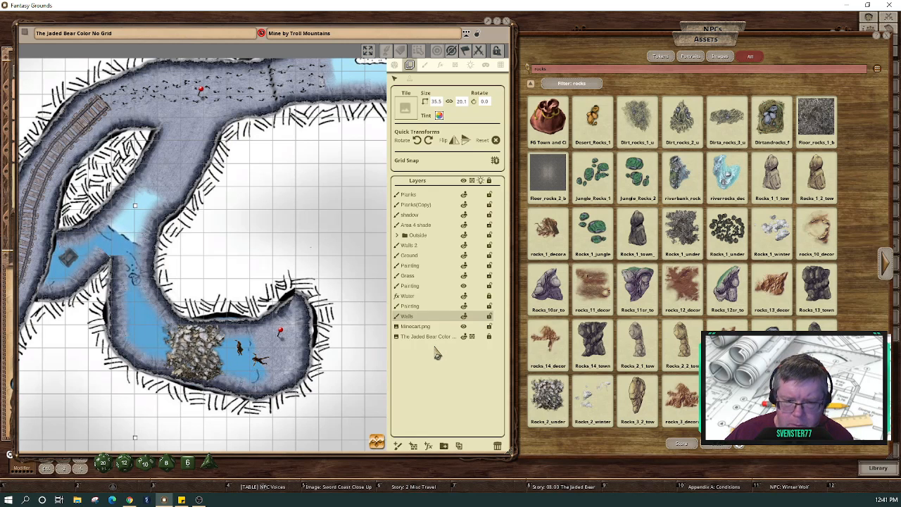
{"action": "left_click", "coordinate": [455, 65]}
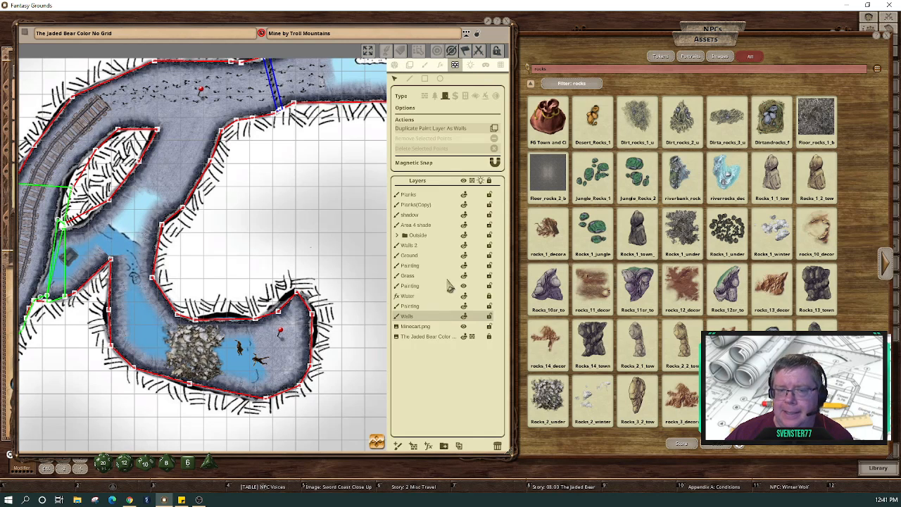
{"action": "left_click", "coordinate": [435, 97]}
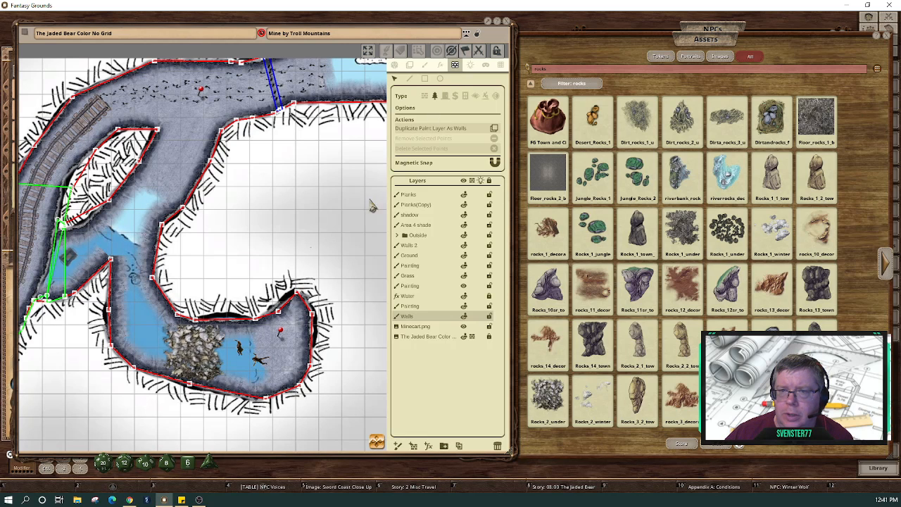
{"action": "left_click", "coordinate": [424, 78]}
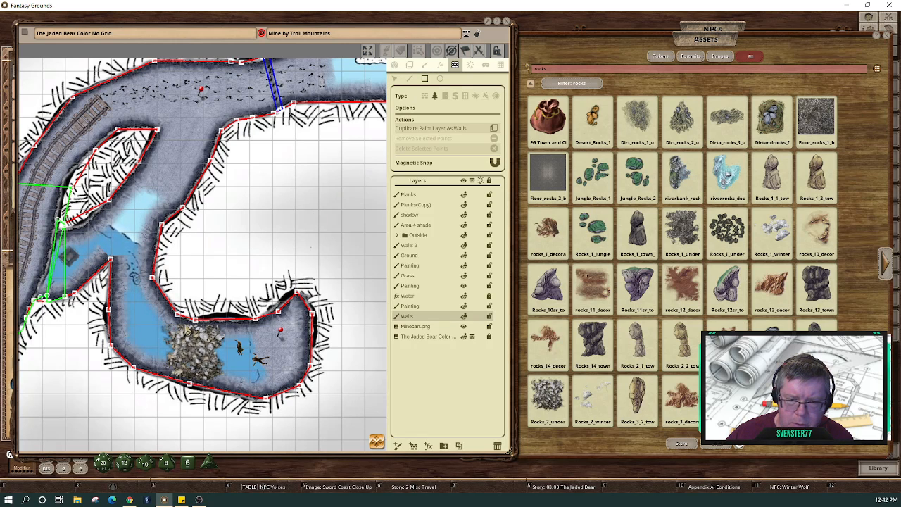
{"action": "left_click_drag", "start_coordinate": [187, 329], "coordinate": [191, 346]}
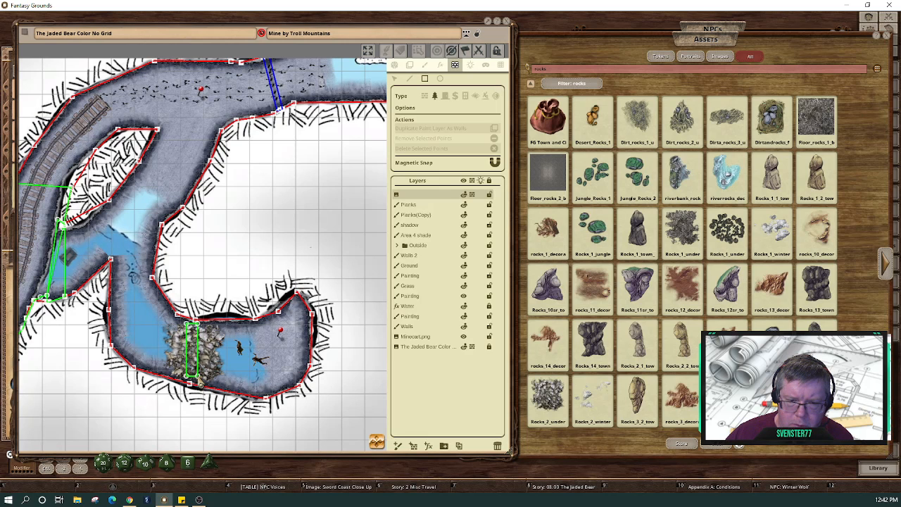
Stretch the terrain rectangle's corner points to meet both tunnel walls, then finish editing the map.
{"action": "left_click", "coordinate": [394, 79]}
{"action": "scroll", "coordinate": [202, 354], "scroll_direction": "up", "scroll_amount": 2}
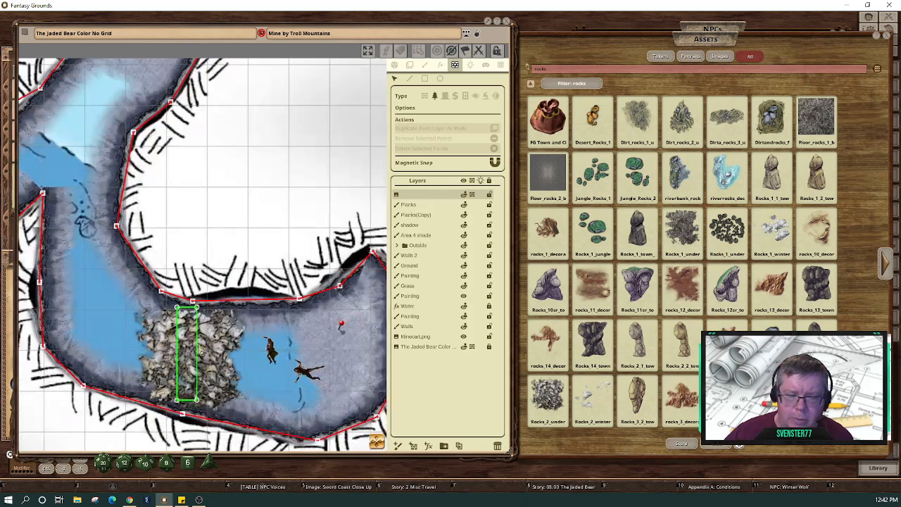
{"action": "left_click", "coordinate": [177, 306]}
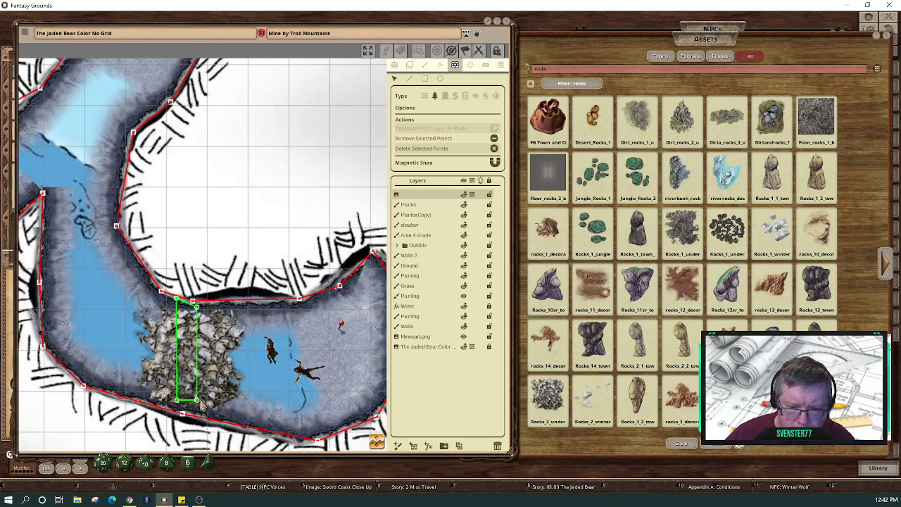
{"action": "left_click_drag", "start_coordinate": [204, 408], "coordinate": [205, 410]}
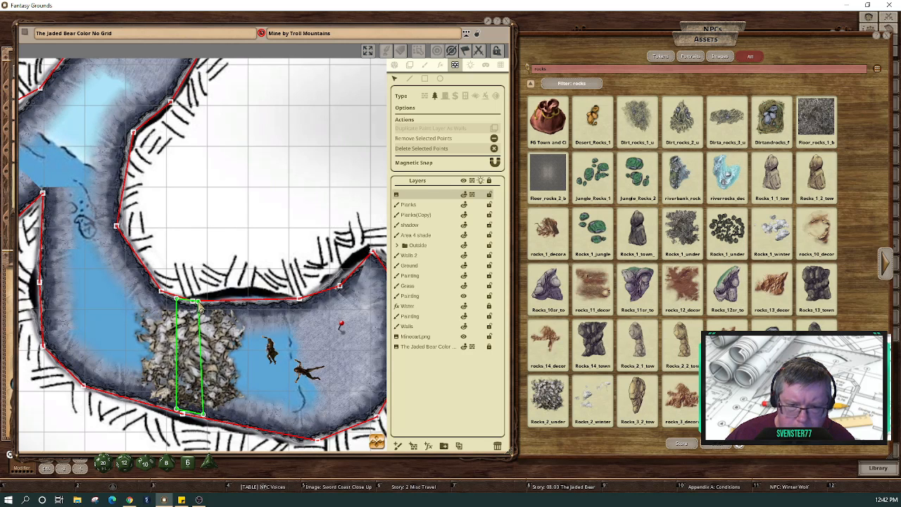
{"action": "left_click", "coordinate": [270, 406]}
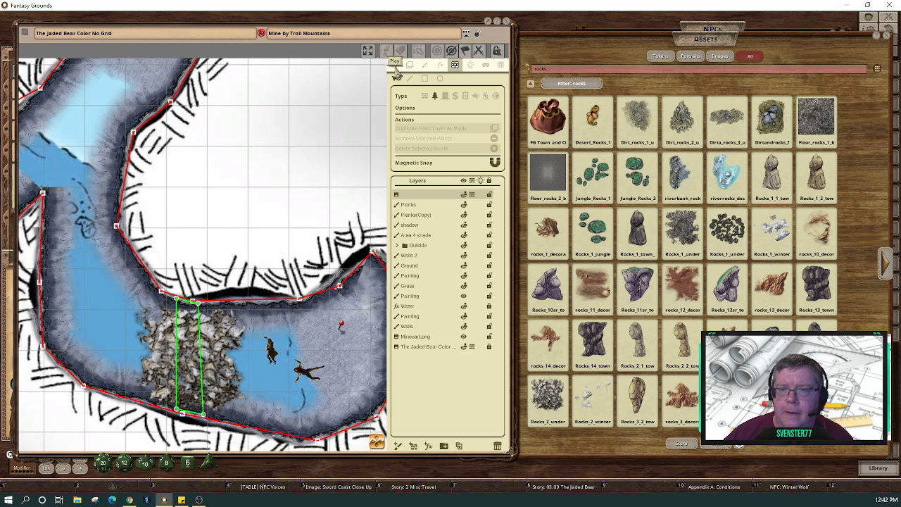
{"action": "left_click", "coordinate": [396, 69]}
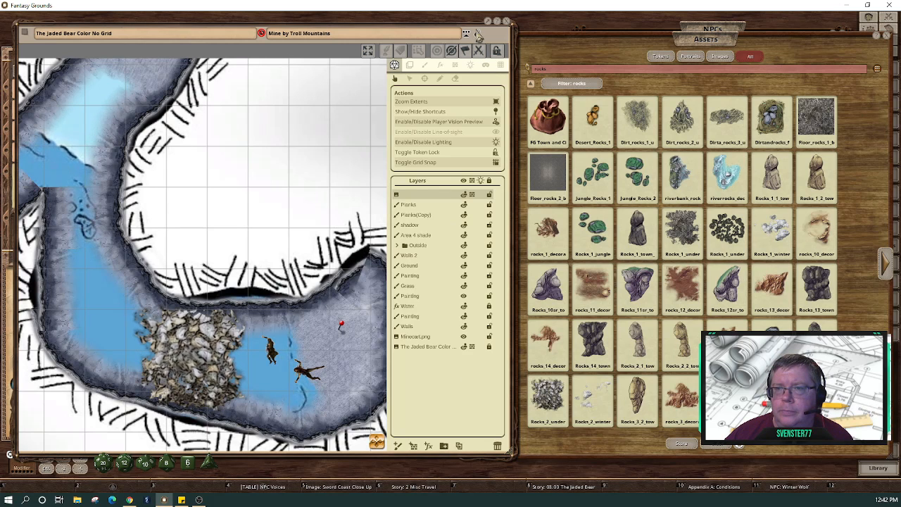
{"action": "left_click", "coordinate": [478, 34]}
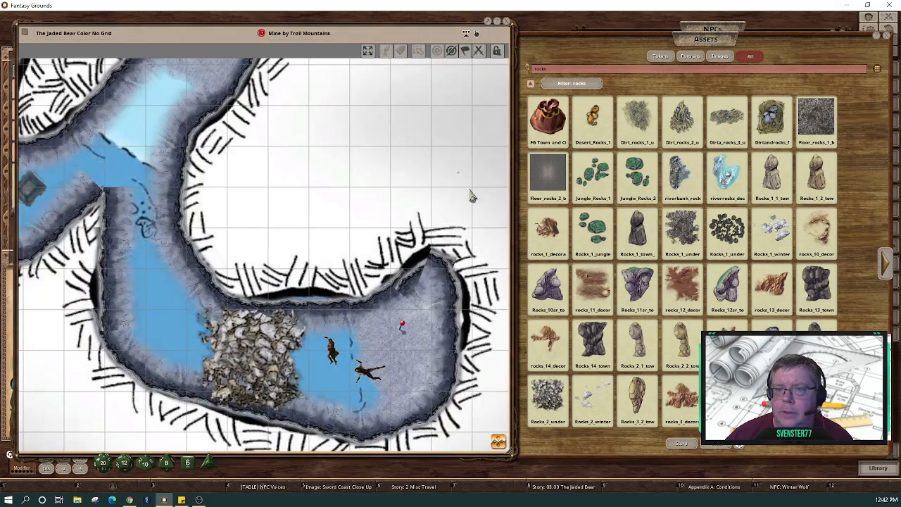
Bring the western caves of the mine into view and search all assets for torch.
{"action": "scroll", "coordinate": [391, 282], "scroll_direction": "down", "scroll_amount": 7}
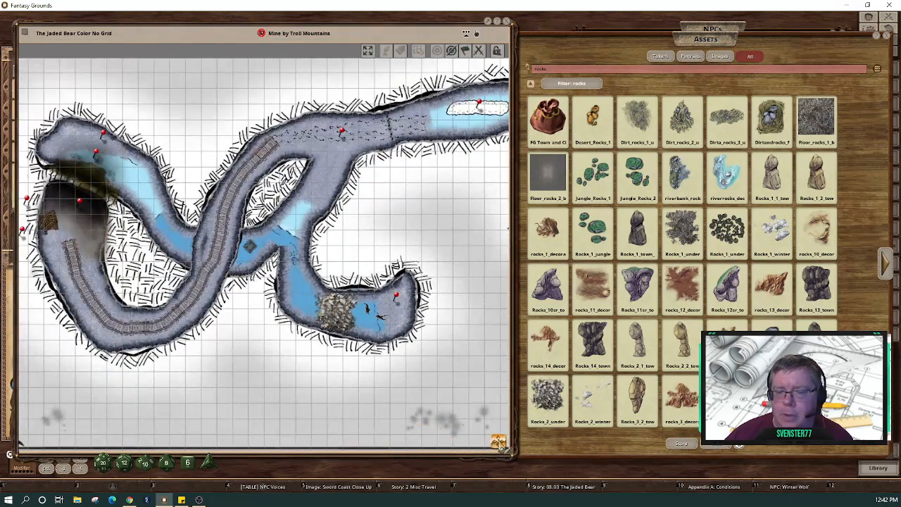
{"action": "left_click_drag", "start_coordinate": [498, 441], "coordinate": [485, 420]}
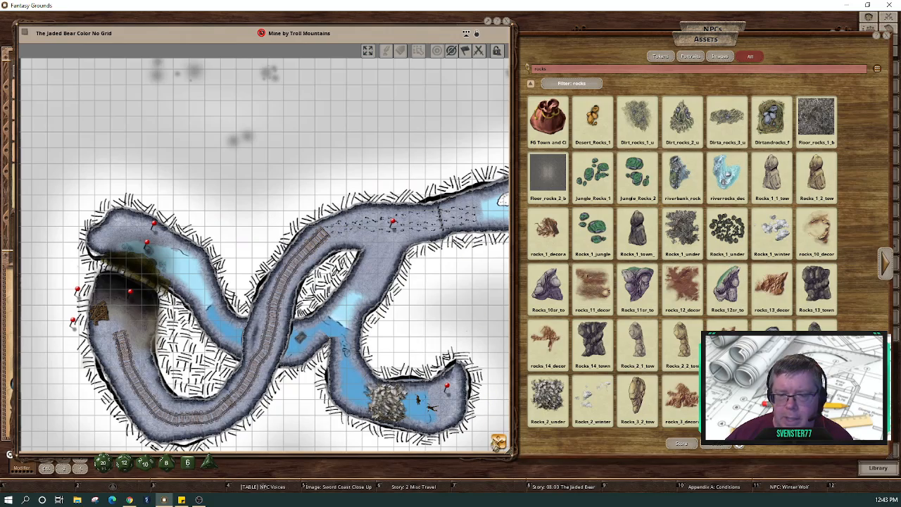
{"action": "left_click_drag", "start_coordinate": [498, 441], "coordinate": [510, 461]}
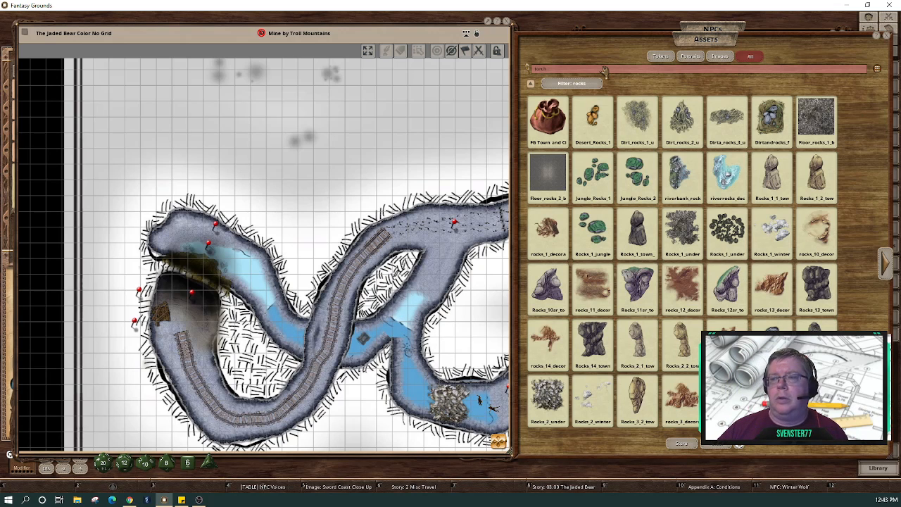
{"action": "key", "text": "Return"}
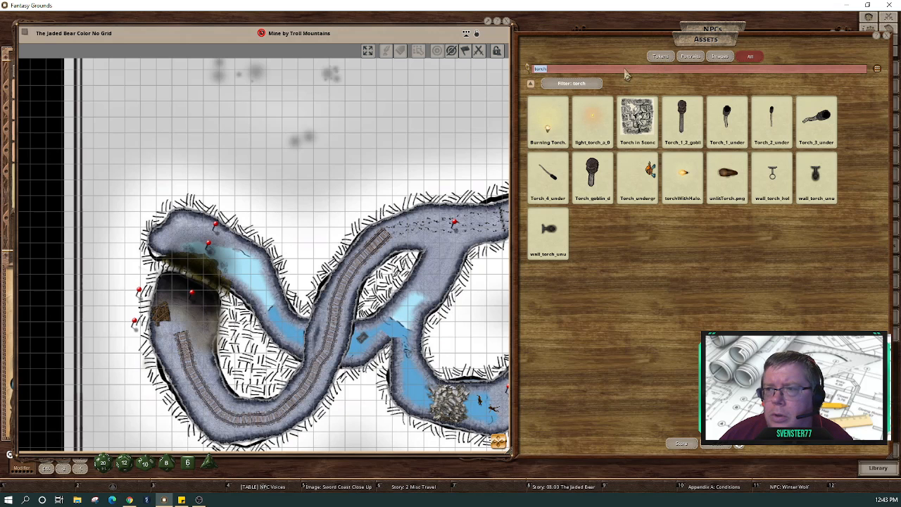
Stamp a 1.0 by 1.0 Burning Torch, flipped vertically, on the Area 4 shade layer at the northwestern cave's upper wall.
{"action": "left_click", "coordinate": [478, 34]}
{"action": "left_click", "coordinate": [410, 65]}
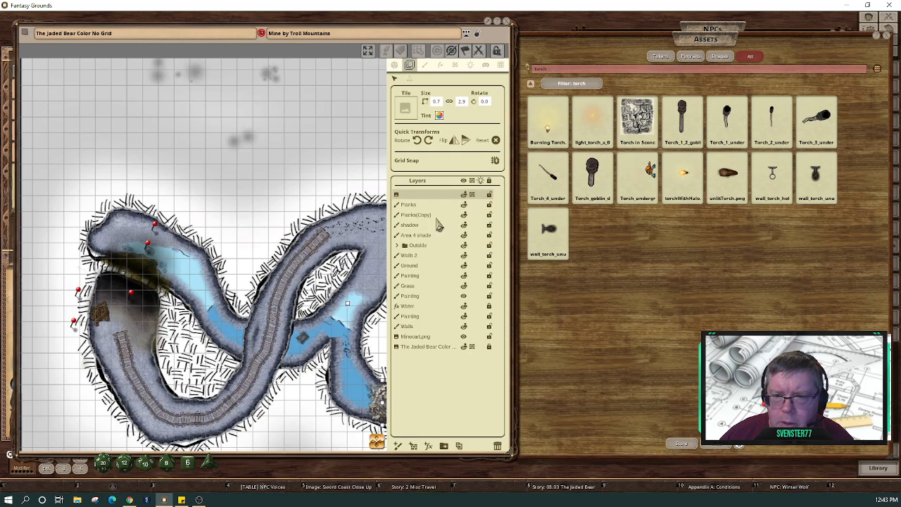
{"action": "left_click", "coordinate": [414, 235]}
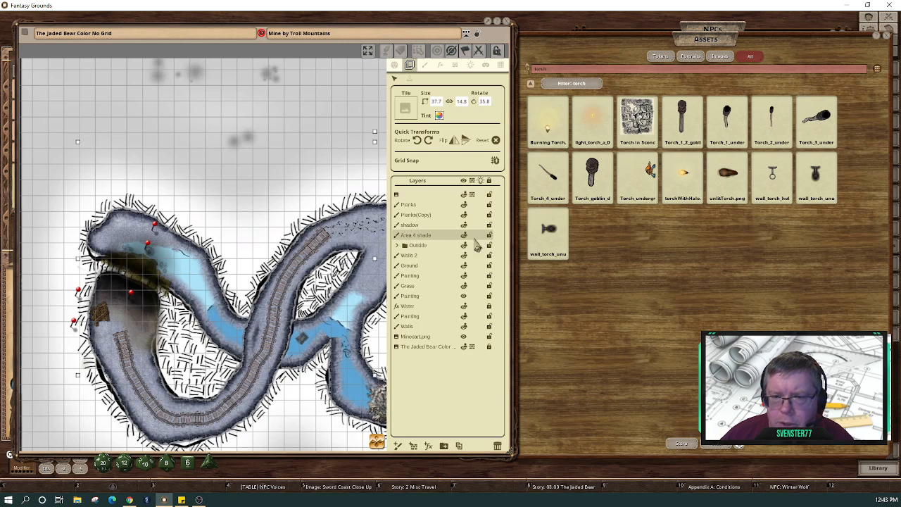
{"action": "left_click", "coordinate": [425, 65]}
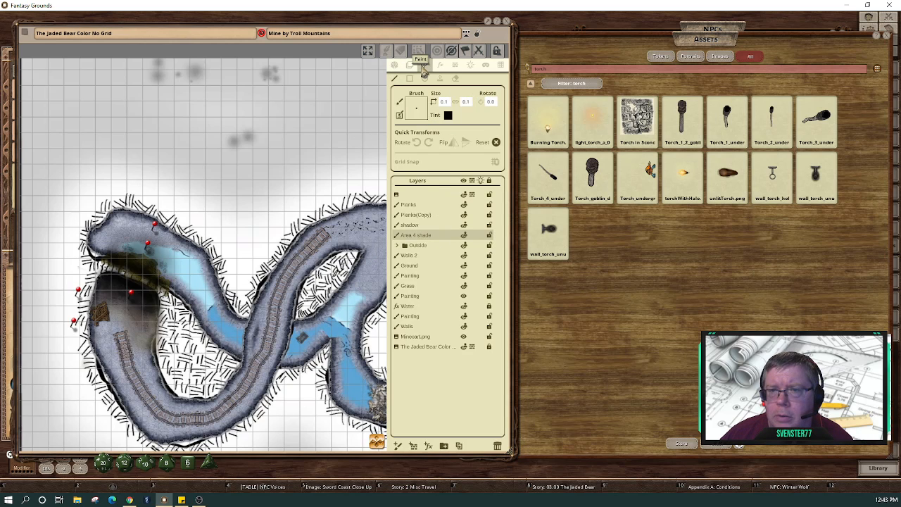
{"action": "left_click_drag", "start_coordinate": [550, 128], "coordinate": [424, 110]}
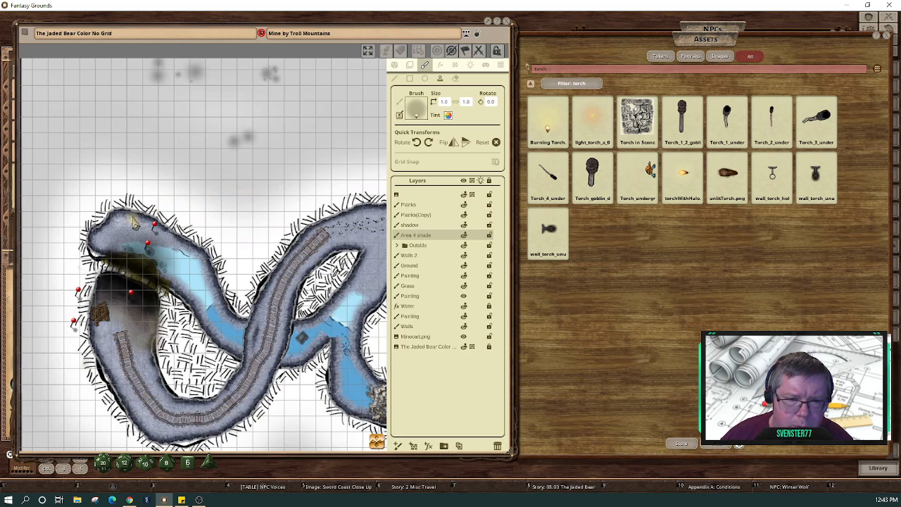
{"action": "left_click", "coordinate": [465, 142]}
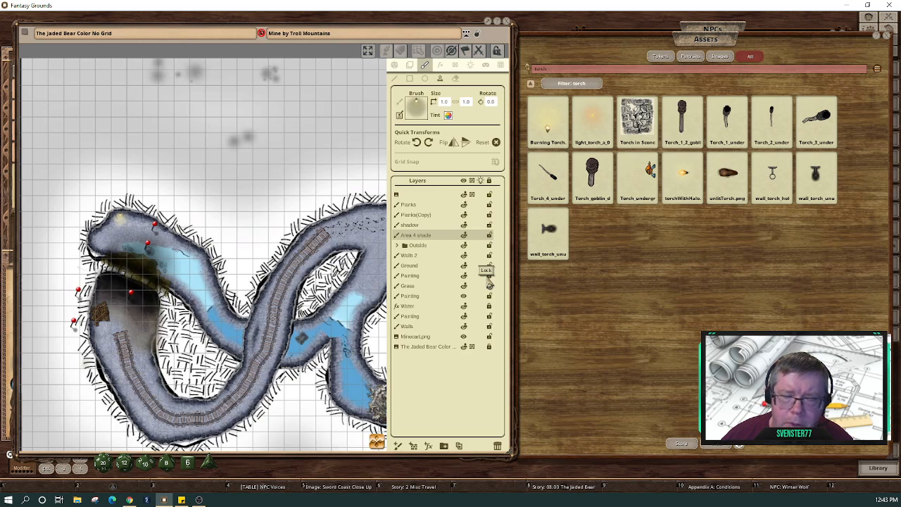
Add a light with the Torch preset on the stamped torch and finish editing the map.
{"action": "left_click", "coordinate": [470, 66]}
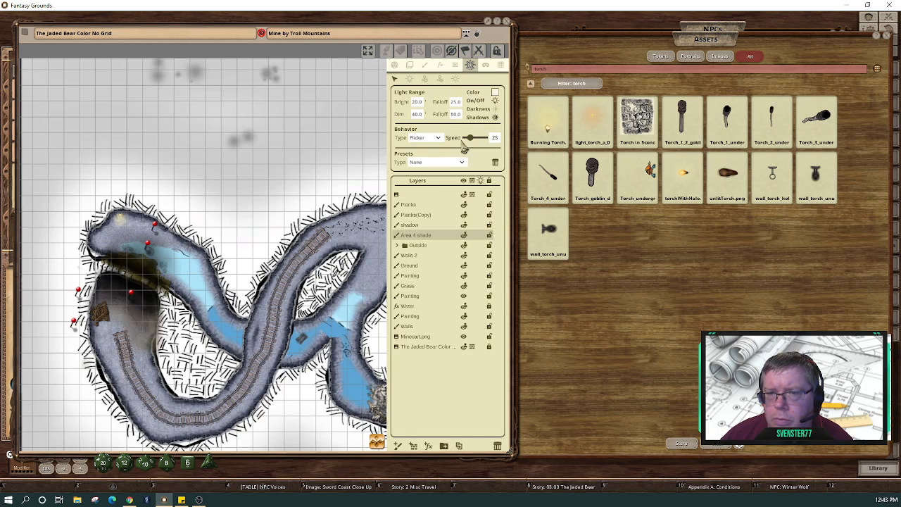
{"action": "left_click", "coordinate": [410, 79]}
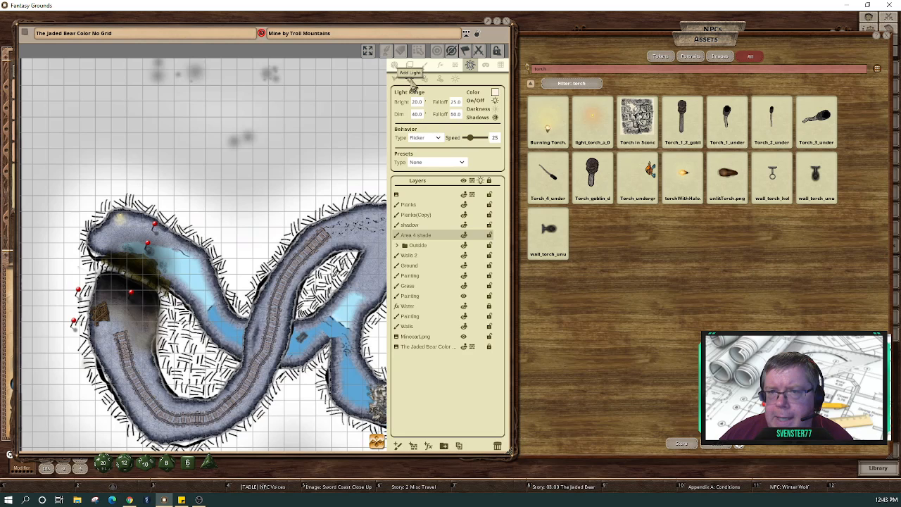
{"action": "left_click", "coordinate": [460, 161]}
{"action": "left_click", "coordinate": [425, 198]}
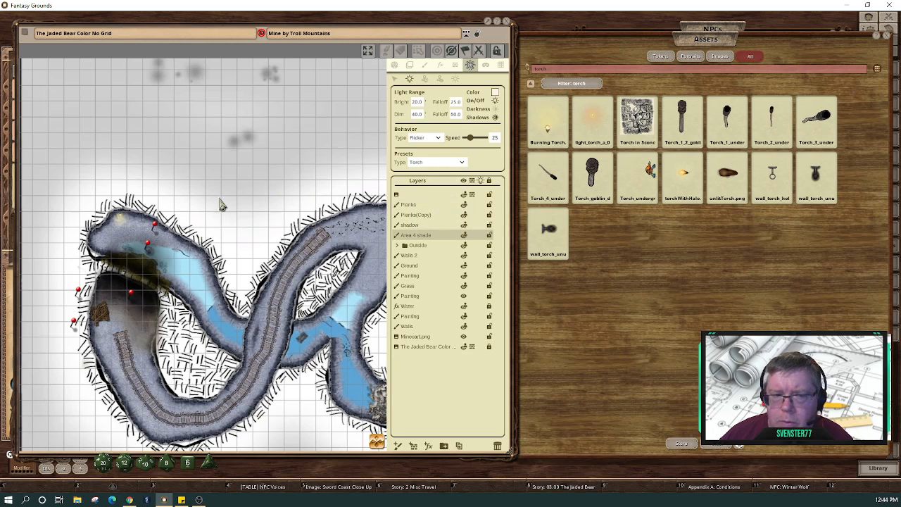
{"action": "left_click", "coordinate": [122, 220]}
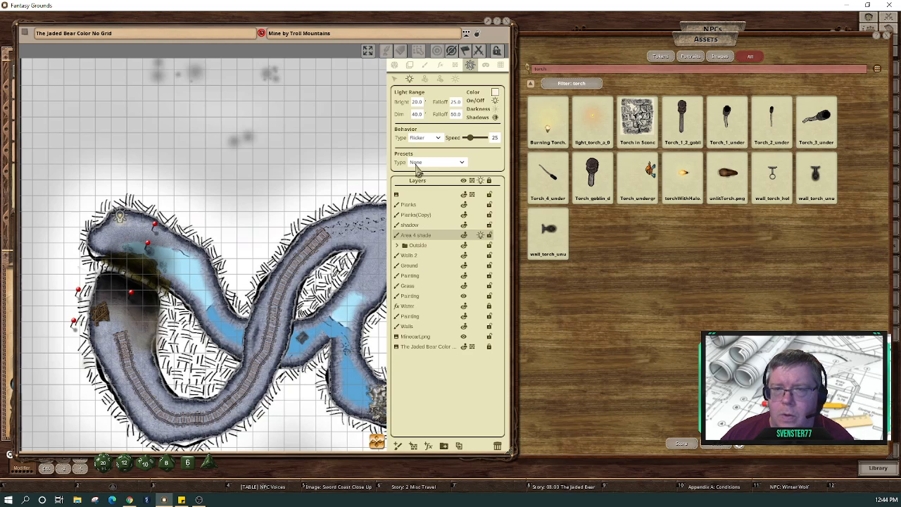
{"action": "left_click", "coordinate": [476, 33]}
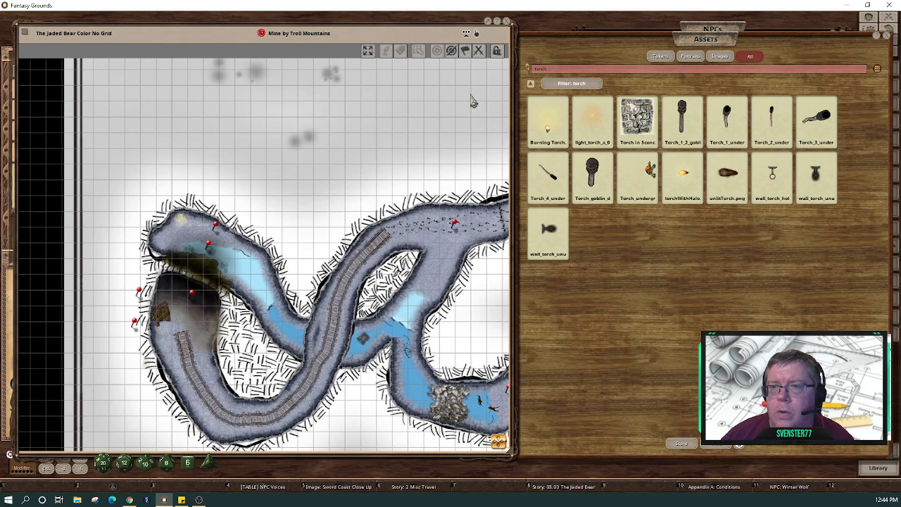
Move the Bigger Bugbear token from the camp cave through the entrance tunnel into the torch-lit northwestern cave to check lighting and vision.
{"action": "left_click", "coordinate": [476, 34]}
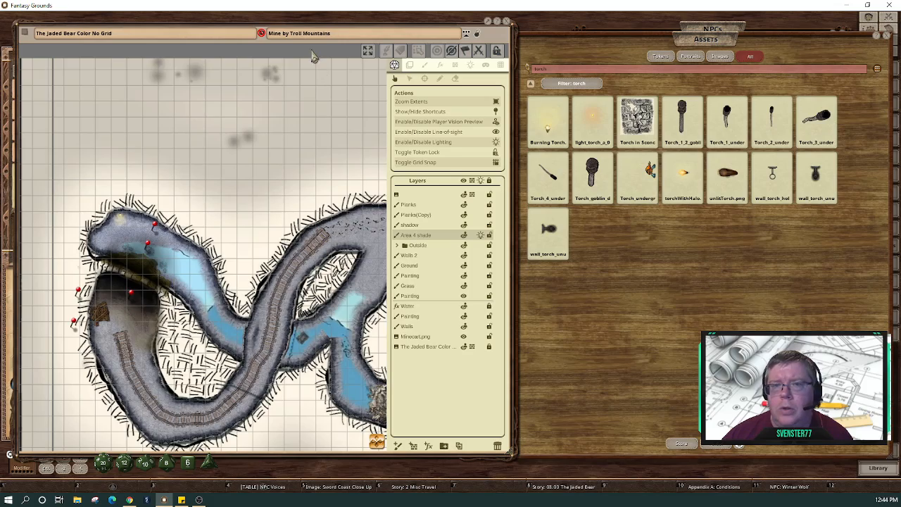
{"action": "scroll", "coordinate": [334, 278], "scroll_direction": "down", "scroll_amount": 3}
{"action": "left_click_drag", "start_coordinate": [378, 442], "coordinate": [418, 453]}
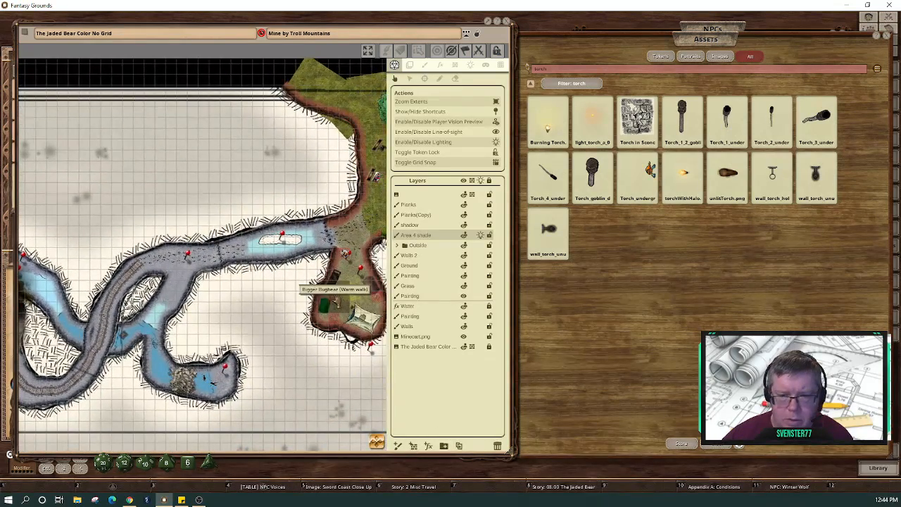
{"action": "left_click_drag", "start_coordinate": [336, 300], "coordinate": [333, 237]}
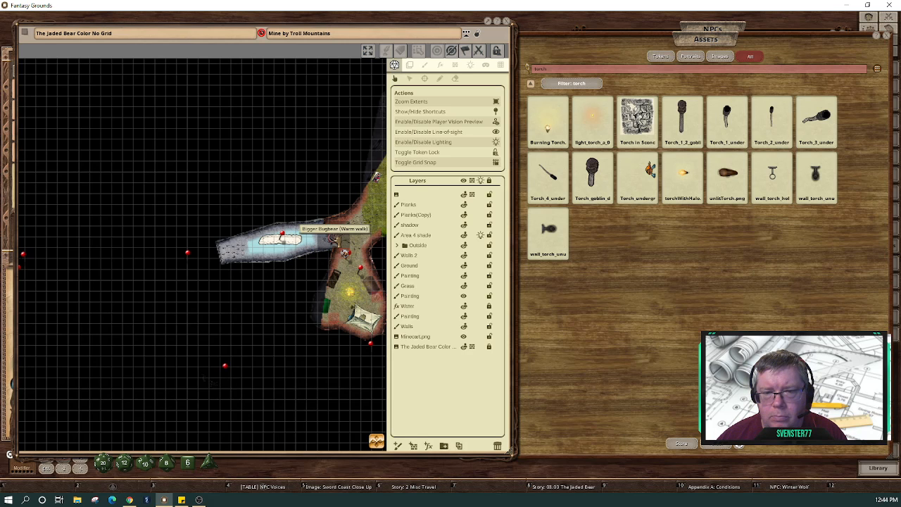
{"action": "left_click_drag", "start_coordinate": [333, 237], "coordinate": [230, 248]}
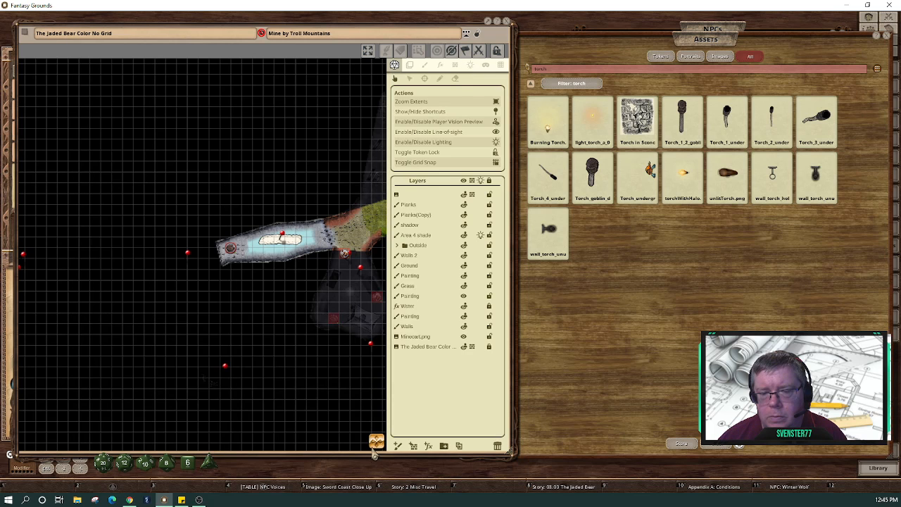
{"action": "left_click_drag", "start_coordinate": [377, 442], "coordinate": [330, 451]}
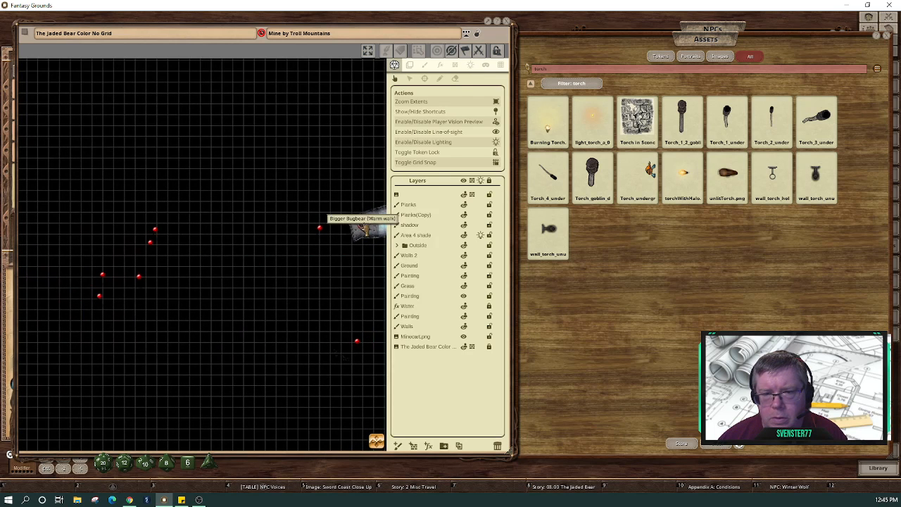
{"action": "left_click_drag", "start_coordinate": [364, 226], "coordinate": [167, 260]}
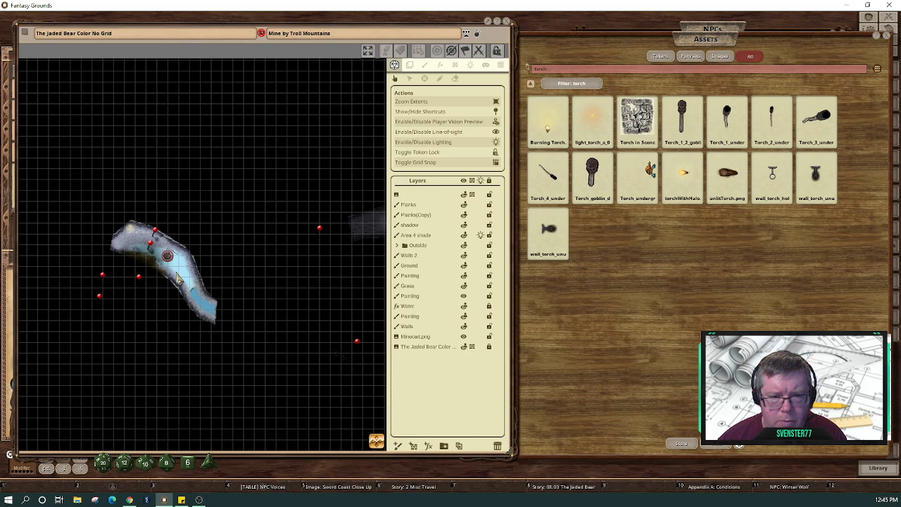
Select the topmost map layer and turn off its ambient light.
{"action": "left_click", "coordinate": [470, 64]}
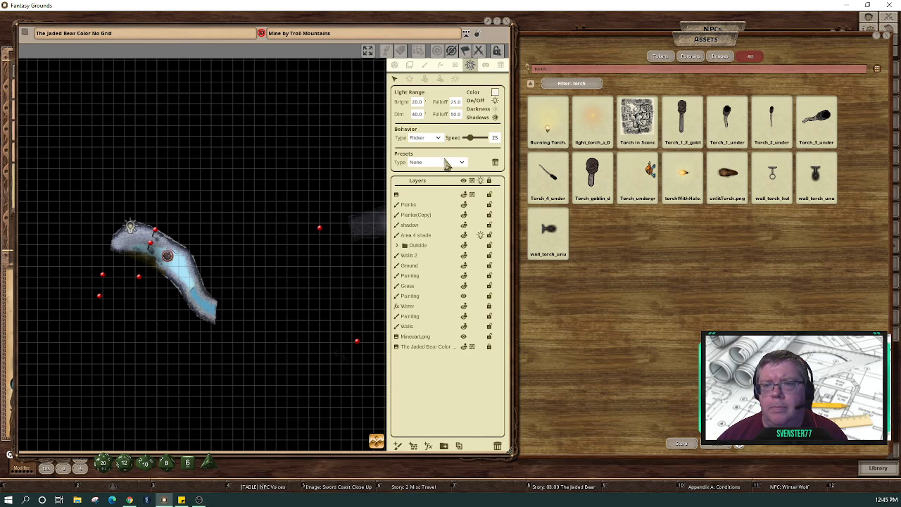
{"action": "left_click", "coordinate": [446, 196]}
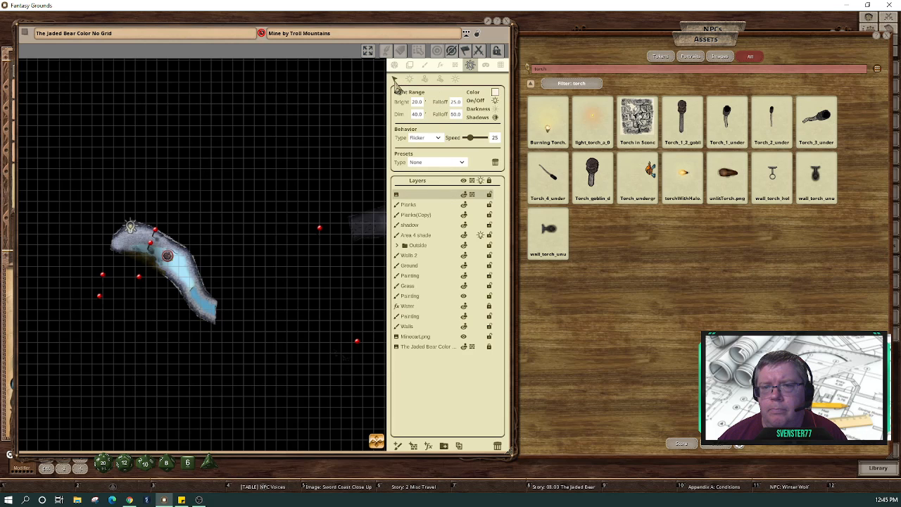
{"action": "left_click", "coordinate": [454, 66]}
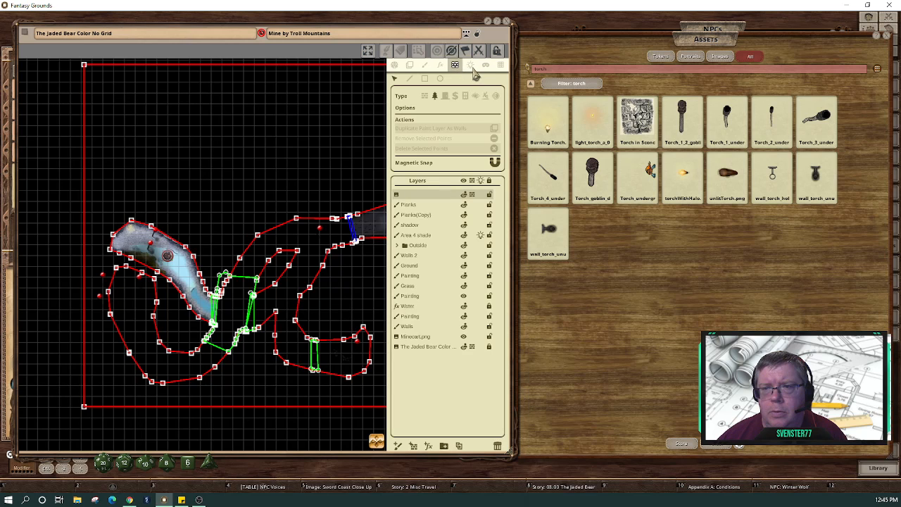
{"action": "left_click", "coordinate": [472, 68]}
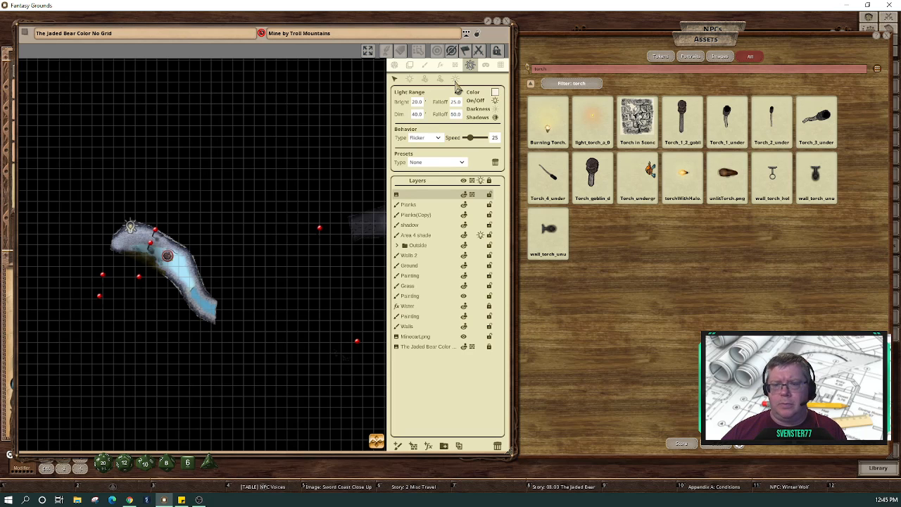
{"action": "left_click_drag", "start_coordinate": [379, 440], "coordinate": [404, 442]}
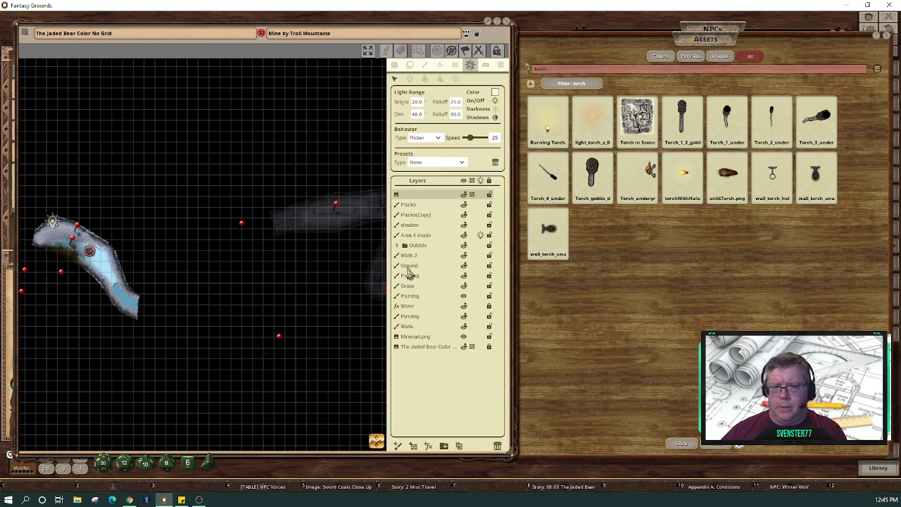
{"action": "left_click", "coordinate": [395, 65]}
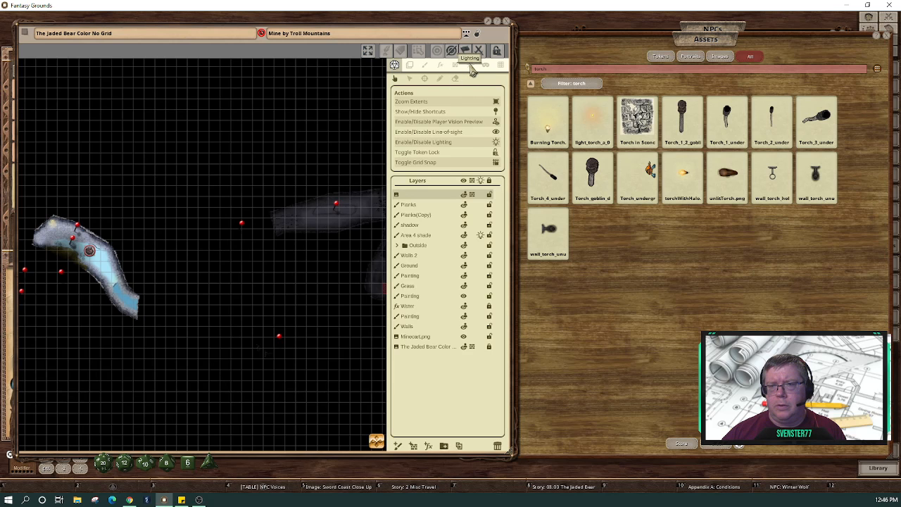
{"action": "left_click", "coordinate": [470, 64]}
{"action": "left_click", "coordinate": [456, 80]}
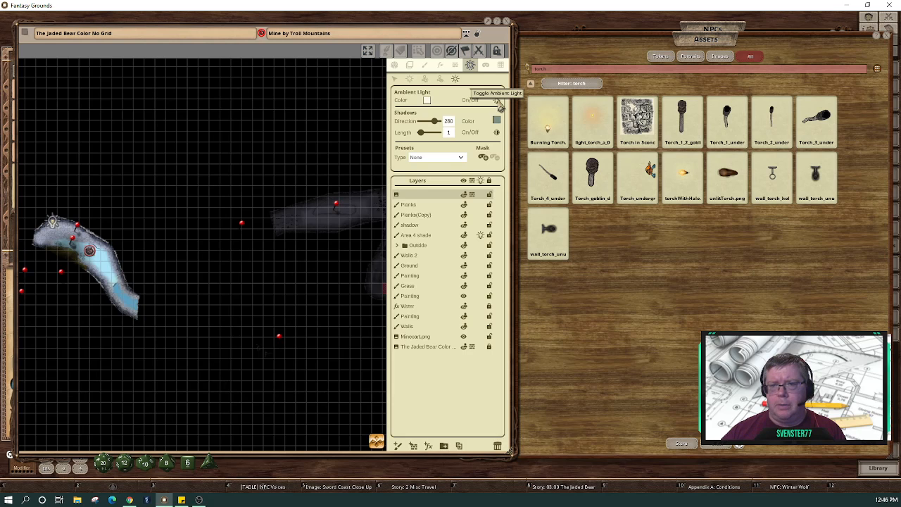
{"action": "left_click", "coordinate": [497, 101]}
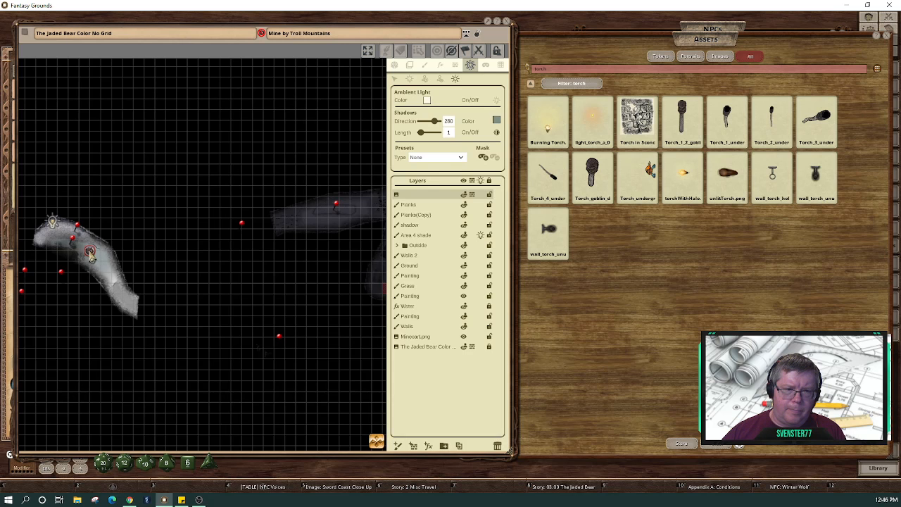
Move the Bigger Bugbear token one square east in the northwestern cave to check its vision without ambient light.
{"action": "scroll", "coordinate": [91, 255], "scroll_direction": "up", "scroll_amount": 5}
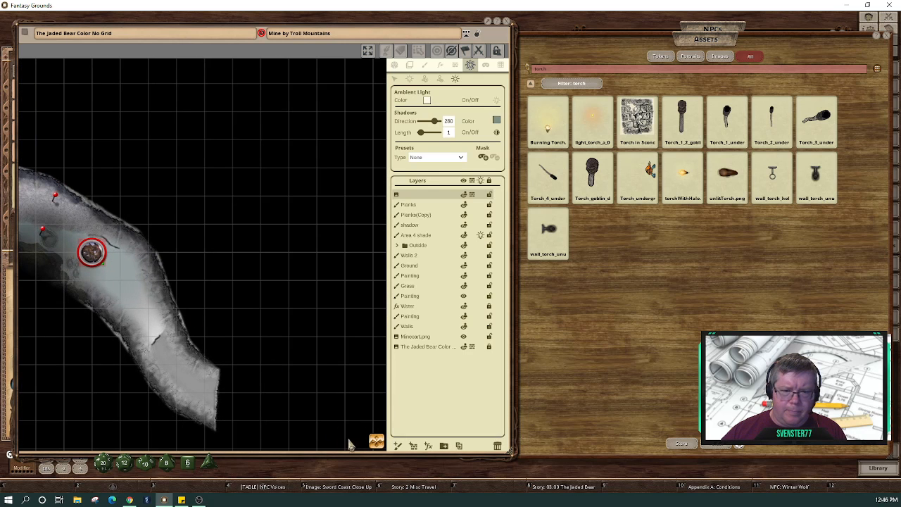
{"action": "left_click_drag", "start_coordinate": [378, 443], "coordinate": [337, 430]}
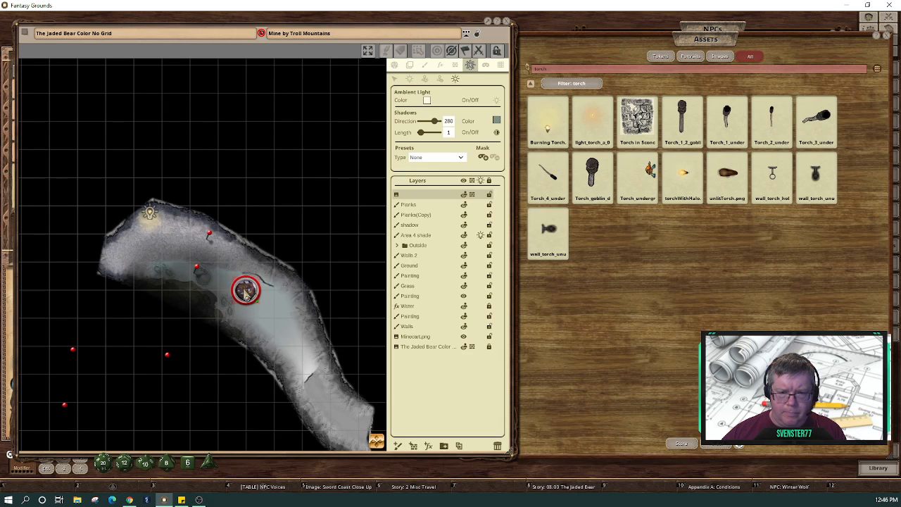
{"action": "left_click", "coordinate": [395, 65]}
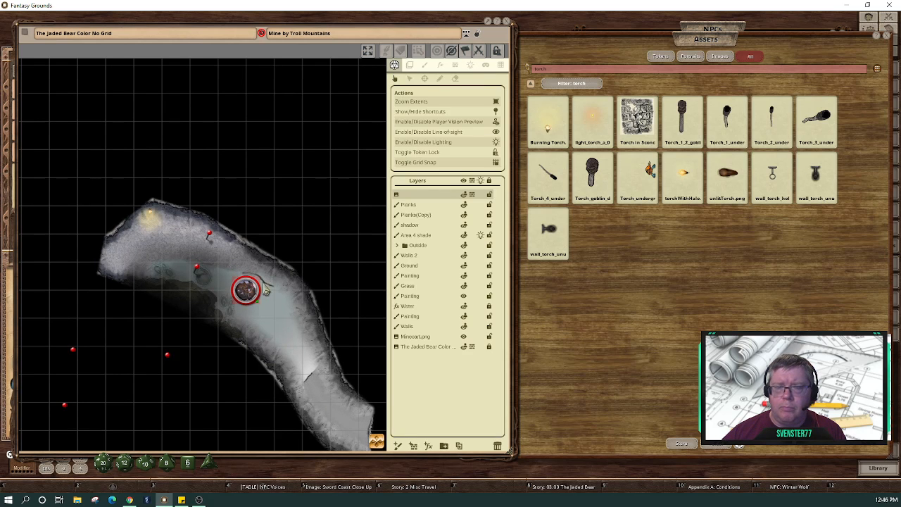
{"action": "left_click_drag", "start_coordinate": [251, 291], "coordinate": [259, 270]}
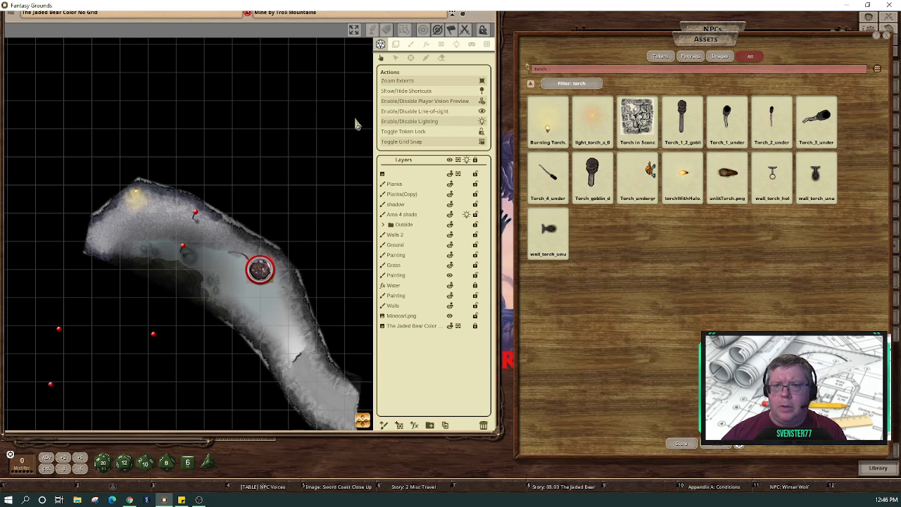
Select the torch's light, toggle it off and back on to test it, and deselect it.
{"action": "left_click", "coordinate": [456, 44]}
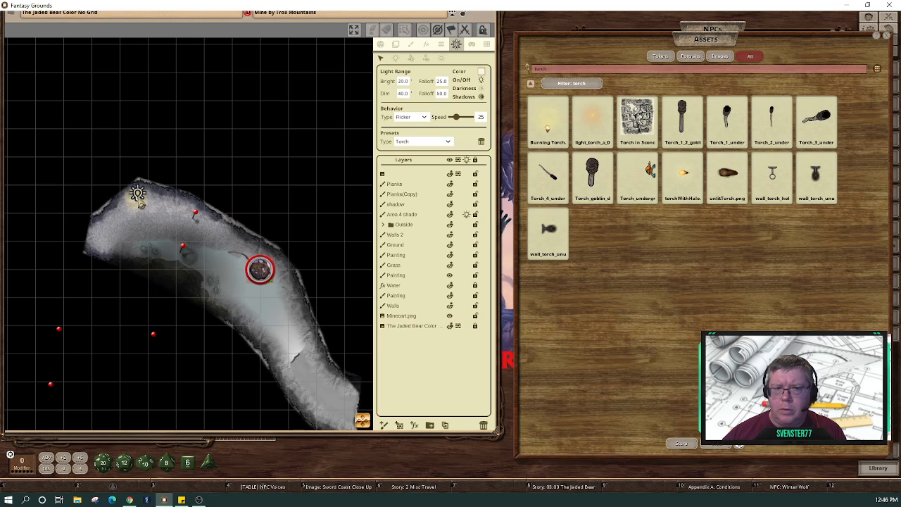
{"action": "left_click", "coordinate": [483, 86]}
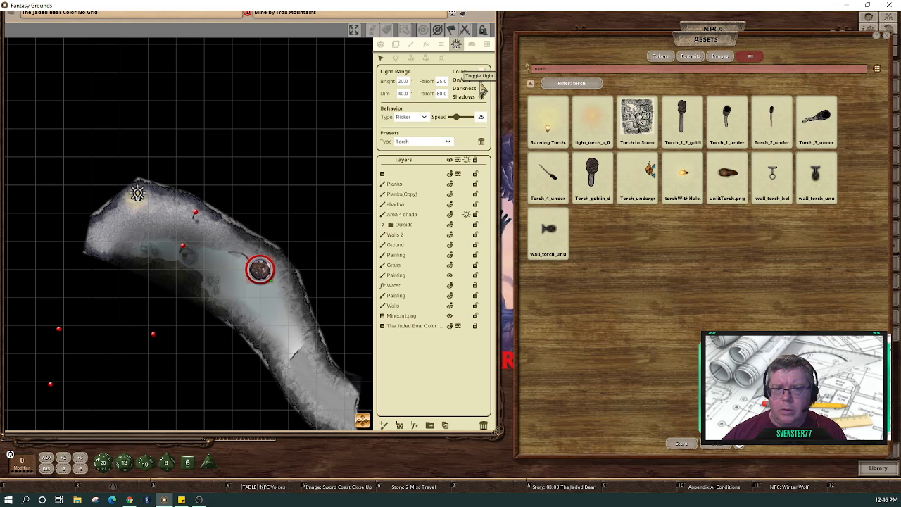
{"action": "left_click", "coordinate": [481, 82]}
{"action": "left_click", "coordinate": [481, 82]}
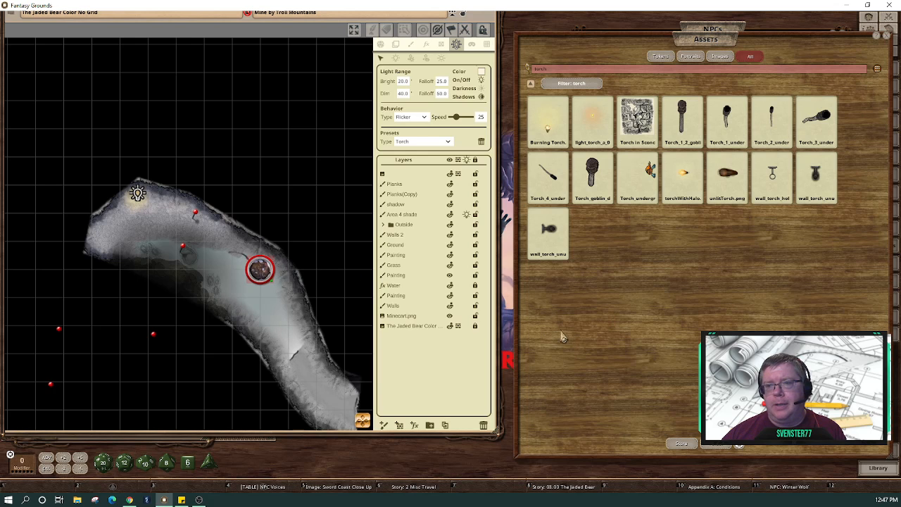
{"action": "left_click", "coordinate": [264, 272]}
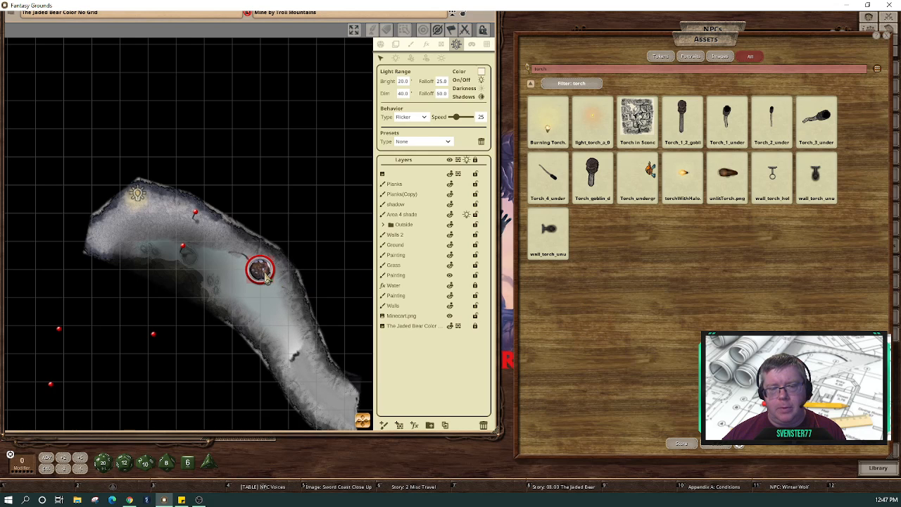
Disable the player vision preview and move the Bigger Bugbear token from the northwestern cave back to the eastern camp cave.
{"action": "scroll", "coordinate": [264, 272], "scroll_direction": "down", "scroll_amount": 5}
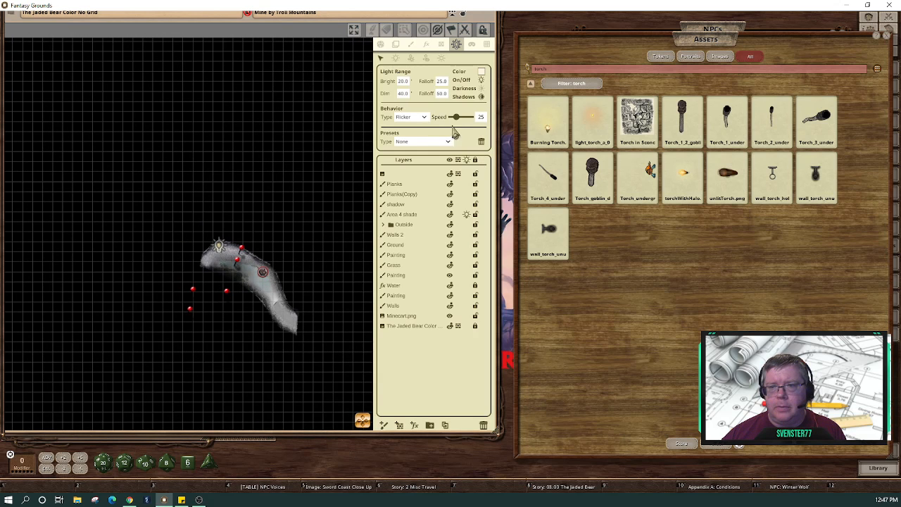
{"action": "left_click", "coordinate": [383, 47]}
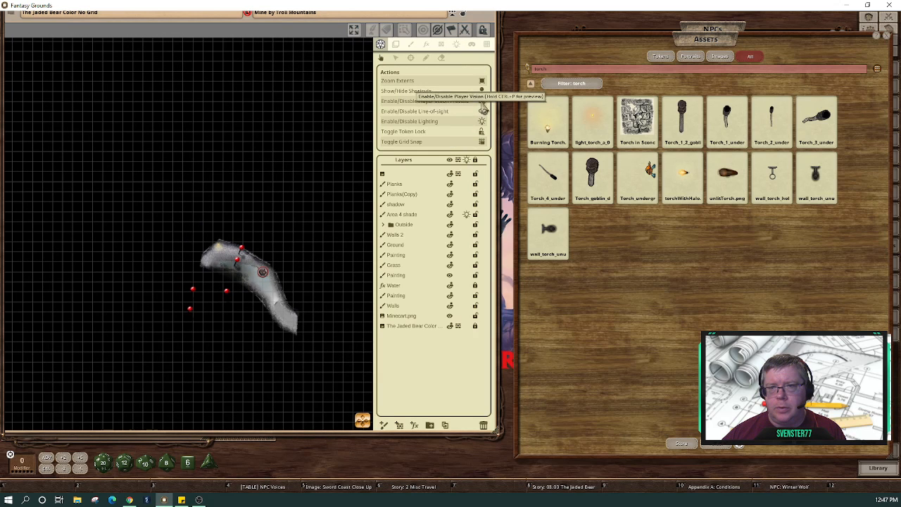
{"action": "left_click", "coordinate": [482, 101]}
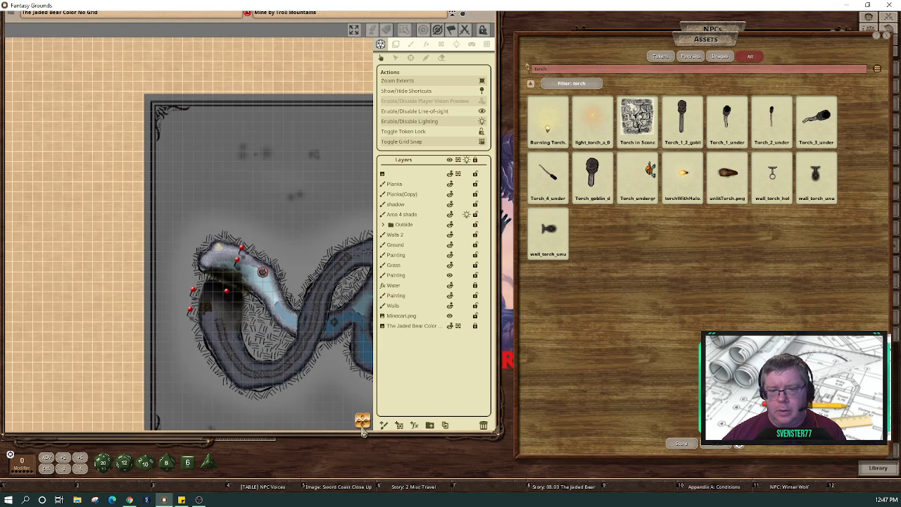
{"action": "scroll", "coordinate": [266, 339], "scroll_direction": "up", "scroll_amount": 5}
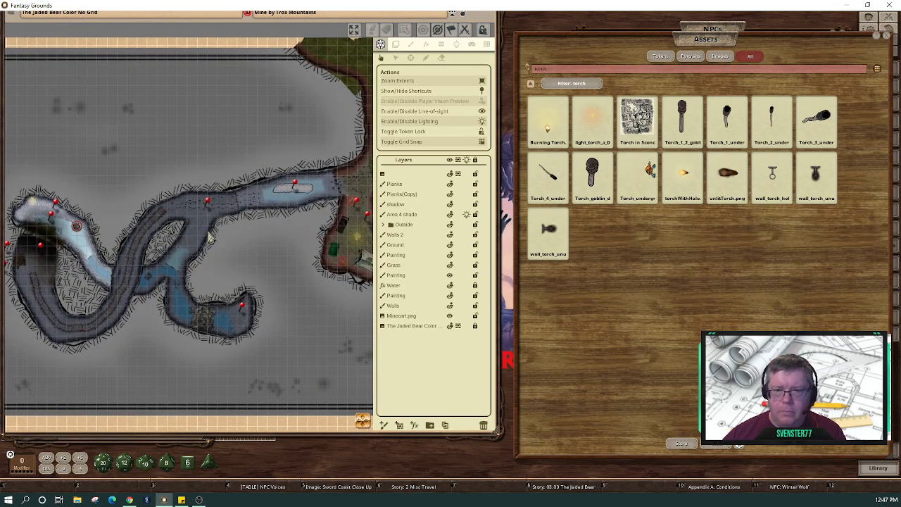
{"action": "mouse_move", "coordinate": [340, 238]}
{"action": "left_mouse_down"}
{"action": "mouse_move", "coordinate": [344, 246]}
{"action": "mouse_move", "coordinate": [323, 243]}
{"action": "left_mouse_up"}
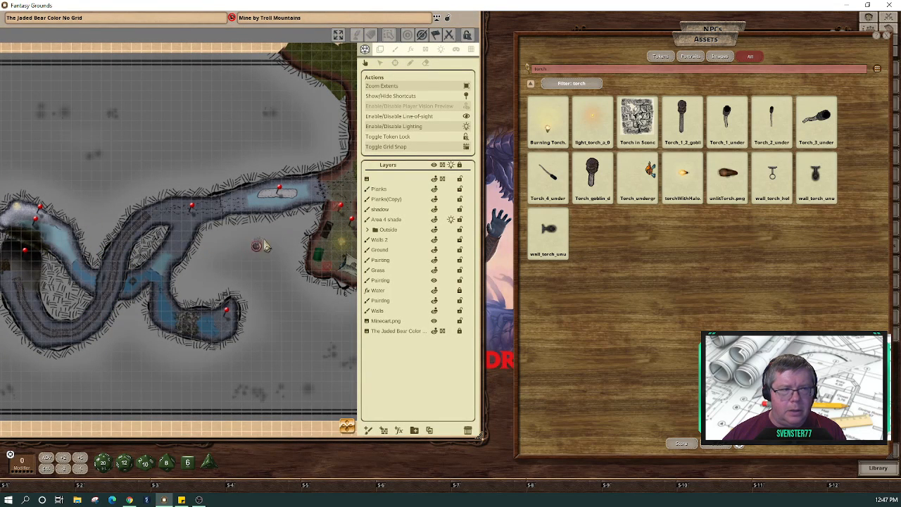
{"action": "left_click_drag", "start_coordinate": [321, 244], "coordinate": [327, 247]}
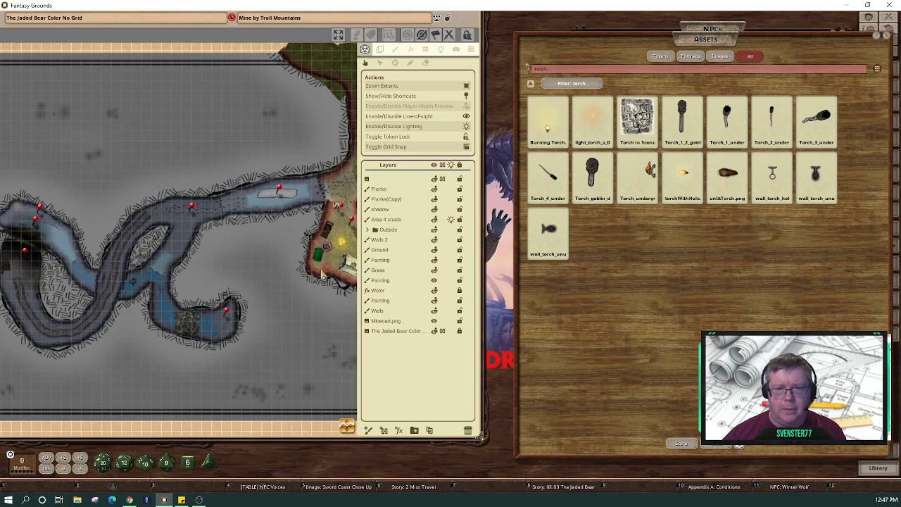